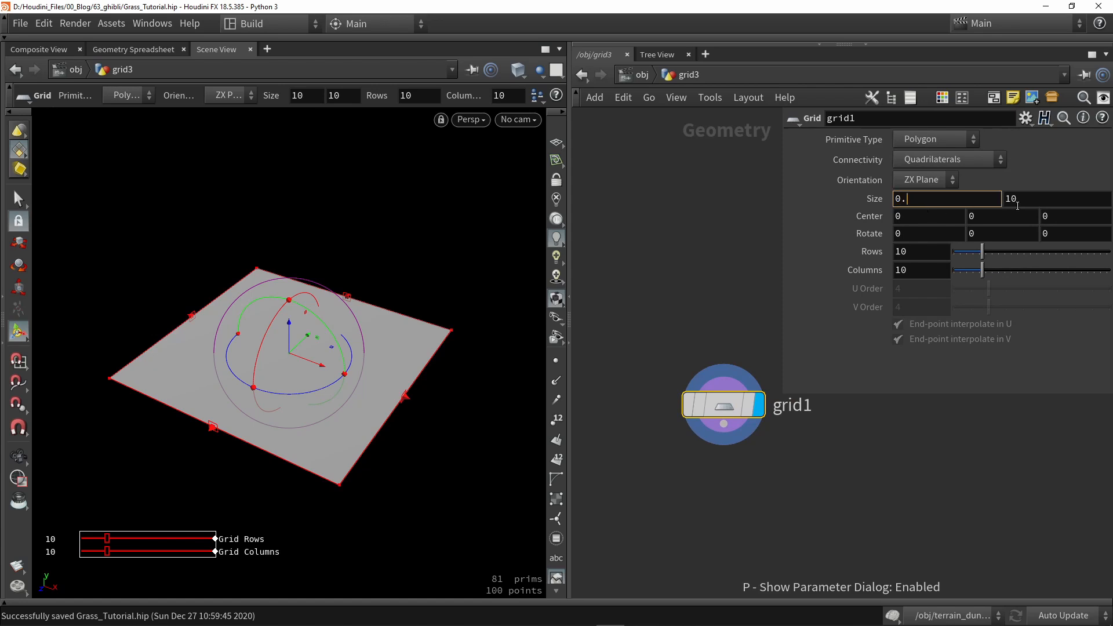
# Set the grid's size to 0.2 by 0.1 and frame it in the viewport.
pyautogui.press('Tab')
pyautogui.write('0.1')
pyautogui.press('Return')
pyautogui.hotkey('space', 'g')
pyautogui.keyDown('alt'); pyautogui.moveTo(329, 318); pyautogui.dragTo(381, 285); pyautogui.keyUp('alt')
pyautogui.press('Return')
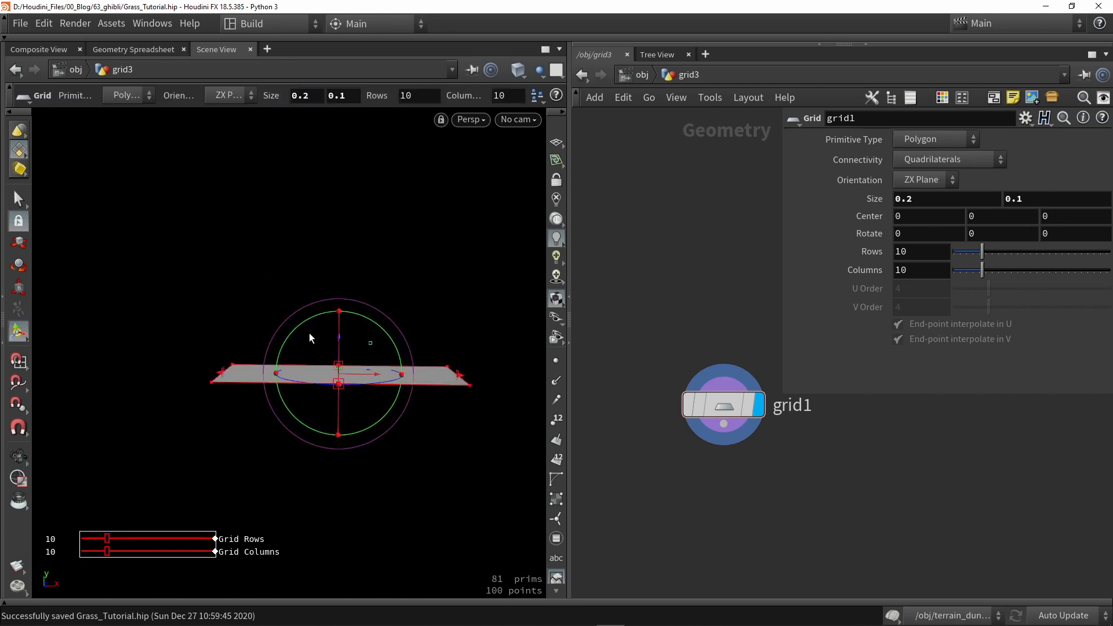
pyautogui.keyDown('alt'); pyautogui.moveTo(436, 264); pyautogui.dragTo(450, 297); pyautogui.keyUp('alt')
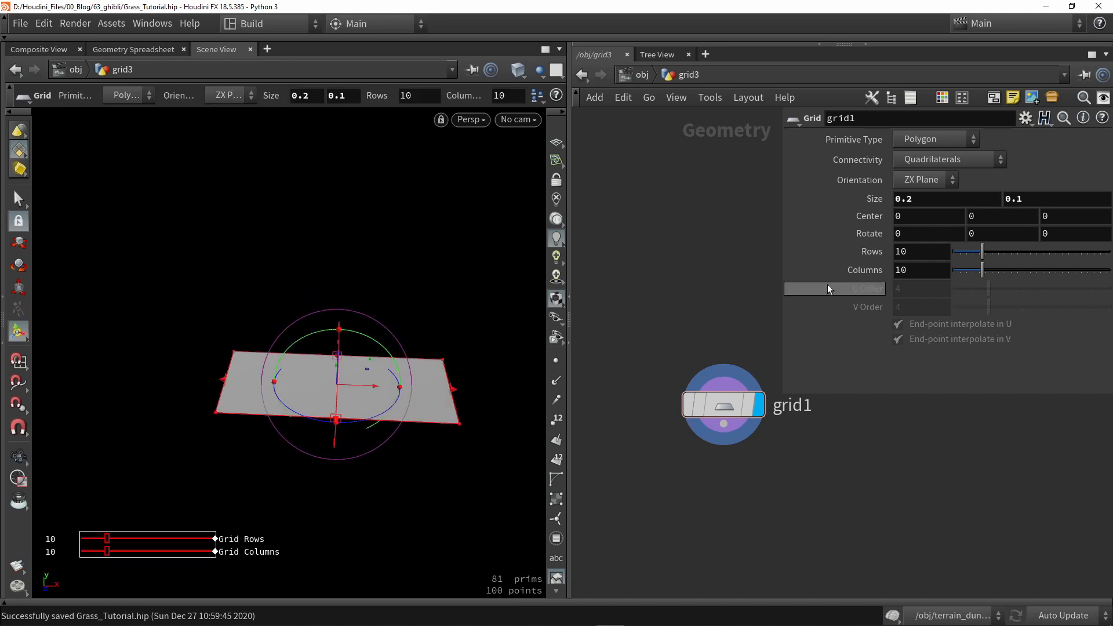
# Check the grid's divisions in wireframe, go up to the object network, deselect grid3 and restore shaded display.
pyautogui.press('w')
pyautogui.moveTo(898, 256); pyautogui.dragTo(713, 276)
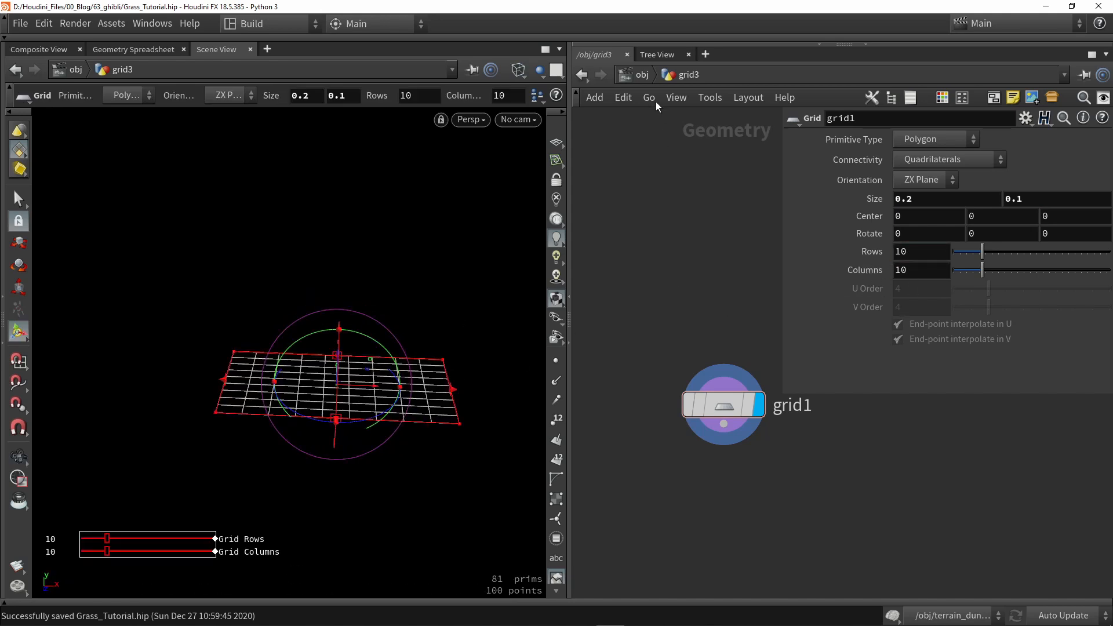
pyautogui.click(640, 74)
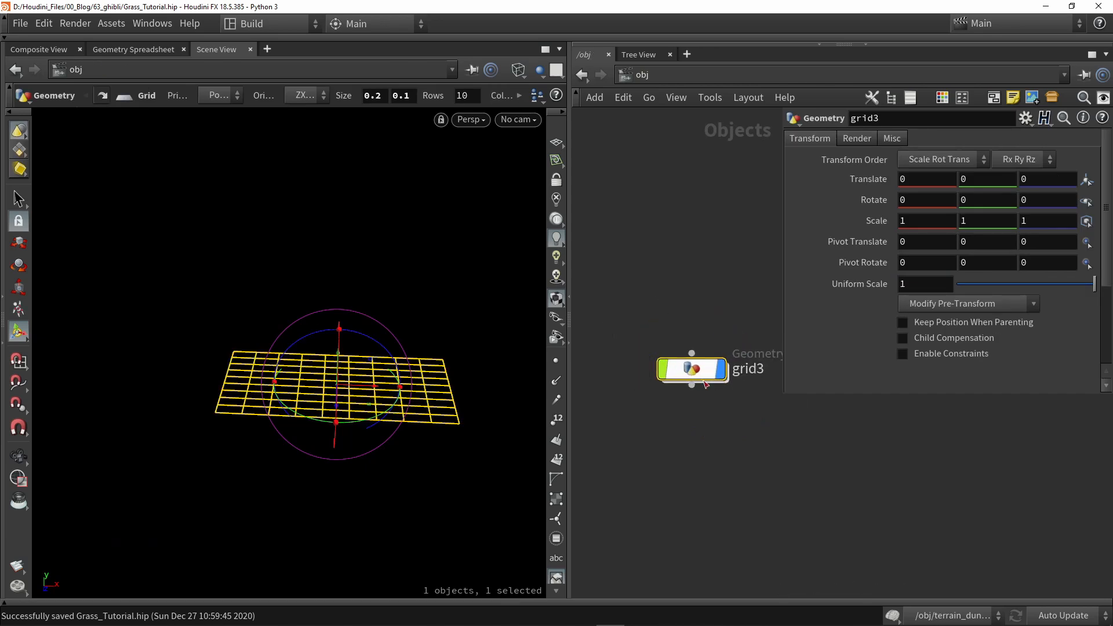
pyautogui.moveTo(767, 417); pyautogui.dragTo(746, 441, button='middle')
pyautogui.moveTo(781, 393); pyautogui.dragTo(728, 248)
pyautogui.click(661, 327)
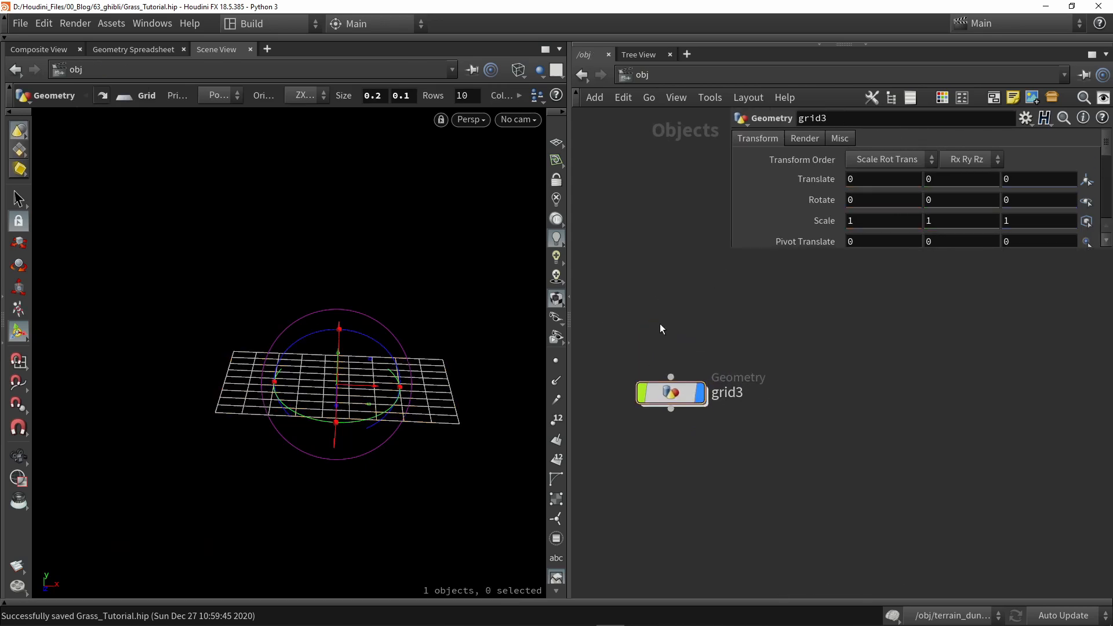
pyautogui.moveTo(647, 369); pyautogui.dragTo(729, 334, button='middle')
pyautogui.press('w')
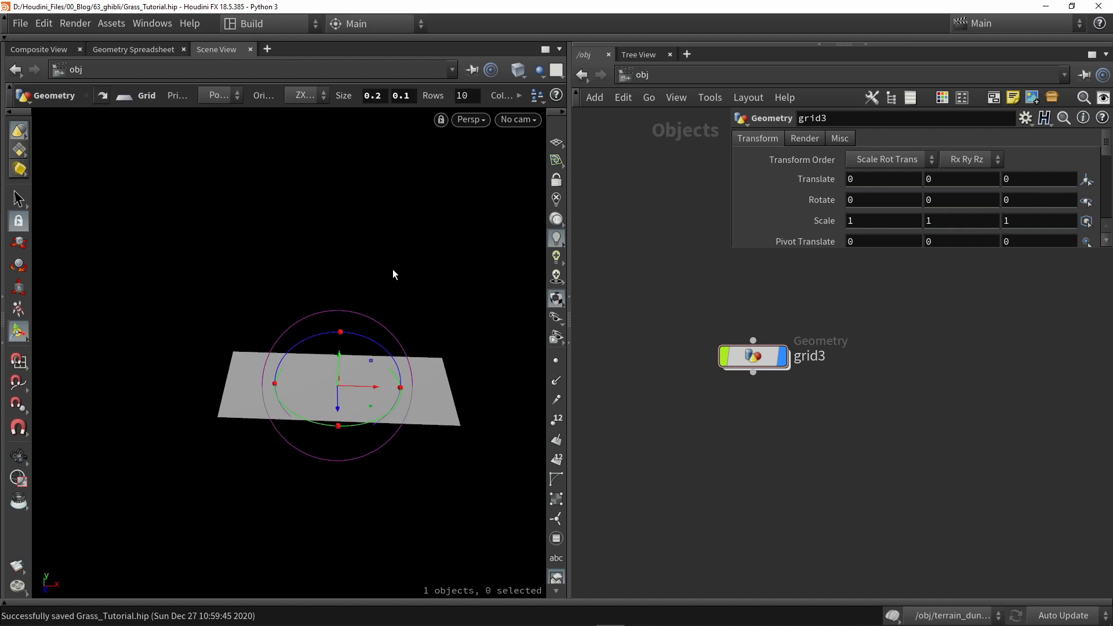
# Reveal the shelf tools, widen the first shelf set and bring up the Hair Utils tools.
pyautogui.click(321, 37)
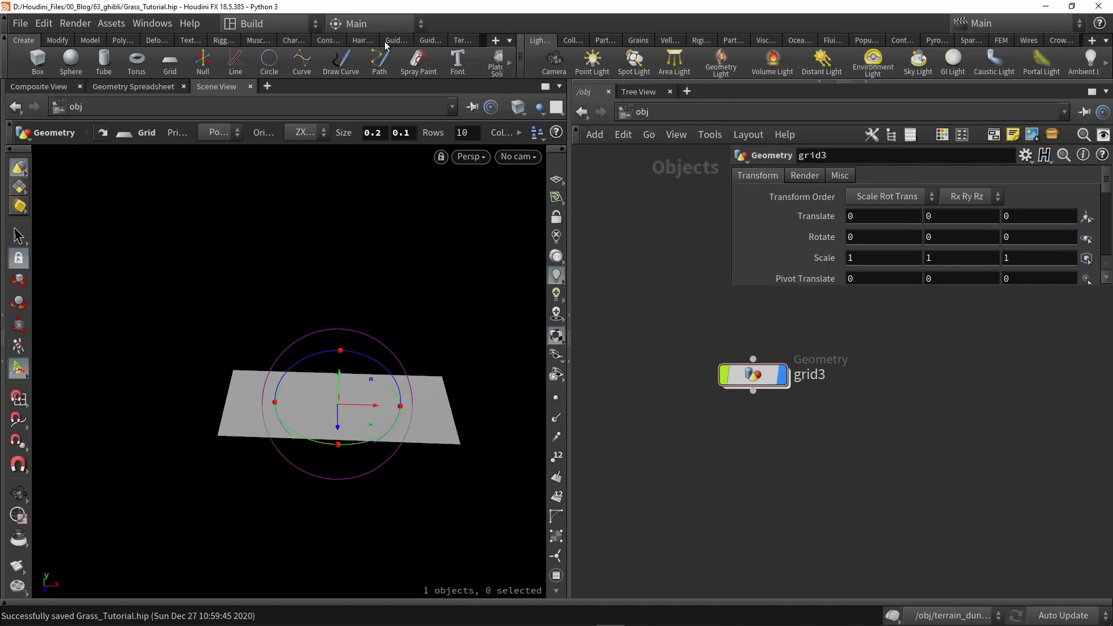
pyautogui.moveTo(527, 60); pyautogui.dragTo(785, 56)
pyautogui.click(410, 40)
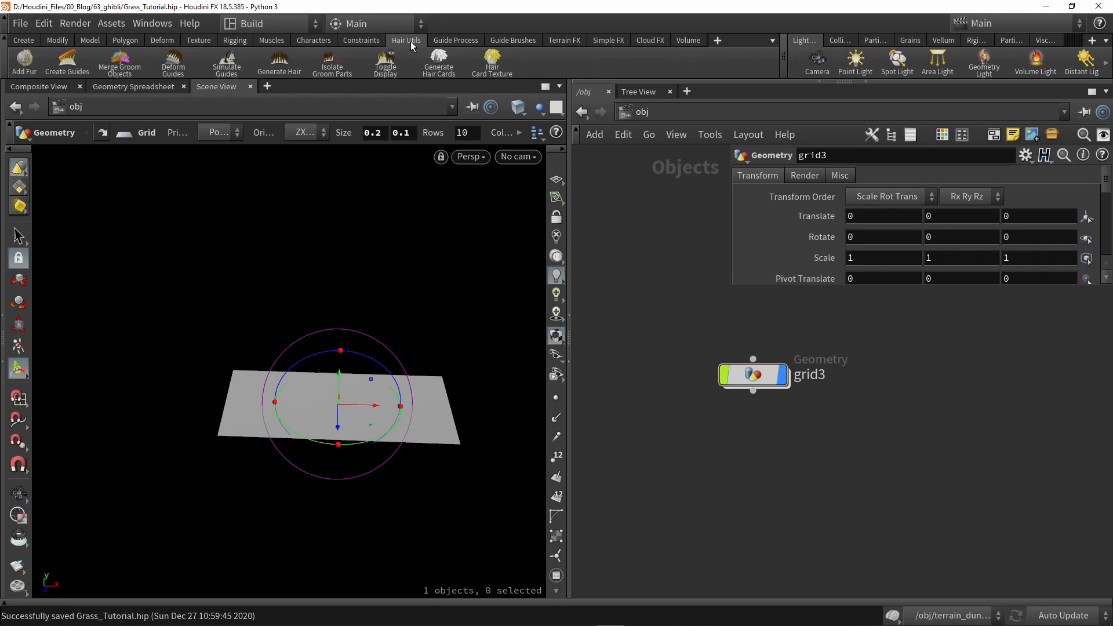
pyautogui.click(449, 40)
pyautogui.click(513, 41)
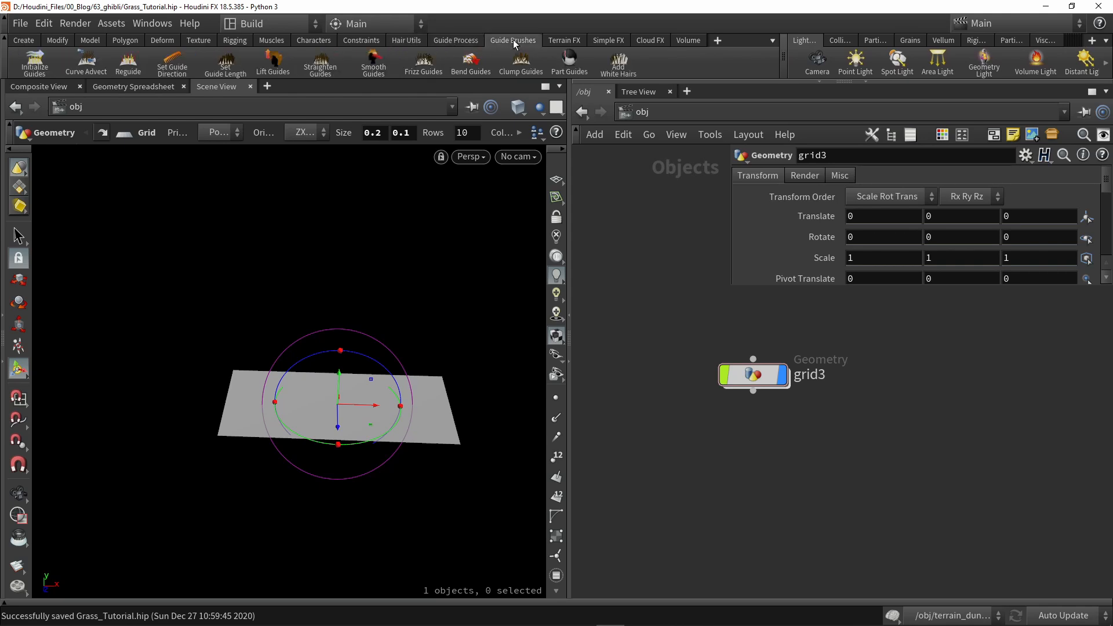
pyautogui.click(405, 39)
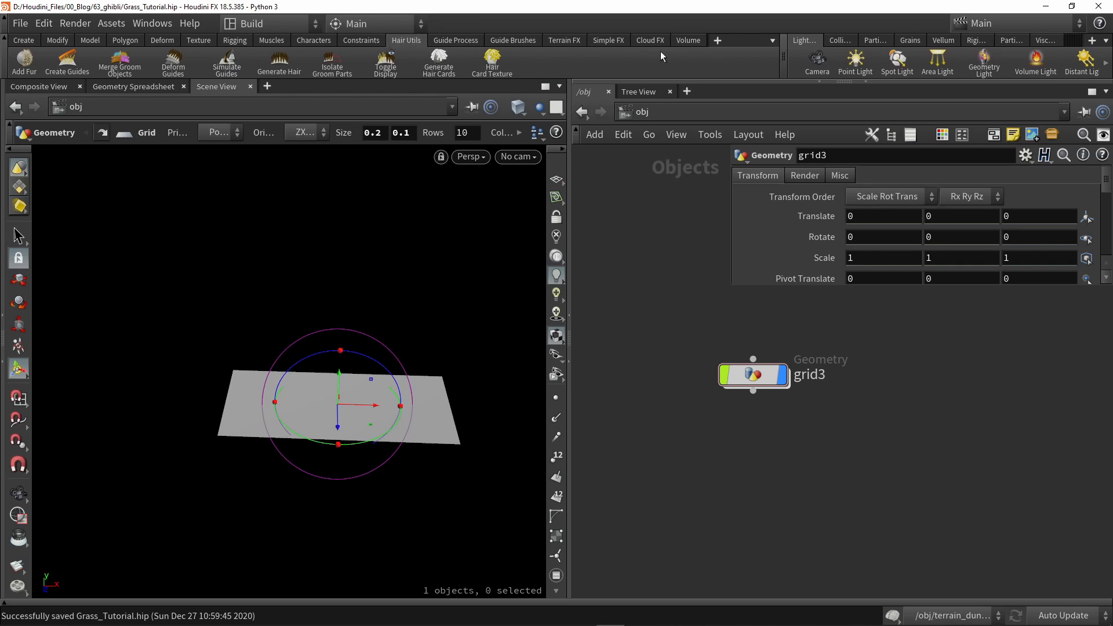
pyautogui.click(718, 39)
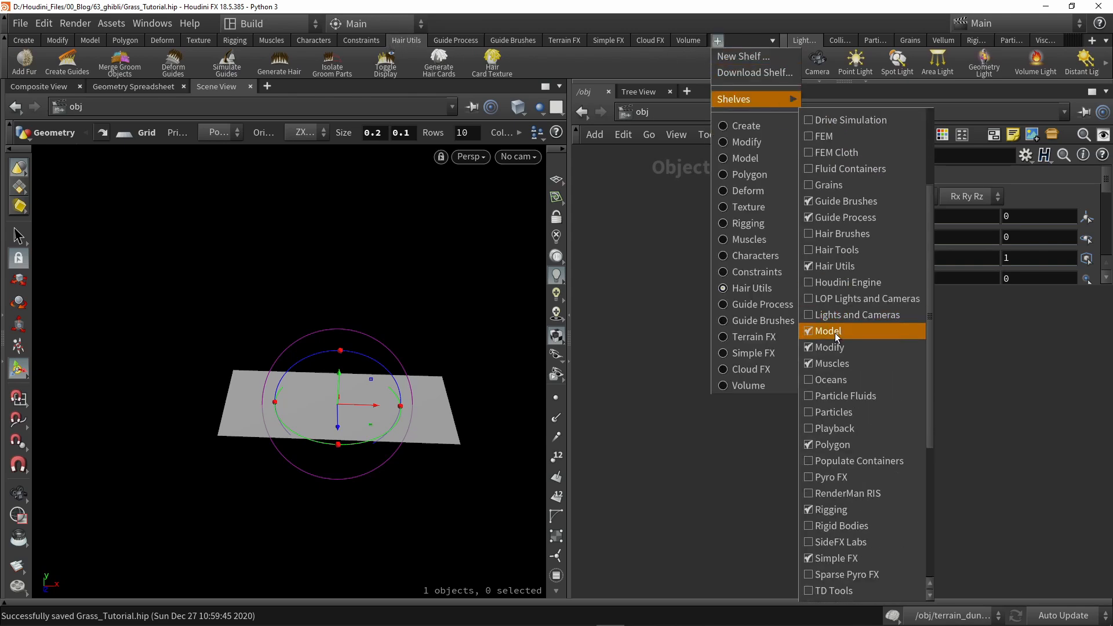
pyautogui.click(647, 224)
# Add fur to grid3, using the grid as the skin geometry.
pyautogui.moveTo(666, 335); pyautogui.dragTo(877, 454)
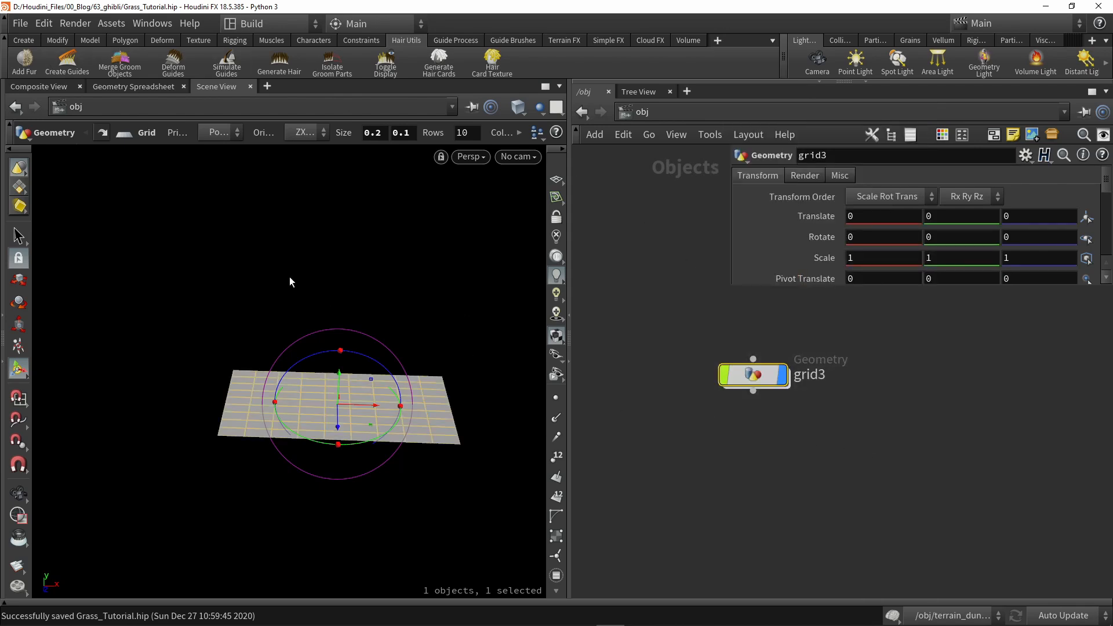
pyautogui.click(24, 59)
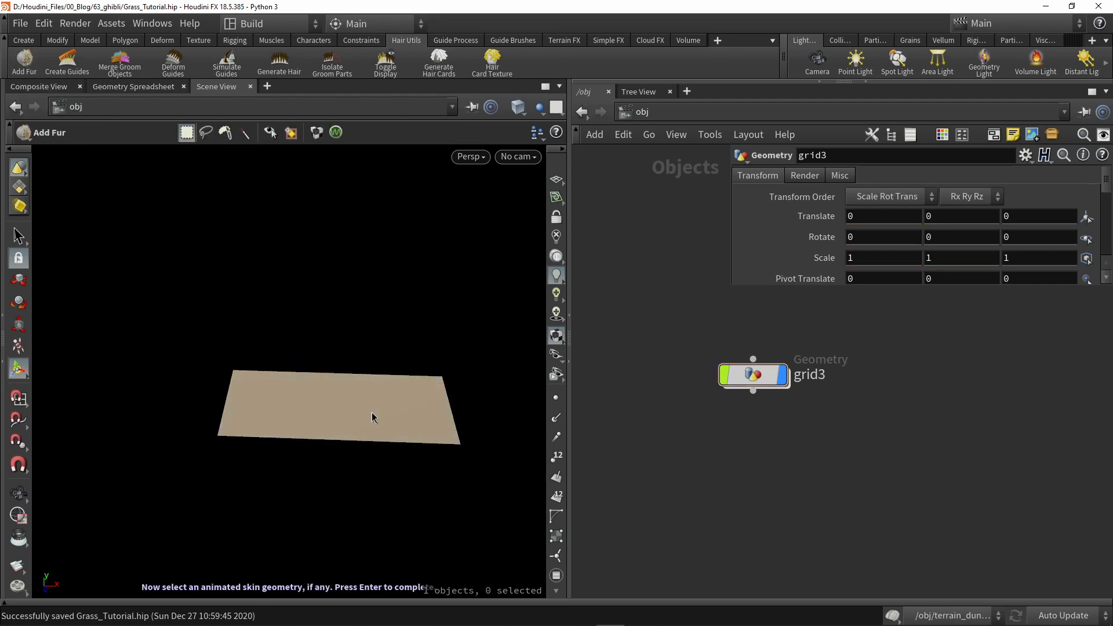
pyautogui.click(339, 409)
pyautogui.press('Return')
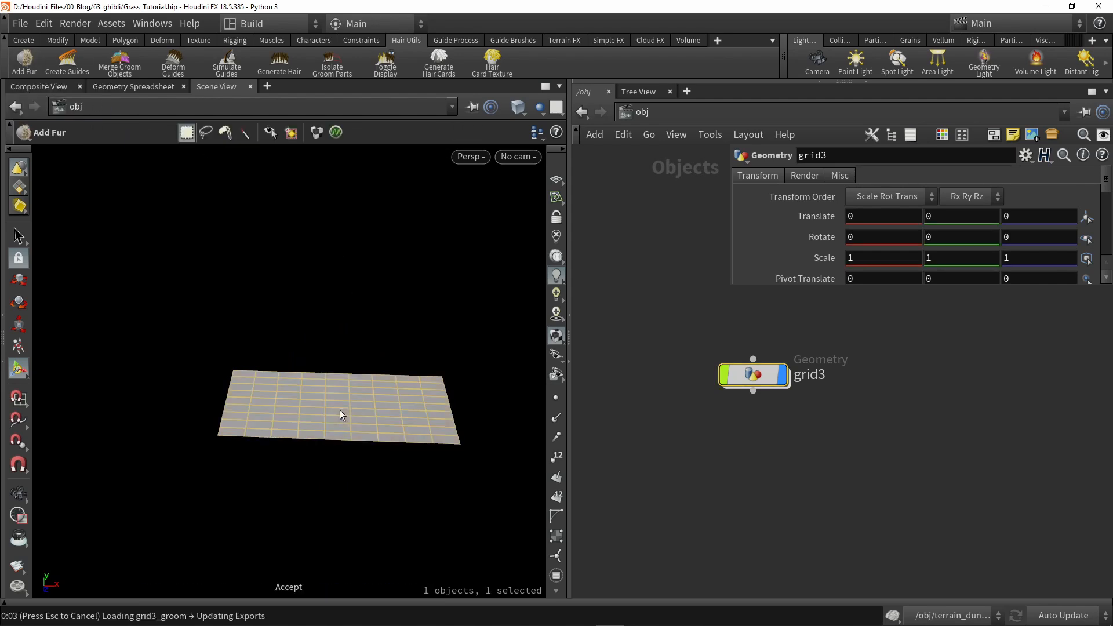
# Examine the generated fur on the grid and the new groom node chain.
pyautogui.moveTo(641, 290); pyautogui.dragTo(594, 401, button='middle')
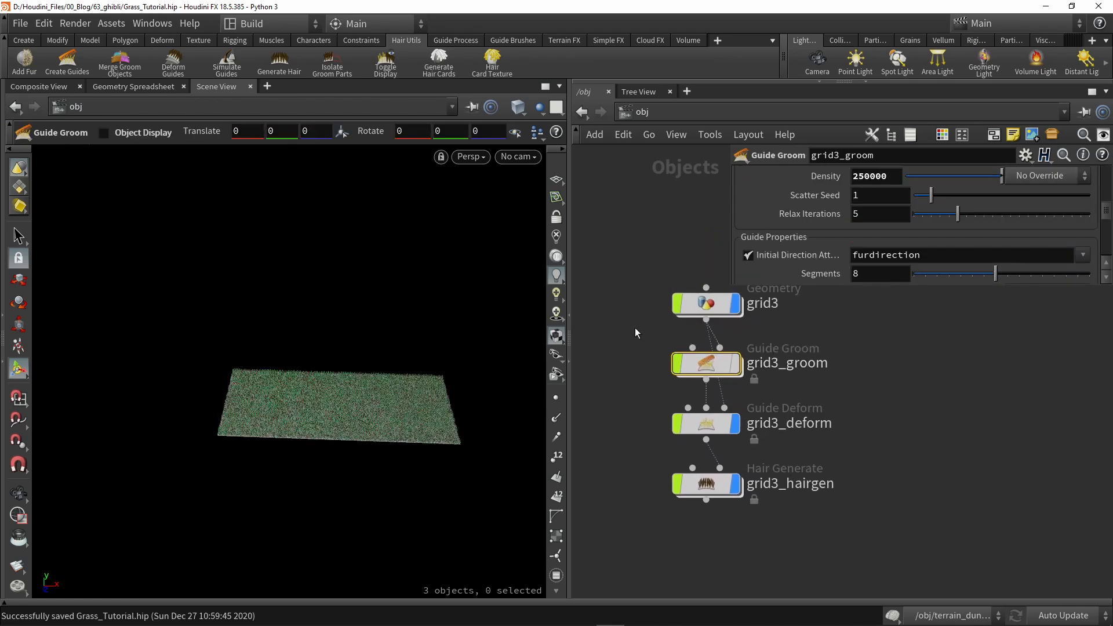
pyautogui.moveTo(843, 444); pyautogui.dragTo(816, 425, button='middle')
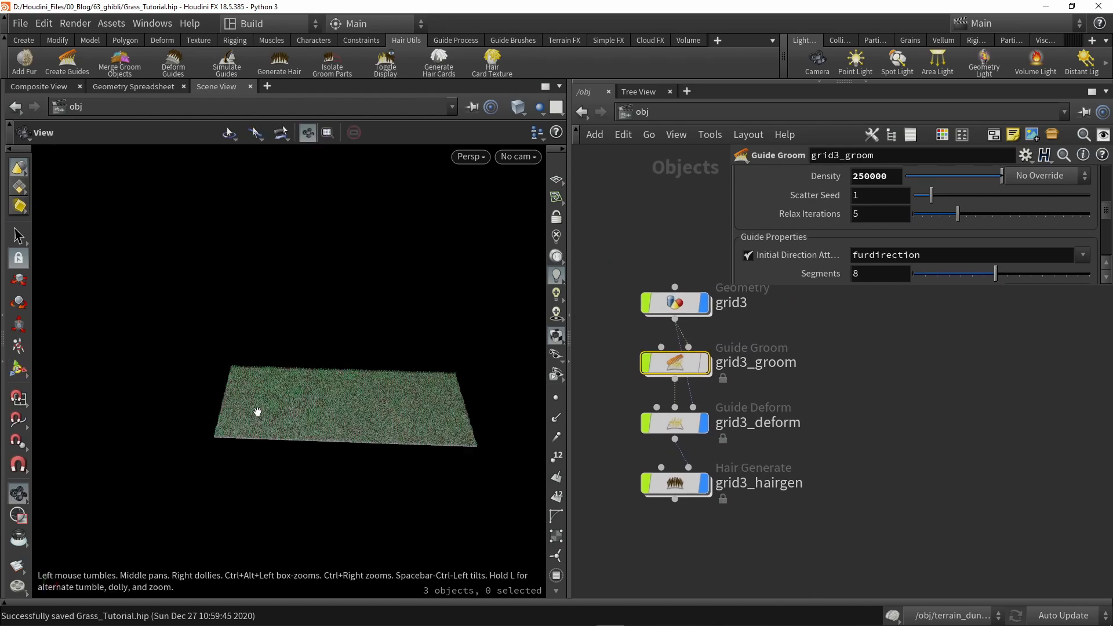
pyautogui.keyDown('alt'); pyautogui.moveTo(258, 412); pyautogui.dragTo(334, 412, button='right'); pyautogui.keyUp('alt')
pyautogui.scroll(10, 321, 412)
pyautogui.keyDown('alt'); pyautogui.moveTo(319, 412); pyautogui.dragTo(379, 378); pyautogui.keyUp('alt')
pyautogui.scroll(-8, 346, 376)
pyautogui.scroll(-3, 360, 385)
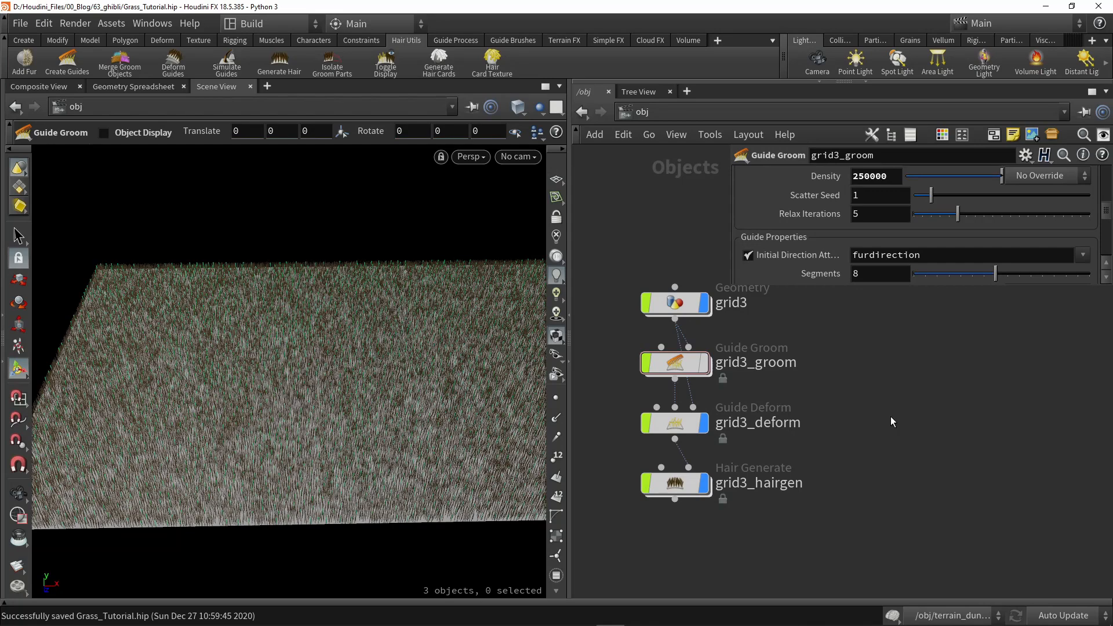
# Delete the grid3_deform node and move grid3_hairgen up beneath grid3_groom.
pyautogui.moveTo(683, 426); pyautogui.dragTo(795, 426)
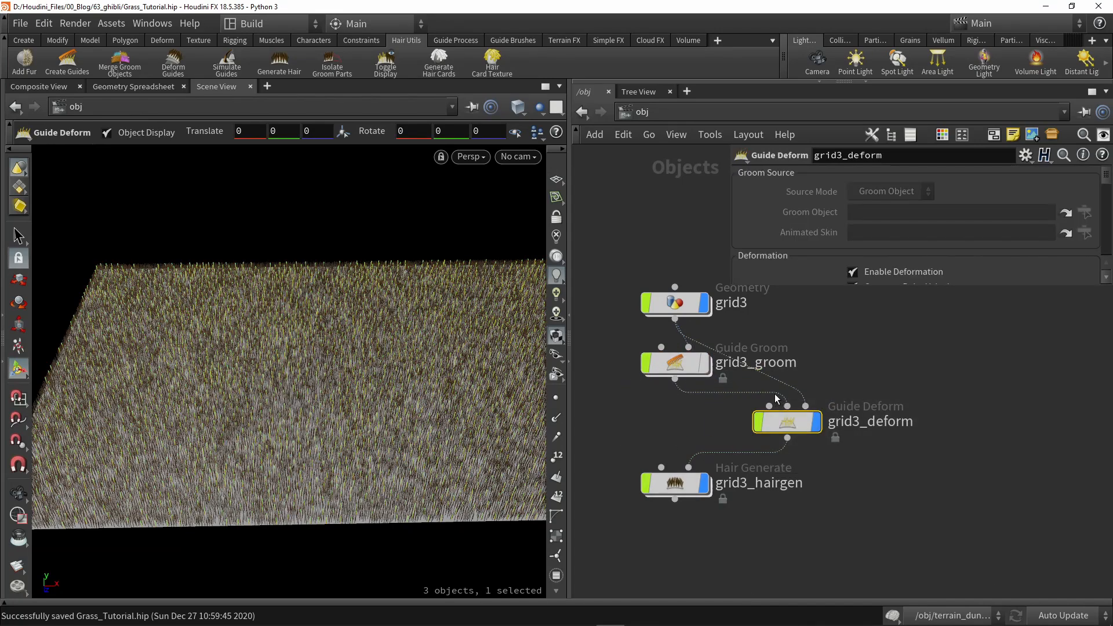
pyautogui.press('Delete')
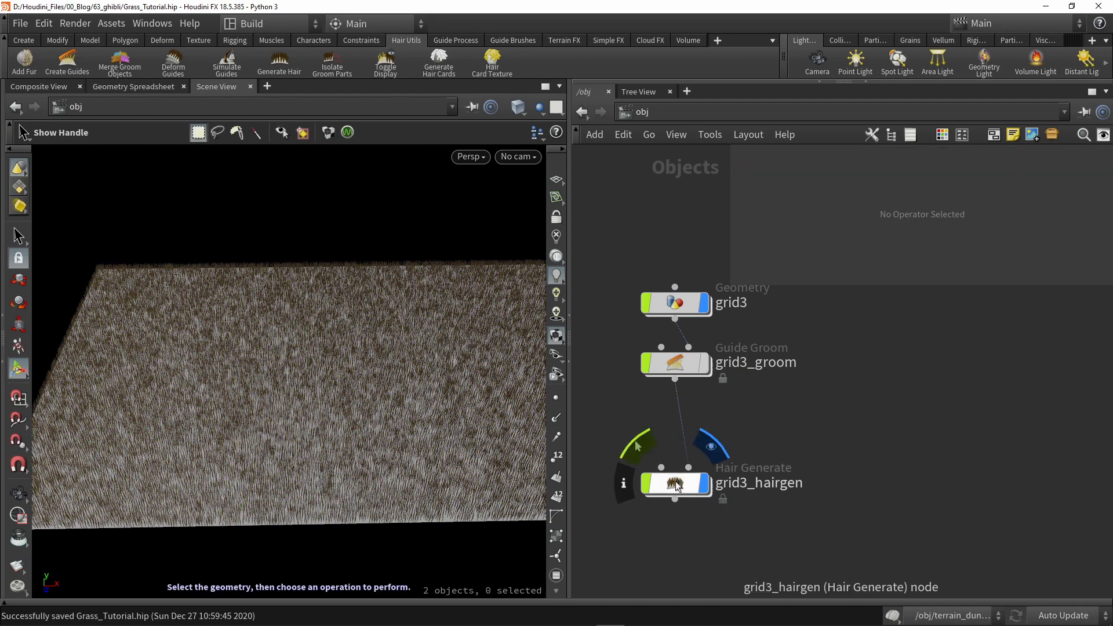
pyautogui.moveTo(676, 479); pyautogui.dragTo(670, 426)
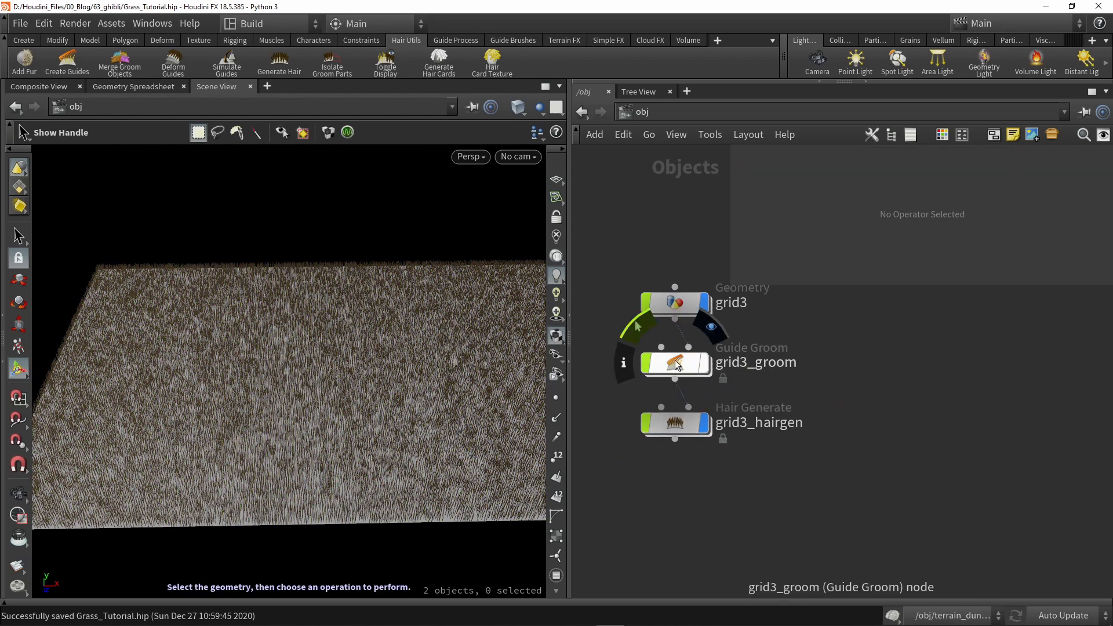
pyautogui.click(677, 364)
pyautogui.click(673, 428)
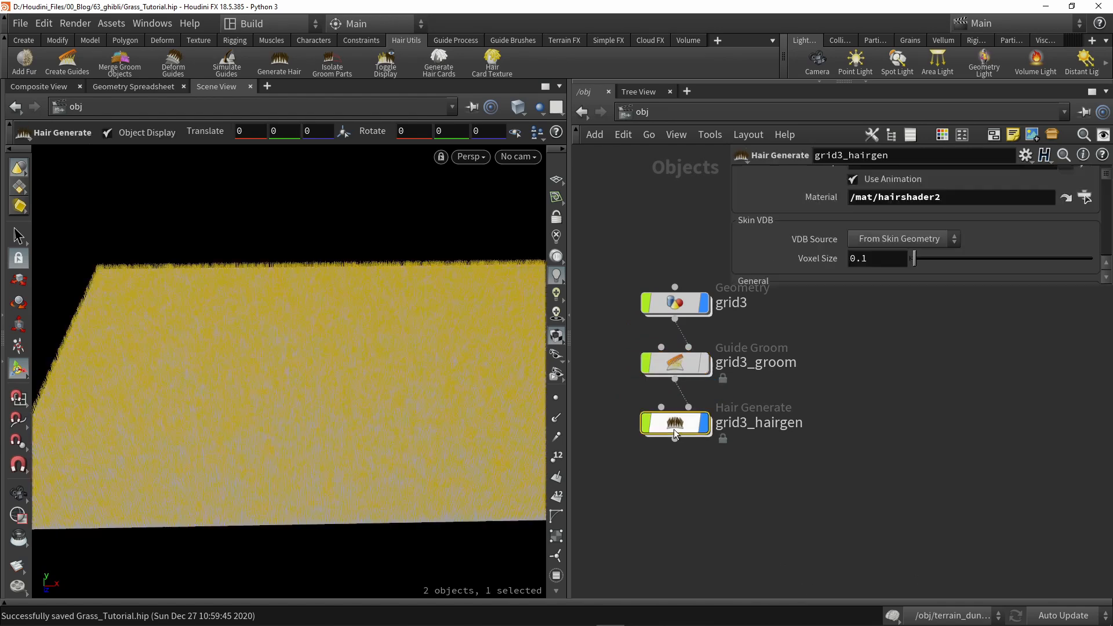
pyautogui.click(733, 478)
pyautogui.moveTo(733, 479); pyautogui.dragTo(713, 503, button='middle')
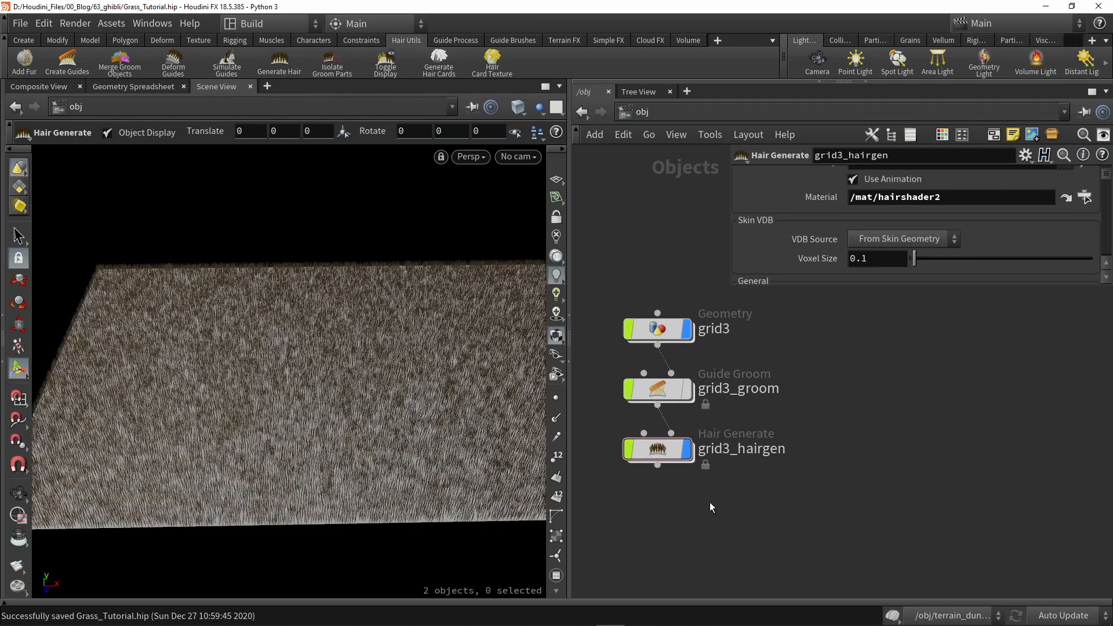
# Turn off the display of grid3 so only the hair is shown.
pyautogui.click(687, 329)
pyautogui.keyDown('alt'); pyautogui.moveTo(390, 384); pyautogui.dragTo(370, 397); pyautogui.keyUp('alt')
pyautogui.moveTo(801, 409); pyautogui.dragTo(794, 424, button='middle')
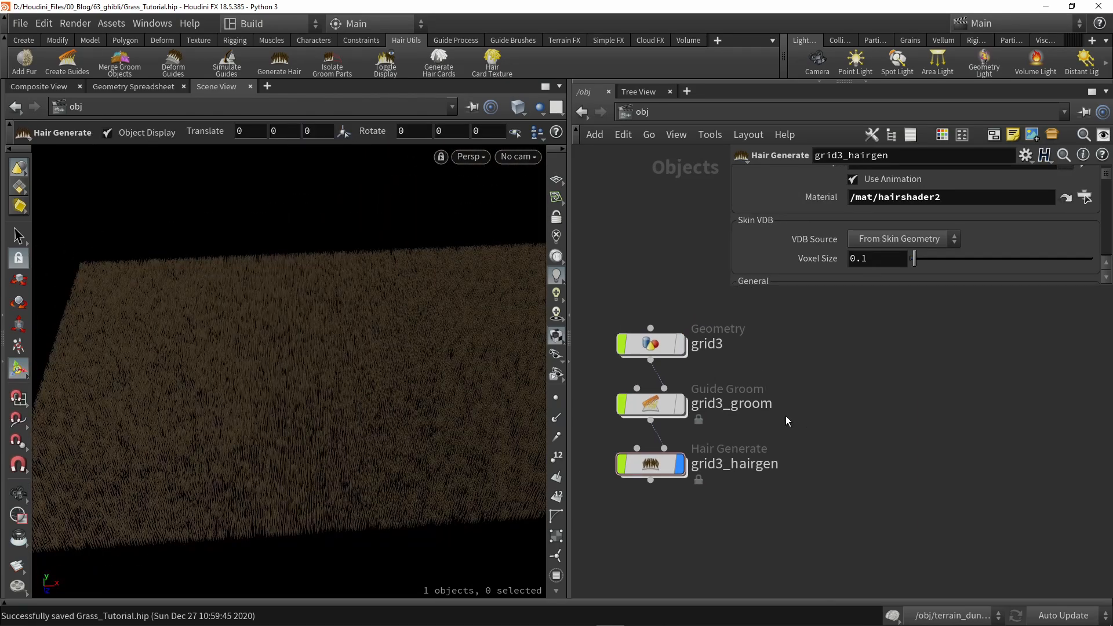
pyautogui.moveTo(403, 418); pyautogui.dragTo(348, 431)
pyautogui.press('Return')
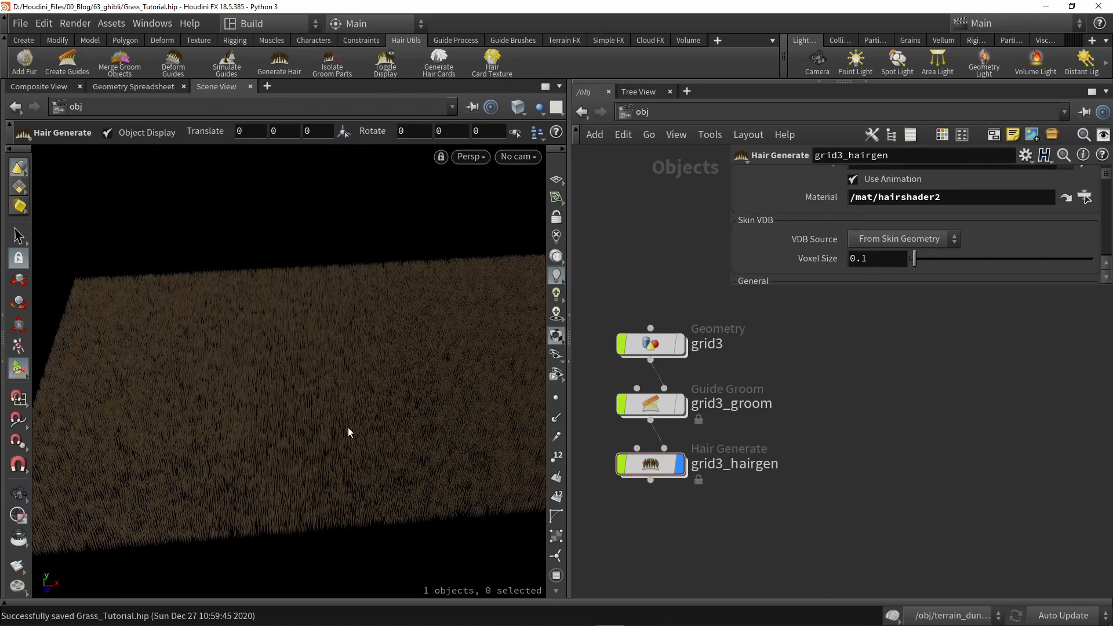
# Hide grid3_hairgen, display grid3_groom instead and enlarge the view of its parameters.
pyautogui.click(627, 408)
pyautogui.click(681, 467)
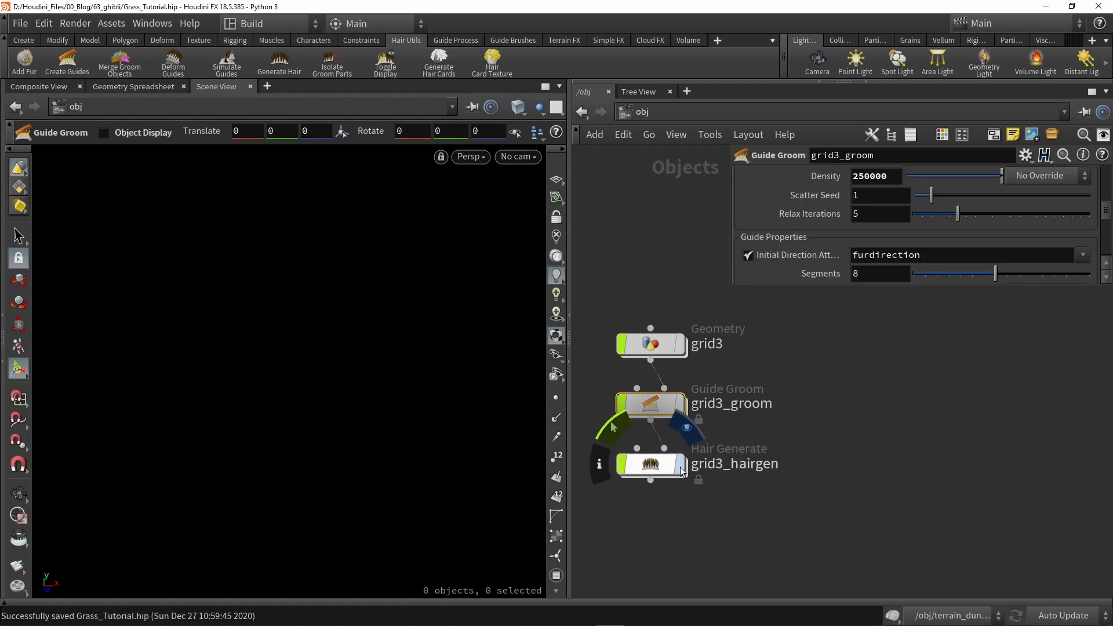
pyautogui.click(680, 405)
pyautogui.keyDown('alt'); pyautogui.moveTo(353, 413); pyautogui.dragTo(350, 366); pyautogui.keyUp('alt')
pyautogui.moveTo(732, 285); pyautogui.dragTo(753, 508)
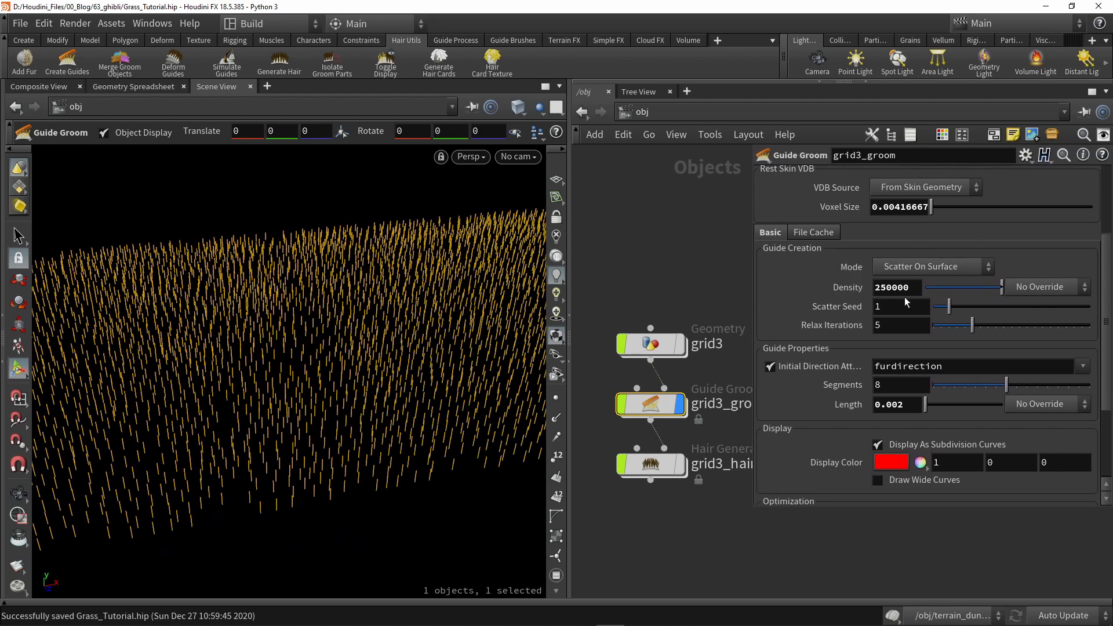
# Set the guide density of grid3_groom to 500.
pyautogui.moveTo(973, 293)
pyautogui.mouseDown()
pyautogui.moveTo(940, 290)
pyautogui.moveTo(993, 290)
pyautogui.mouseUp()
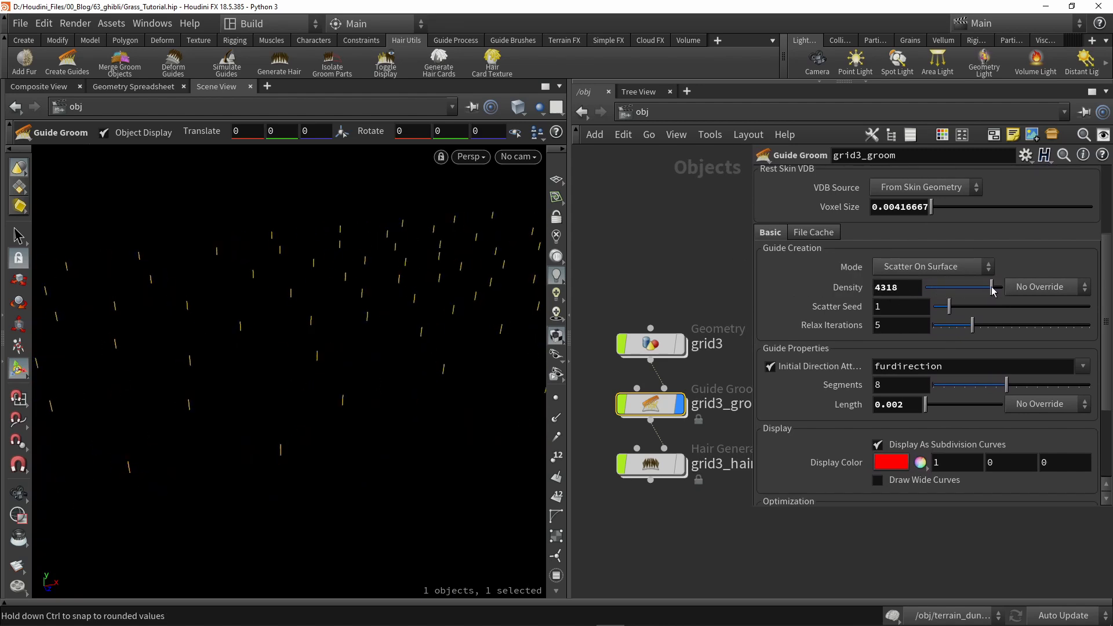
pyautogui.doubleClick(895, 287)
pyautogui.write('500')
pyautogui.press('Return')
pyautogui.press('Escape')
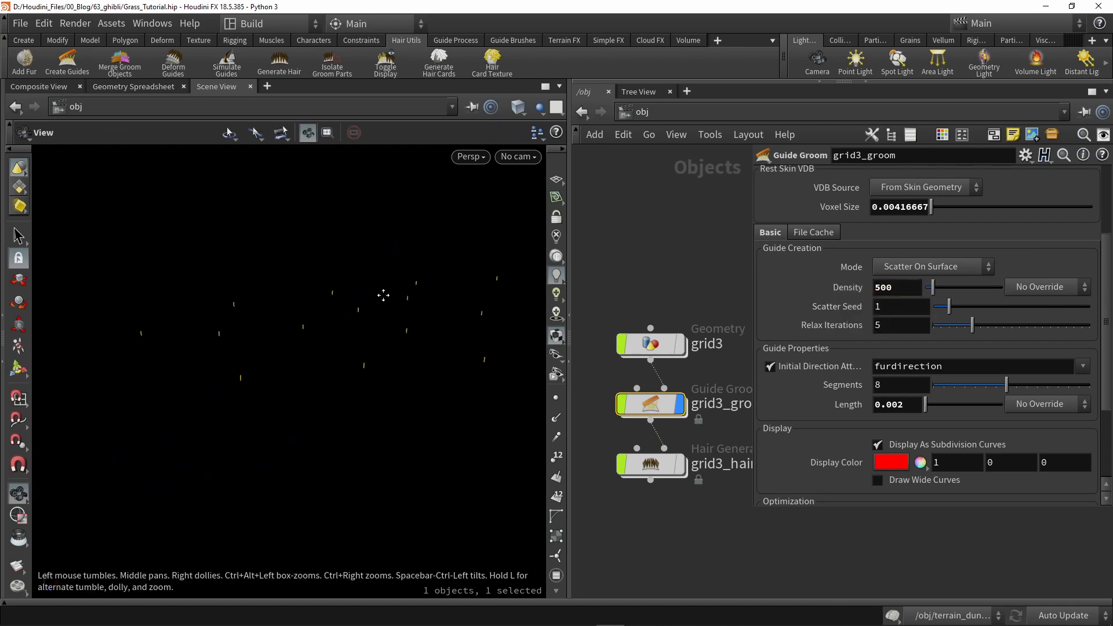
pyautogui.press('Return')
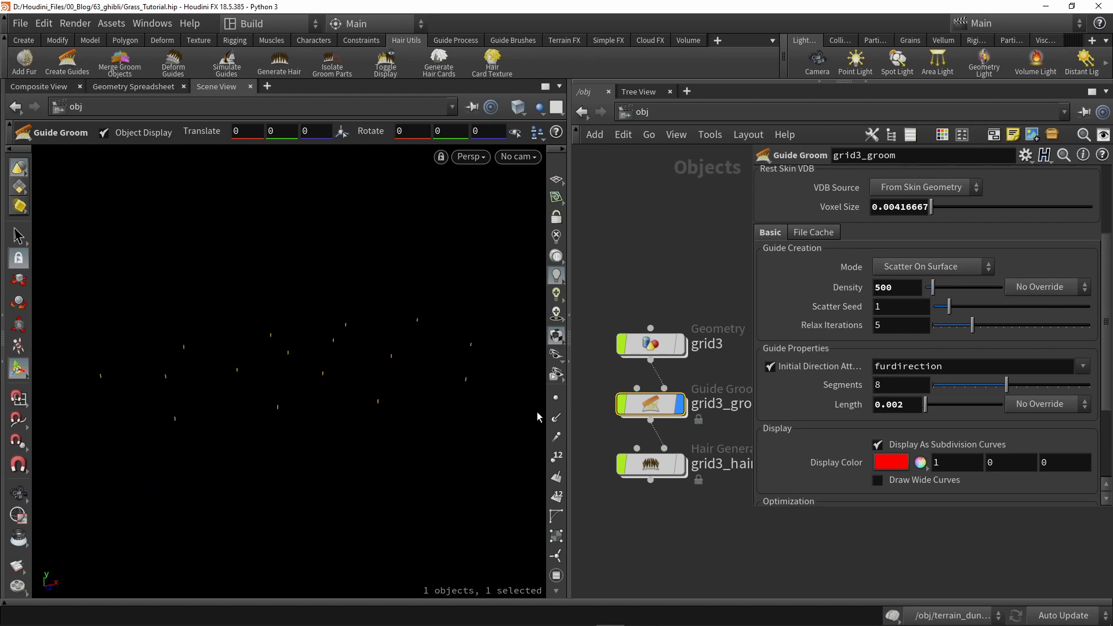
# Set the guide length of grid3_groom to 0.25.
pyautogui.moveTo(925, 404); pyautogui.dragTo(949, 408)
pyautogui.keyDown('alt'); pyautogui.moveTo(273, 358); pyautogui.dragTo(295, 373, button='right'); pyautogui.keyUp('alt')
pyautogui.keyDown('alt'); pyautogui.moveTo(295, 372); pyautogui.dragTo(310, 459); pyautogui.keyUp('alt')
pyautogui.keyDown('alt'); pyautogui.moveTo(286, 230); pyautogui.dragTo(218, 367); pyautogui.keyUp('alt')
pyautogui.moveTo(948, 405); pyautogui.dragTo(944, 408)
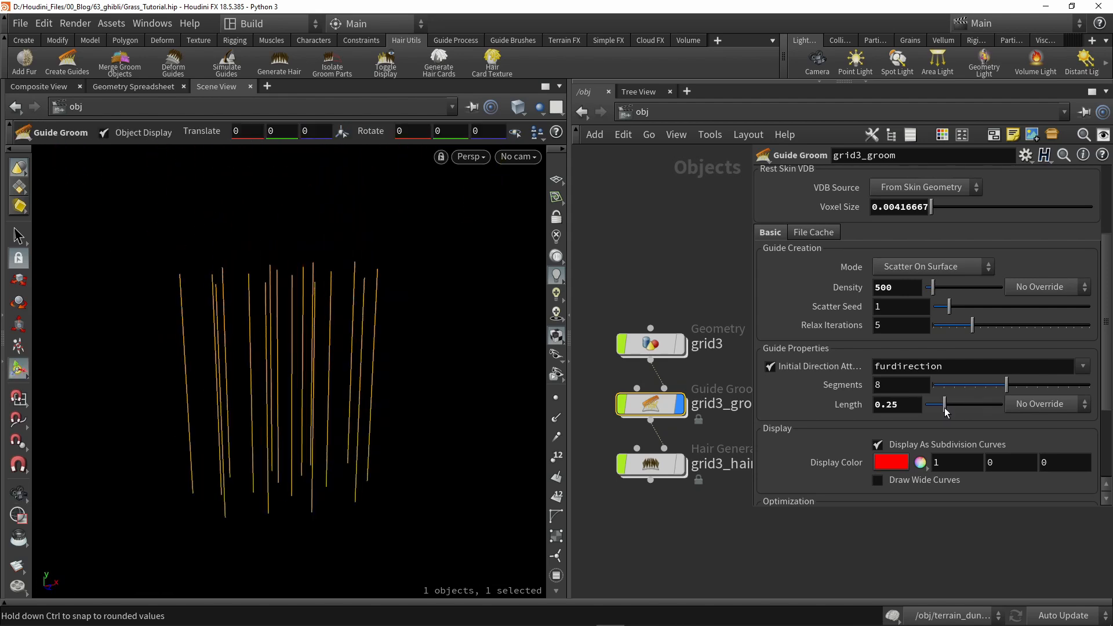
pyautogui.click(666, 520)
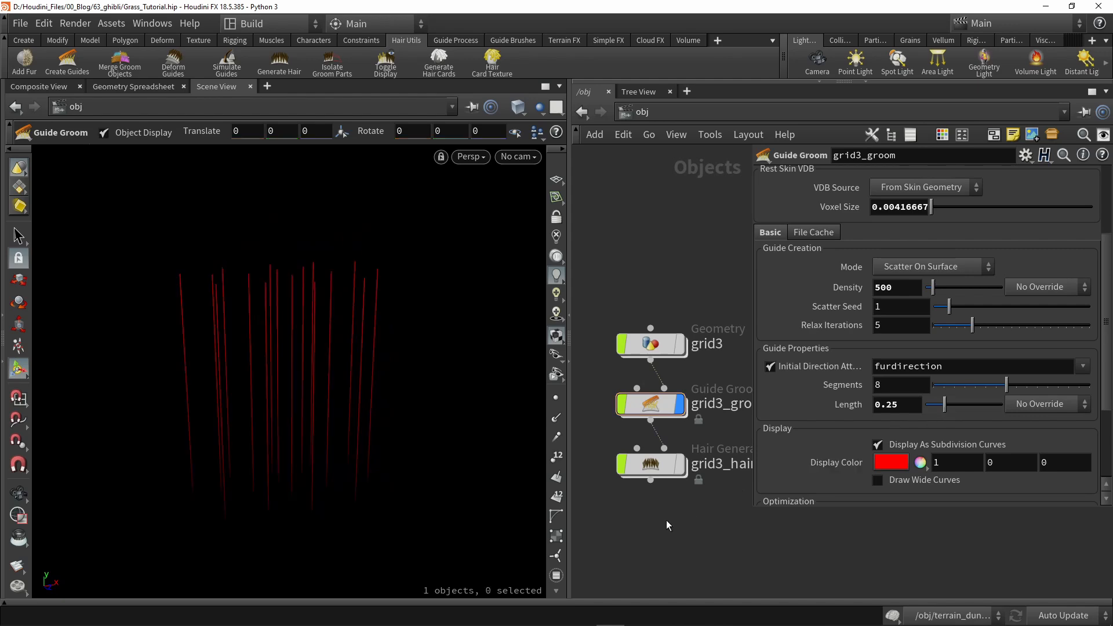
# Display grid3_hairgen together with the guides, inspect its hair clumps and save the scene.
pyautogui.click(681, 468)
pyautogui.click(649, 464)
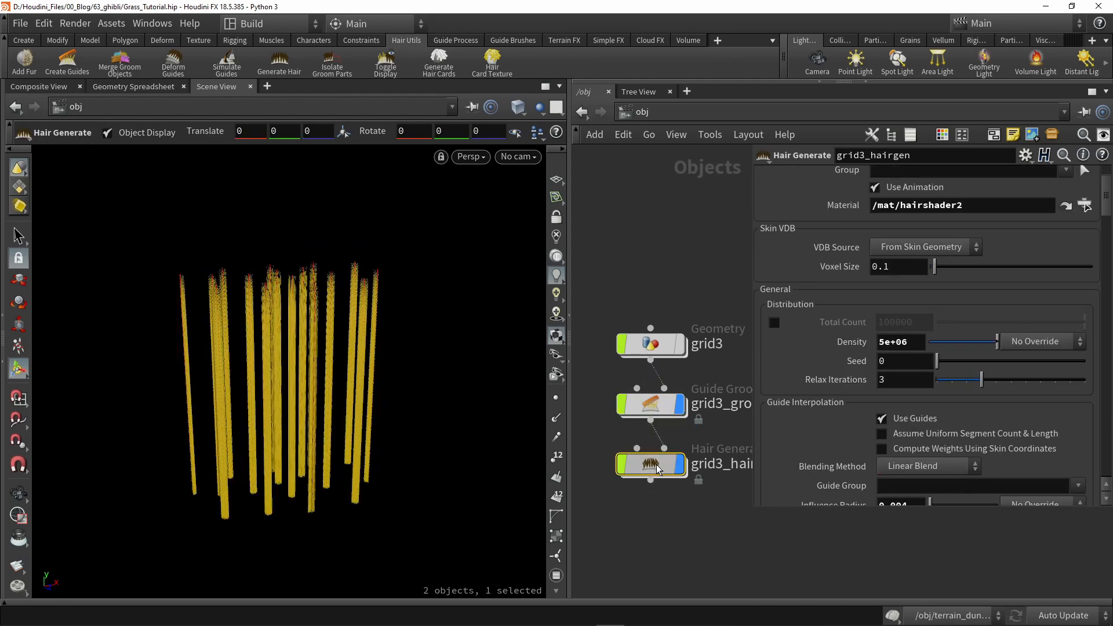
pyautogui.press('Escape')
pyautogui.moveTo(331, 344); pyautogui.dragTo(270, 295, button='right')
pyautogui.moveTo(331, 343); pyautogui.dragTo(325, 335)
pyautogui.moveTo(325, 336); pyautogui.dragTo(281, 281, button='right')
pyautogui.press('Return')
pyautogui.click(629, 528)
pyautogui.keyDown('alt'); pyautogui.moveTo(342, 360); pyautogui.dragTo(306, 380); pyautogui.keyUp('alt')
pyautogui.keyDown('alt'); pyautogui.moveTo(306, 380); pyautogui.dragTo(310, 332, button='right'); pyautogui.keyUp('alt')
pyautogui.hotkey('ctrl', 's')
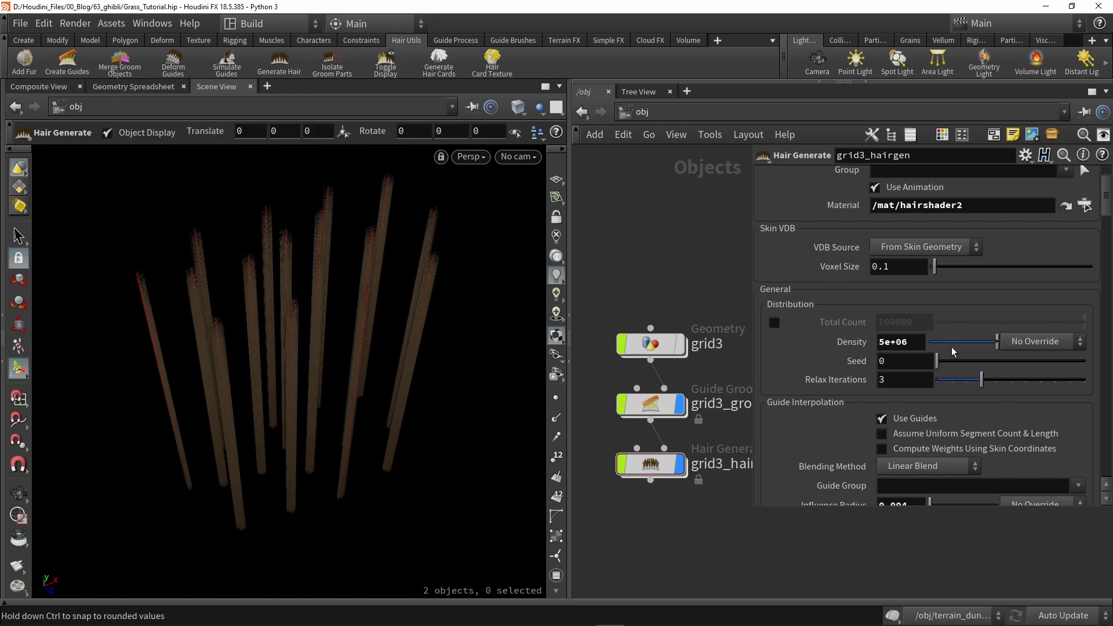
# Set the hair density of grid3_hairgen to 600.
pyautogui.moveTo(988, 344); pyautogui.dragTo(938, 350)
pyautogui.keyDown('alt'); pyautogui.moveTo(273, 316); pyautogui.dragTo(305, 281, button='right'); pyautogui.keyUp('alt')
pyautogui.scroll(3, 305, 281)
pyautogui.scroll(-5, 382, 331)
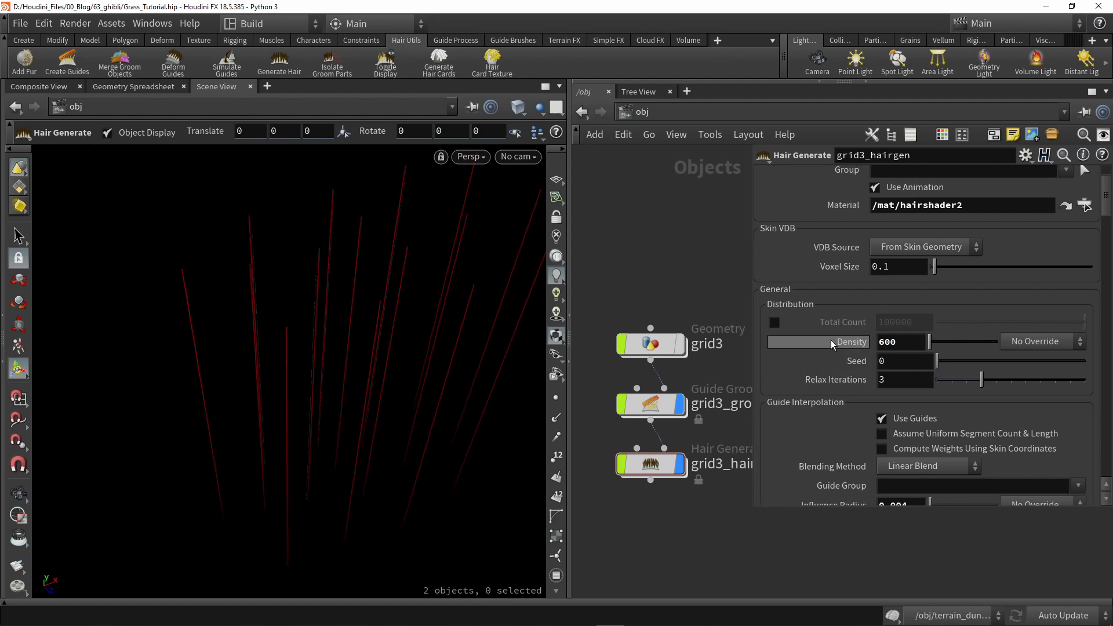
# Set the hair thickness of grid3_hairgen to 0.01.
pyautogui.scroll(-3, 830, 339)
pyautogui.scroll(-8, 831, 342)
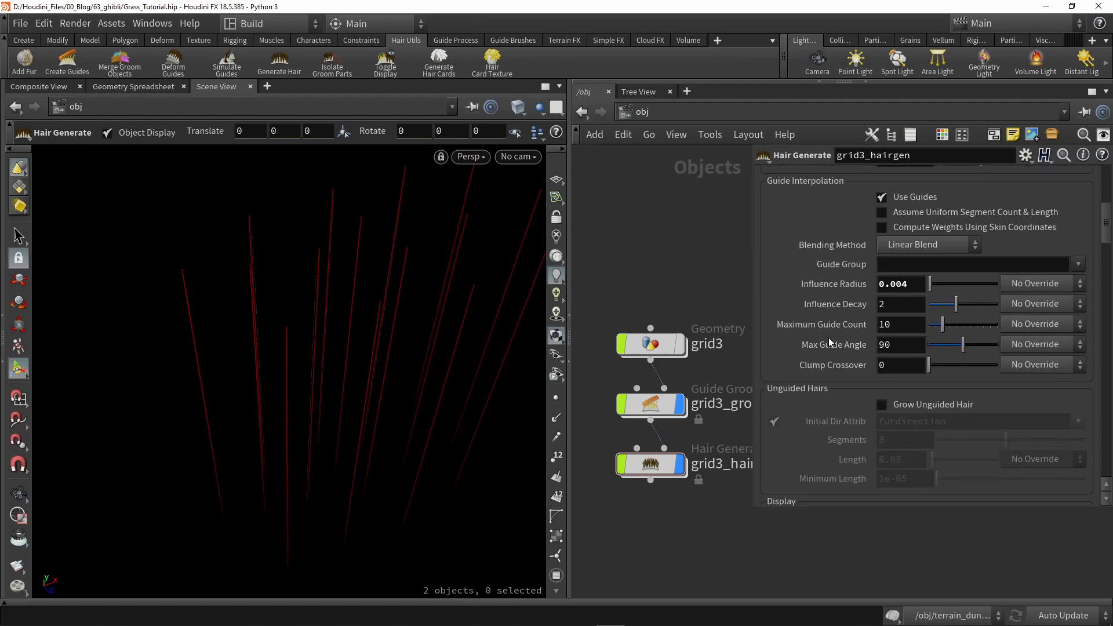
pyautogui.scroll(-10, 829, 338)
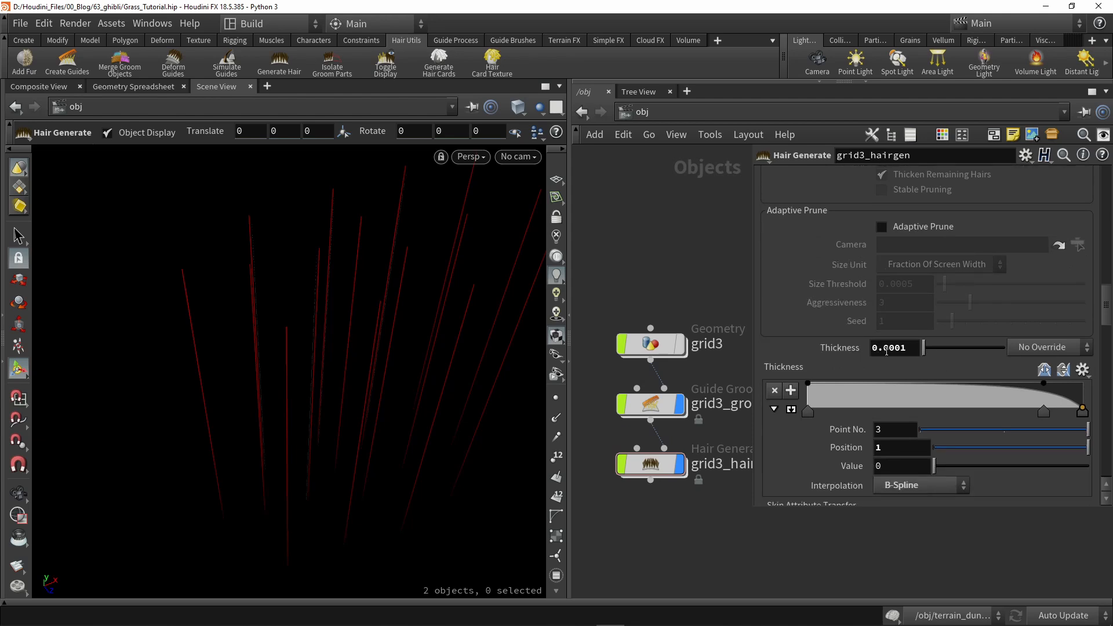
pyautogui.moveTo(931, 350); pyautogui.dragTo(995, 351)
pyautogui.keyDown('alt'); pyautogui.moveTo(406, 397); pyautogui.dragTo(331, 385); pyautogui.keyUp('alt')
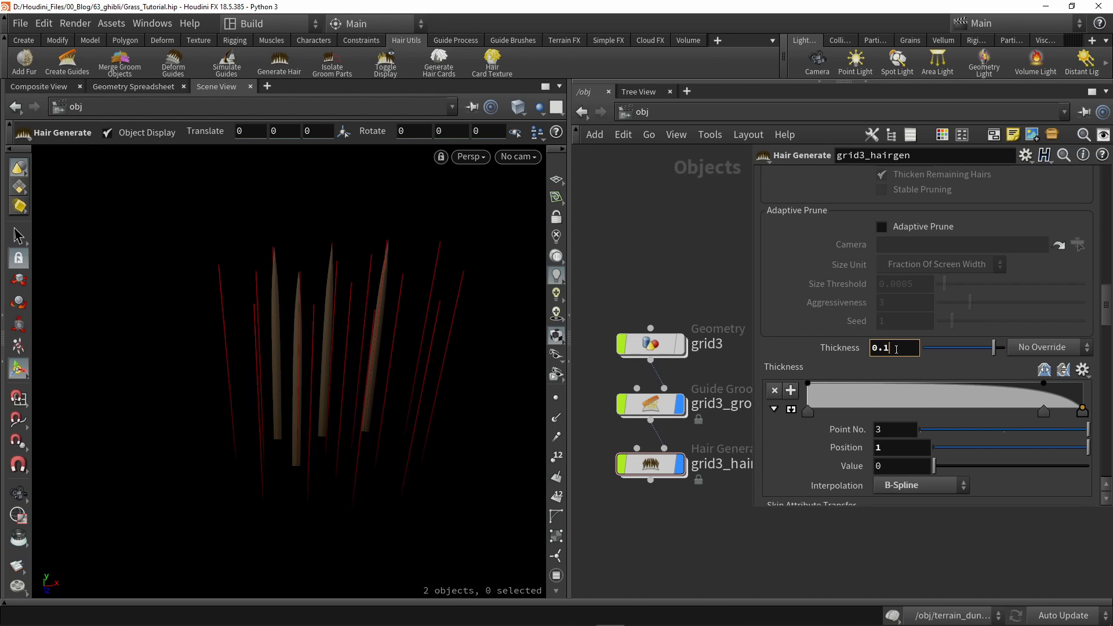
pyautogui.press('Return')
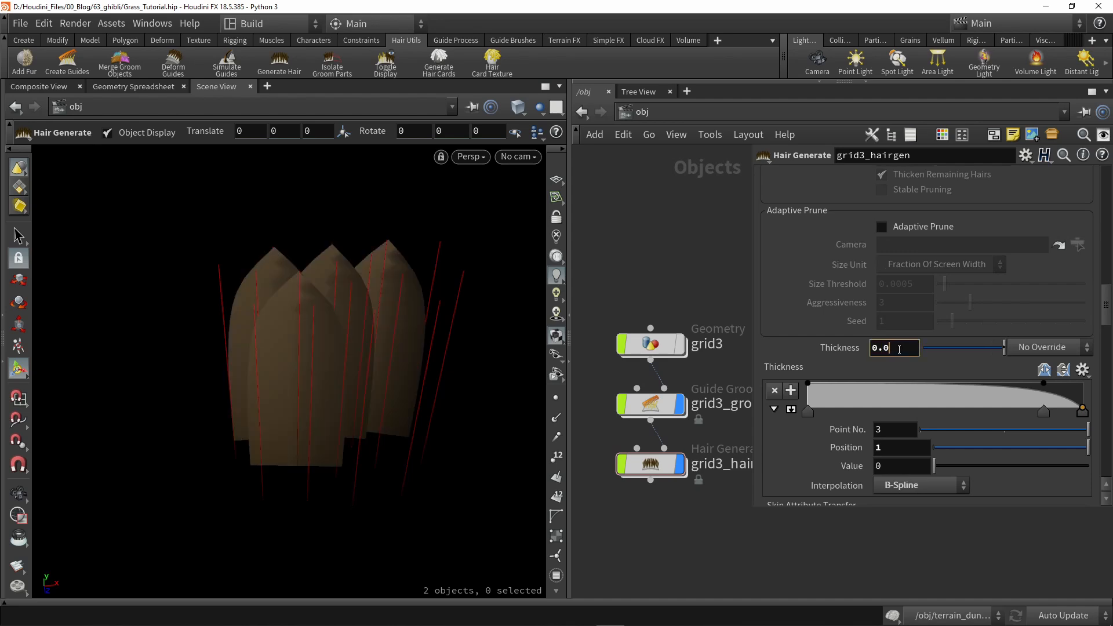
pyautogui.write('1')
pyautogui.press('Return')
pyautogui.press('Escape')
pyautogui.moveTo(303, 386); pyautogui.dragTo(285, 349)
pyautogui.press('Return')
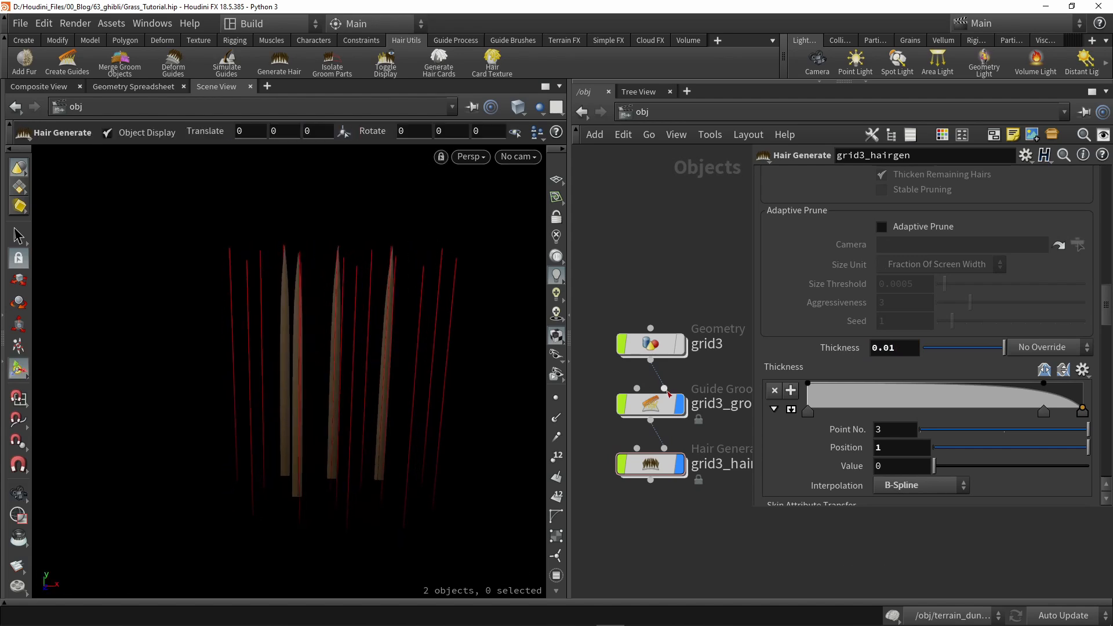
# Hide the guides and increase the hair density of grid3_hairgen so more blades cover the grid.
pyautogui.scroll(3, 916, 346)
pyautogui.scroll(10, 916, 346)
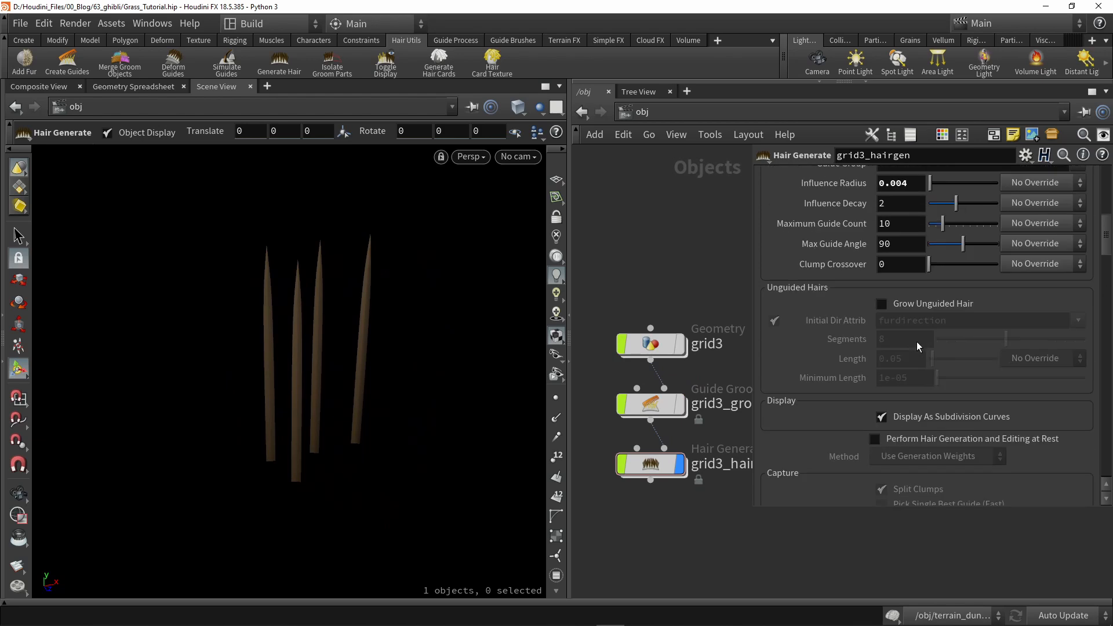
pyautogui.scroll(2, 922, 333)
pyautogui.moveTo(933, 325); pyautogui.dragTo(1082, 359)
pyautogui.moveTo(945, 323); pyautogui.dragTo(938, 325)
pyautogui.keyDown('alt'); pyautogui.moveTo(400, 324); pyautogui.dragTo(429, 342); pyautogui.keyUp('alt')
pyautogui.keyDown('alt'); pyautogui.moveTo(411, 398); pyautogui.dragTo(278, 373); pyautogui.keyUp('alt')
# Save the scene and add a Set Length guide process to grid3_groom.
pyautogui.click(628, 405)
pyautogui.hotkey('ctrl', 's')
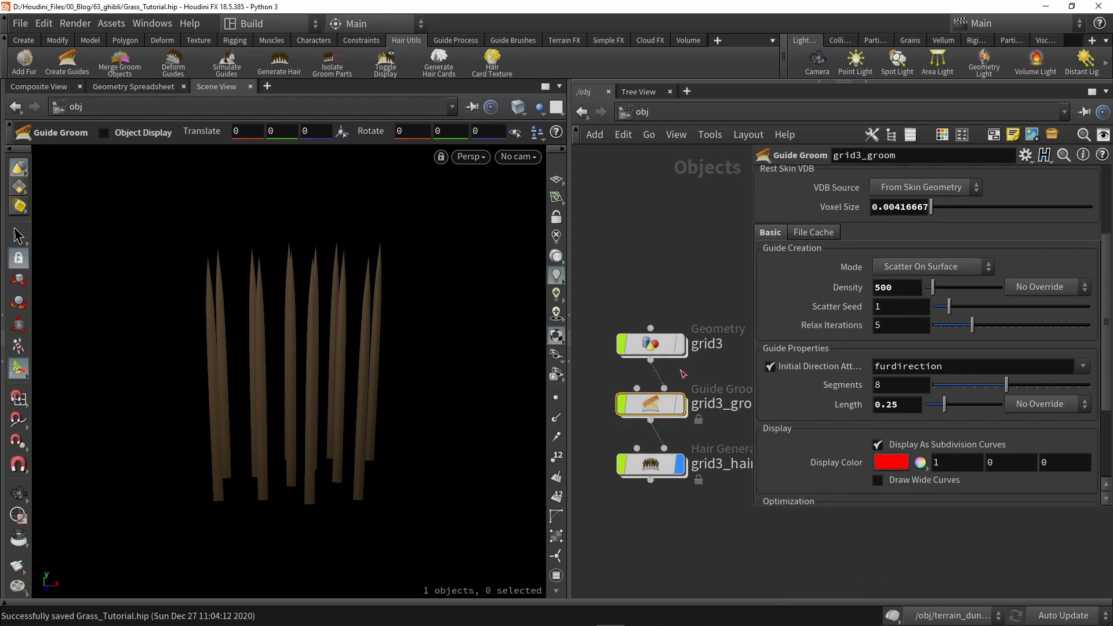
pyautogui.click(450, 40)
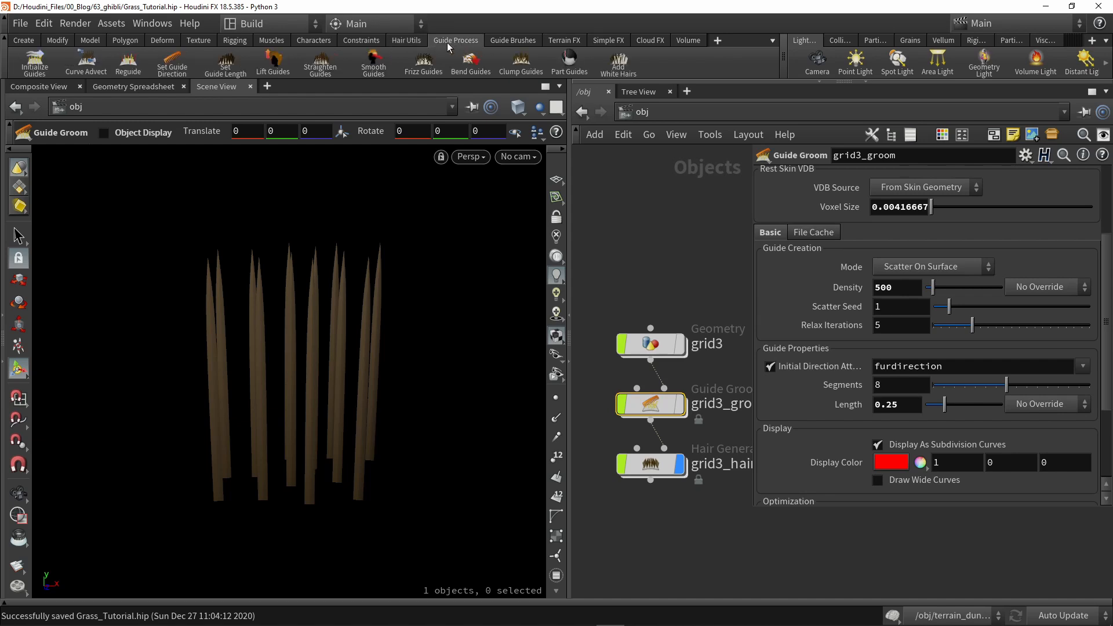
pyautogui.click(227, 64)
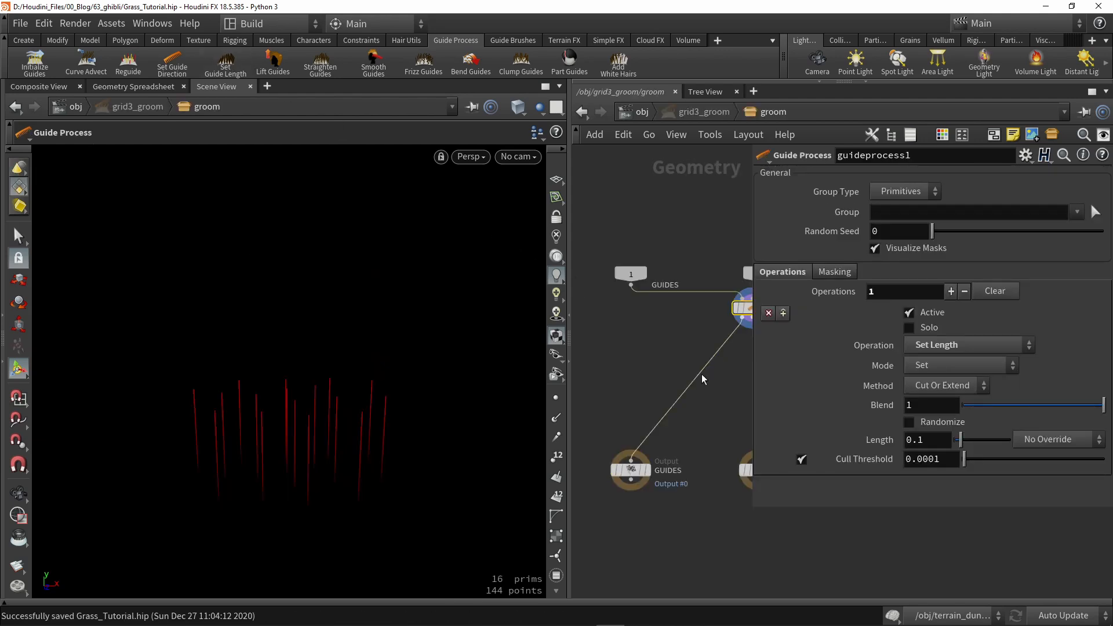
pyautogui.moveTo(752, 508); pyautogui.dragTo(917, 388)
pyautogui.moveTo(833, 340); pyautogui.dragTo(766, 389, button='middle')
pyautogui.moveTo(687, 367); pyautogui.dragTo(687, 397)
pyautogui.moveTo(915, 393); pyautogui.dragTo(802, 412)
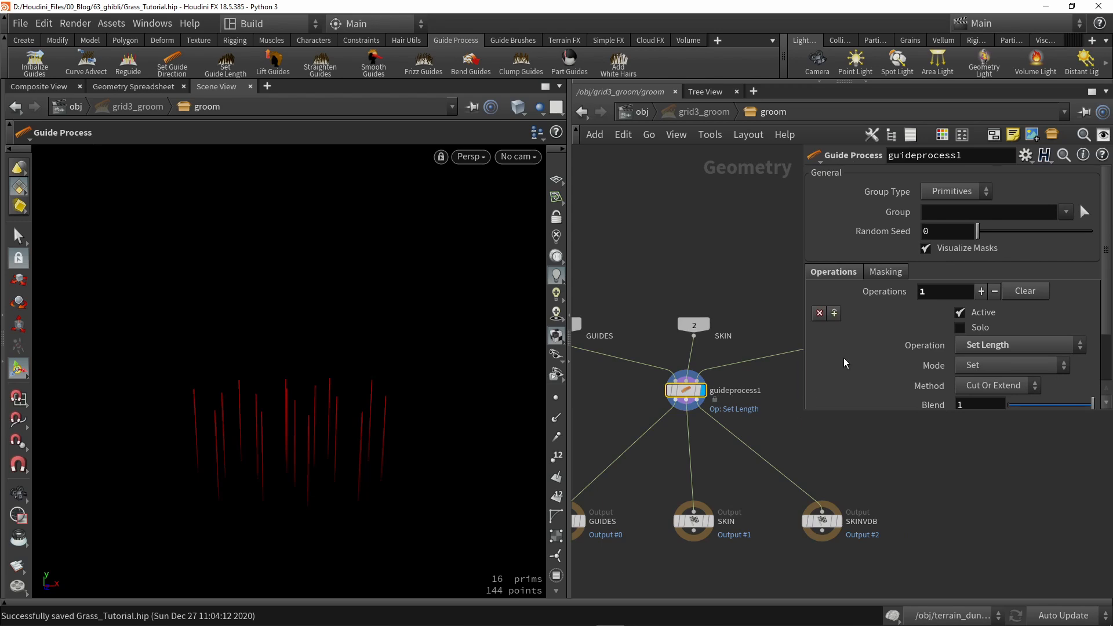
# Change the Set Length process to Multiply mode and check the generated hair at object level.
pyautogui.scroll(-2, 867, 266)
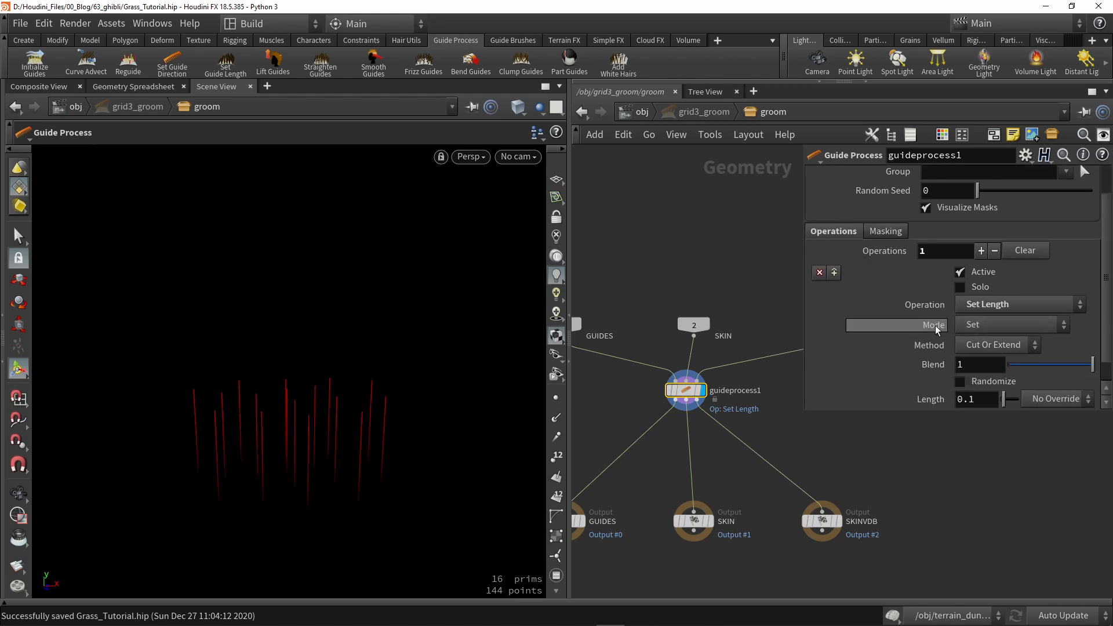
pyautogui.click(972, 326)
pyautogui.click(979, 360)
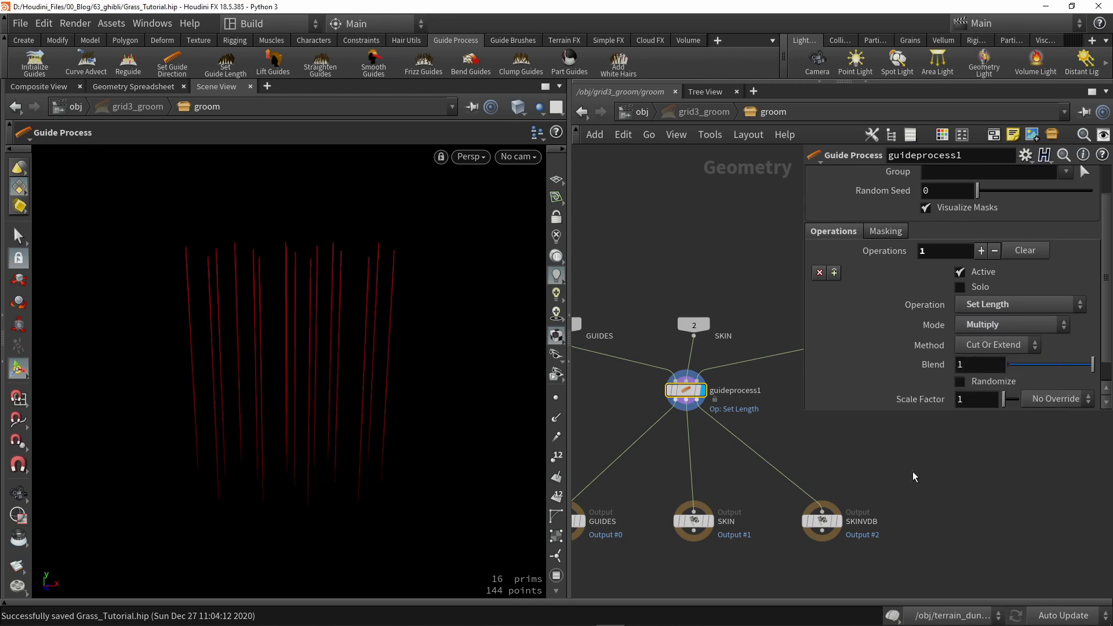
pyautogui.click(638, 111)
pyautogui.moveTo(947, 350); pyautogui.dragTo(926, 350)
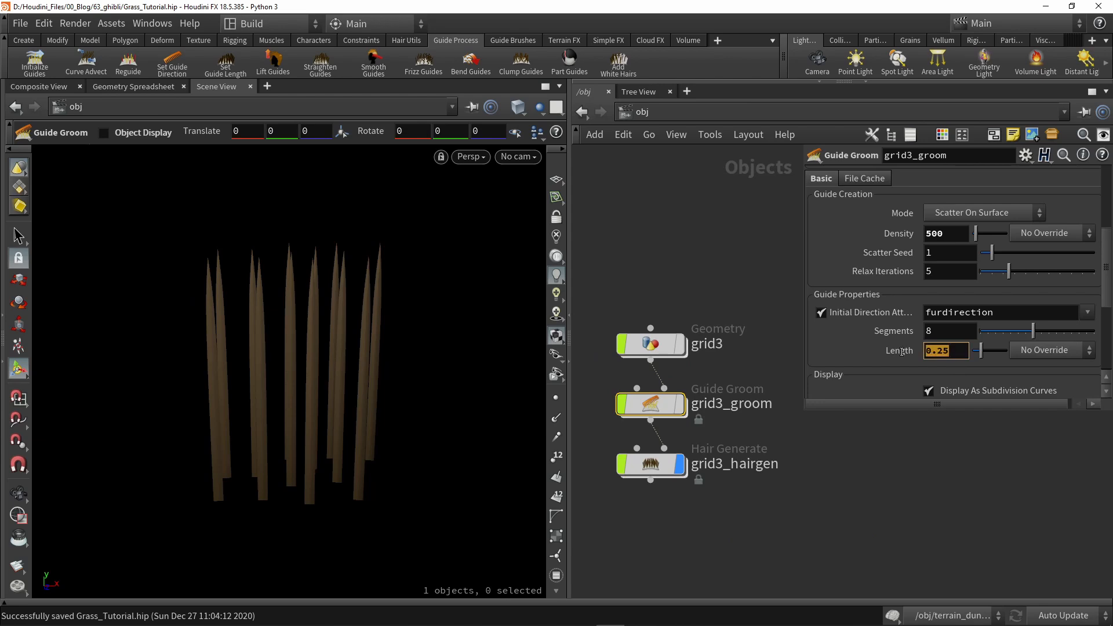
# Randomize the guide lengths in guideprocess1 with a minimum scale factor of 0.75 and a maximum of 1.1.
pyautogui.doubleClick(644, 404)
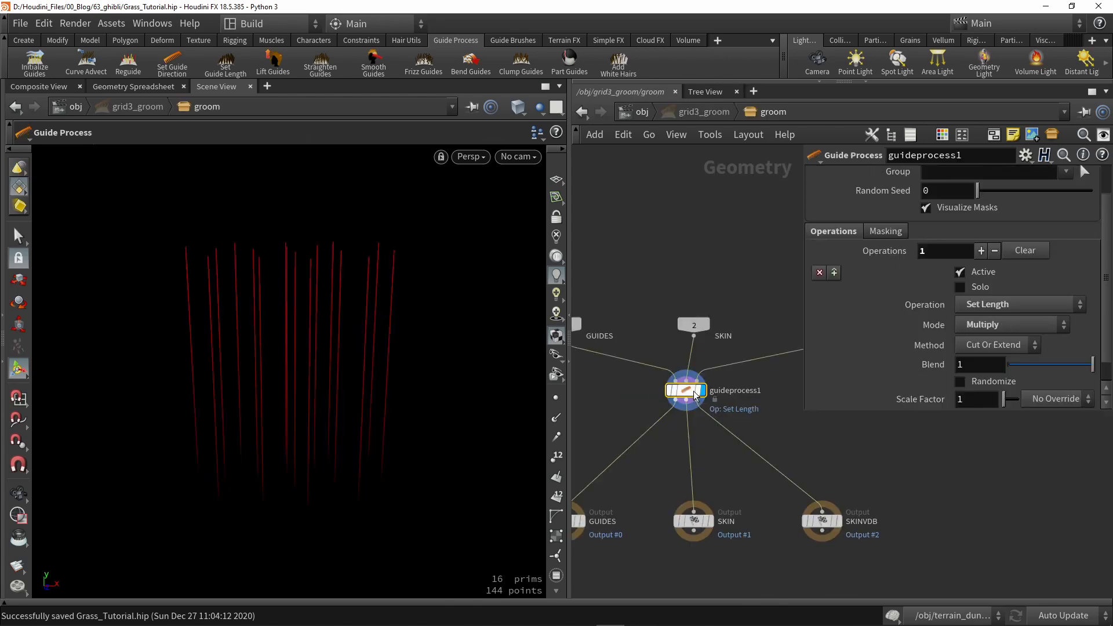
pyautogui.scroll(-1, 902, 346)
pyautogui.click(960, 356)
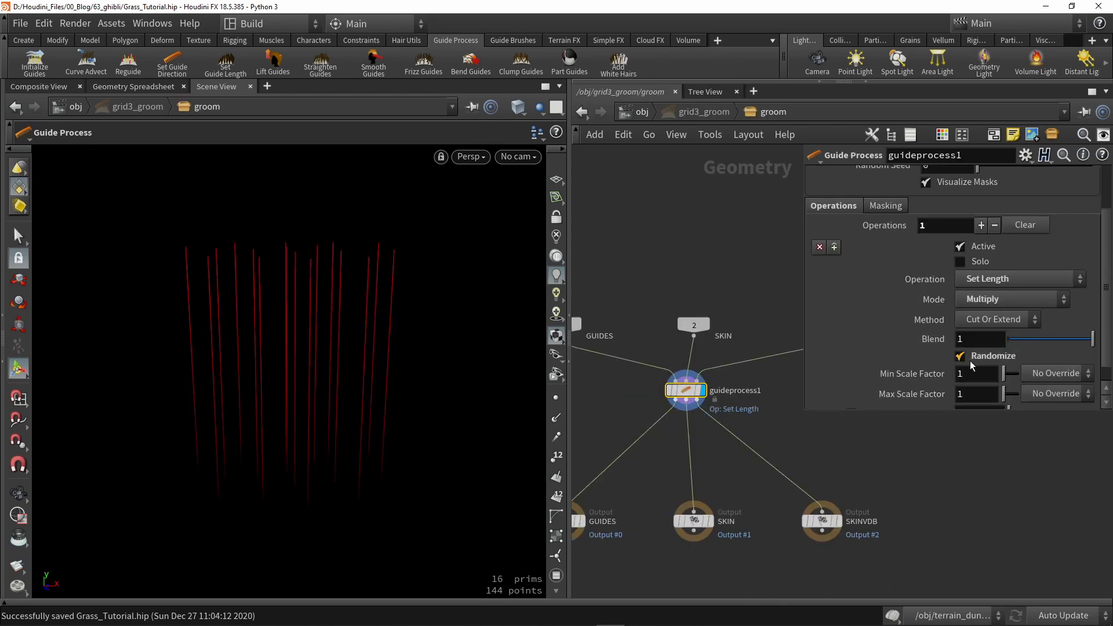
pyautogui.scroll(-1, 969, 360)
pyautogui.click(962, 353)
pyautogui.write('0.')
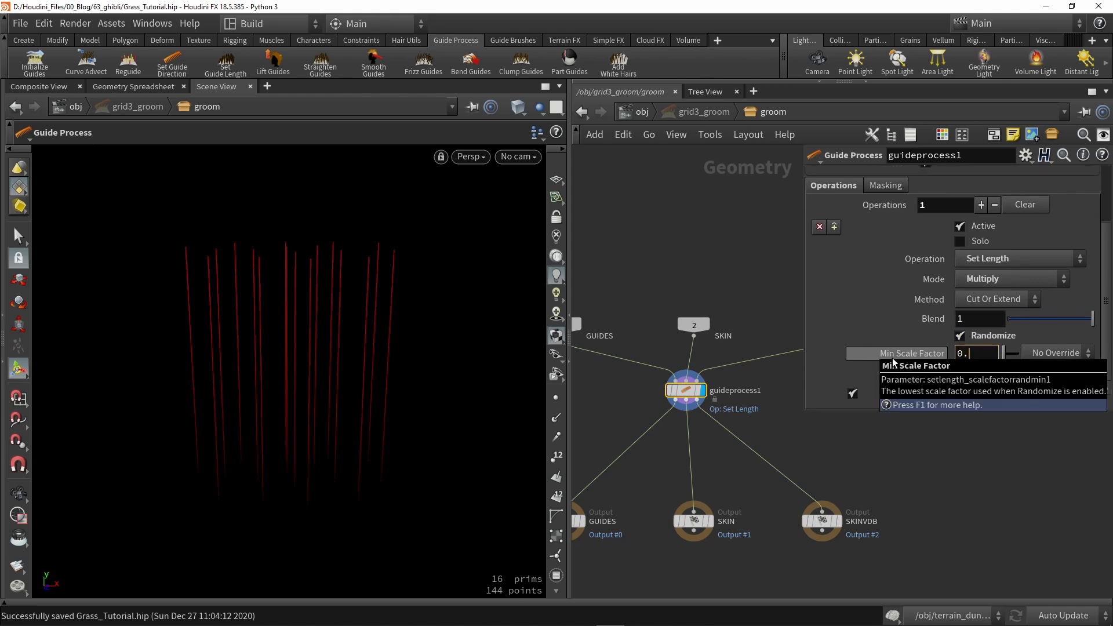
pyautogui.click(958, 464)
pyautogui.moveTo(971, 373); pyautogui.dragTo(906, 380)
pyautogui.write('1.1')
pyautogui.press('Return')
pyautogui.press('Escape')
pyautogui.moveTo(335, 348); pyautogui.dragTo(301, 306)
pyautogui.press('Escape')
pyautogui.scroll(1, 875, 283)
pyautogui.scroll(-1, 875, 282)
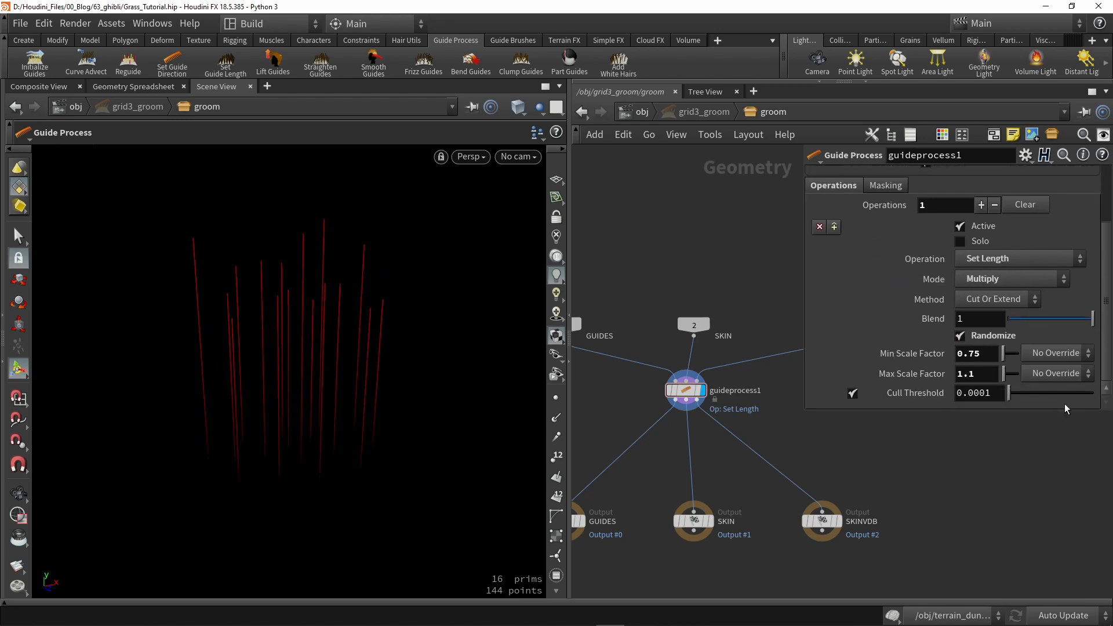
pyautogui.scroll(1, 912, 260)
pyautogui.click(886, 224)
pyautogui.scroll(-1, 909, 273)
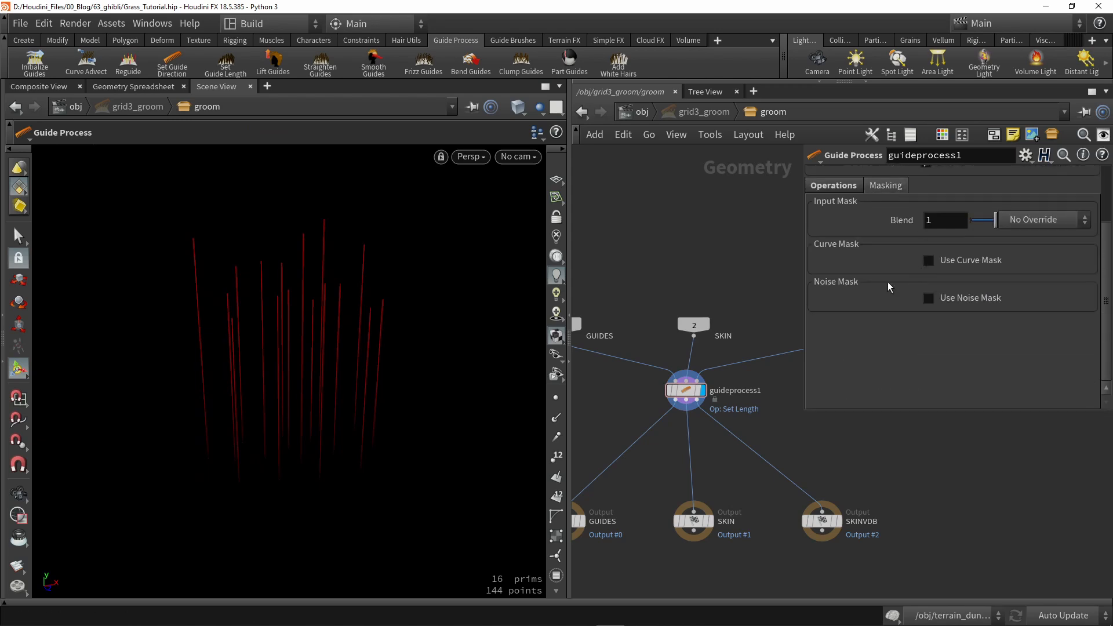
pyautogui.click(966, 259)
pyautogui.scroll(-2, 914, 297)
pyautogui.scroll(2, 914, 297)
pyautogui.click(955, 260)
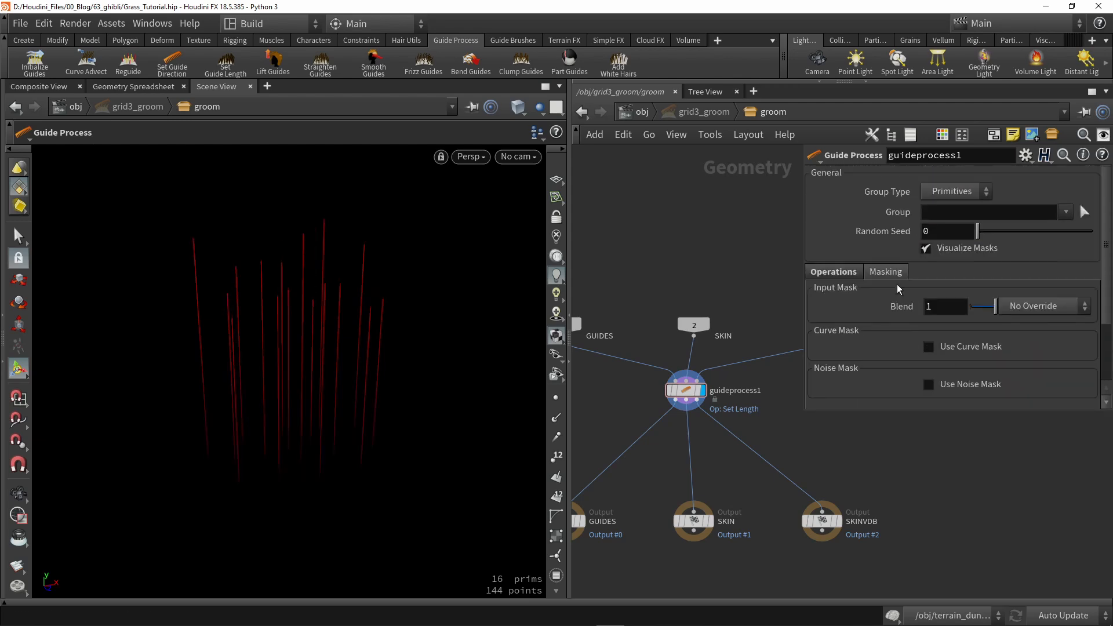
pyautogui.click(833, 272)
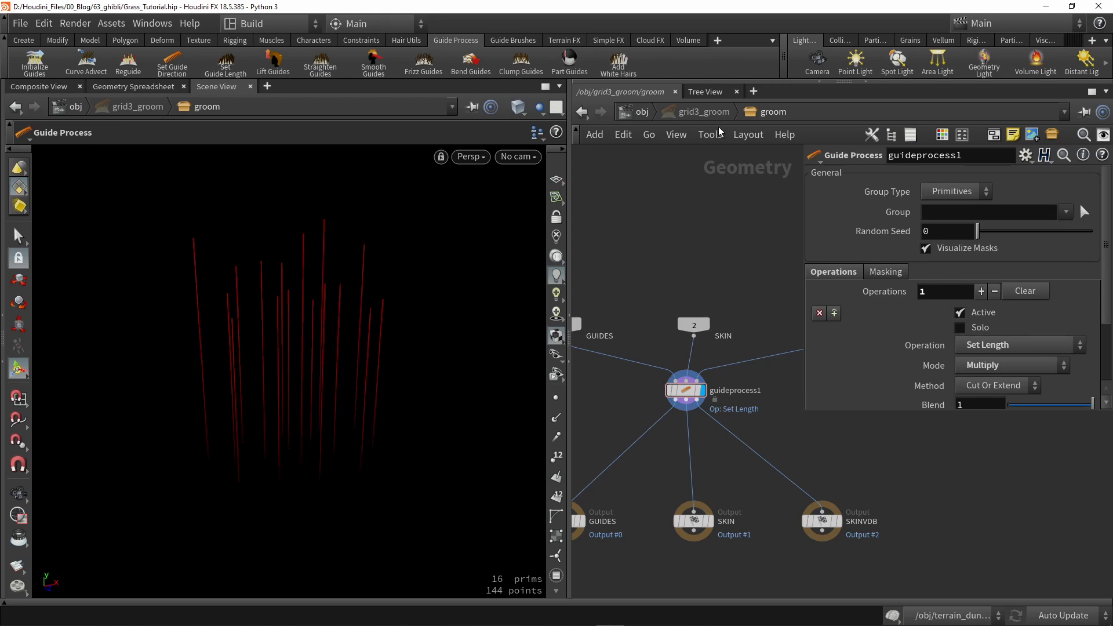
# Check the blades at object level and add a Set Lift guide process to grid3_groom.
pyautogui.click(641, 111)
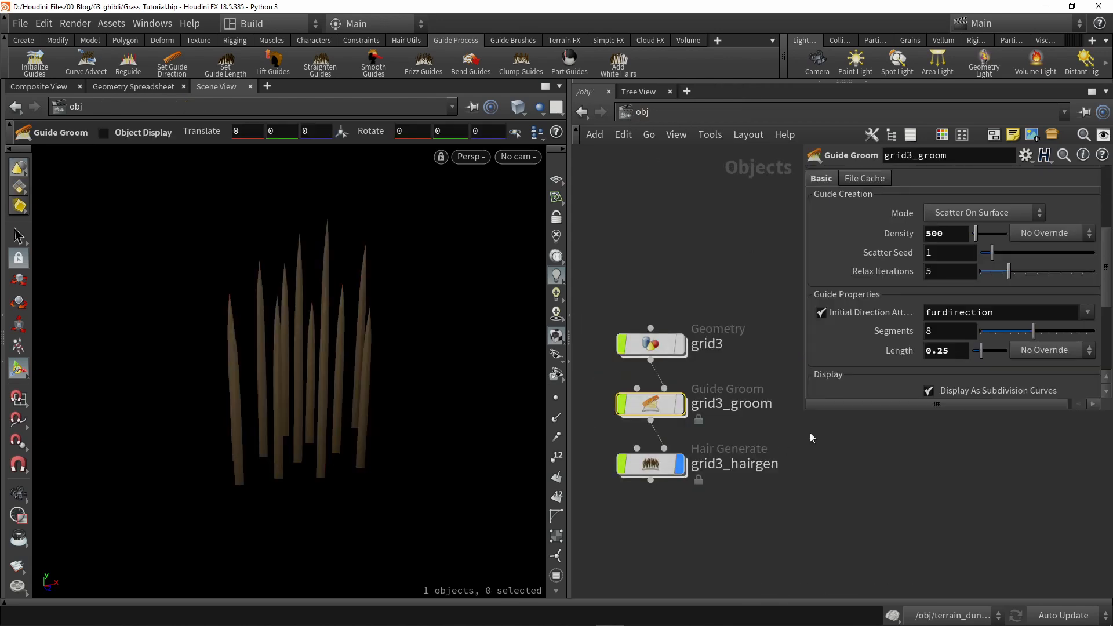
pyautogui.moveTo(759, 431); pyautogui.dragTo(596, 379)
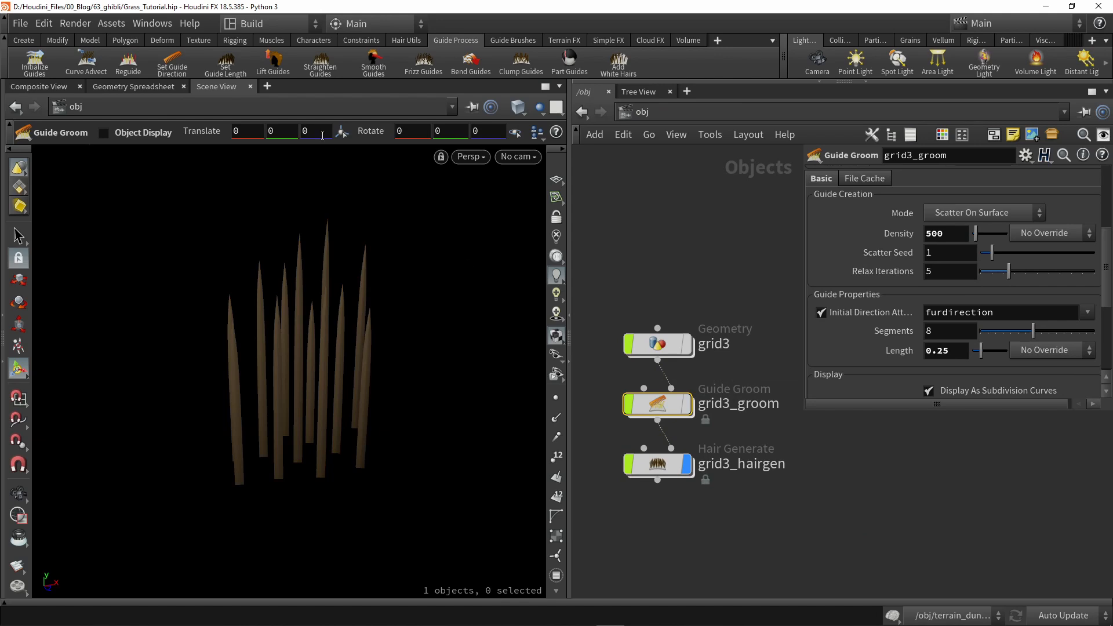
pyautogui.click(278, 71)
pyautogui.keyDown('alt'); pyautogui.moveTo(347, 370); pyautogui.dragTo(308, 362); pyautogui.keyUp('alt')
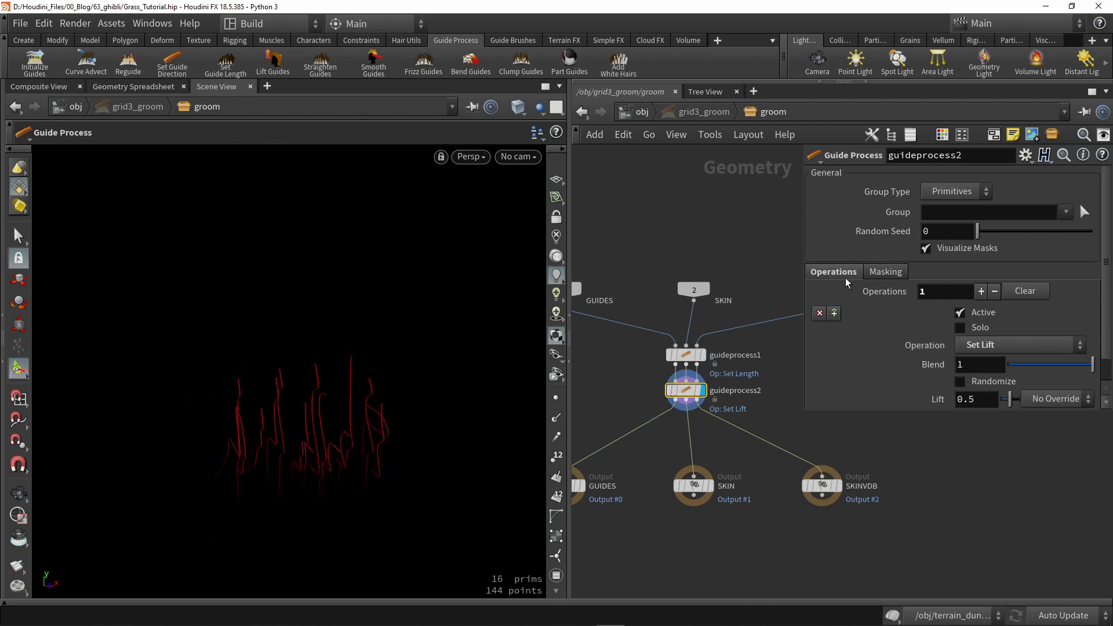
pyautogui.scroll(-1, 846, 283)
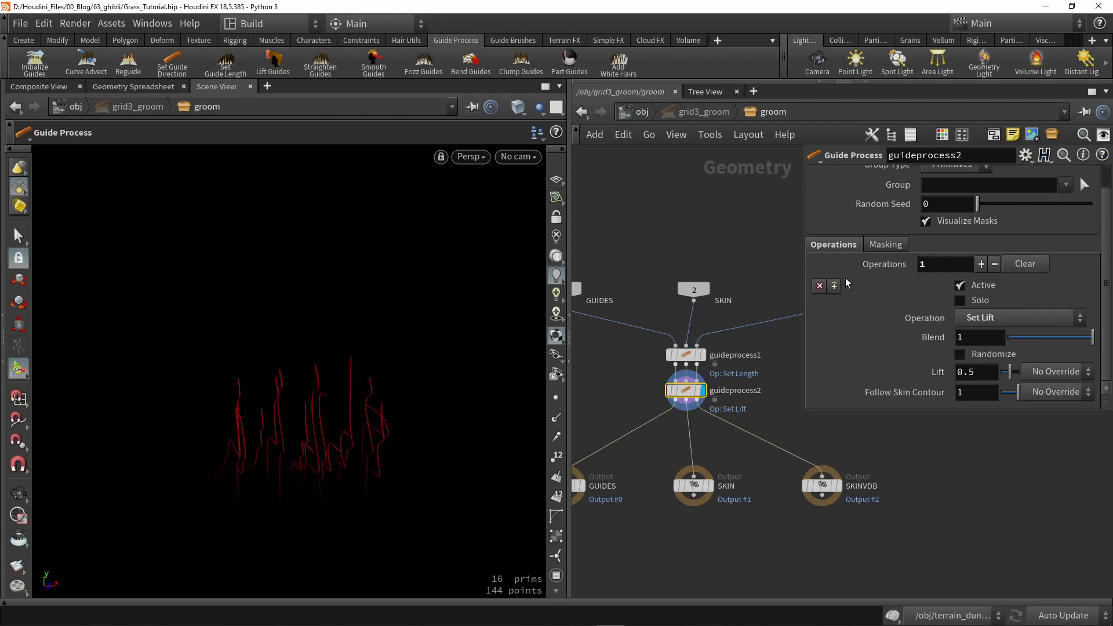
# Enable the curve mask for the Set Lift process in guideprocess2.
pyautogui.click(891, 245)
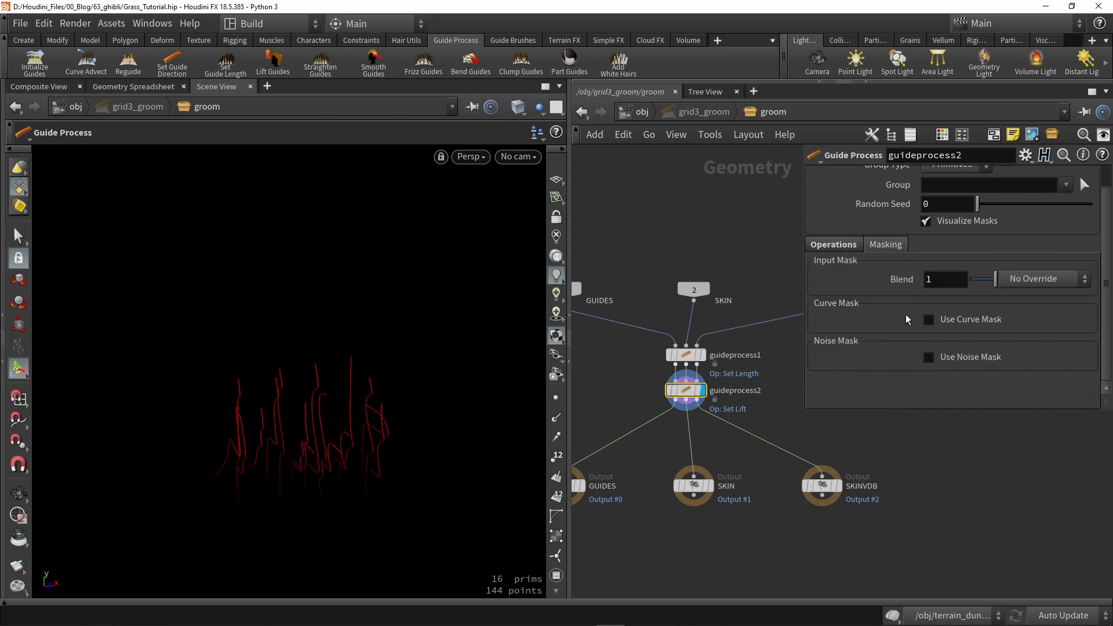
pyautogui.click(929, 319)
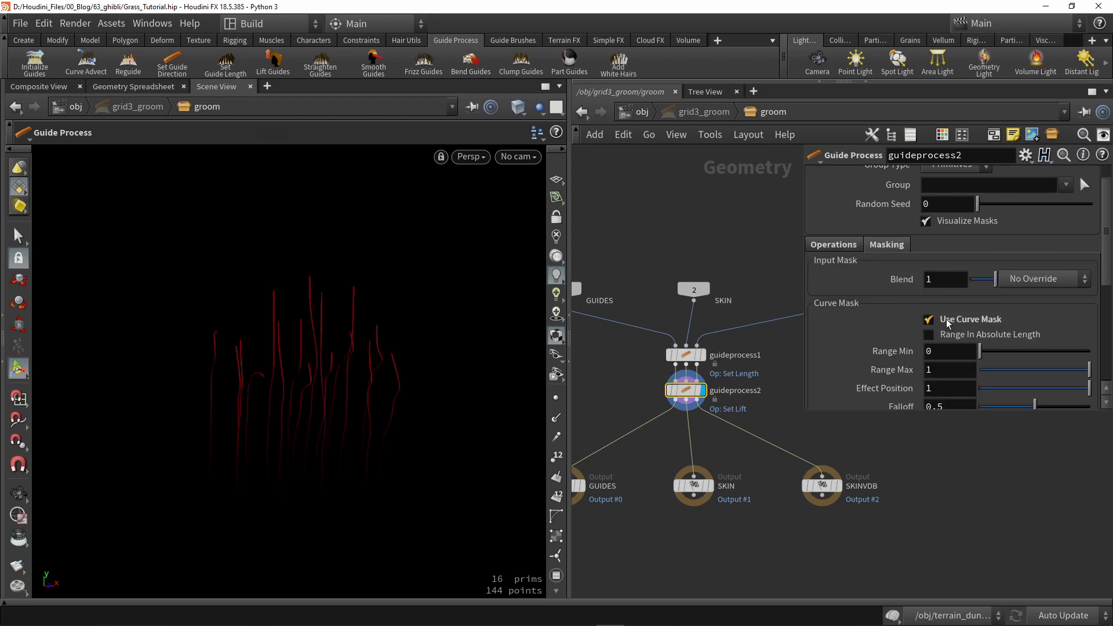
pyautogui.moveTo(456, 339); pyautogui.dragTo(441, 310)
pyautogui.scroll(-2, 926, 303)
pyautogui.scroll(-3, 926, 303)
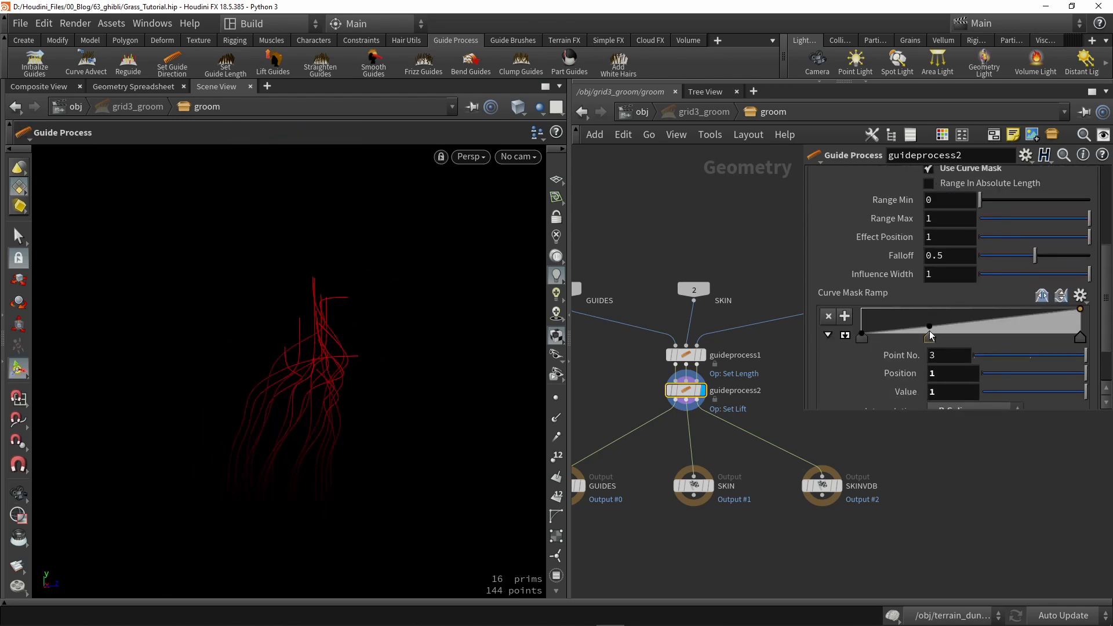
# Shift the curve mask ramp's middle point toward the tips, move its first point to position 0.594164, and save the scene.
pyautogui.moveTo(864, 338); pyautogui.dragTo(1041, 328)
pyautogui.moveTo(900, 341); pyautogui.dragTo(994, 346)
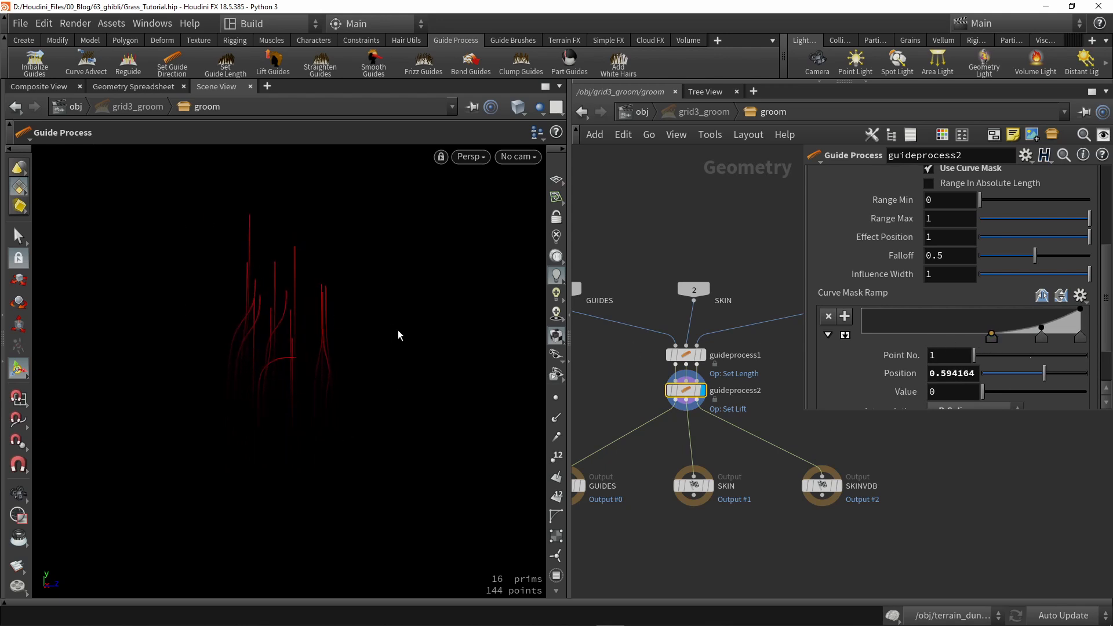
pyautogui.moveTo(342, 387); pyautogui.dragTo(316, 409)
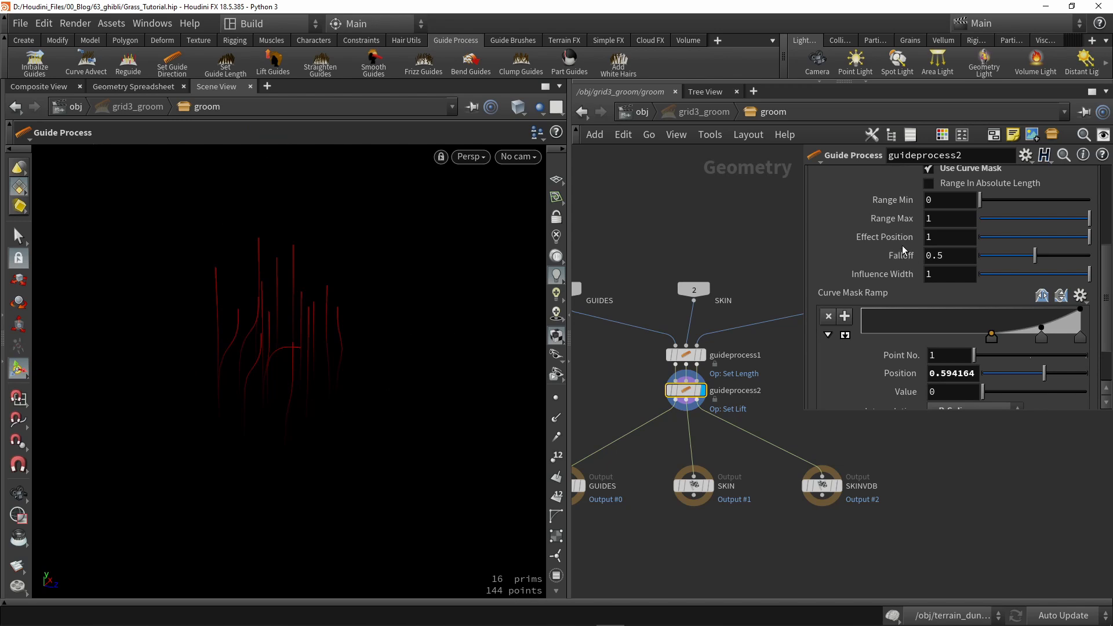
pyautogui.scroll(3, 902, 249)
pyautogui.hotkey('ctrl', 's')
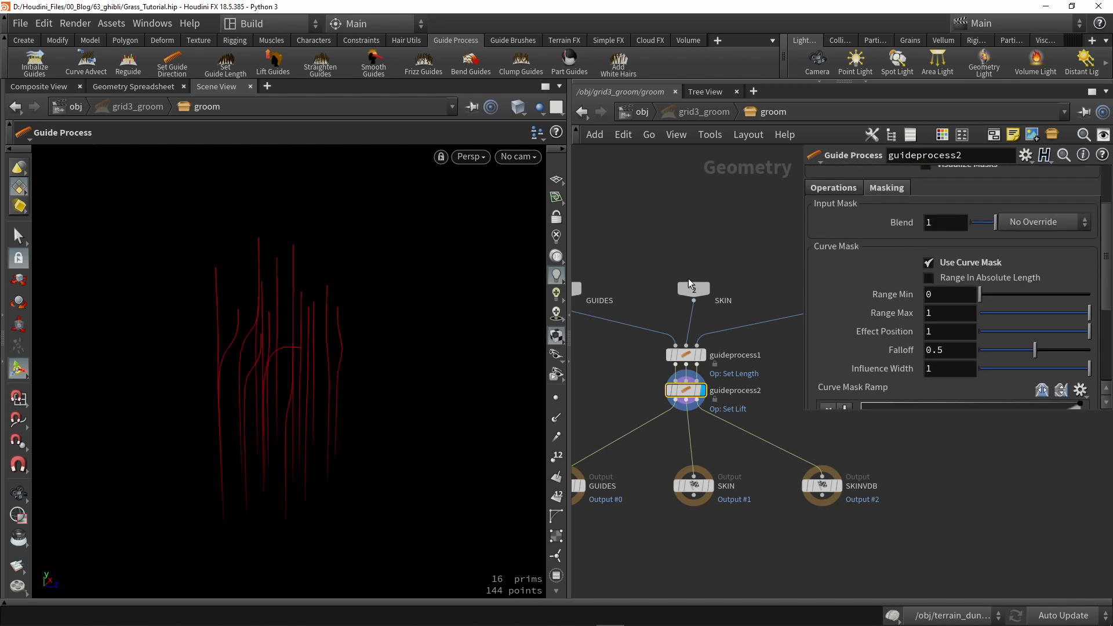
# Enable the noise mask on guideprocess2 with frequency 3.2 and move the curve ramp's middle point to position 0.787798, value 0.404762.
pyautogui.scroll(-5, 947, 276)
pyautogui.click(958, 392)
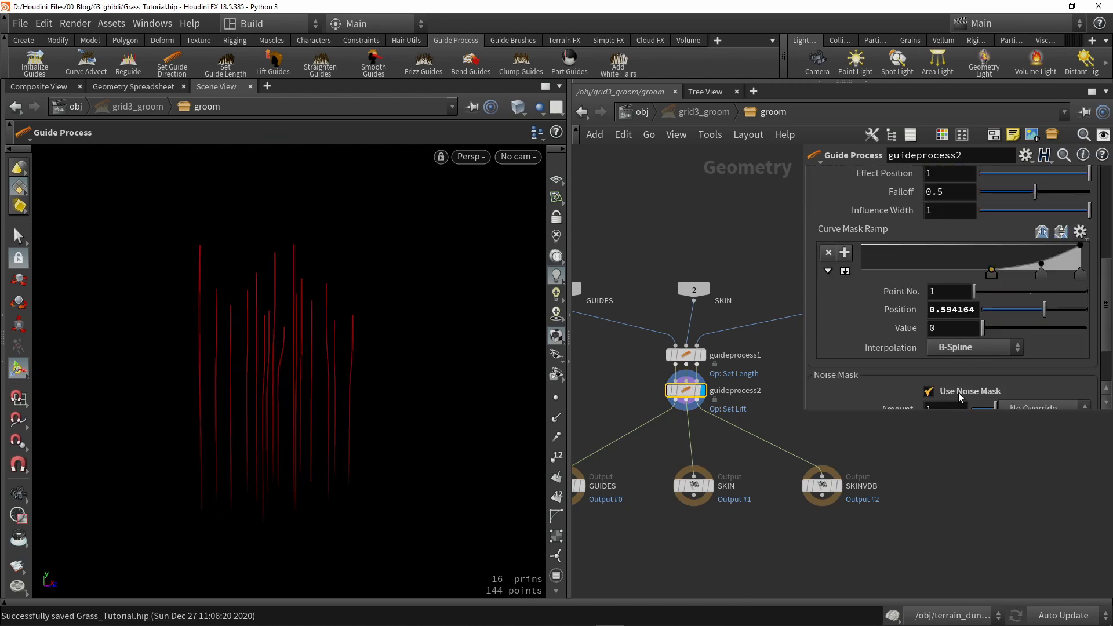
pyautogui.scroll(-3, 957, 392)
pyautogui.moveTo(1001, 352); pyautogui.dragTo(1060, 353)
pyautogui.keyDown('alt'); pyautogui.moveTo(325, 342); pyautogui.dragTo(224, 333); pyautogui.keyUp('alt')
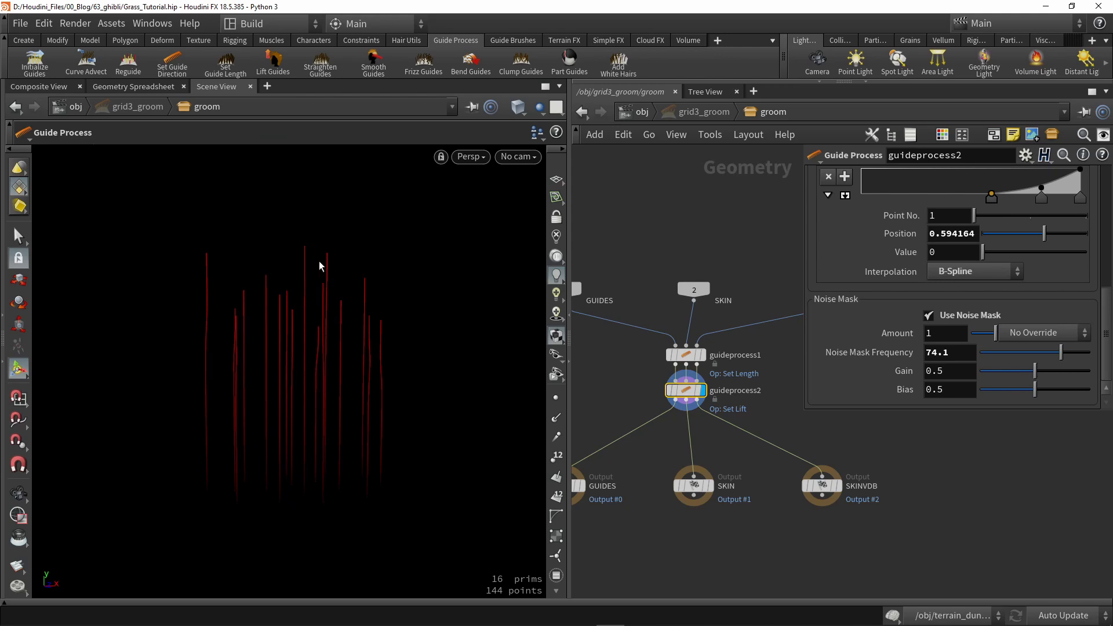
pyautogui.moveTo(1014, 378); pyautogui.dragTo(1038, 379)
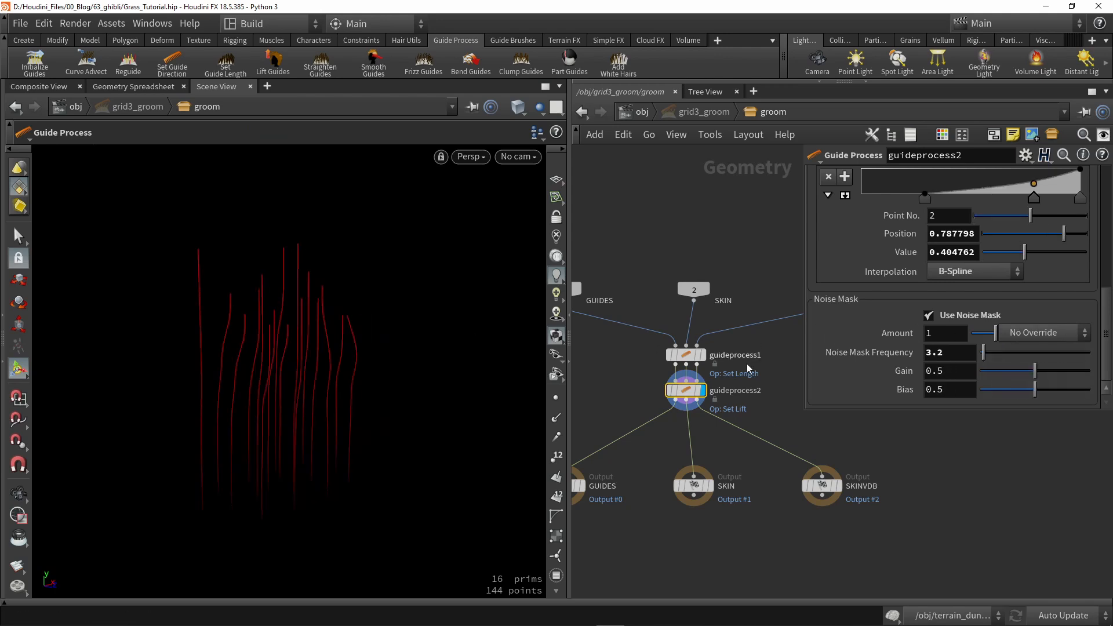
# Check the blades at object level and add a Frizz guide process to grid3_groom.
pyautogui.click(641, 112)
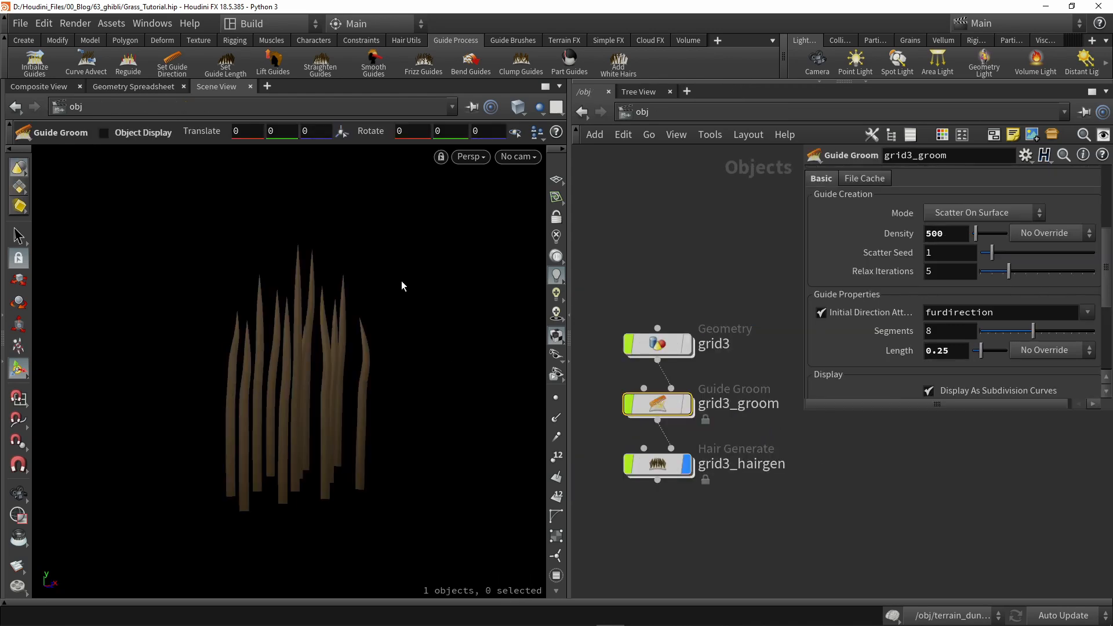
pyautogui.click(422, 70)
pyautogui.moveTo(363, 377); pyautogui.dragTo(394, 371)
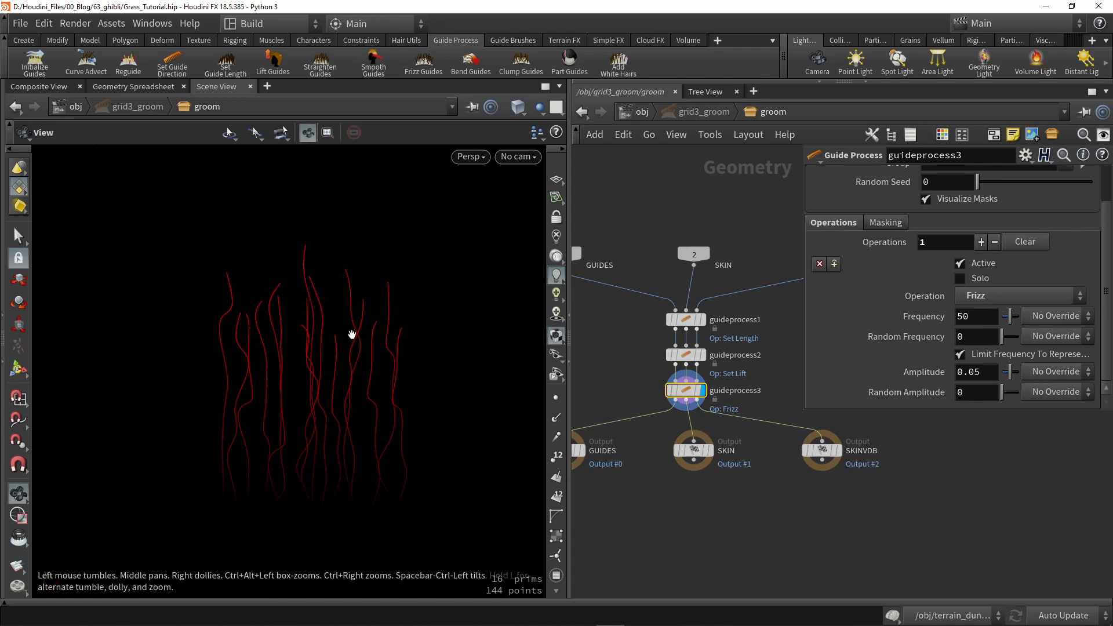
# Adjust the Frizz frequency in guideprocess3 and compare the blades at object level.
pyautogui.click(641, 111)
pyautogui.moveTo(290, 329); pyautogui.dragTo(327, 384)
pyautogui.moveTo(412, 405); pyautogui.dragTo(379, 355)
pyautogui.doubleClick(655, 408)
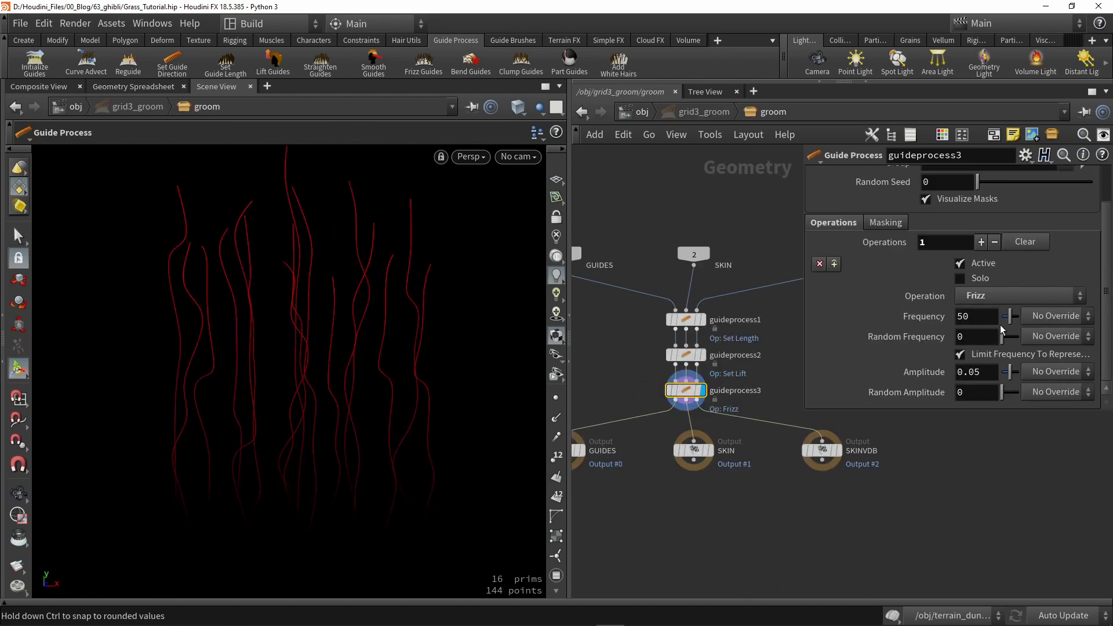
pyautogui.moveTo(1009, 325); pyautogui.dragTo(1023, 326)
pyautogui.moveTo(977, 321); pyautogui.dragTo(1080, 257, button='middle')
pyautogui.keyDown('alt'); pyautogui.moveTo(371, 417); pyautogui.dragTo(458, 399); pyautogui.keyUp('alt')
pyautogui.click(639, 111)
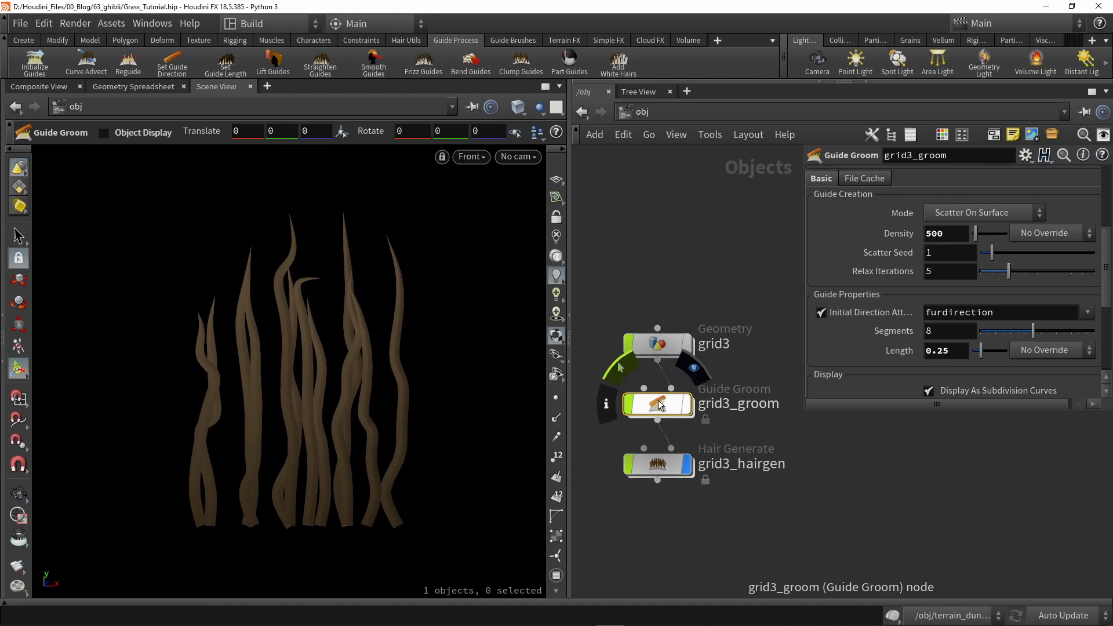
# Examine the shape and spacing of the frizzed grass blades from the front.
pyautogui.click(643, 212)
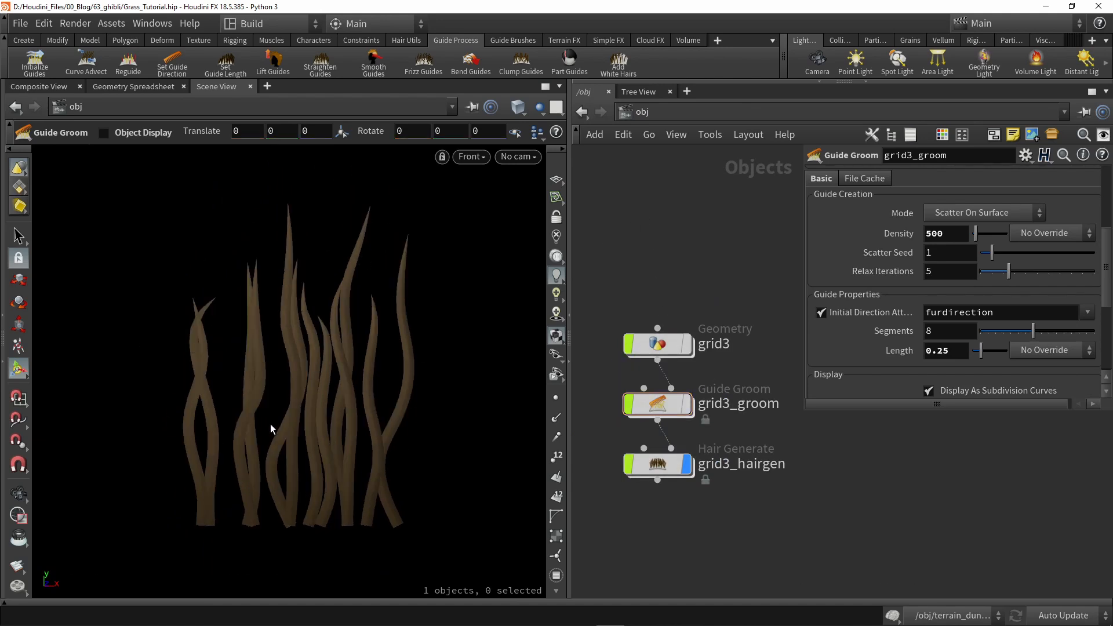
pyautogui.keyDown('alt'); pyautogui.moveTo(393, 377); pyautogui.dragTo(350, 384, button='middle'); pyautogui.keyUp('alt')
pyautogui.click(470, 155)
pyautogui.click(477, 156)
pyautogui.keyDown('alt'); pyautogui.moveTo(255, 354); pyautogui.dragTo(355, 377, button='middle'); pyautogui.keyUp('alt')
pyautogui.scroll(-1, 342, 368)
pyautogui.scroll(2, 346, 389)
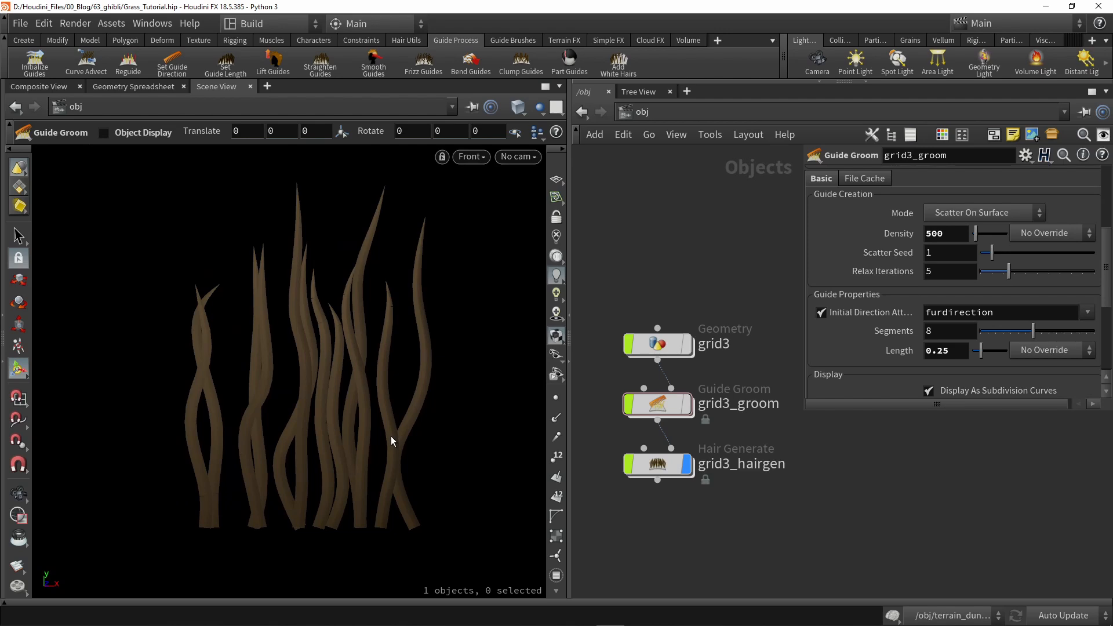
pyautogui.keyDown('alt'); pyautogui.moveTo(391, 433); pyautogui.dragTo(367, 442, button='middle'); pyautogui.keyUp('alt')
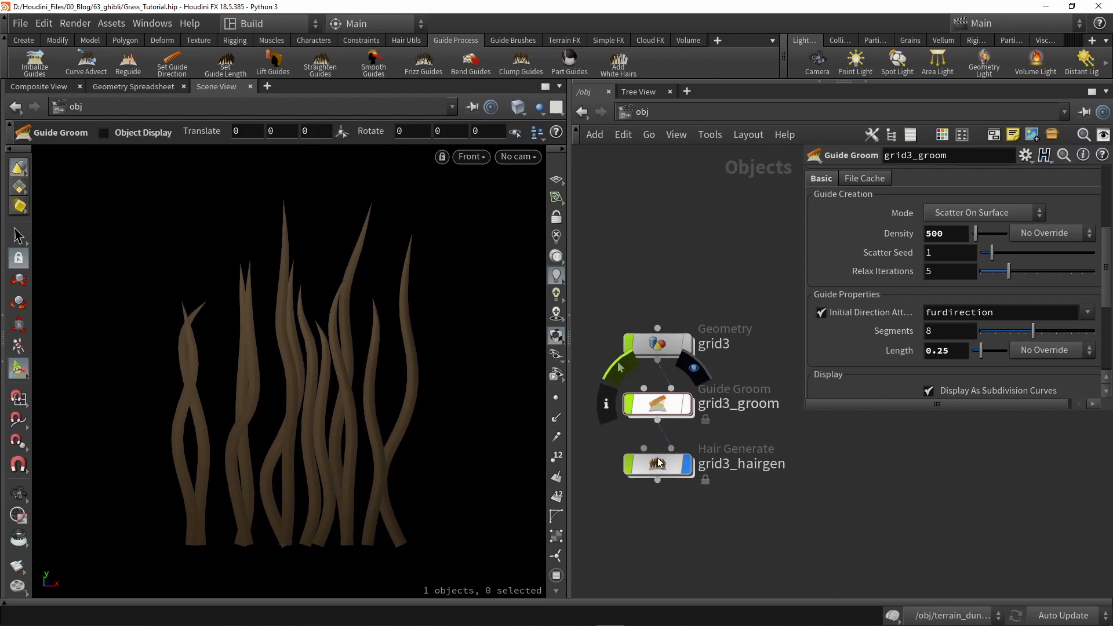
# Set the hair distribution of grid3_hairgen to density 10526 and seed 2.74.
pyautogui.click(658, 459)
pyautogui.click(701, 220)
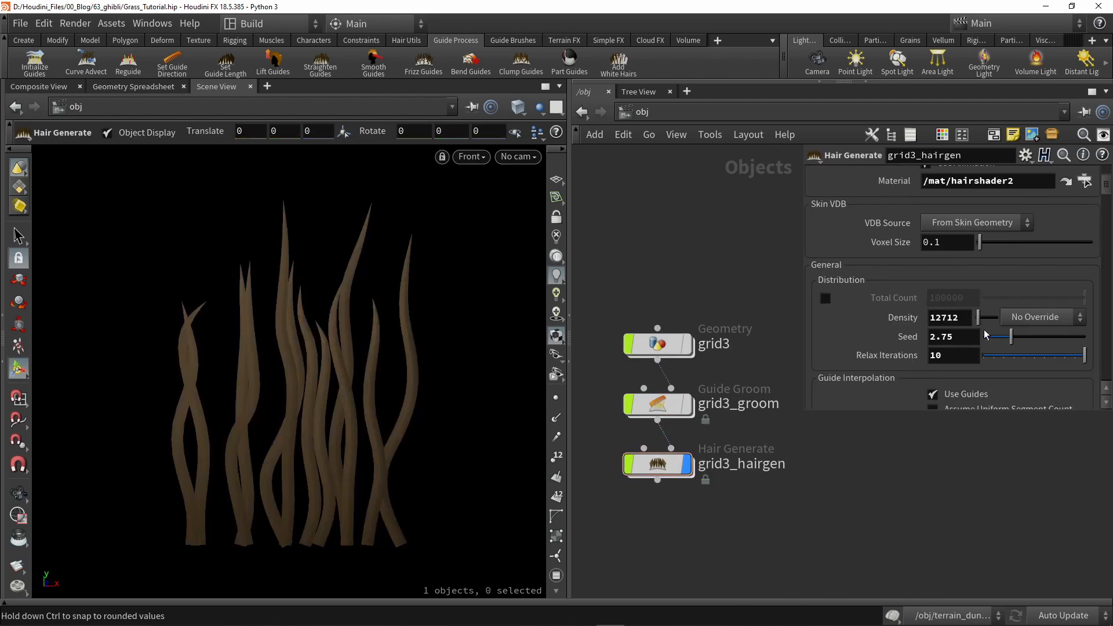
pyautogui.moveTo(1011, 336); pyautogui.dragTo(979, 320)
pyautogui.moveTo(961, 318); pyautogui.dragTo(770, 333, button='middle')
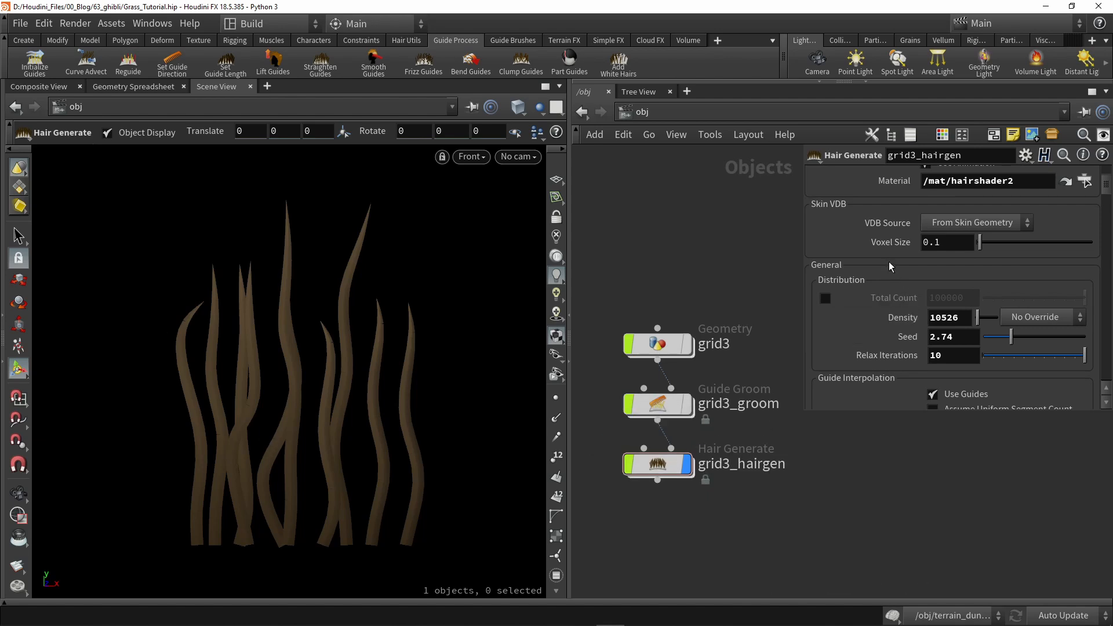
# Open the hairshader2 material assigned to grid3_hairgen at its root and tip color settings.
pyautogui.scroll(3, 888, 262)
pyautogui.doubleClick(1003, 279)
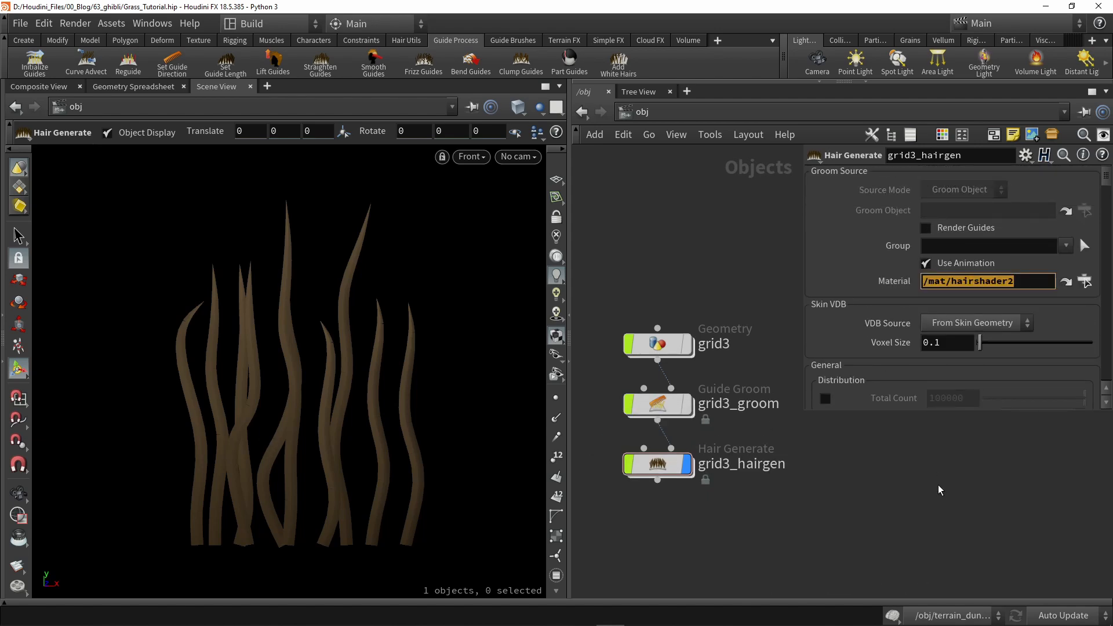
pyautogui.click(1065, 282)
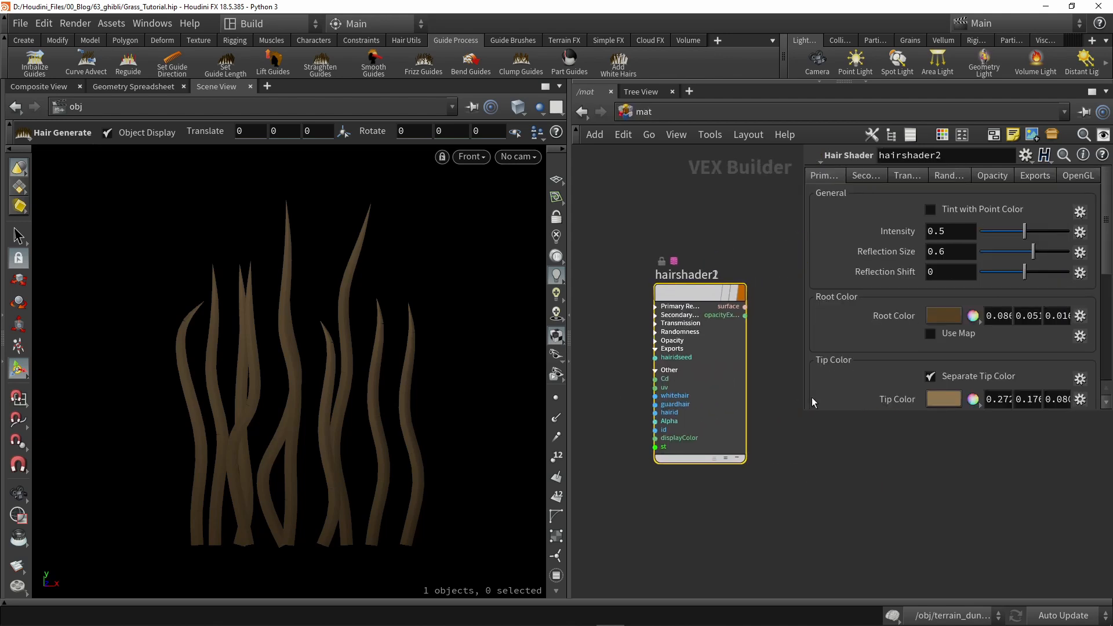
pyautogui.scroll(-1, 832, 315)
pyautogui.scroll(-1, 832, 319)
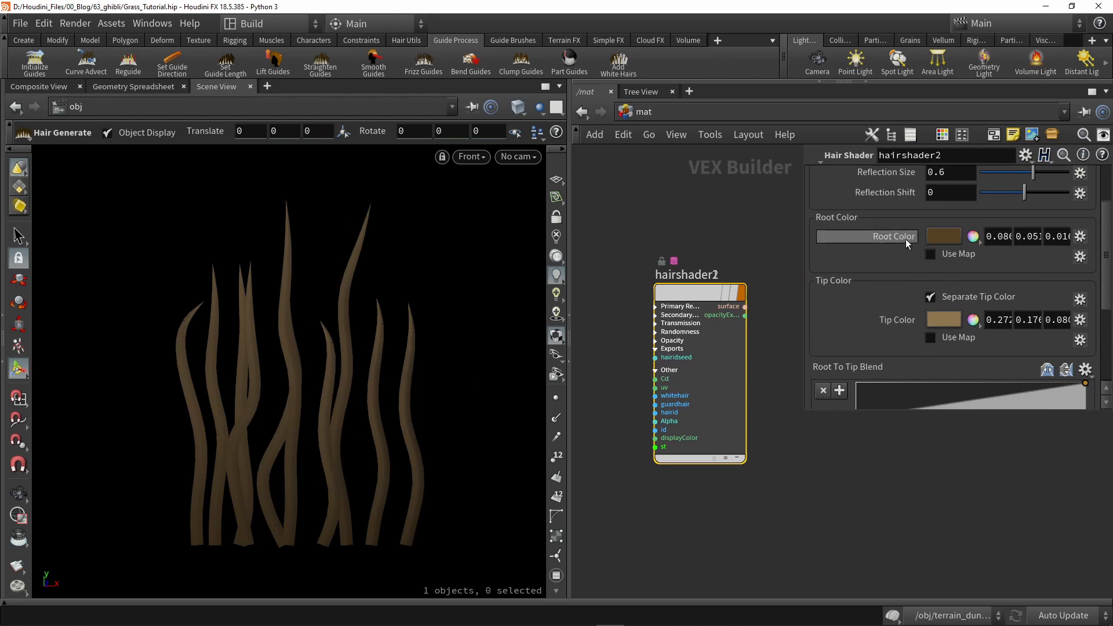
# Set the Root Color of hairshader2 to pure yellow, FFFF00.
pyautogui.click(938, 237)
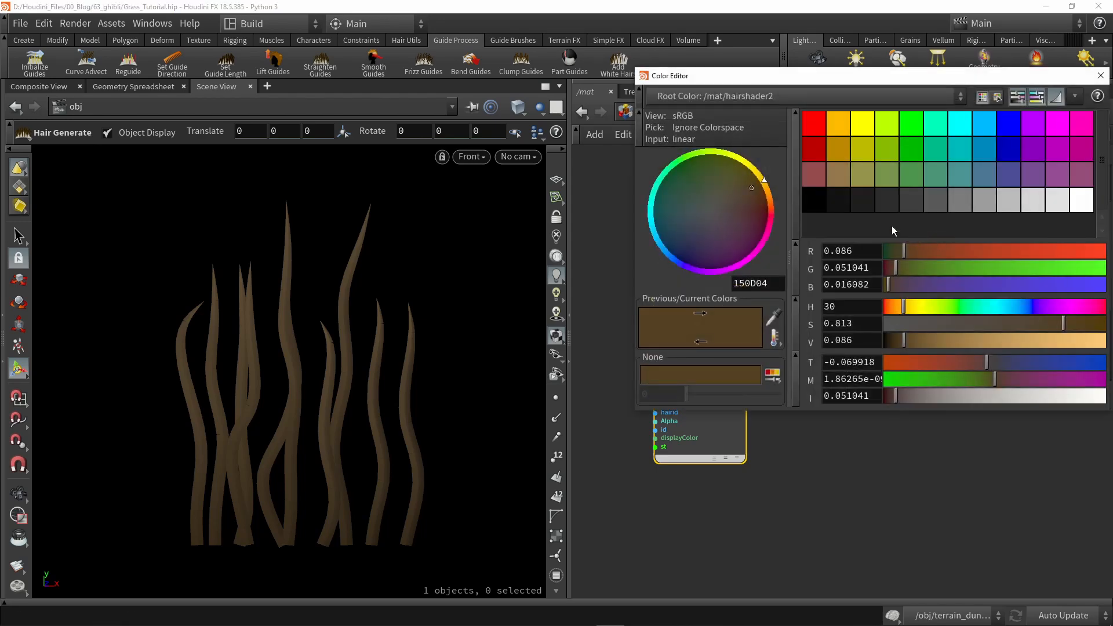
pyautogui.click(861, 125)
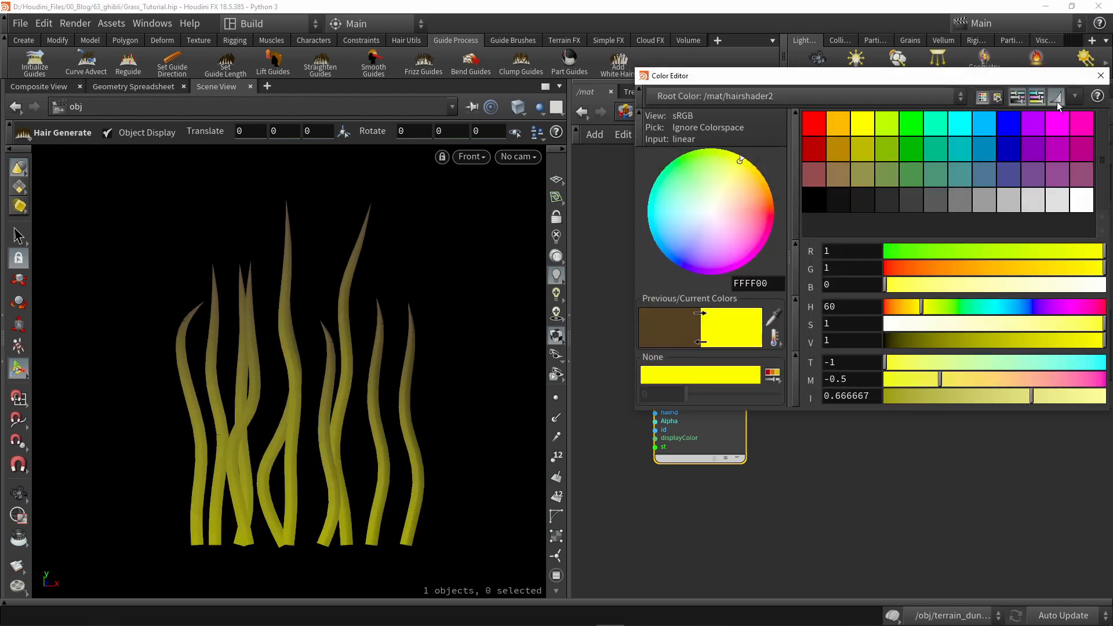
pyautogui.click(1099, 75)
# Set the Tip Color of hairshader2 to pure green, 0, 1, 0.
pyautogui.click(941, 322)
pyautogui.click(912, 123)
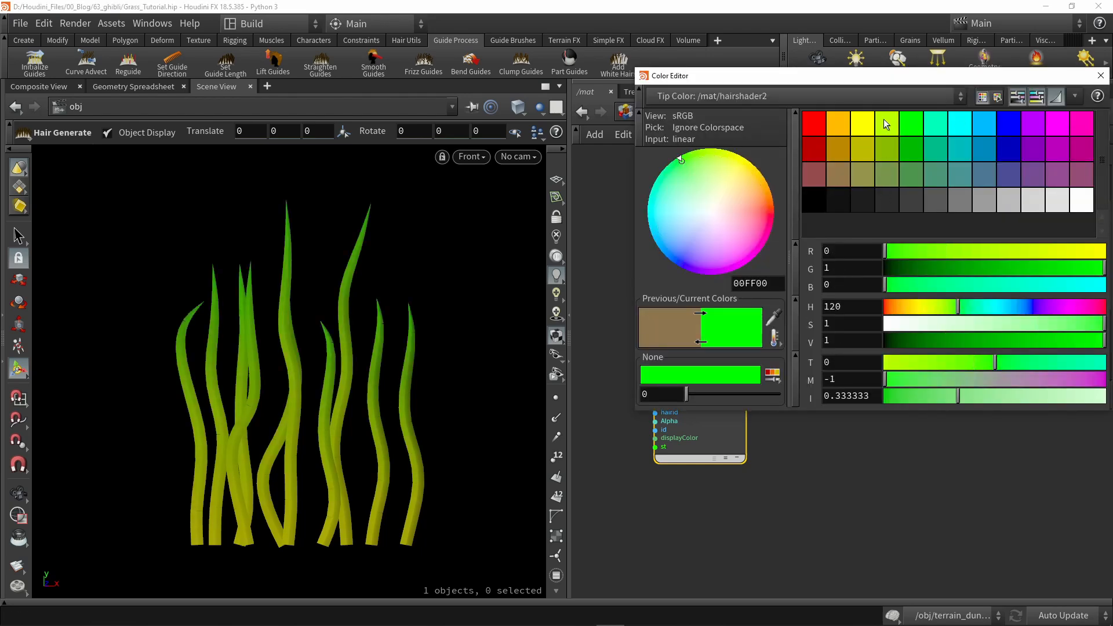
pyautogui.click(888, 122)
pyautogui.click(906, 123)
pyautogui.click(1099, 75)
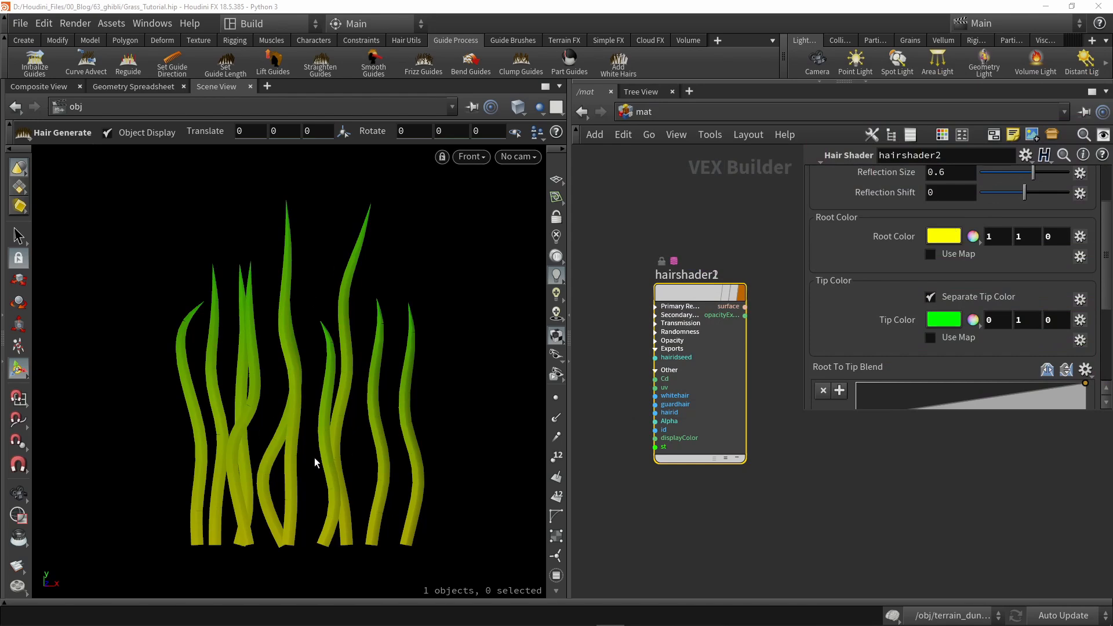
# Change the shader's Root Color to yellow-green 7FFF00 and return to the object network.
pyautogui.click(938, 238)
pyautogui.click(886, 126)
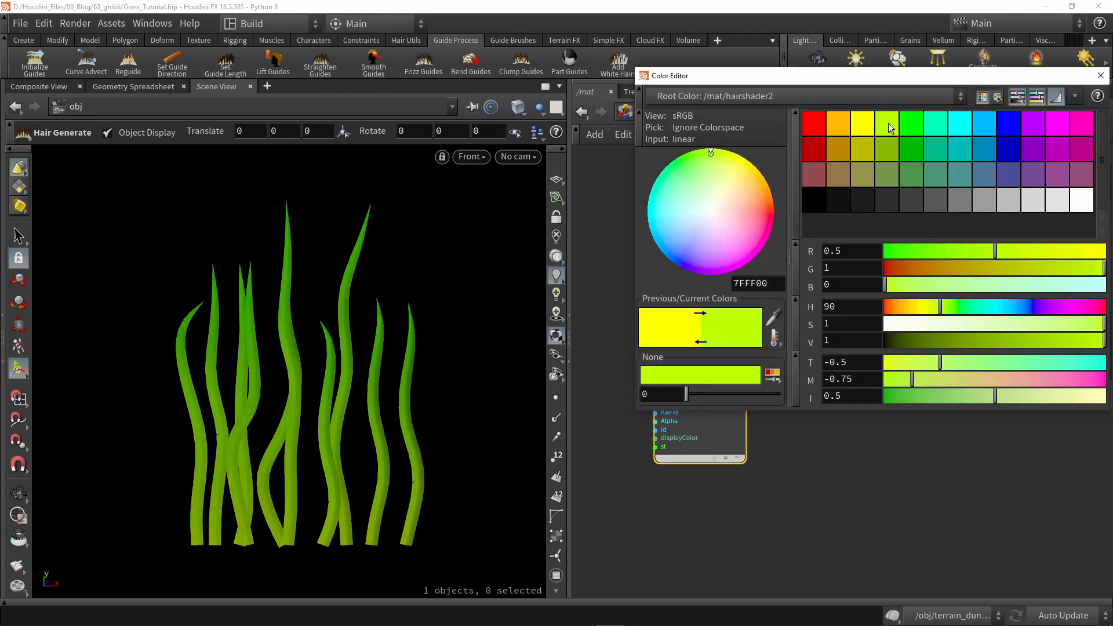
pyautogui.click(1100, 75)
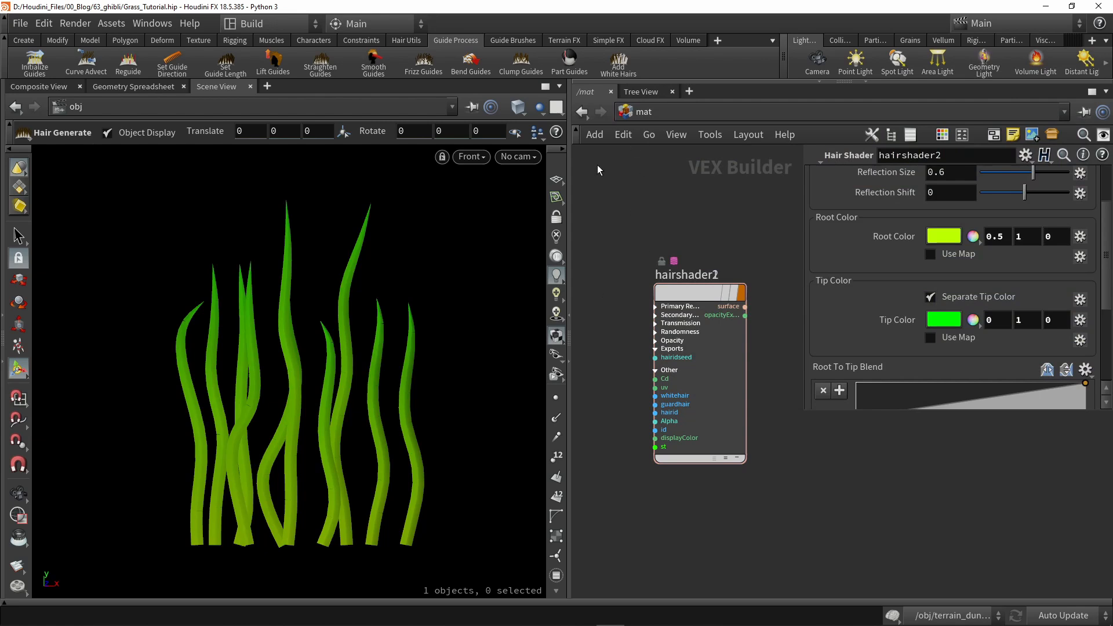
pyautogui.click(581, 111)
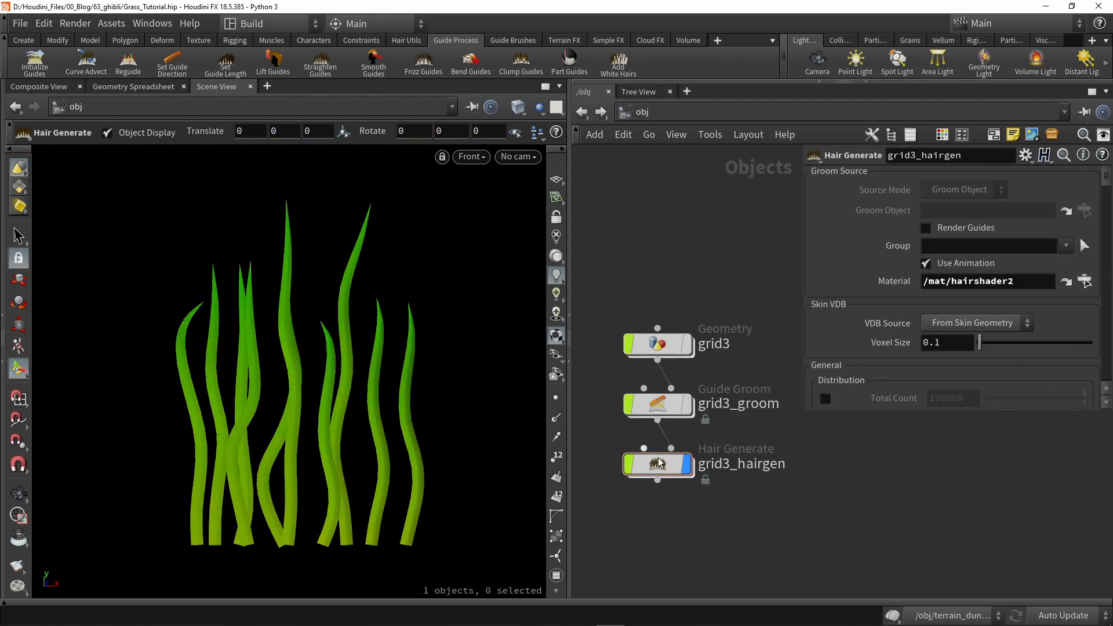
# Open the flipbook render settings and choose the current frame range with the Current Beauty Pass.
pyautogui.moveTo(661, 471)
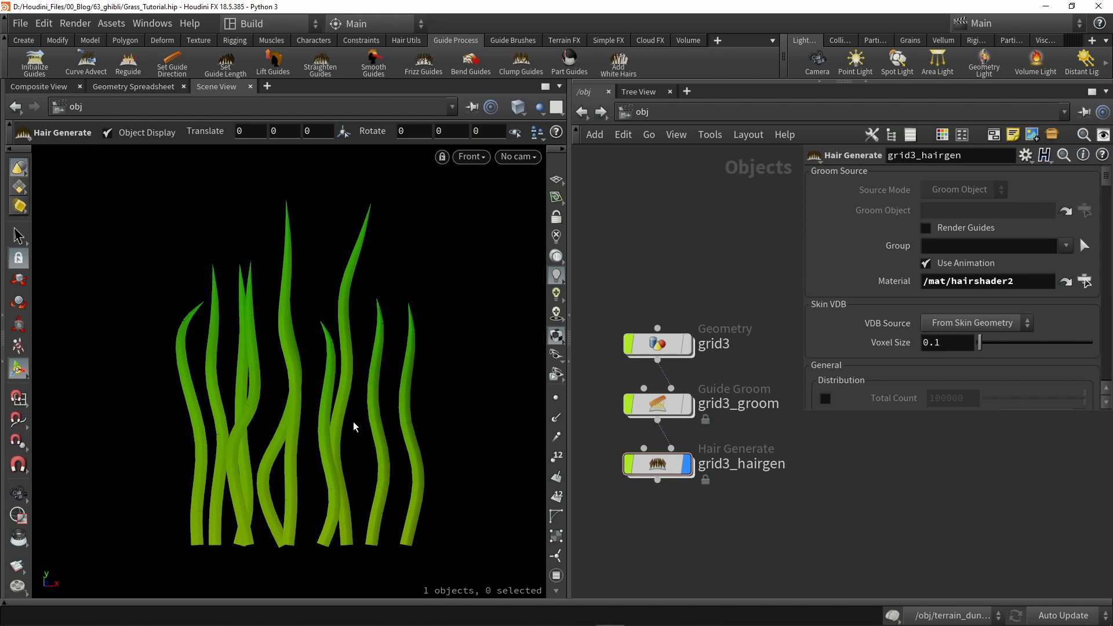
pyautogui.rightClick(17, 568)
pyautogui.moveTo(124, 248); pyautogui.dragTo(602, 204)
pyautogui.click(795, 306)
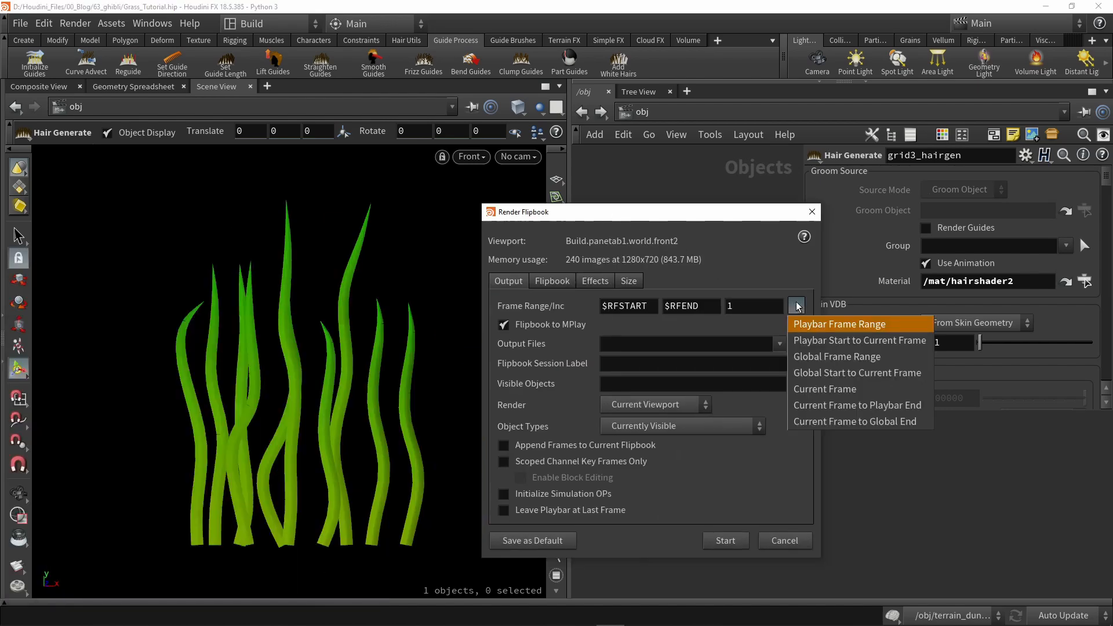
pyautogui.click(810, 390)
pyautogui.click(614, 408)
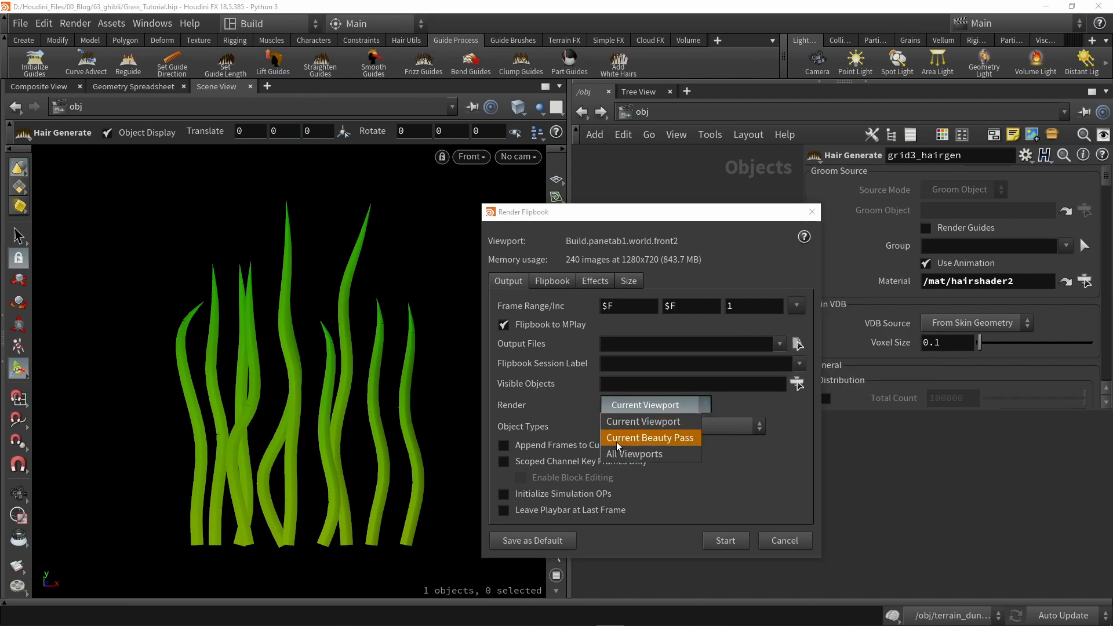
pyautogui.click(617, 435)
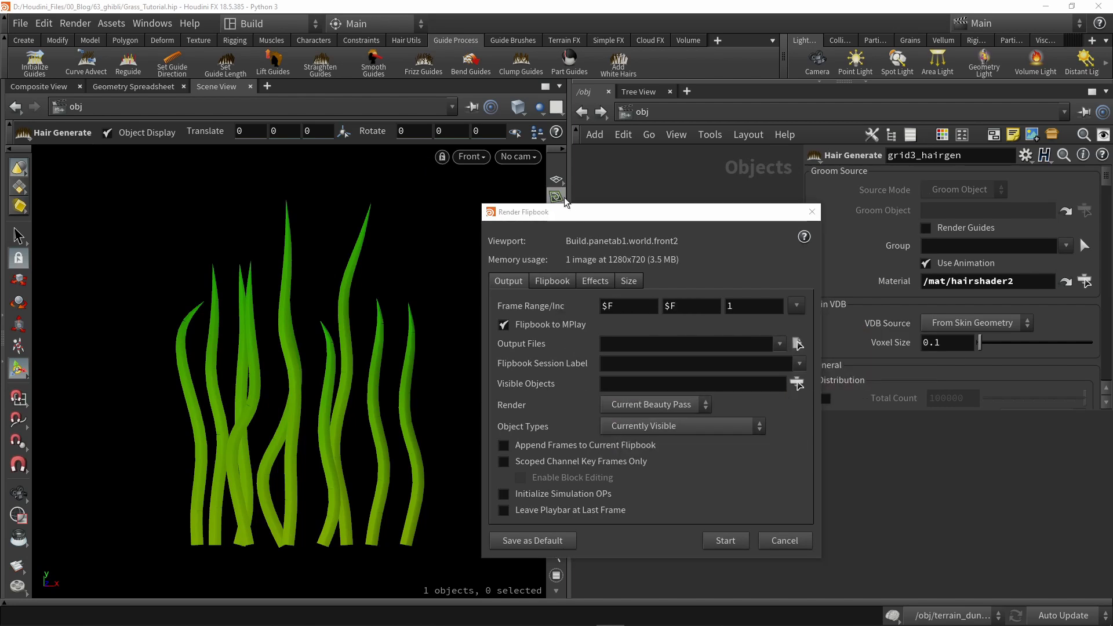
# Render the flipbook with High Quality AA (8x/6x) antialiasing at 1024 by 1024 resolution.
pyautogui.click(550, 282)
pyautogui.click(595, 281)
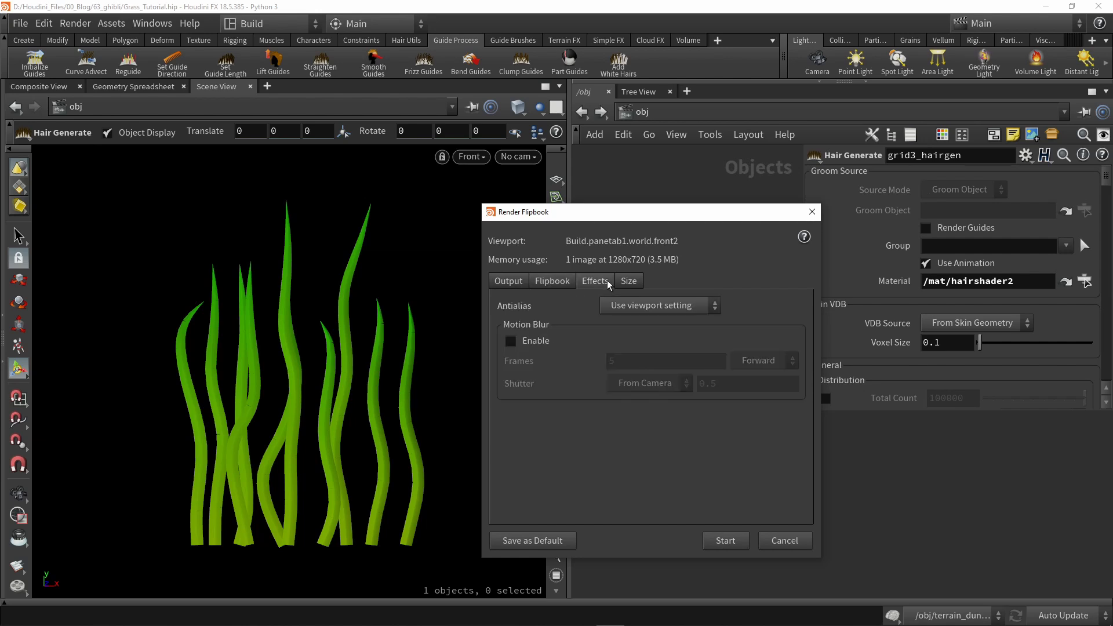
pyautogui.click(630, 303)
pyautogui.click(614, 385)
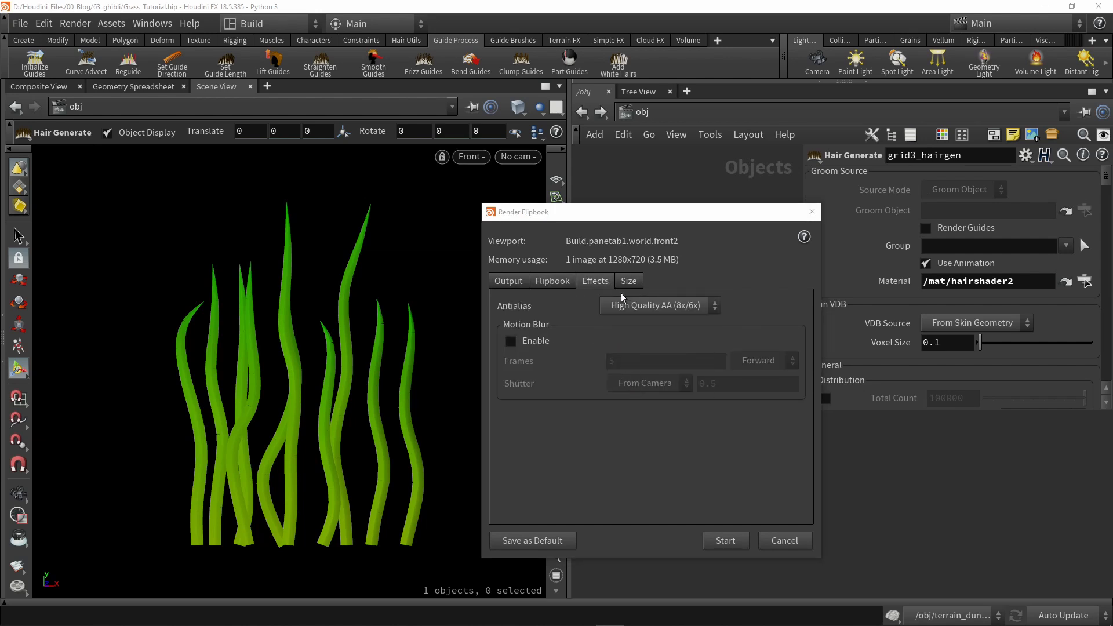
pyautogui.click(629, 281)
pyautogui.click(797, 326)
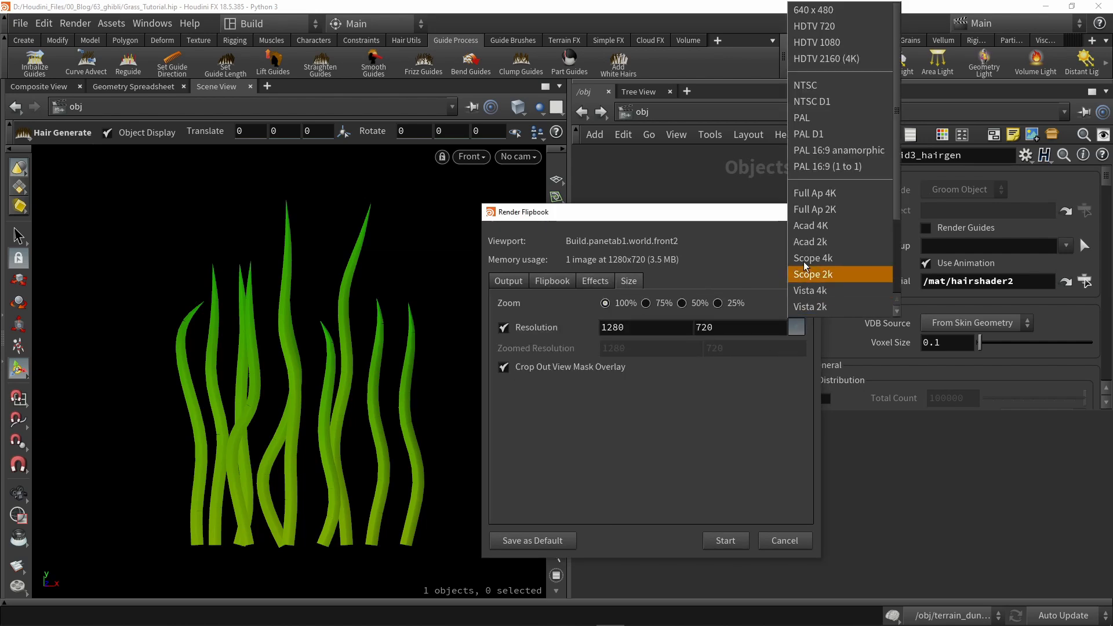
pyautogui.scroll(-5, 824, 152)
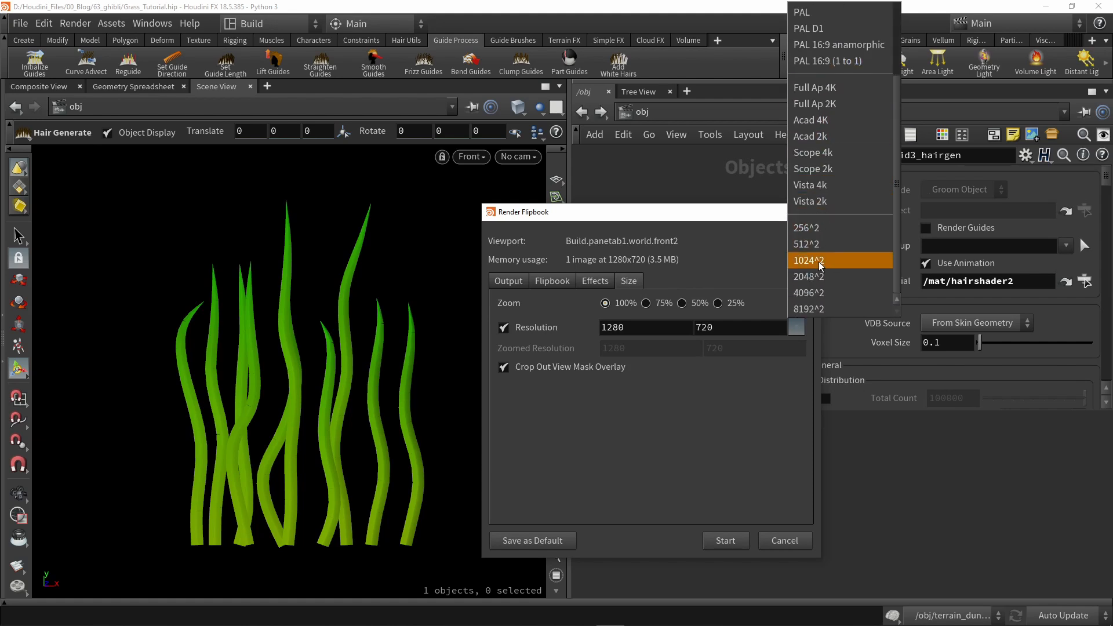
pyautogui.click(819, 263)
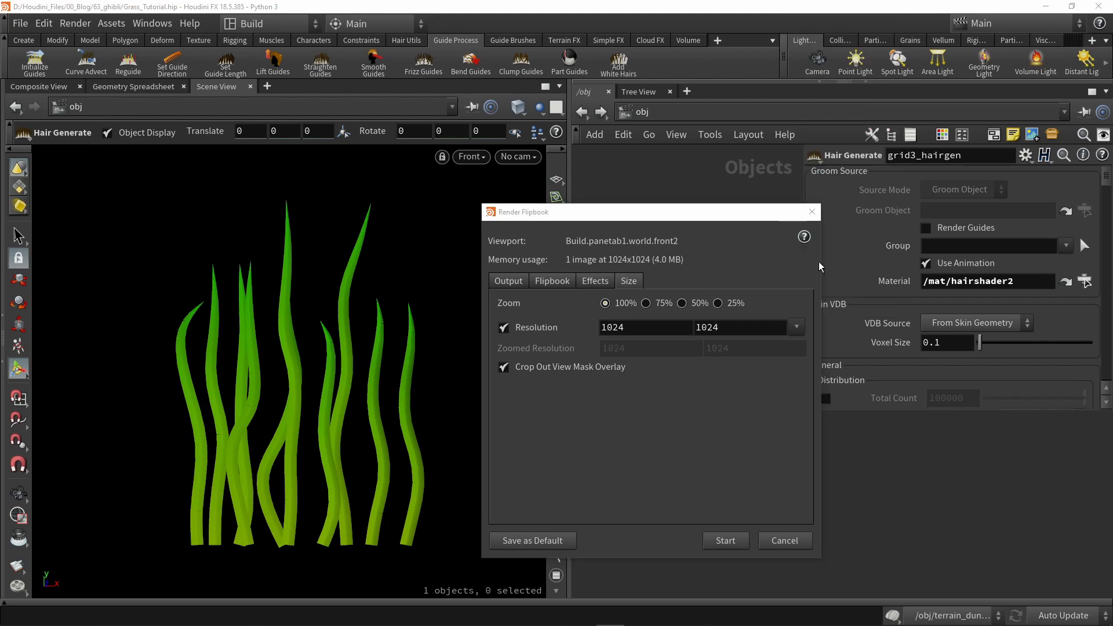
pyautogui.click(724, 541)
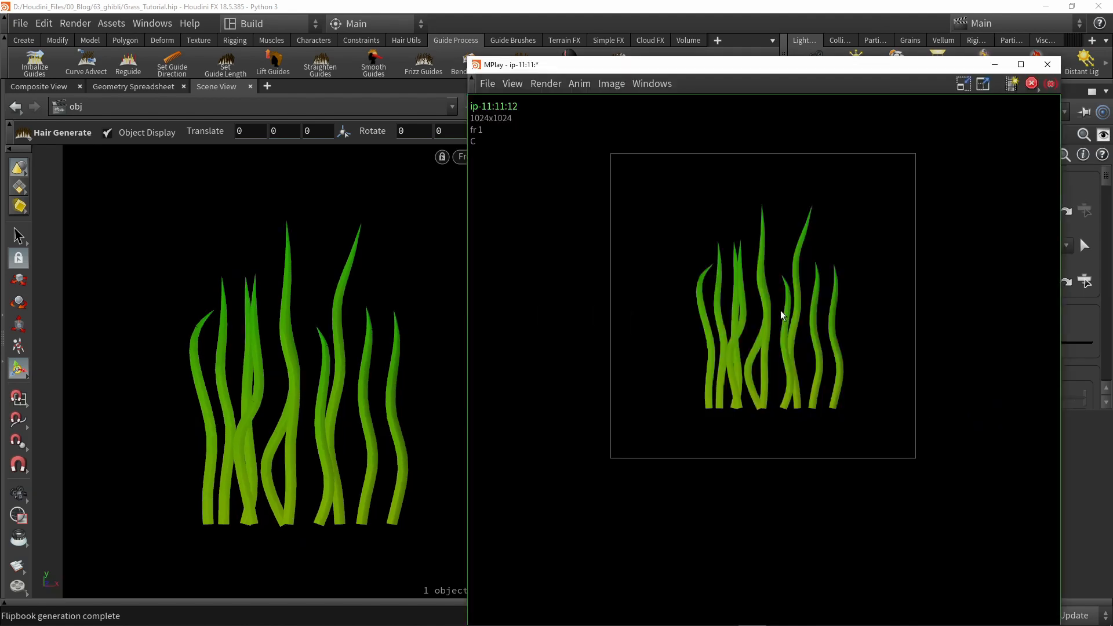
# Examine the rendered grass frame in MPlay and its Save Frame As option.
pyautogui.click(493, 86)
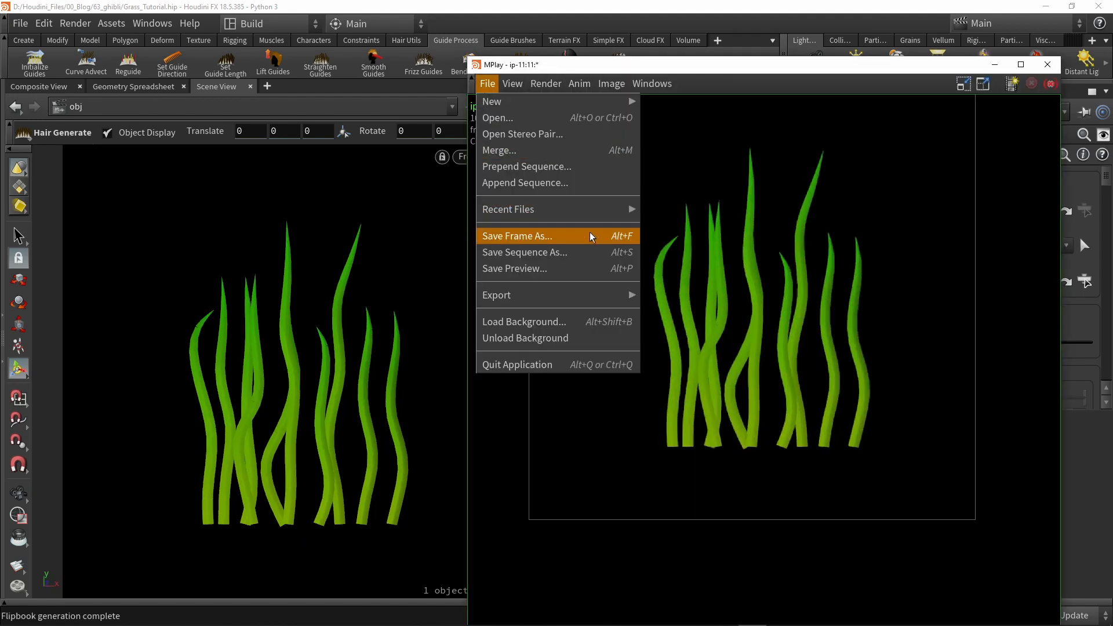
pyautogui.click(809, 236)
pyautogui.moveTo(765, 64); pyautogui.dragTo(597, 57)
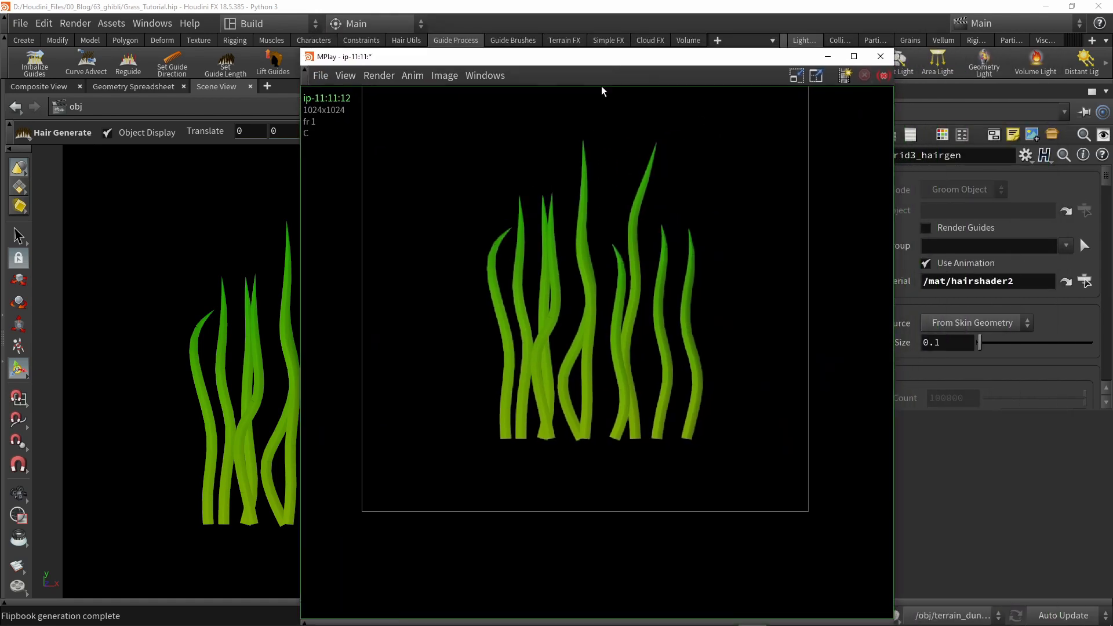
pyautogui.scroll(1, 617, 246)
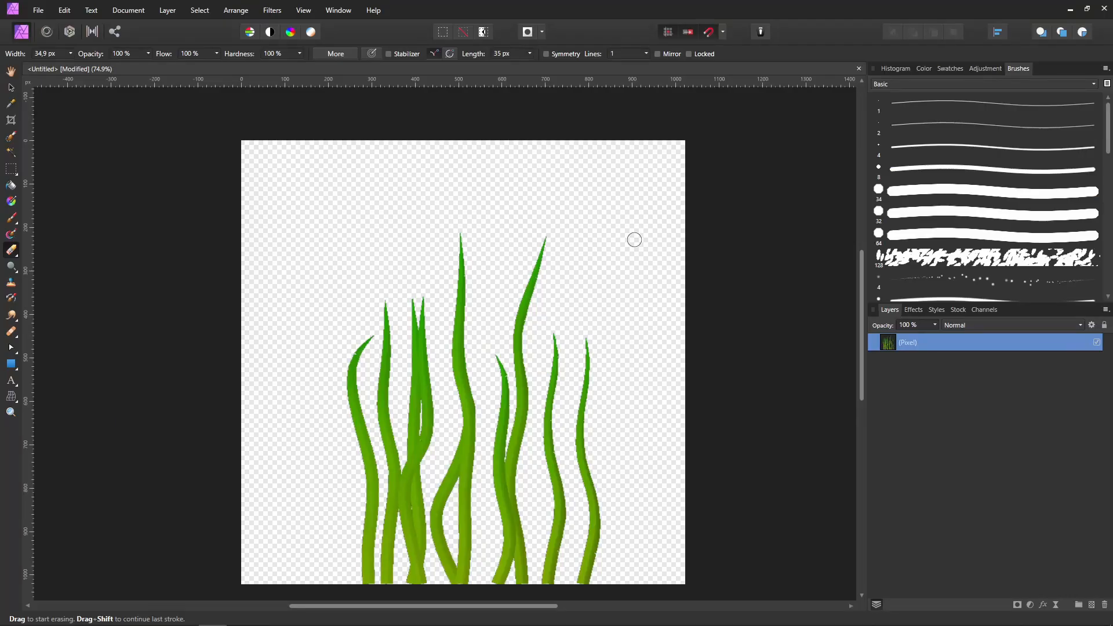
# Switch to Affinity Photo and examine the grass image on its transparent canvas.
pyautogui.moveTo(622, 296); pyautogui.dragTo(612, 275, button='middle')
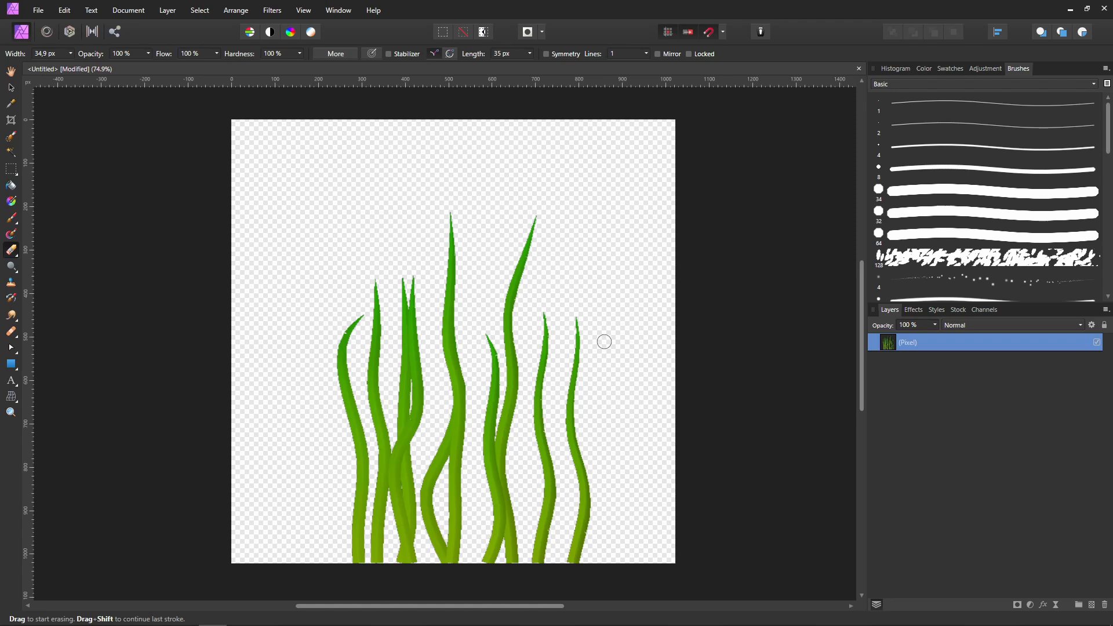
pyautogui.scroll(-1, 611, 385)
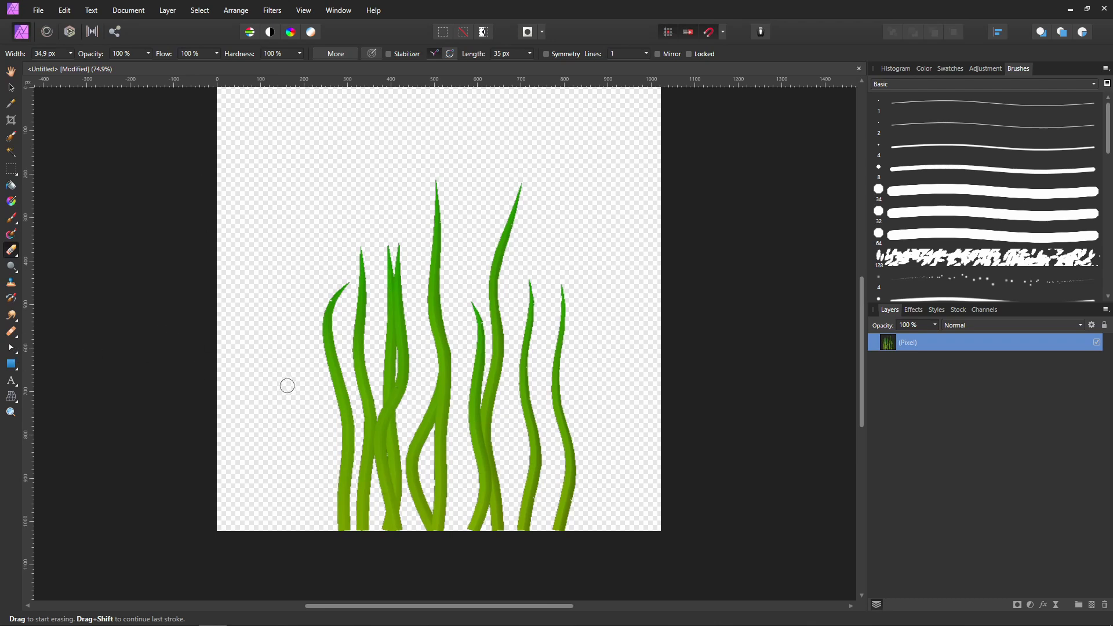
pyautogui.moveTo(607, 204); pyautogui.dragTo(587, 225, button='middle')
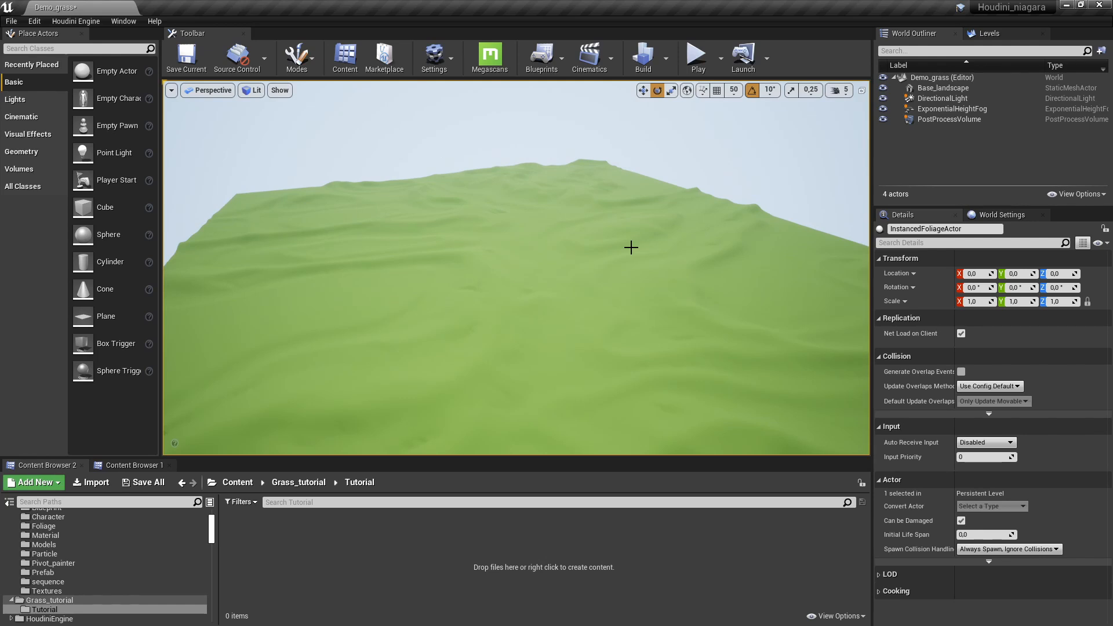
# Switch to Unreal Editor, look over the Demo_grass landscape, and clear the actor selection.
pyautogui.moveTo(636, 251); pyautogui.dragTo(635, 281, button='right')
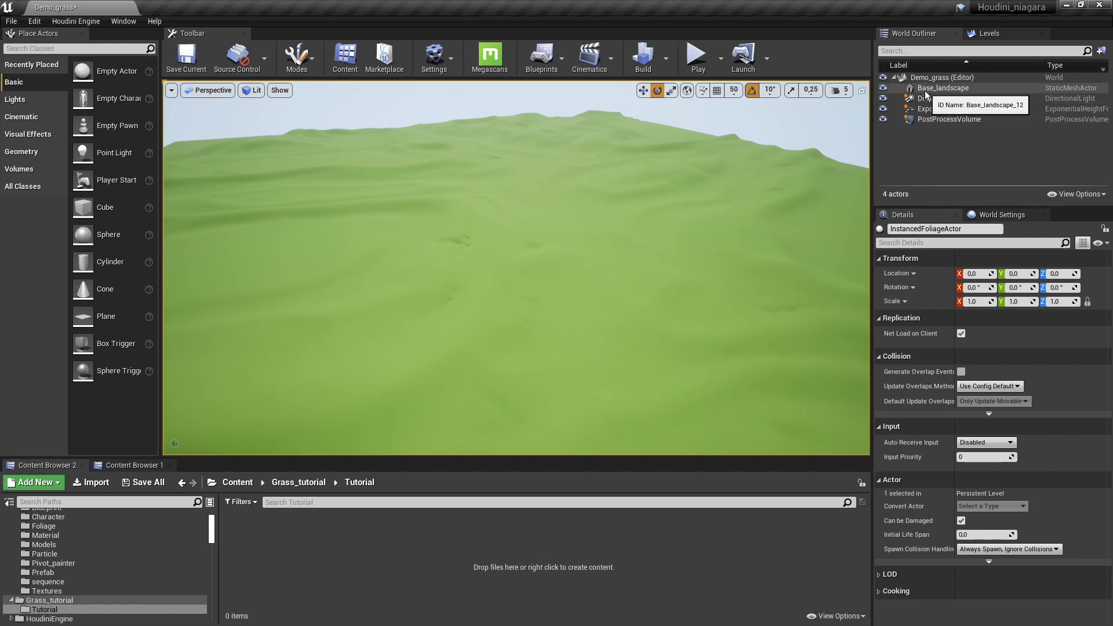
pyautogui.click(583, 199)
pyautogui.click(804, 127)
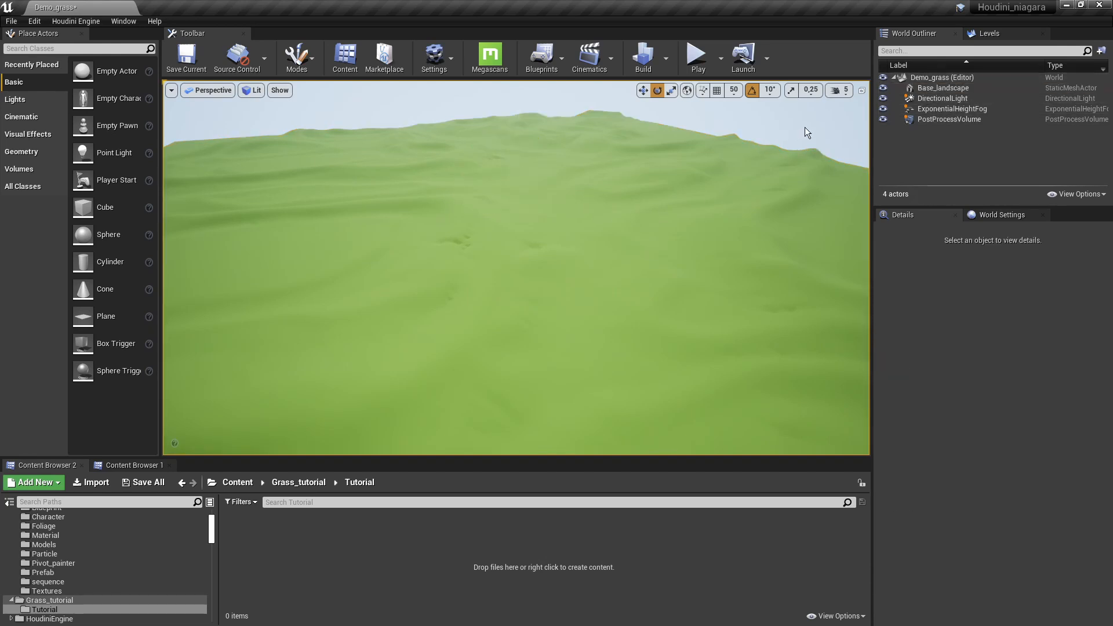
# Examine the directional light, the height fog, and the post process volume's exposure brightness limits, ending with no actor selected.
pyautogui.click(926, 102)
pyautogui.click(975, 419)
pyautogui.click(949, 109)
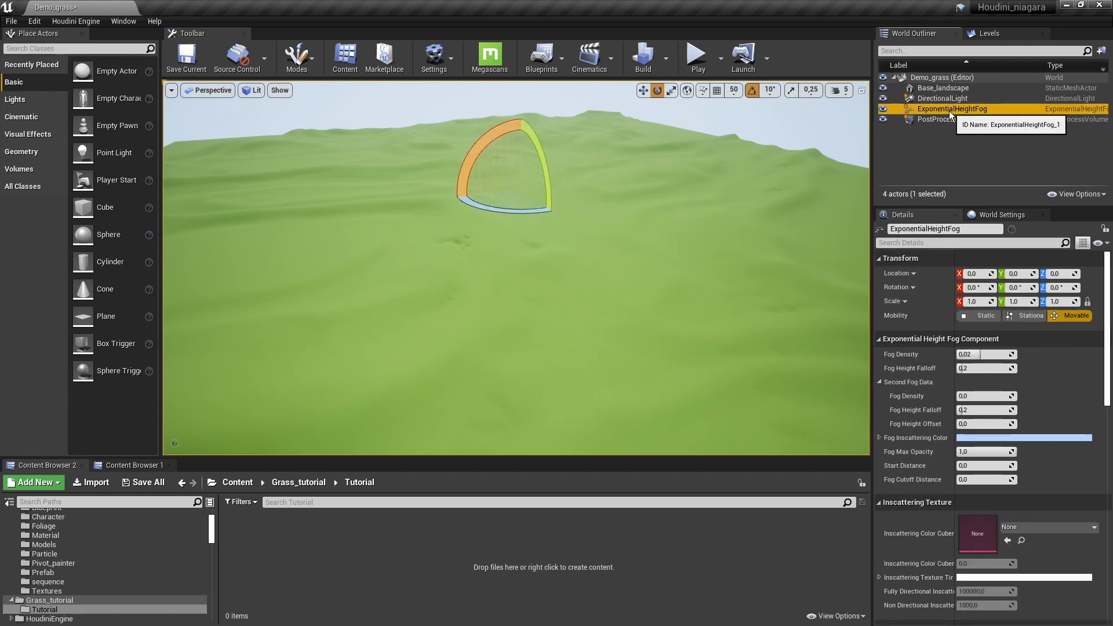
pyautogui.click(948, 119)
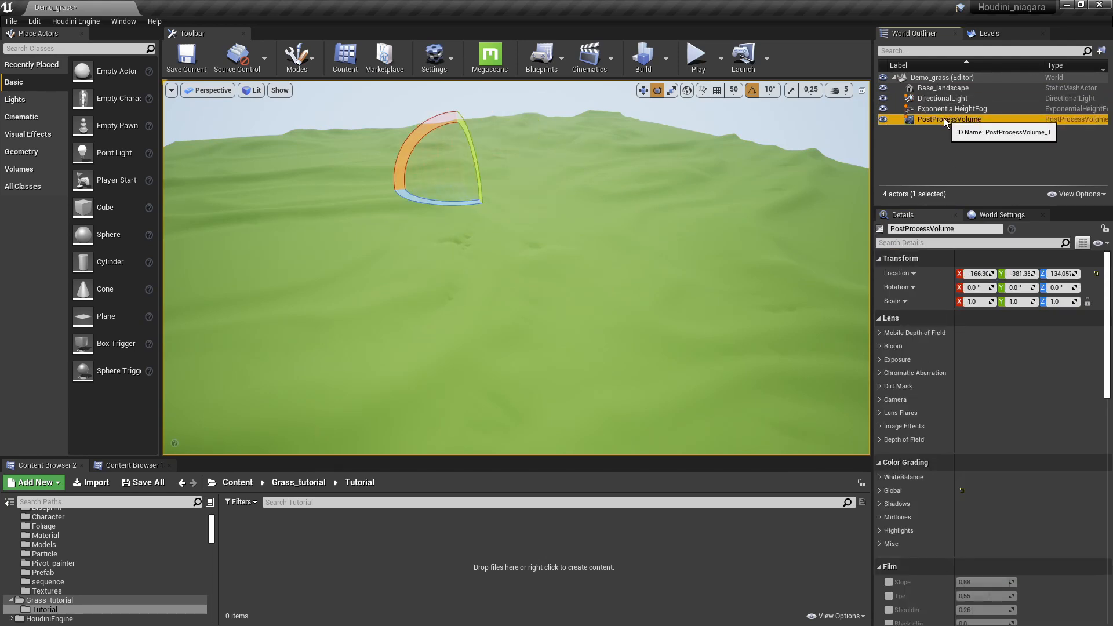
pyautogui.click(879, 359)
pyautogui.scroll(-1, 907, 378)
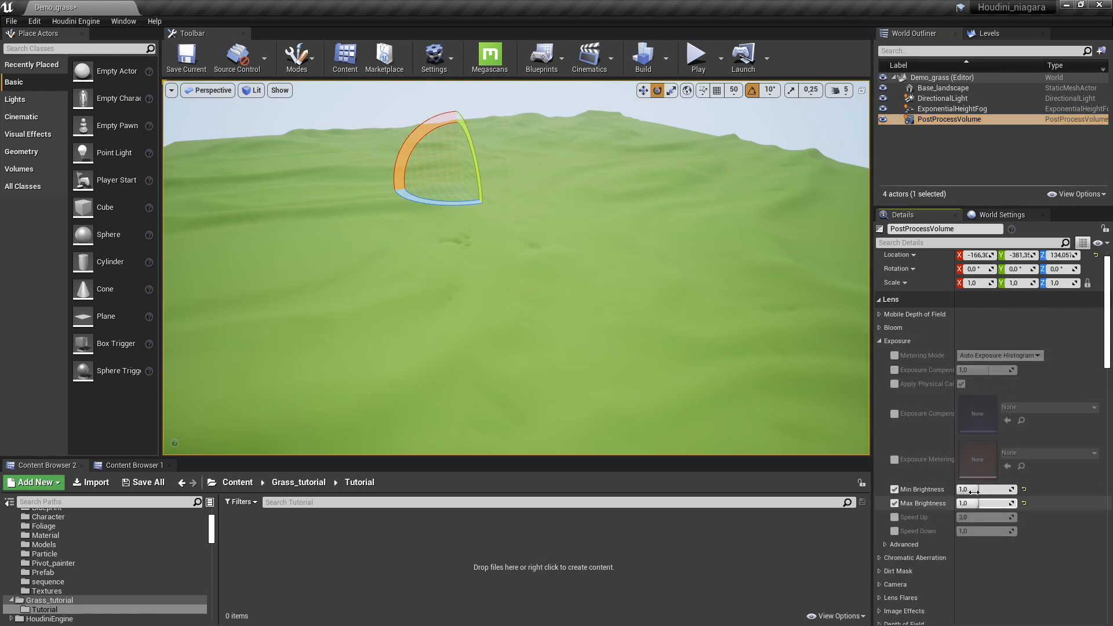
pyautogui.click(880, 342)
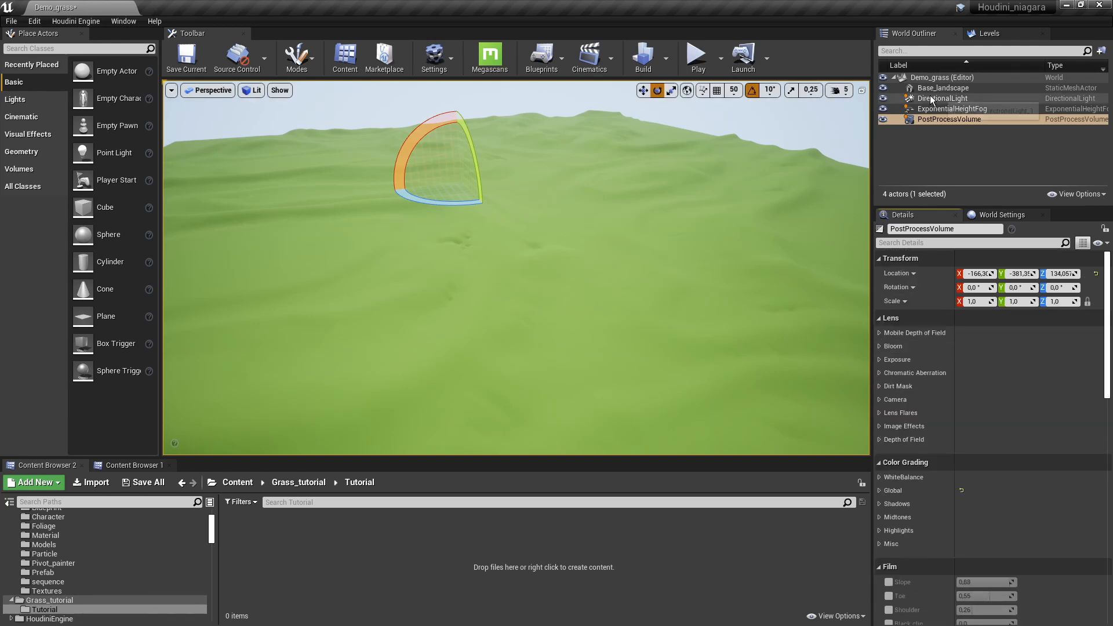
pyautogui.click(837, 129)
pyautogui.moveTo(716, 189); pyautogui.dragTo(690, 166, button='right')
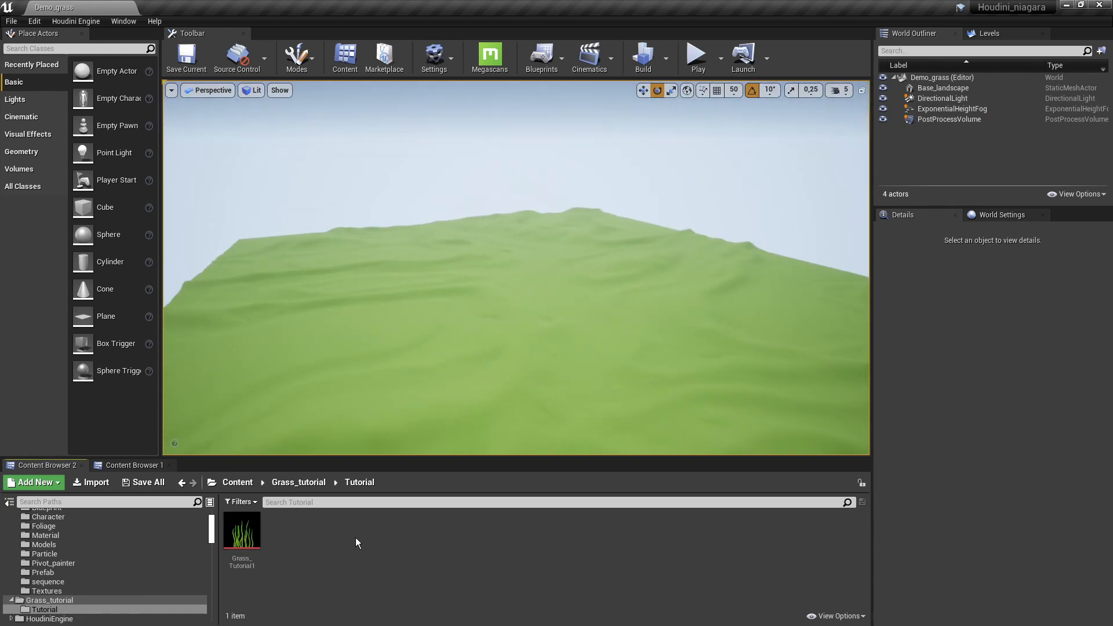
# Create a material named Grass_Tutorial_mat in the Tutorial folder beside the imported grass texture.
pyautogui.click(242, 531)
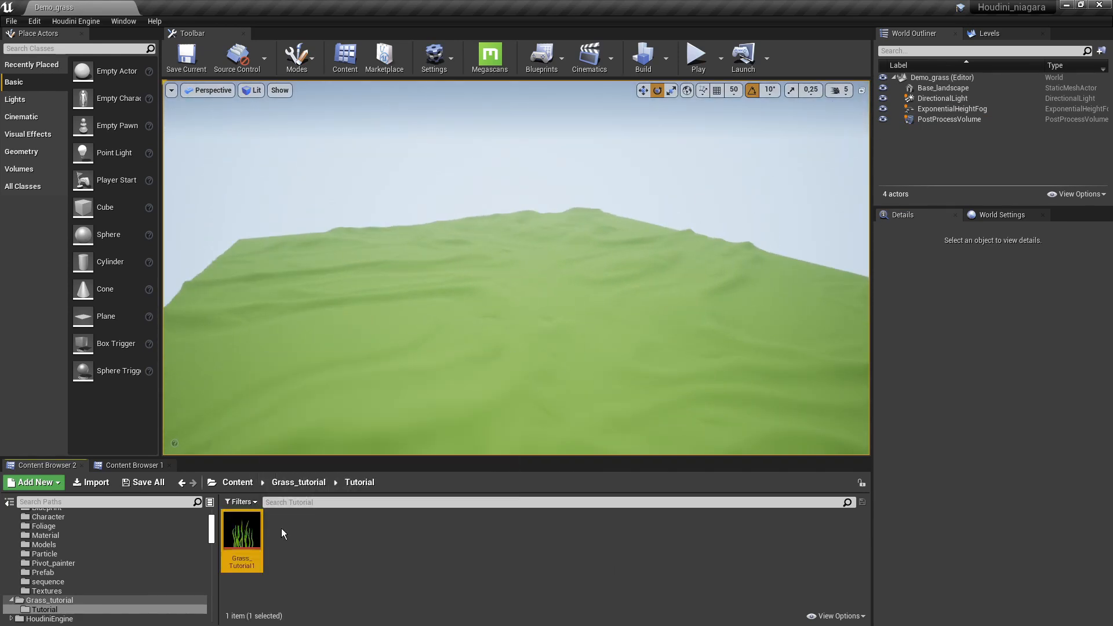
pyautogui.click(320, 551)
pyautogui.rightClick(319, 530)
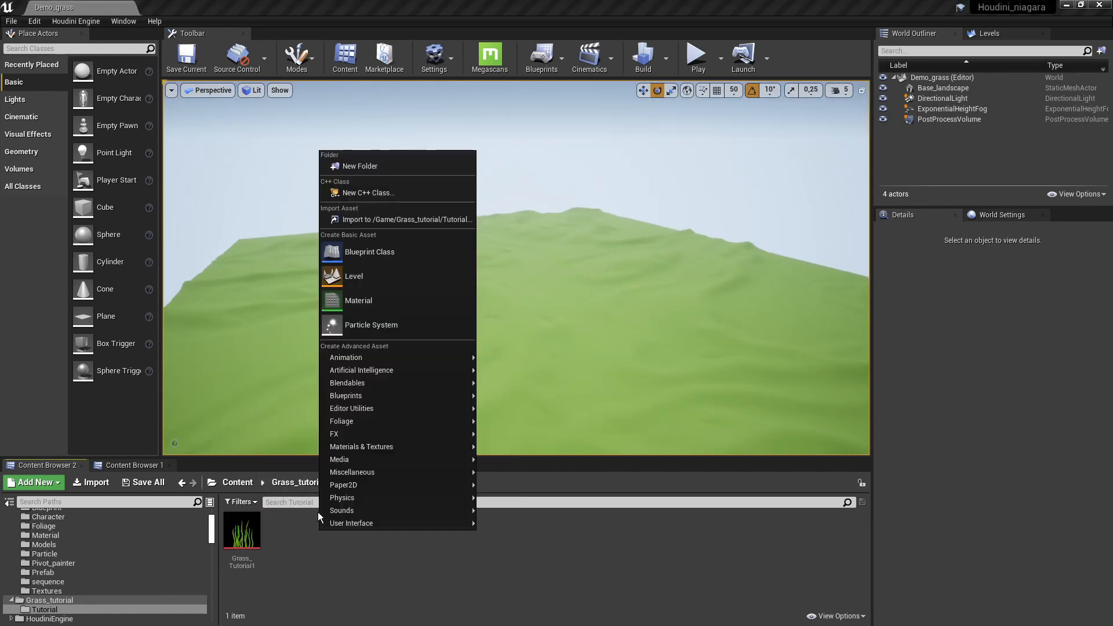
pyautogui.click(360, 298)
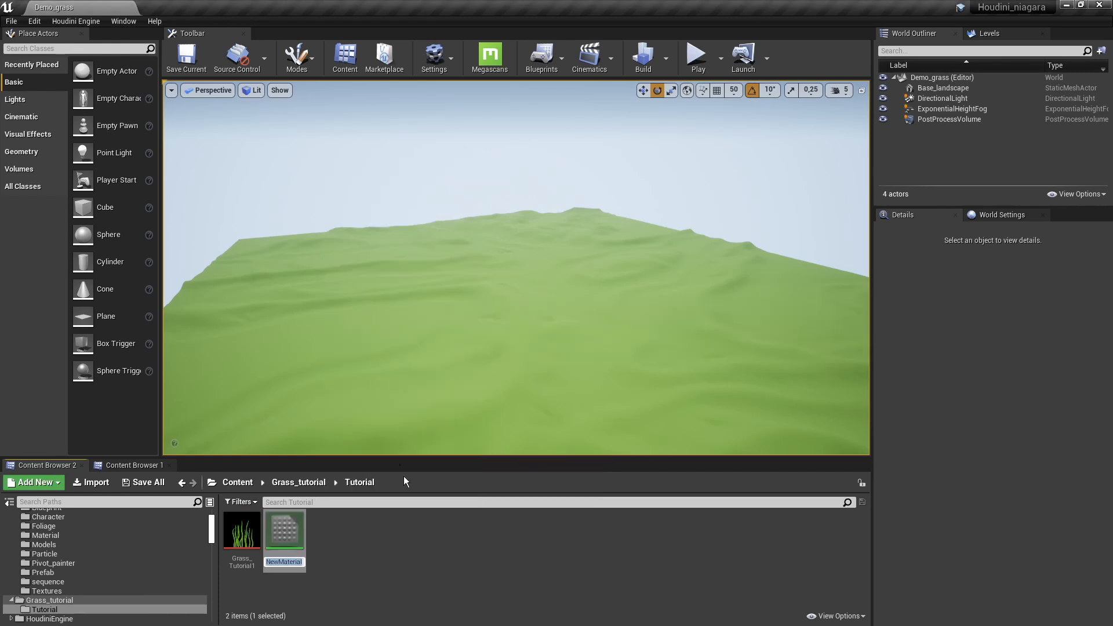
pyautogui.write('Grass_Tuto')
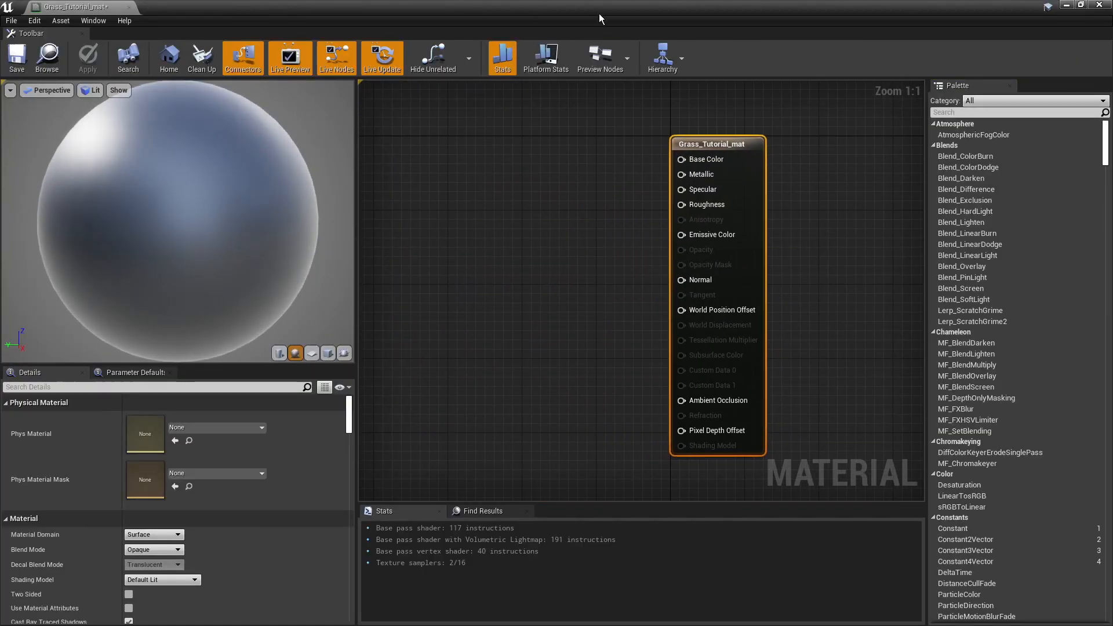
# Add the Grass_Tutorial1 texture to the Grass_Tutorial_mat graph as a Texture Sample and preview the material on a plane.
pyautogui.doubleClick(596, 11)
pyautogui.moveTo(242, 531); pyautogui.dragTo(617, 224)
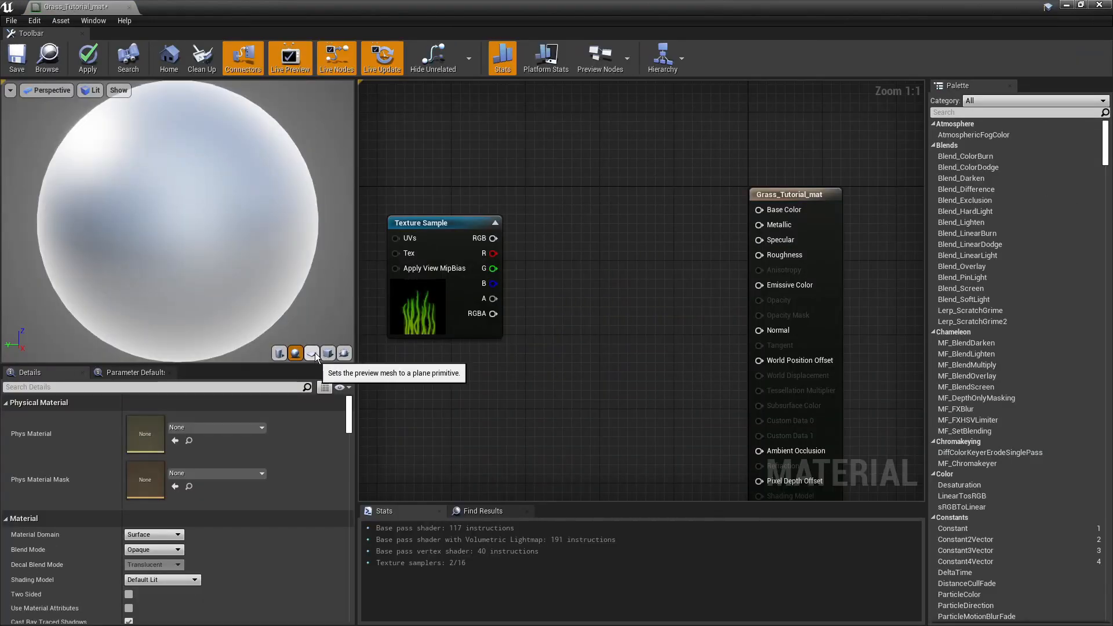
pyautogui.click(311, 353)
pyautogui.moveTo(248, 278); pyautogui.dragTo(243, 249)
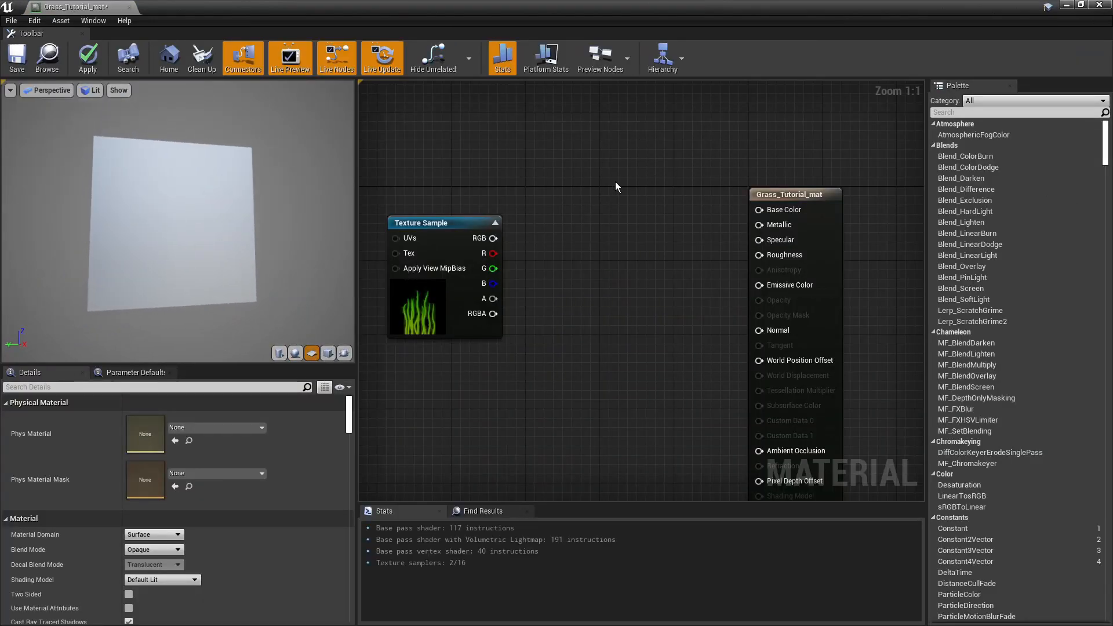
pyautogui.moveTo(770, 194); pyautogui.dragTo(732, 203)
pyautogui.moveTo(612, 202); pyautogui.dragTo(688, 189, button='right')
pyautogui.click(632, 169)
pyautogui.moveTo(630, 219); pyautogui.dragTo(613, 220, button='right')
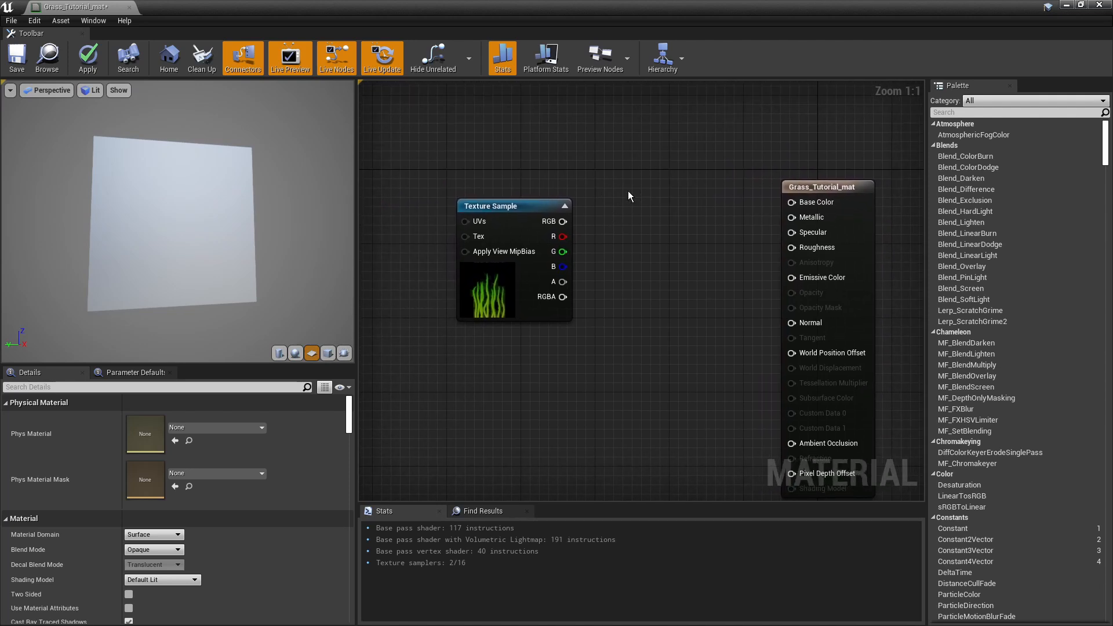
# Set the grass material's blend mode to Masked.
pyautogui.click(852, 292)
pyautogui.scroll(-3, 165, 506)
pyautogui.click(165, 506)
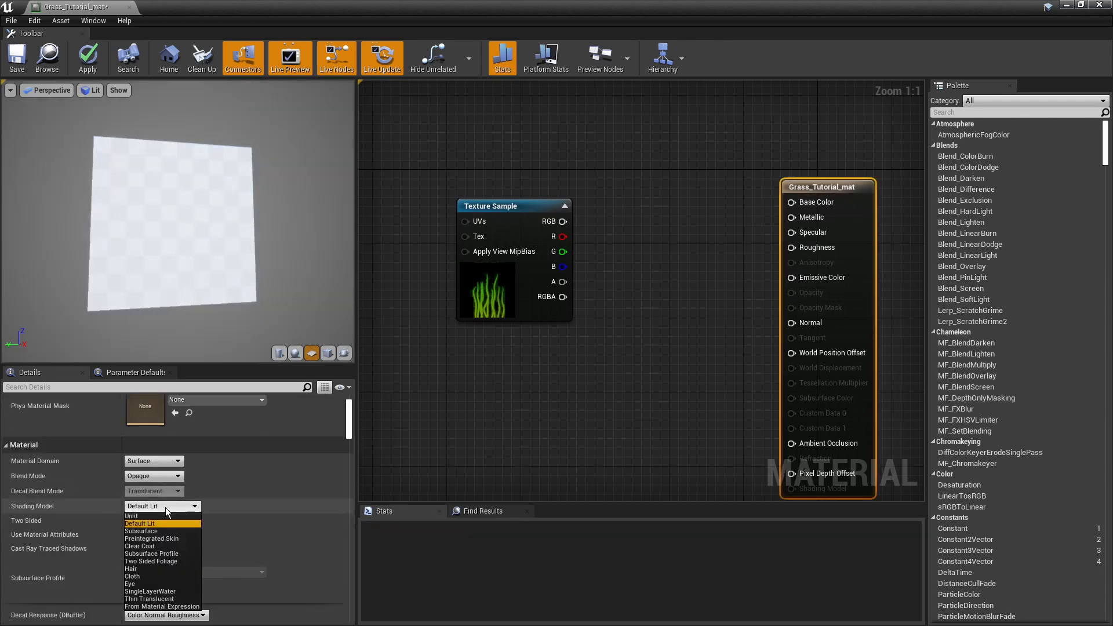
pyautogui.click(155, 475)
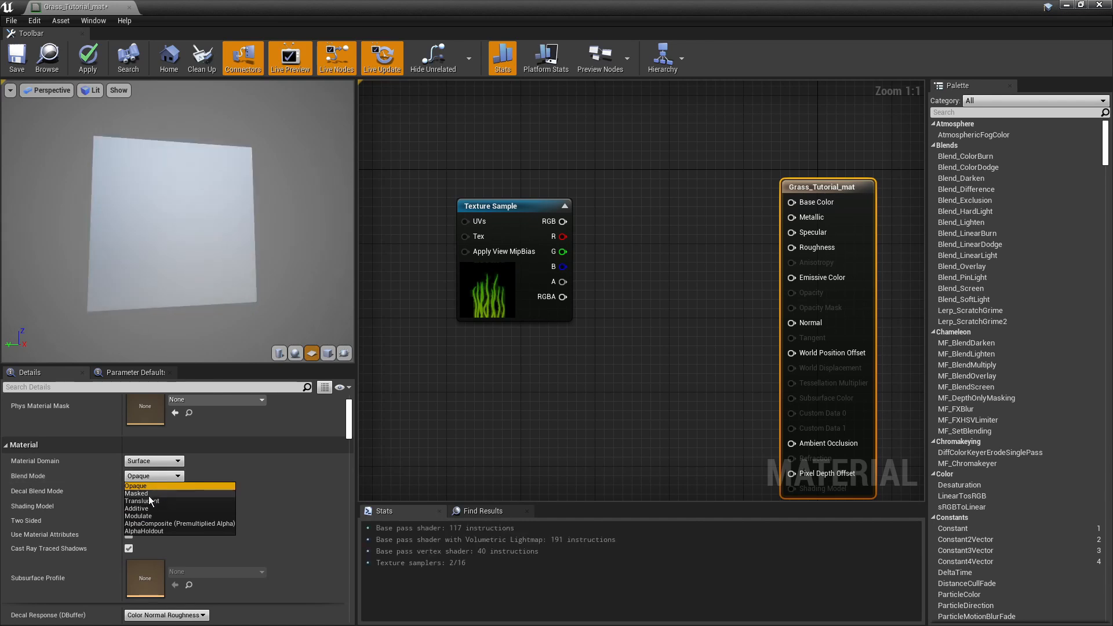
pyautogui.click(148, 494)
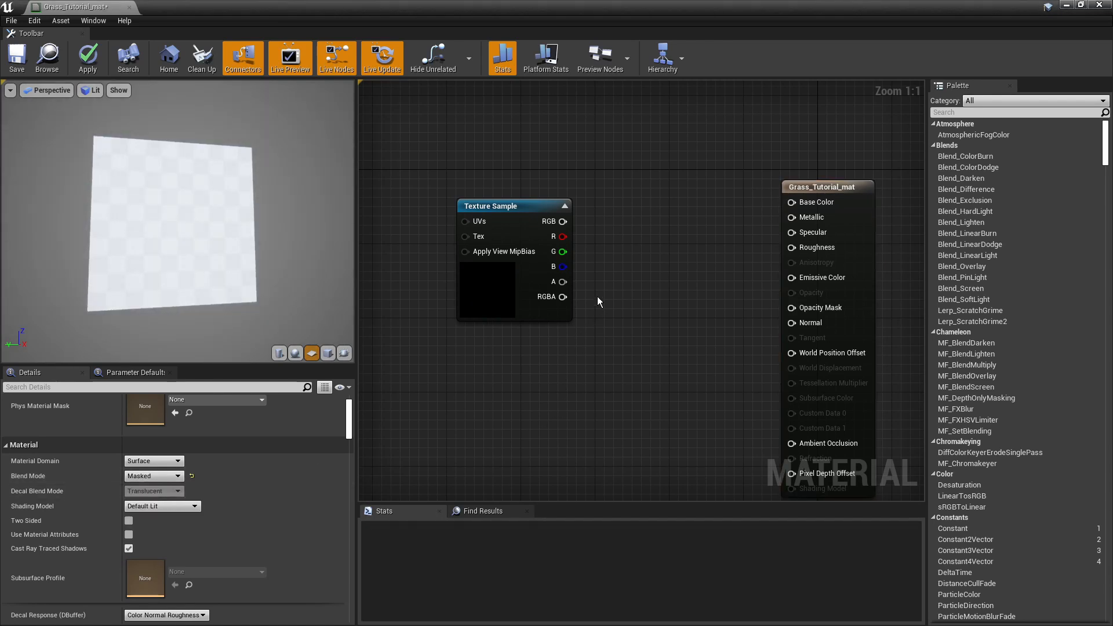
# Connect the grass texture's alpha output to Opacity Mask and space the Texture Sample farther from the material node.
pyautogui.moveTo(562, 282); pyautogui.dragTo(791, 308)
pyautogui.moveTo(502, 306); pyautogui.dragTo(465, 306)
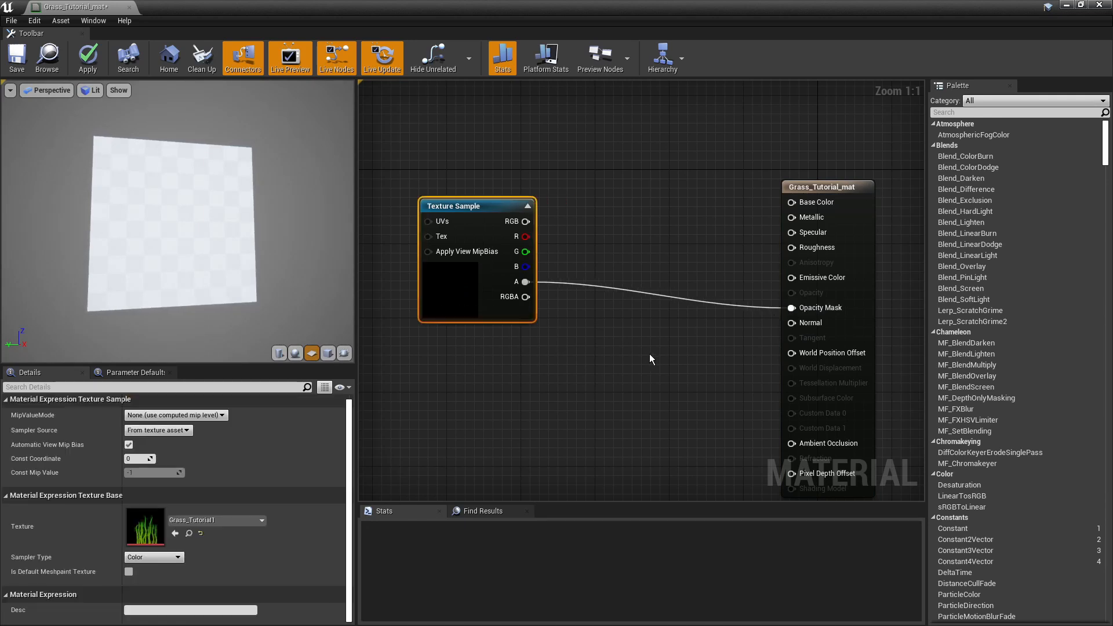
pyautogui.click(650, 358)
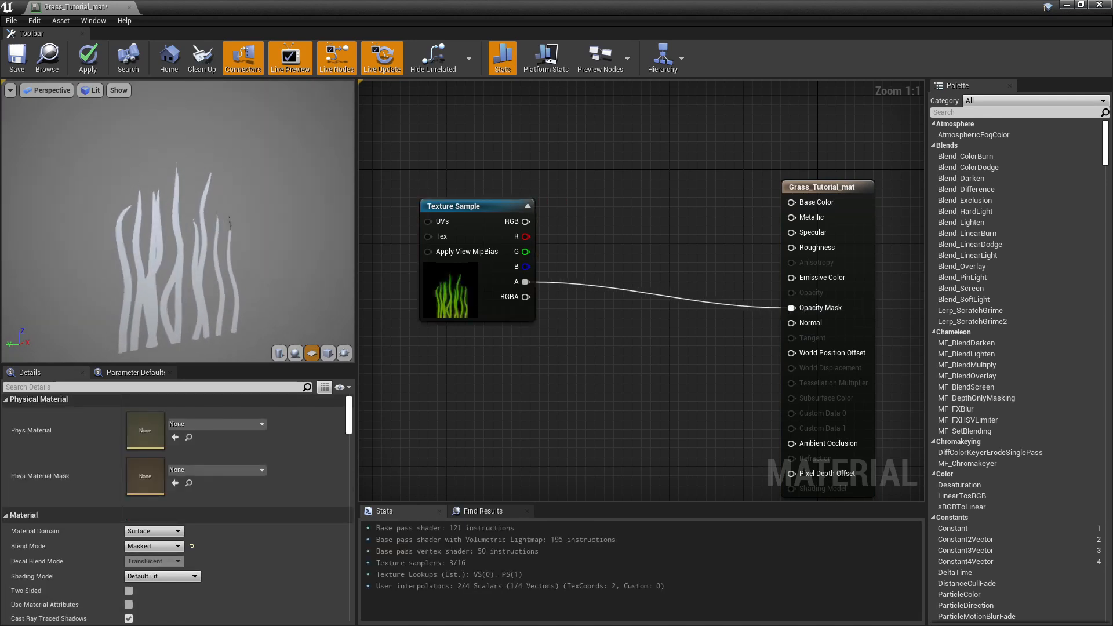
pyautogui.moveTo(617, 213); pyautogui.dragTo(681, 224, button='right')
pyautogui.moveTo(530, 218); pyautogui.dragTo(428, 209)
pyautogui.click(643, 210)
pyautogui.moveTo(671, 222); pyautogui.dragTo(689, 252, button='right')
pyautogui.scroll(-1, 648, 257)
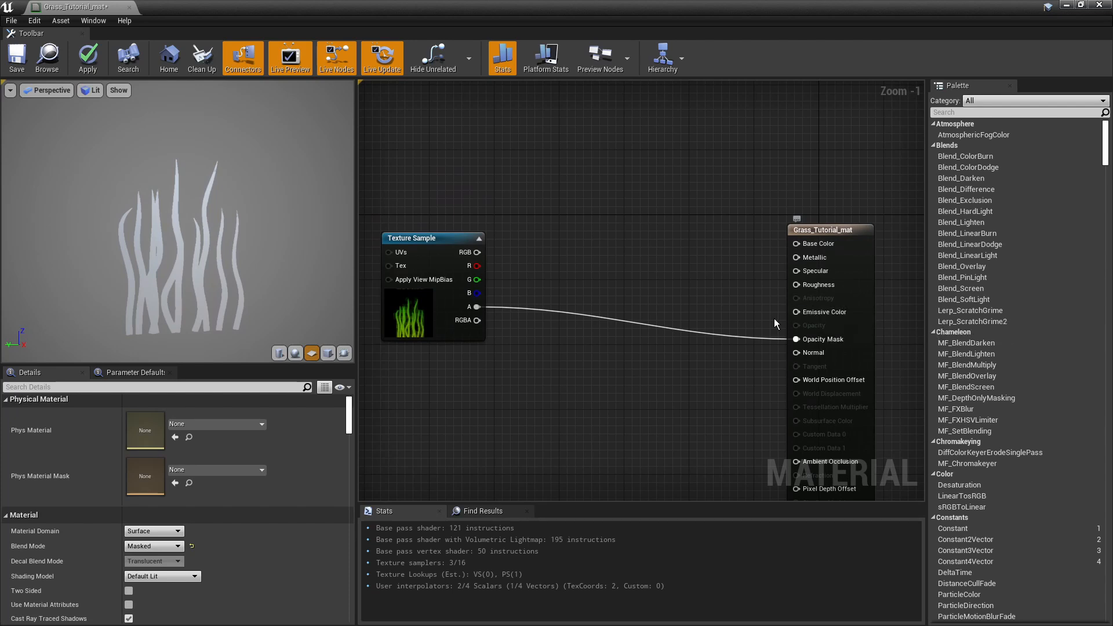
# Add two Multiply nodes, one above the other, between the Texture Sample and the material node.
pyautogui.moveTo(548, 253); pyautogui.dragTo(560, 235, button='right')
pyautogui.click(604, 227)
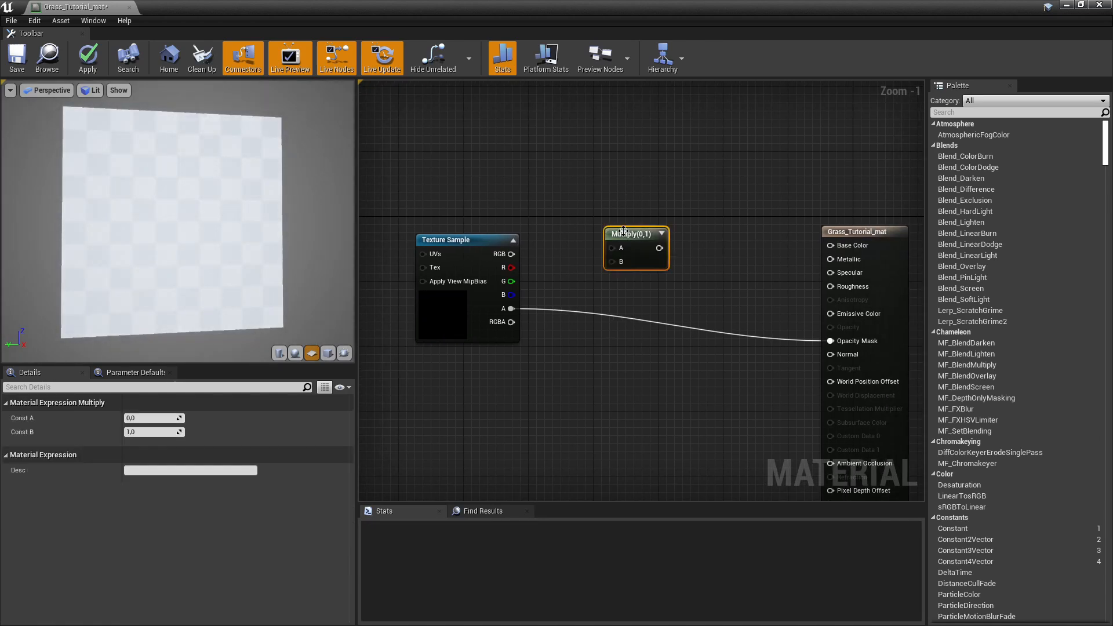
pyautogui.moveTo(634, 234); pyautogui.dragTo(631, 168)
pyautogui.click(622, 218)
pyautogui.moveTo(640, 229); pyautogui.dragTo(622, 229)
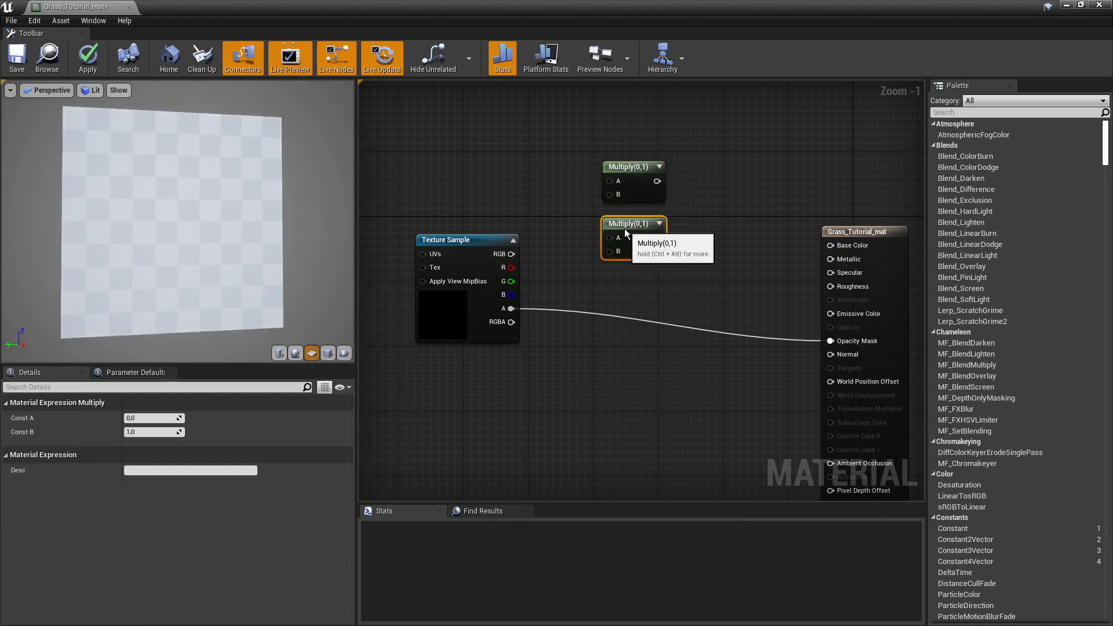
# Feed the texture's RGB into input B of both Multiply nodes, wiring the upper one to Base Color and the lower one to Emissive Color.
pyautogui.moveTo(495, 255); pyautogui.dragTo(609, 252)
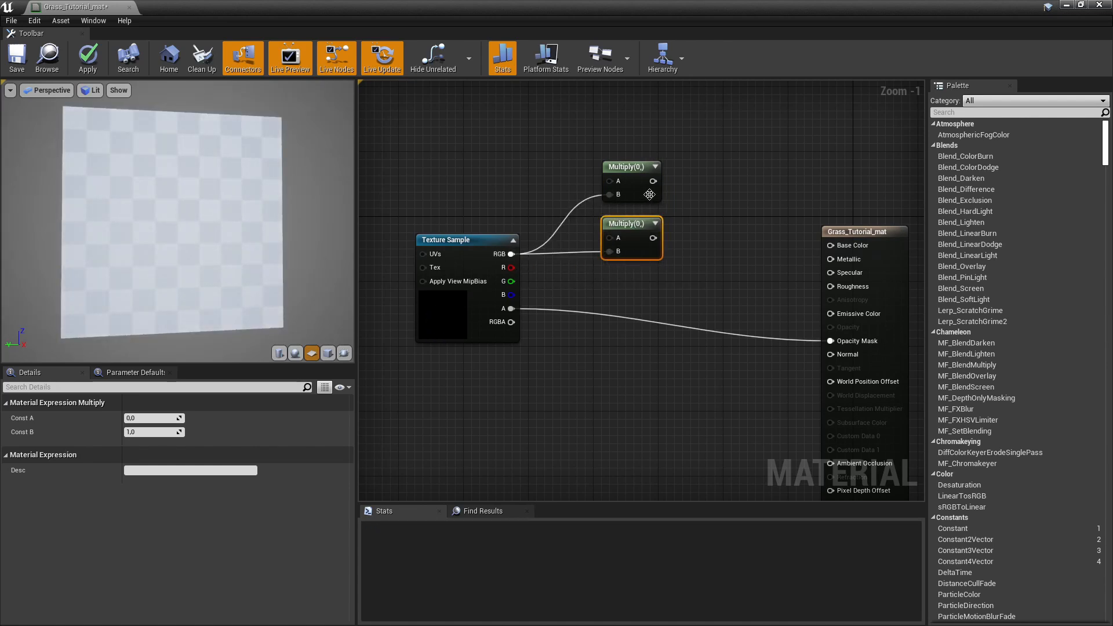
pyautogui.moveTo(652, 181); pyautogui.dragTo(830, 245)
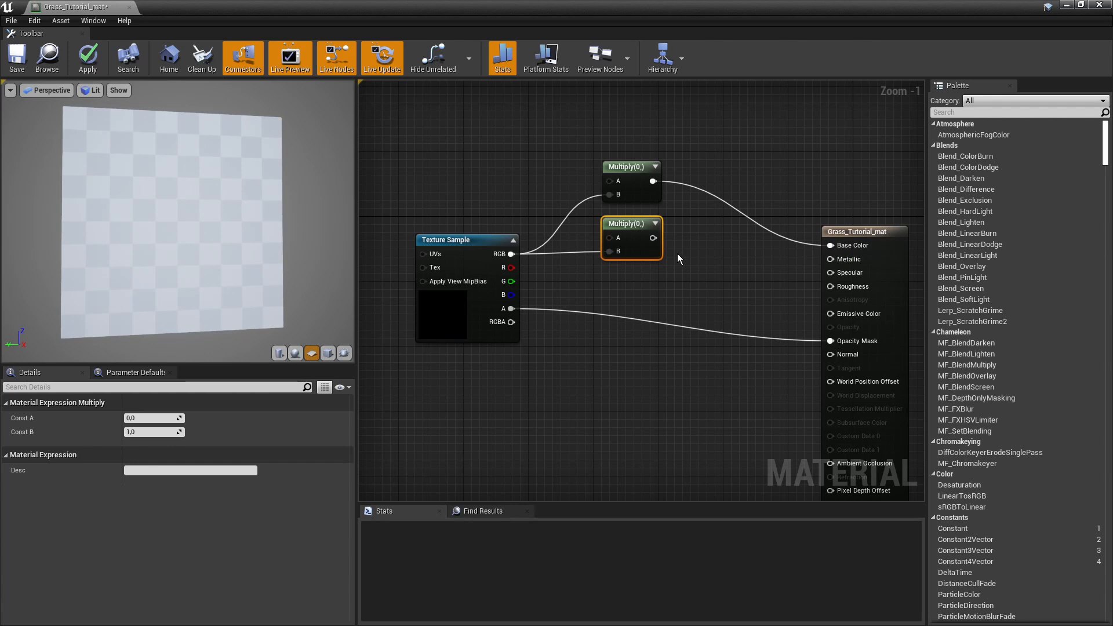
pyautogui.moveTo(653, 238); pyautogui.dragTo(828, 312)
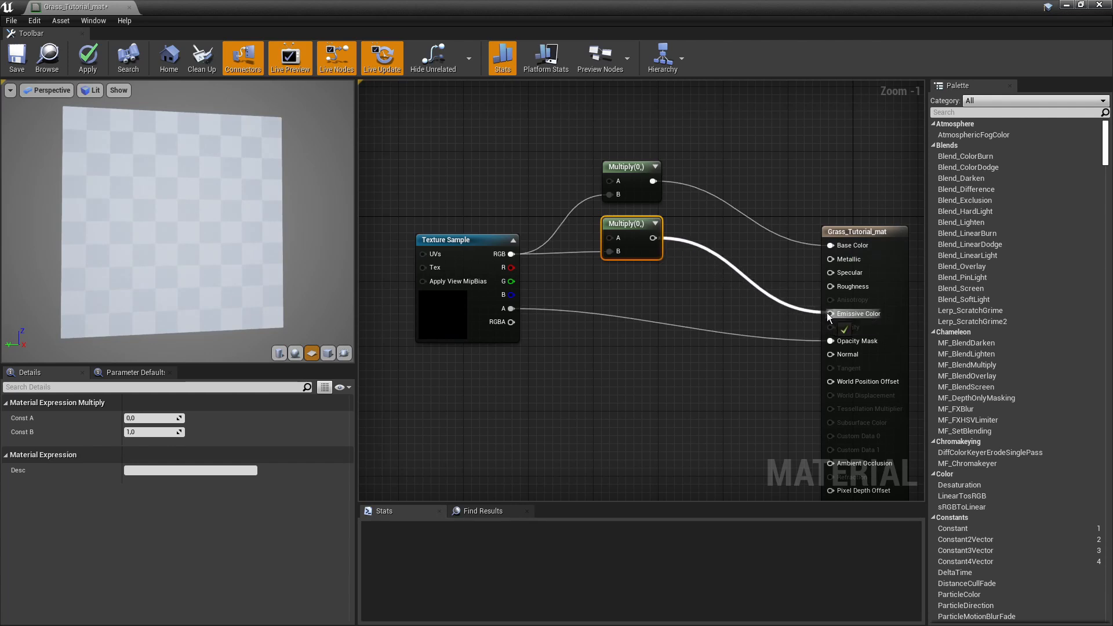
pyautogui.moveTo(828, 312); pyautogui.dragTo(870, 343, button='right')
pyautogui.click(675, 240)
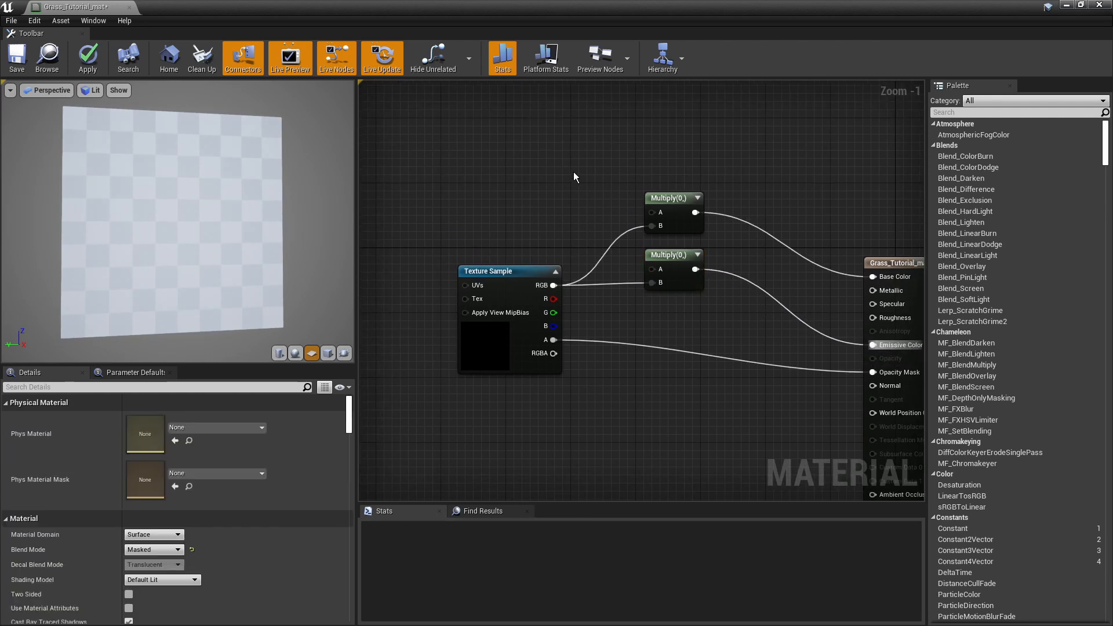
# Add two Constant nodes above the Texture Sample and line them up vertically.
pyautogui.moveTo(567, 162); pyautogui.dragTo(565, 187, button='right')
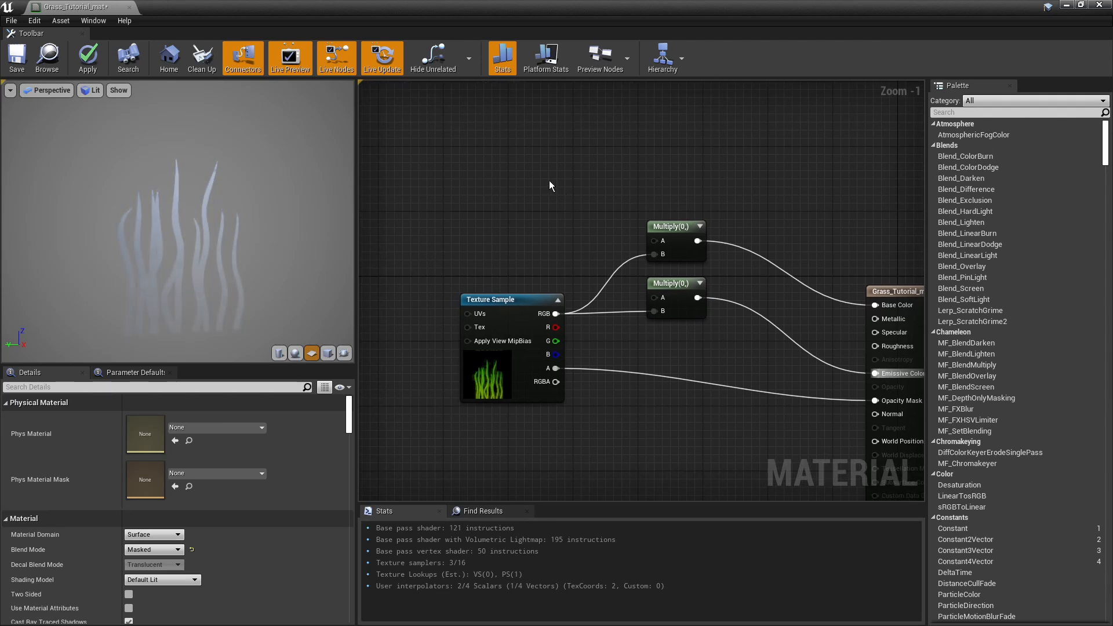
pyautogui.click(551, 180)
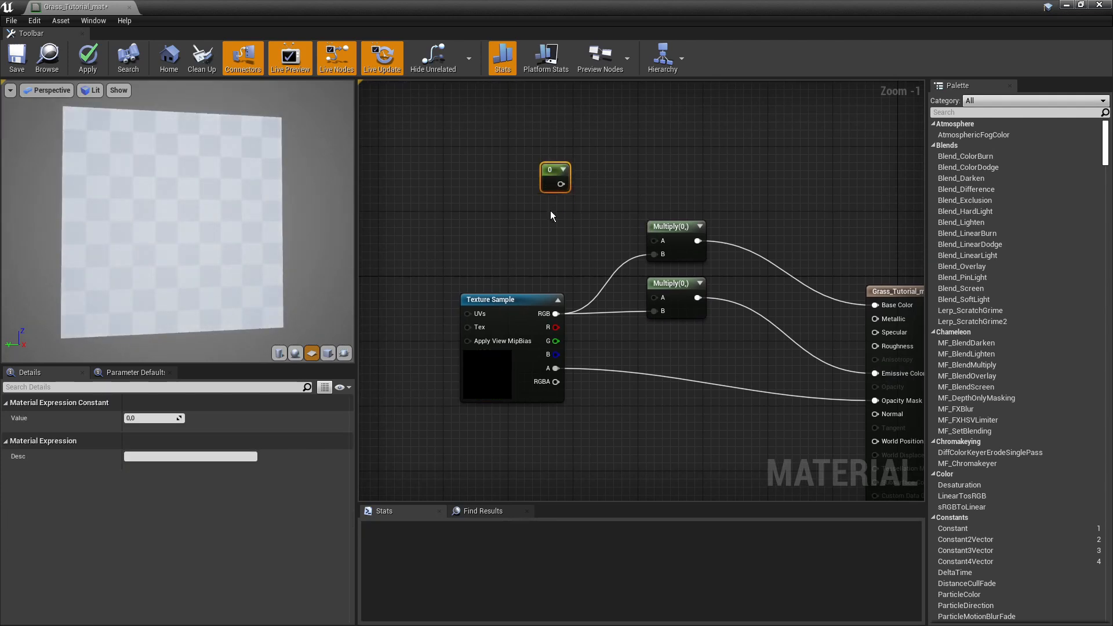
pyautogui.click(557, 220)
pyautogui.moveTo(553, 169); pyautogui.dragTo(560, 169)
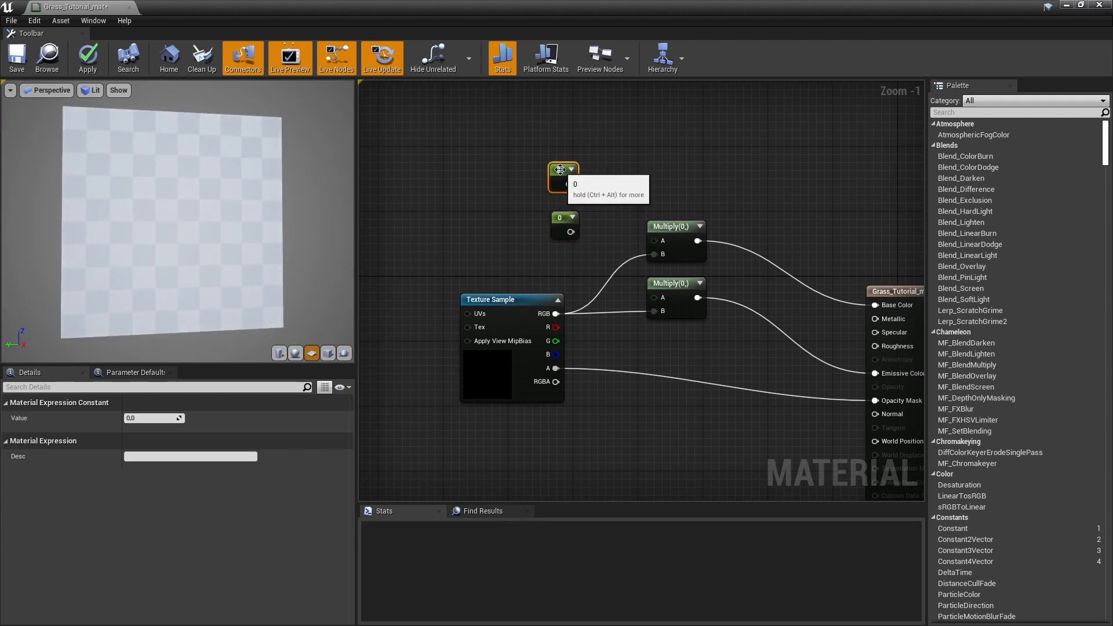
# Set the upper constant to 0.2 and connect it to input A of the Base Color Multiply.
pyautogui.click(141, 418)
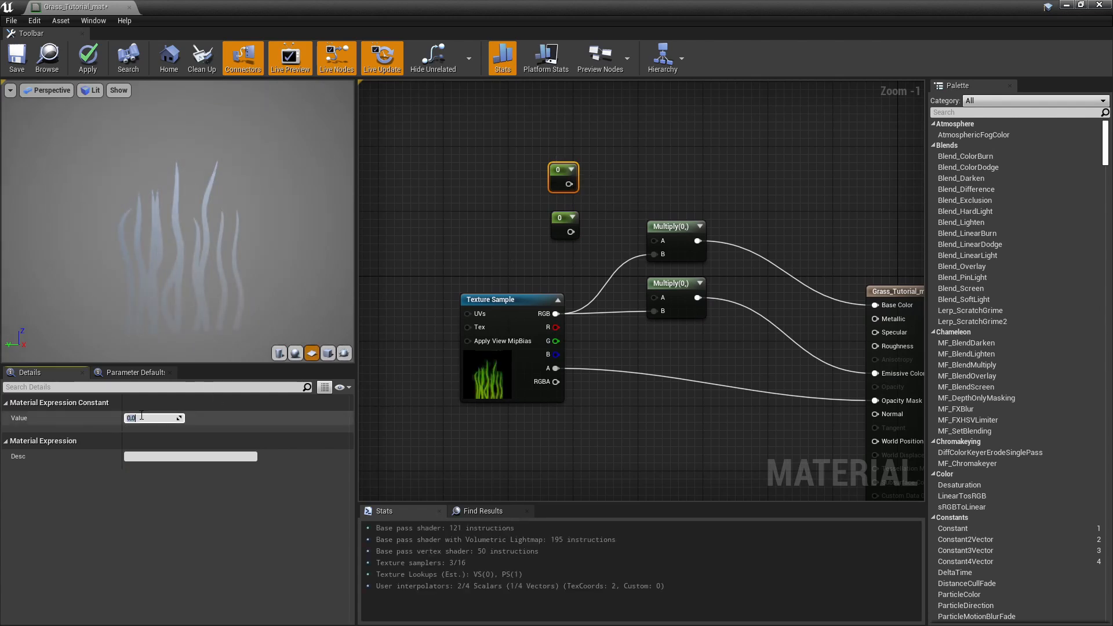
pyautogui.write('0.2')
pyautogui.press('Return')
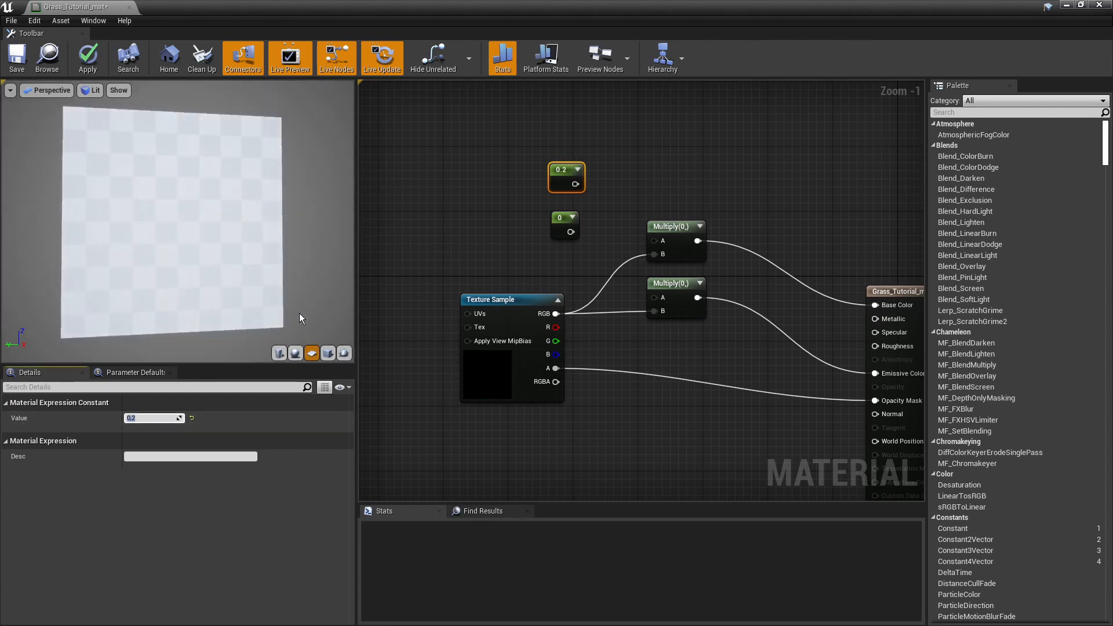
pyautogui.moveTo(574, 184); pyautogui.dragTo(655, 242)
# Set the lower constant to 0.5 and connect it to input A of the Emissive Color Multiply.
pyautogui.click(550, 230)
pyautogui.click(139, 418)
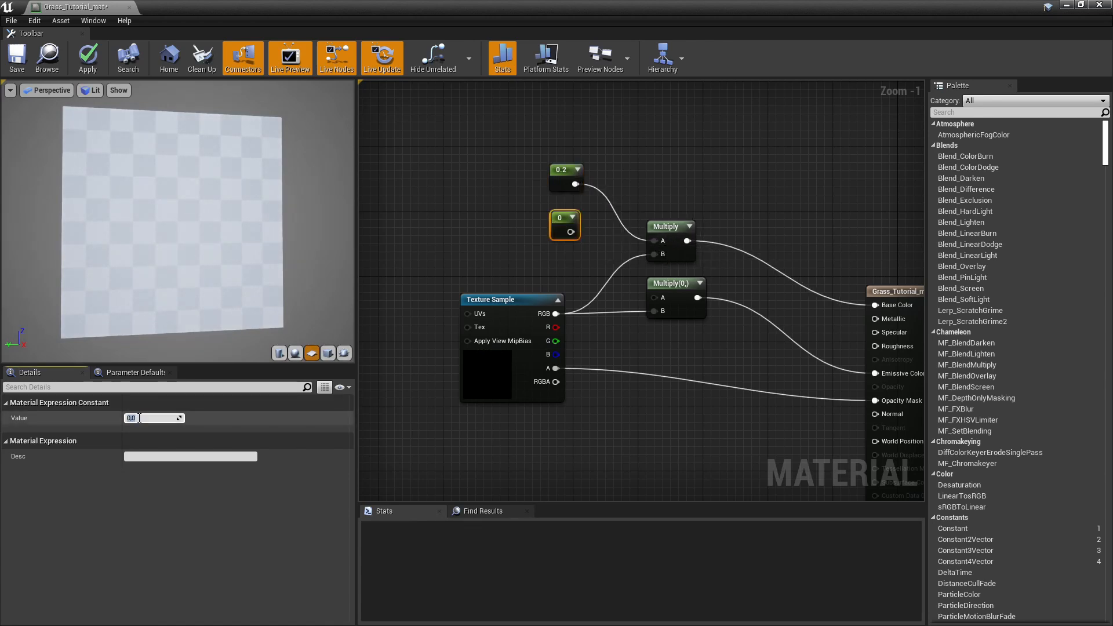
pyautogui.write('0.5')
pyautogui.press('Return')
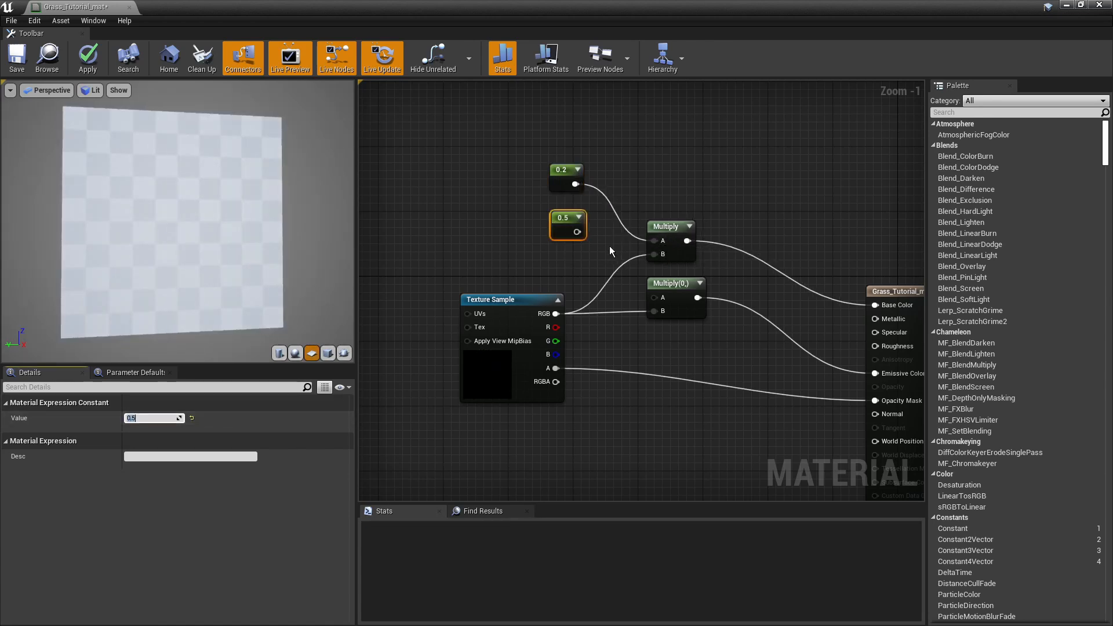
pyautogui.moveTo(575, 232); pyautogui.dragTo(656, 298)
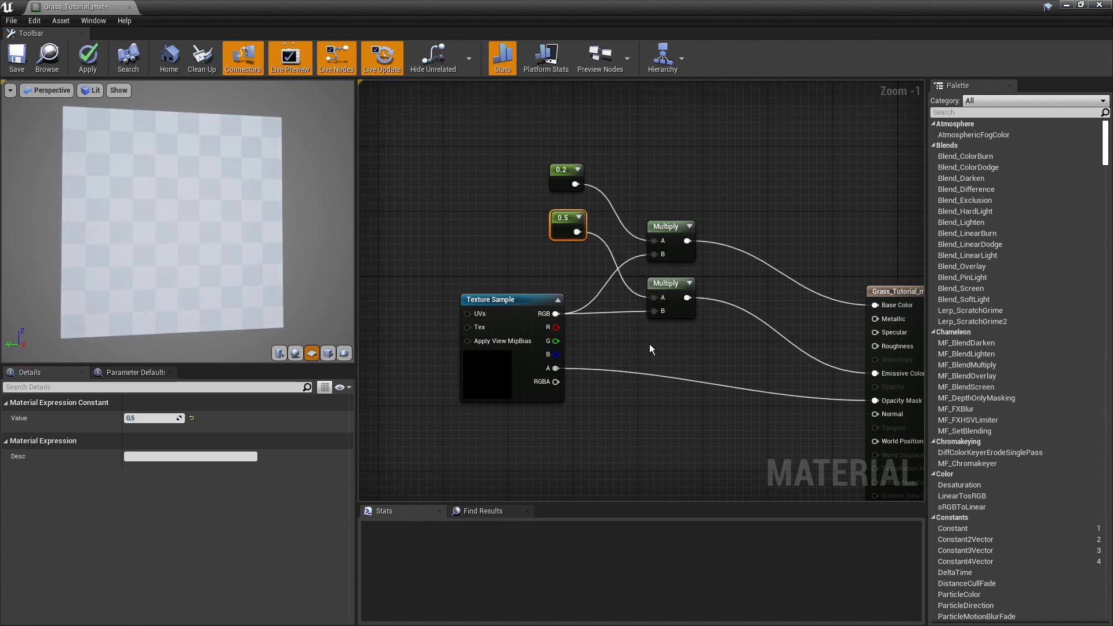
pyautogui.click(672, 346)
pyautogui.moveTo(696, 349); pyautogui.dragTo(650, 344, button='right')
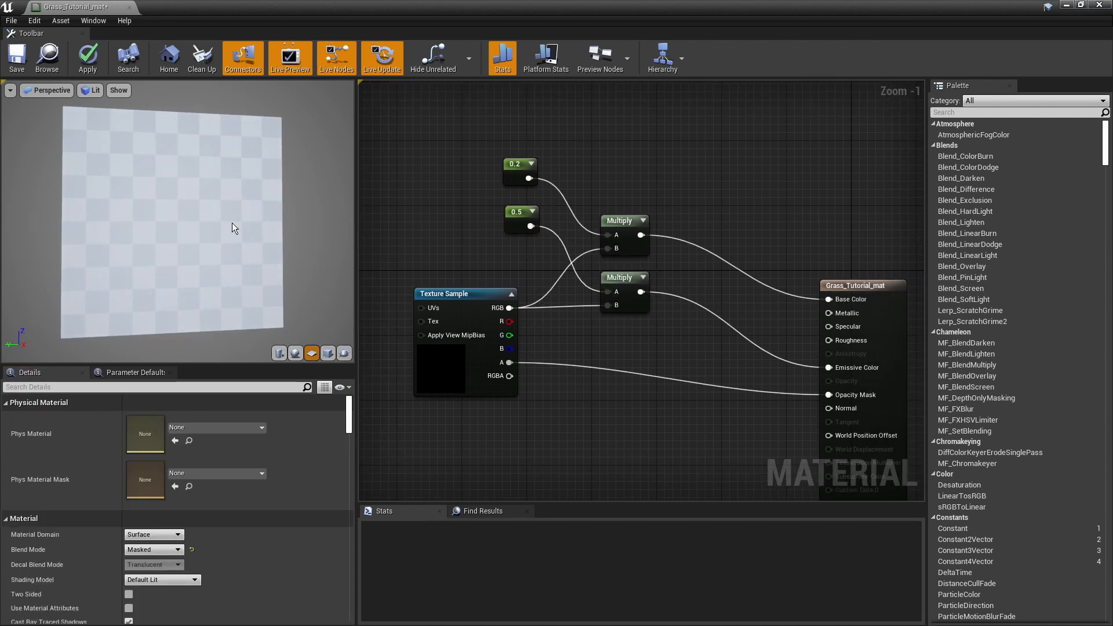
# Inspect the grass preview from an angle and make the material two-sided.
pyautogui.moveTo(227, 220)
pyautogui.mouseDown()
pyautogui.moveTo(261, 221)
pyautogui.moveTo(197, 221)
pyautogui.moveTo(249, 222)
pyautogui.mouseUp()
pyautogui.moveTo(842, 215); pyautogui.dragTo(824, 337)
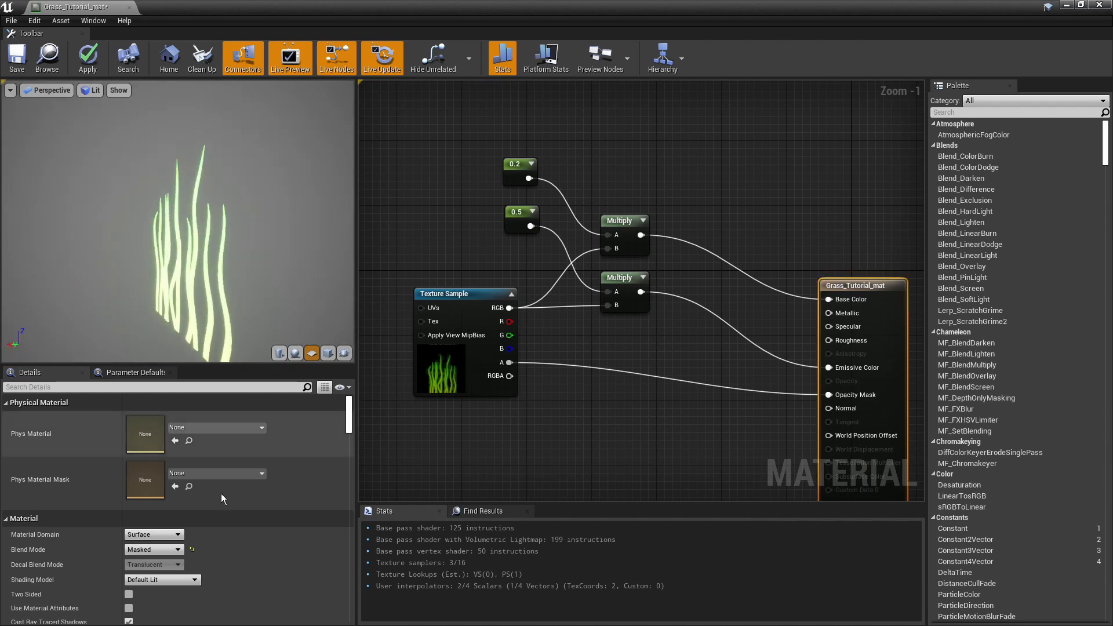
pyautogui.scroll(-3, 186, 517)
pyautogui.click(128, 539)
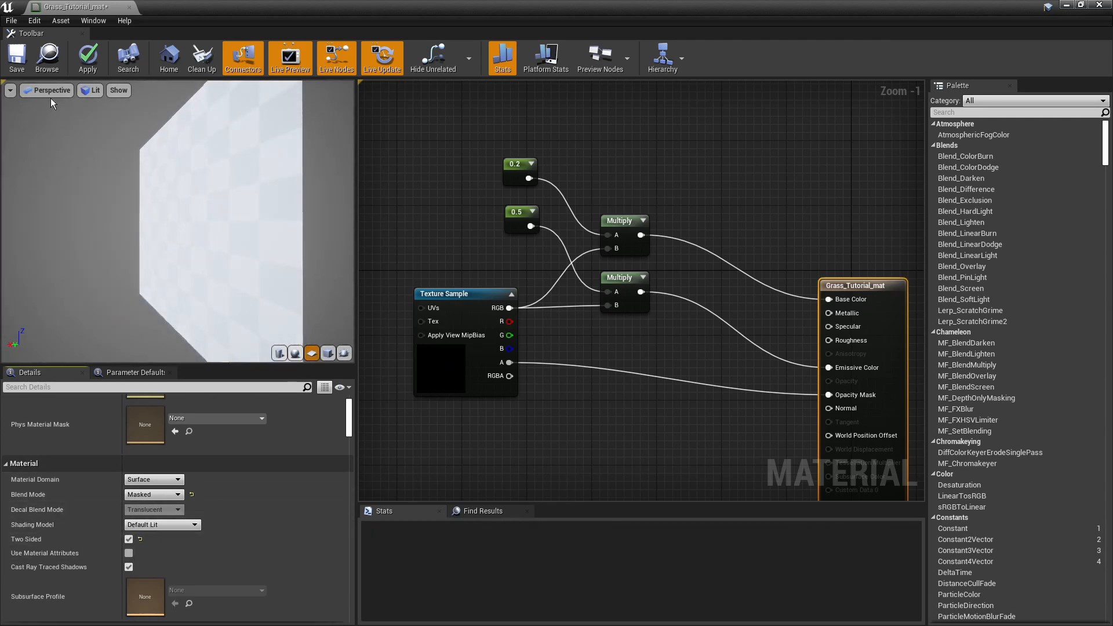
# Save the grass material, check its preview, and go back to the level.
pyautogui.click(23, 57)
pyautogui.moveTo(261, 154); pyautogui.dragTo(307, 156)
pyautogui.scroll(-2, 446, 204)
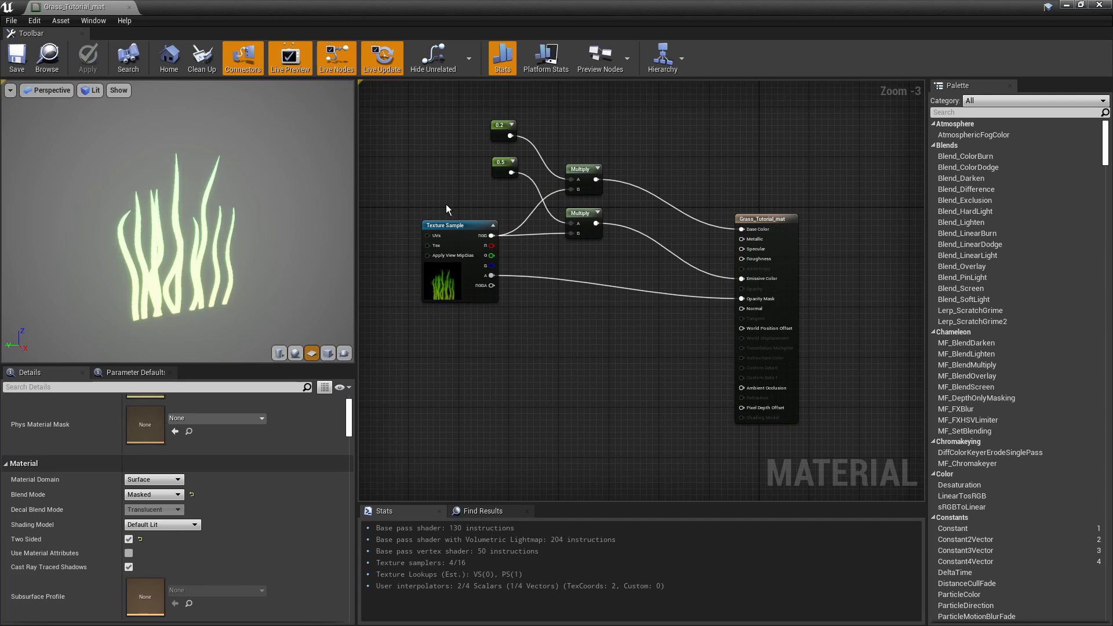
pyautogui.click(1066, 6)
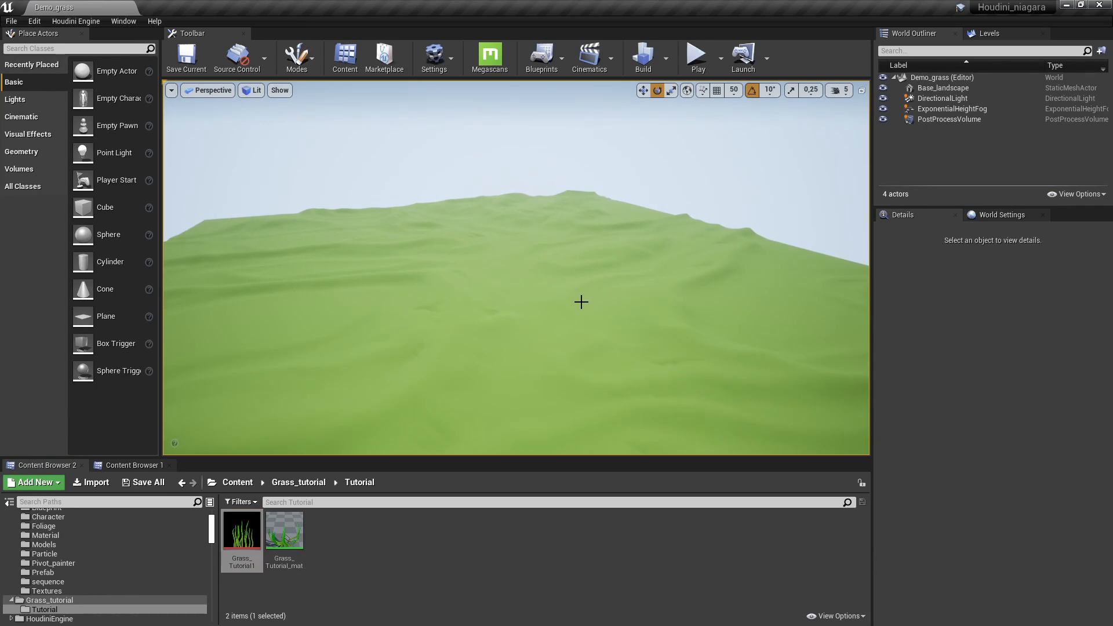
pyautogui.keyDown('alt'); pyautogui.moveTo(583, 301); pyautogui.dragTo(562, 317); pyautogui.keyUp('alt')
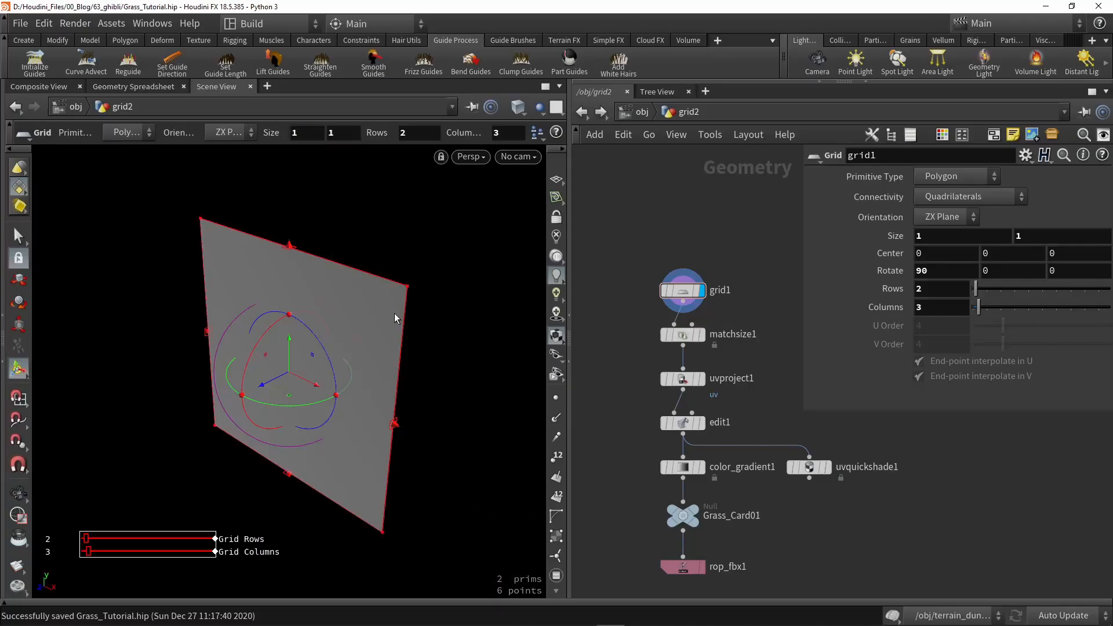
# In Houdini, examine the grass card's grid1 and the Match Size node that justifies it to Min in Y.
pyautogui.moveTo(394, 313); pyautogui.dragTo(458, 284)
pyautogui.press('Return')
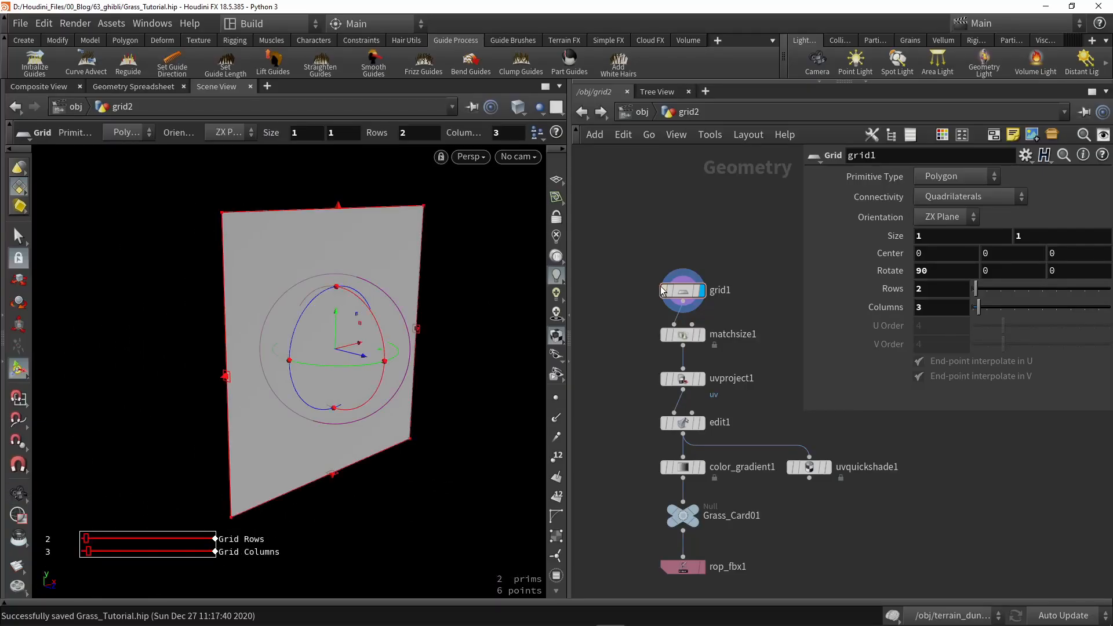
pyautogui.click(702, 335)
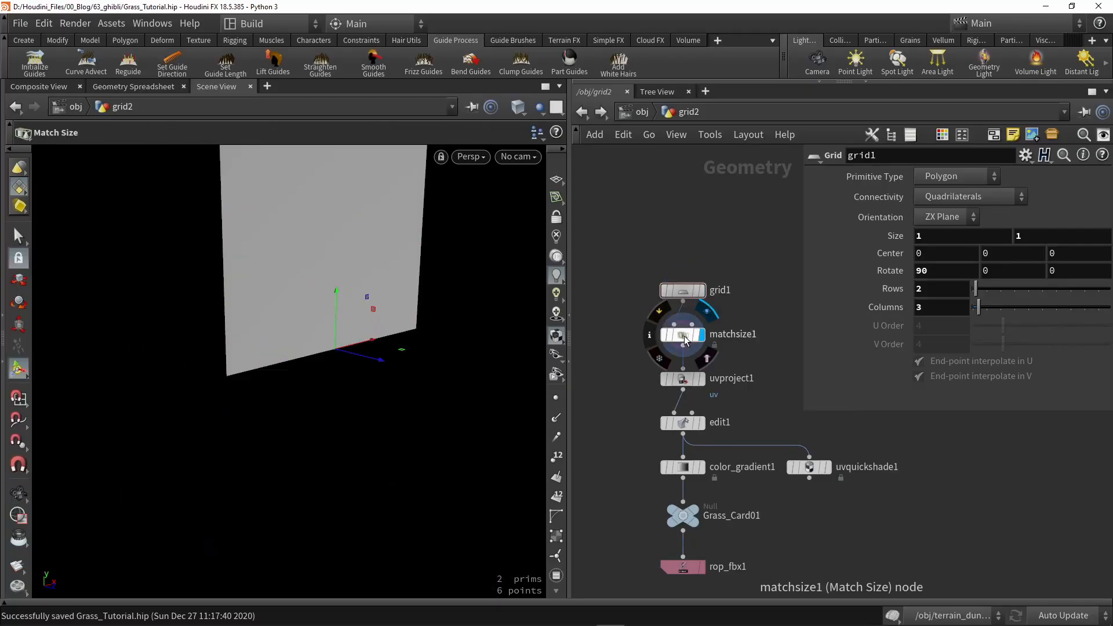
pyautogui.click(684, 335)
pyautogui.keyDown('alt'); pyautogui.moveTo(421, 261); pyautogui.dragTo(427, 336, button='middle'); pyautogui.keyUp('alt')
pyautogui.press('Return')
pyautogui.moveTo(413, 305)
pyautogui.keyDown('alt'); pyautogui.mouseDown()
pyautogui.moveTo(384, 311)
pyautogui.moveTo(423, 319)
pyautogui.moveTo(417, 311)
pyautogui.mouseUp(); pyautogui.keyUp('alt')
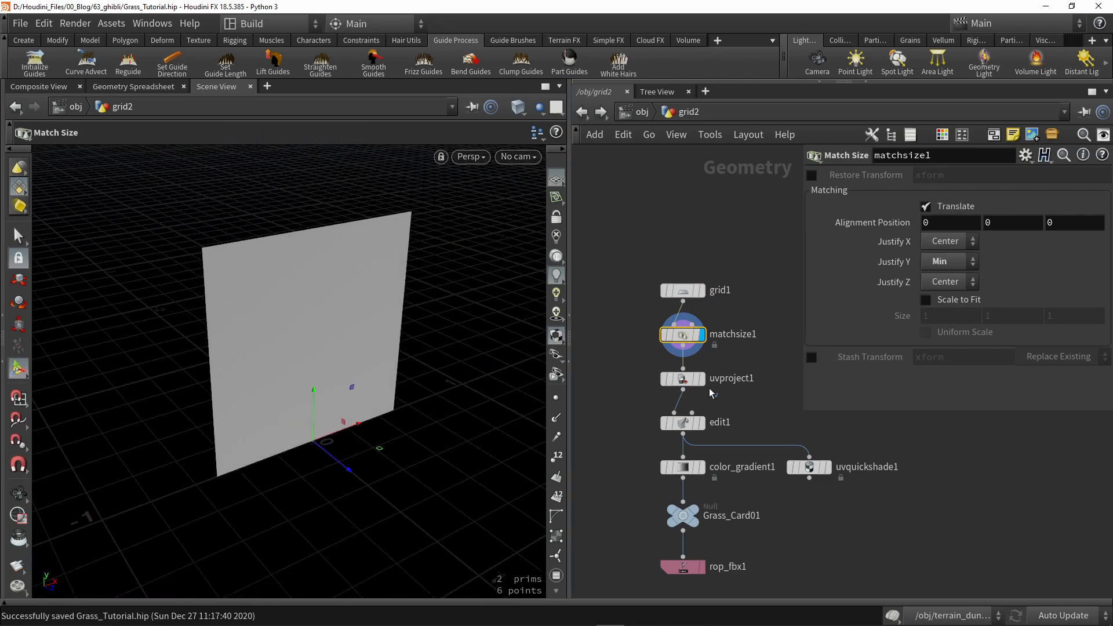
# Display the uvproject1 node and inspect the card's UV layout before returning to the perspective view.
pyautogui.click(701, 379)
pyautogui.click(684, 380)
pyautogui.keyDown('alt'); pyautogui.moveTo(411, 378); pyautogui.dragTo(457, 409); pyautogui.keyUp('alt')
pyautogui.press('Return')
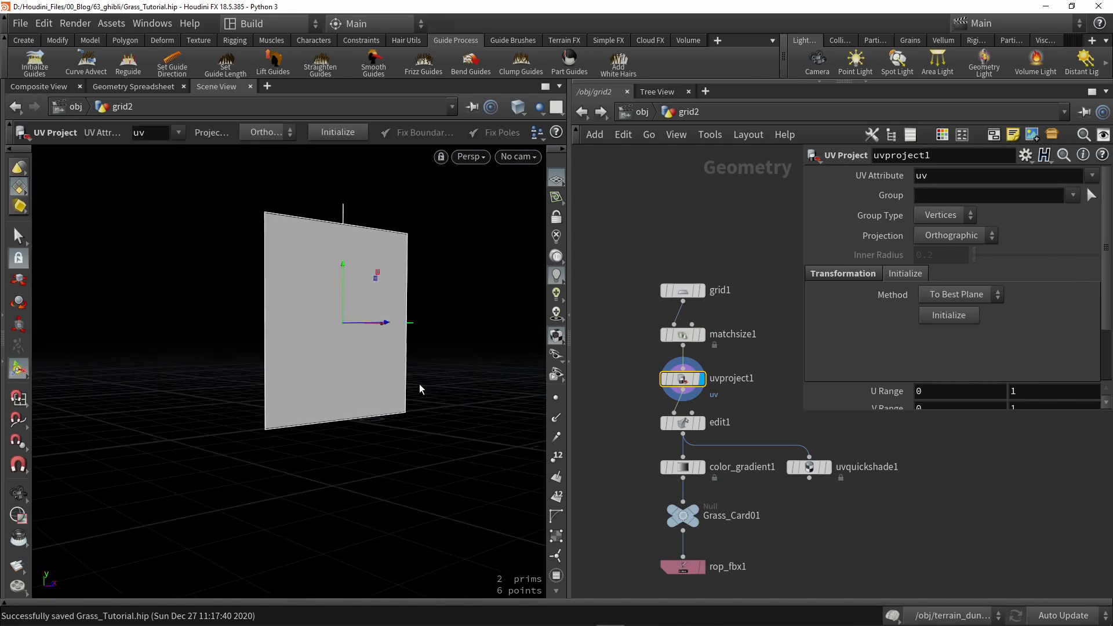
pyautogui.press('Escape')
pyautogui.hotkey('space', '5')
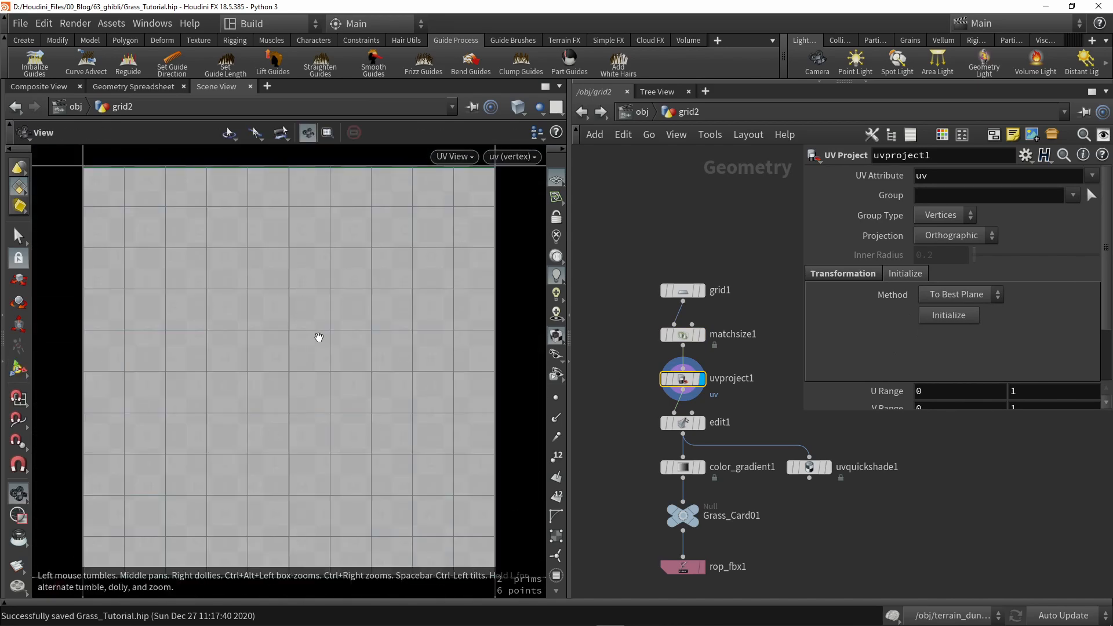
pyautogui.hotkey('space', '1')
# Compare the edit1 result with the flat grid1 to examine how the card's middle edge is moved.
pyautogui.click(702, 423)
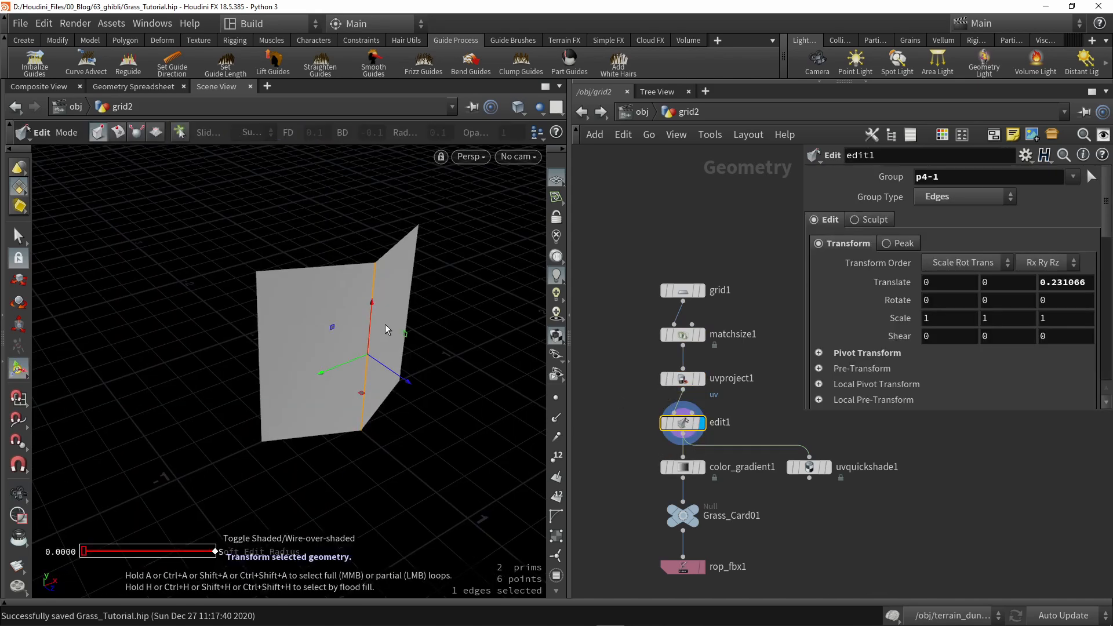
pyautogui.click(699, 296)
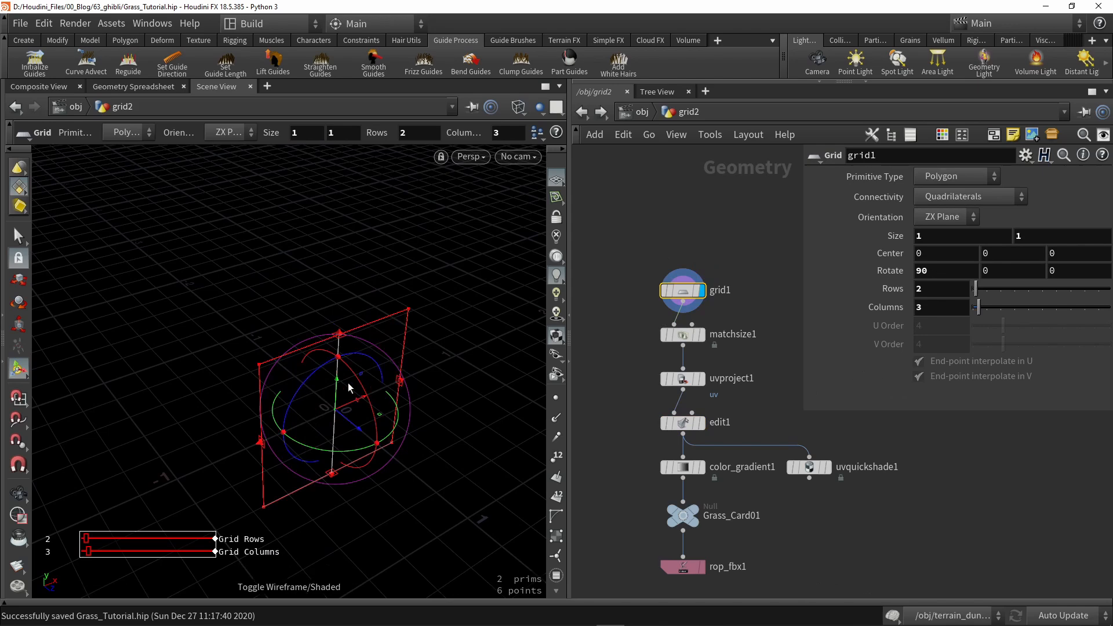
pyautogui.keyDown('alt'); pyautogui.moveTo(350, 510); pyautogui.dragTo(348, 342); pyautogui.keyUp('alt')
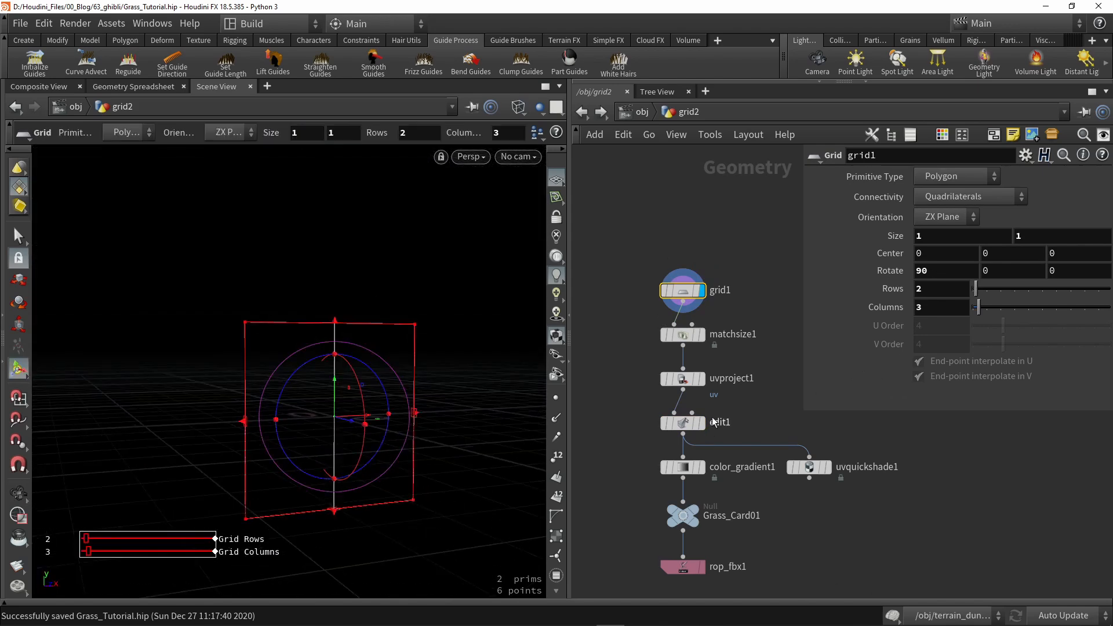
pyautogui.click(703, 431)
pyautogui.keyDown('alt'); pyautogui.moveTo(346, 301); pyautogui.dragTo(440, 394); pyautogui.keyUp('alt')
pyautogui.press('Return')
pyautogui.moveTo(629, 464); pyautogui.dragTo(600, 405, button='middle')
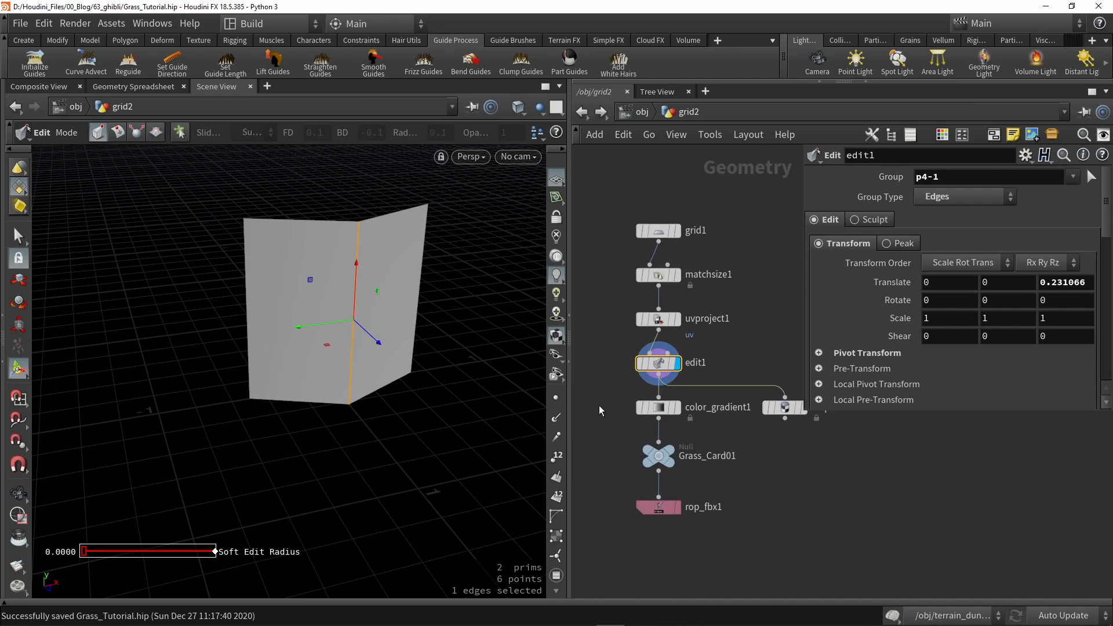
# Display the color_gradient1 node and examine its vertical black-to-white ramp on the card.
pyautogui.click(677, 408)
pyautogui.click(659, 406)
pyautogui.moveTo(442, 416)
pyautogui.keyDown('alt'); pyautogui.mouseDown()
pyautogui.moveTo(477, 384)
pyautogui.moveTo(432, 429)
pyautogui.mouseUp(); pyautogui.keyUp('alt')
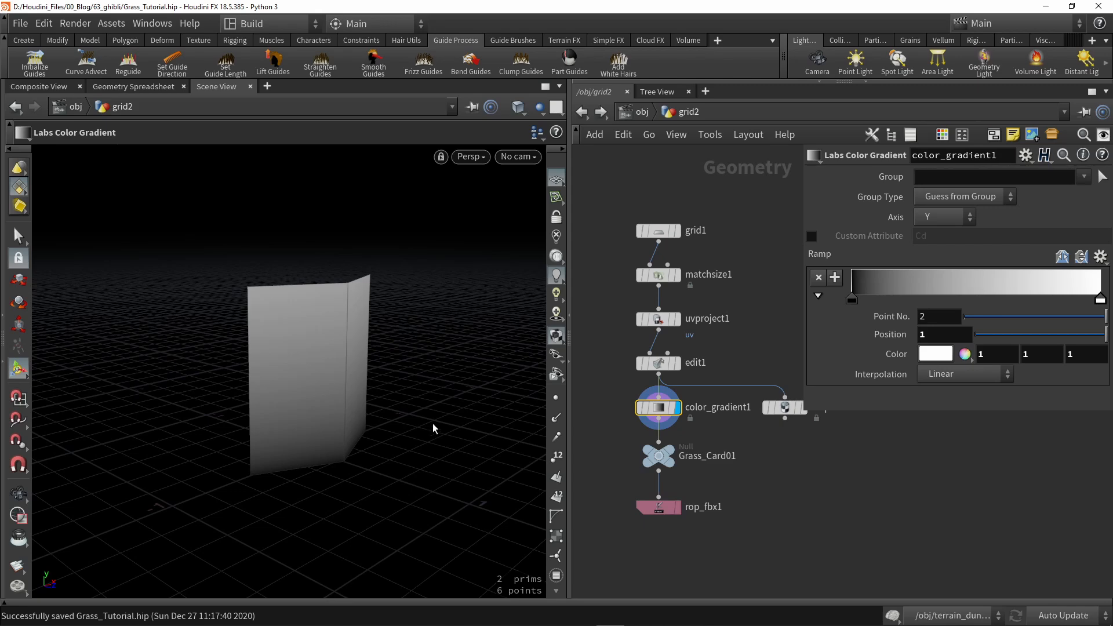
pyautogui.moveTo(444, 342)
pyautogui.keyDown('alt'); pyautogui.mouseDown()
pyautogui.moveTo(362, 342)
pyautogui.moveTo(444, 341)
pyautogui.mouseUp(); pyautogui.keyUp('alt')
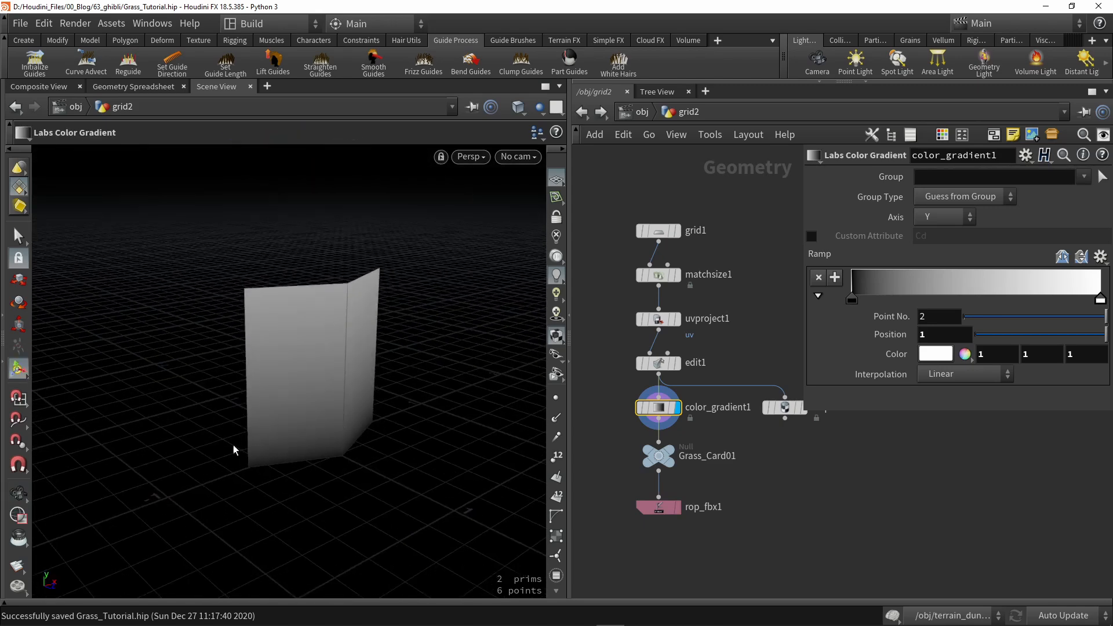
pyautogui.moveTo(421, 407)
pyautogui.keyDown('alt'); pyautogui.mouseDown()
pyautogui.moveTo(410, 405)
pyautogui.moveTo(424, 415)
pyautogui.mouseUp(); pyautogui.keyUp('alt')
pyautogui.moveTo(617, 438); pyautogui.dragTo(594, 398, button='middle')
# Display the UV Quick Shade node to examine the Grass_Demo.png texture on the bent card.
pyautogui.moveTo(782, 449); pyautogui.dragTo(744, 467, button='middle')
pyautogui.click(742, 385)
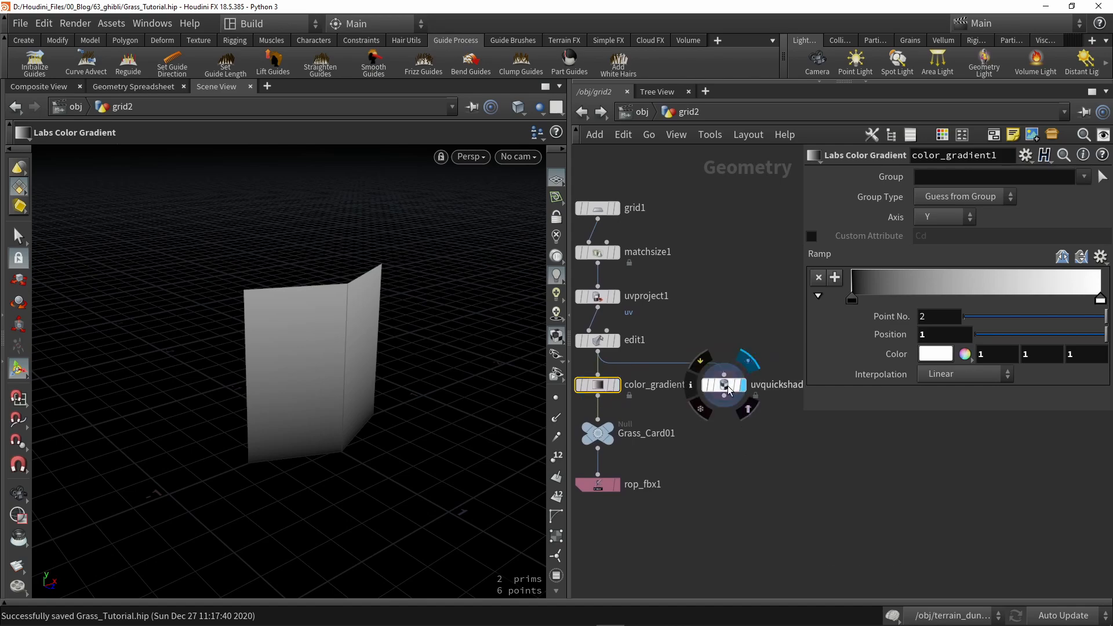
pyautogui.keyDown('alt'); pyautogui.moveTo(421, 398); pyautogui.dragTo(355, 411); pyautogui.keyUp('alt')
pyautogui.press('Return')
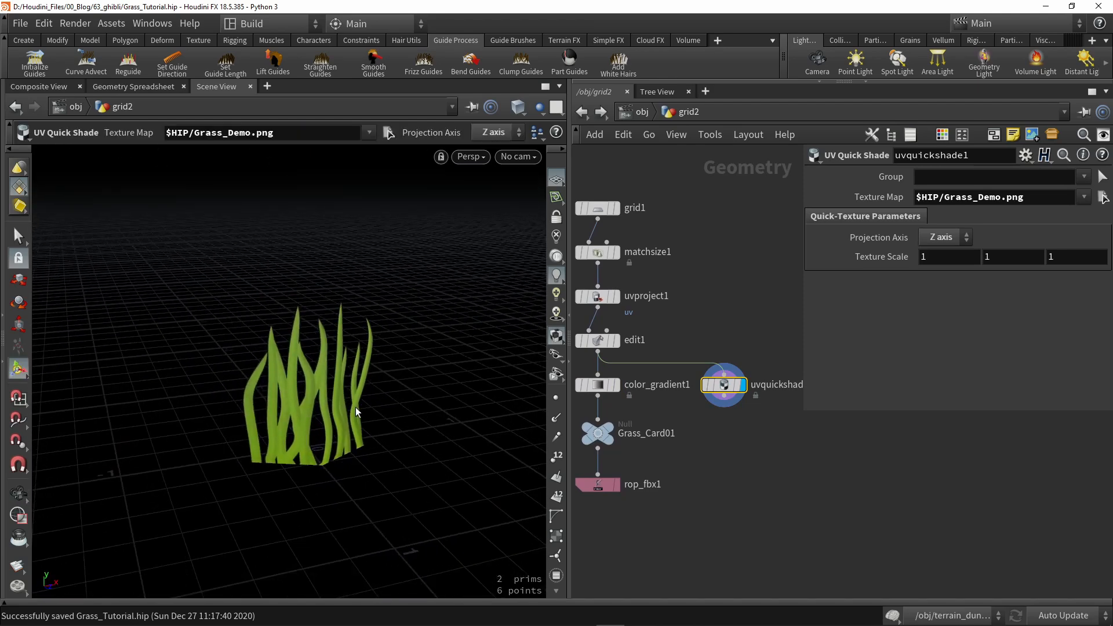
# Display the Grass_Card01 null and examine the FBX export node below it.
pyautogui.moveTo(731, 479); pyautogui.dragTo(765, 429, button='middle')
pyautogui.click(643, 378)
pyautogui.click(633, 384)
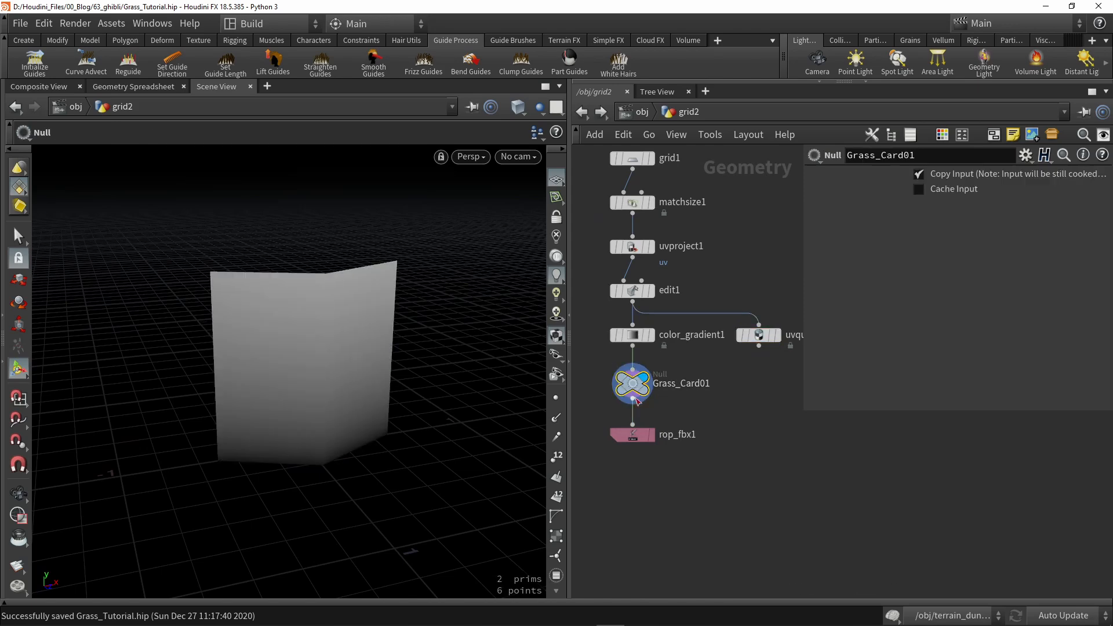
pyautogui.click(630, 439)
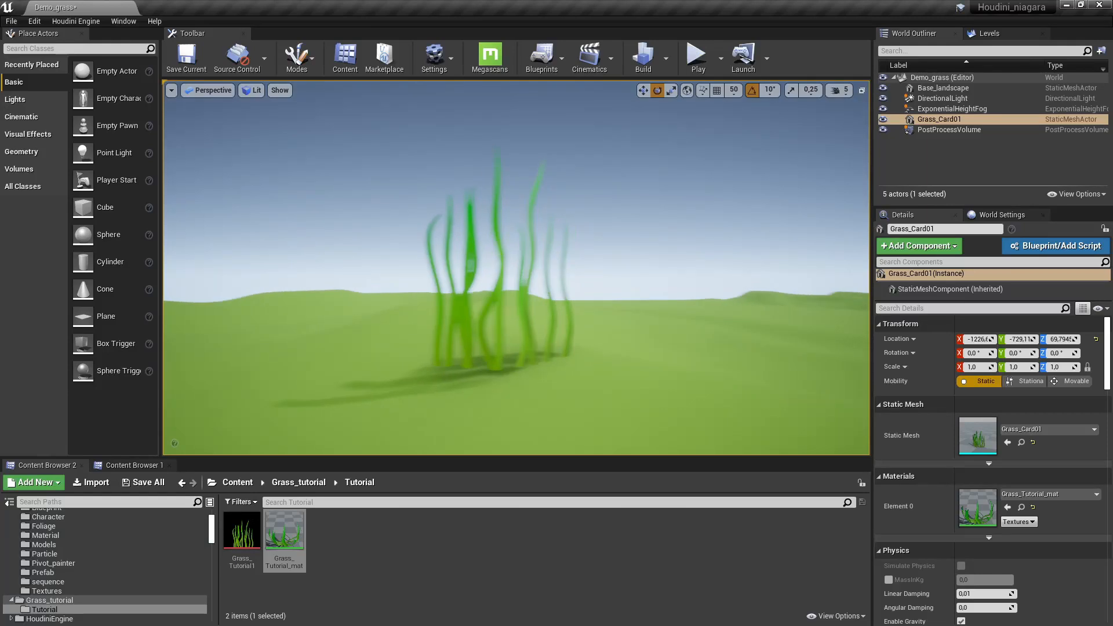
# In Unreal, inspect the placed Grass_Card01 mesh from several angles and delete it from the level.
pyautogui.scroll(3, 592, 285)
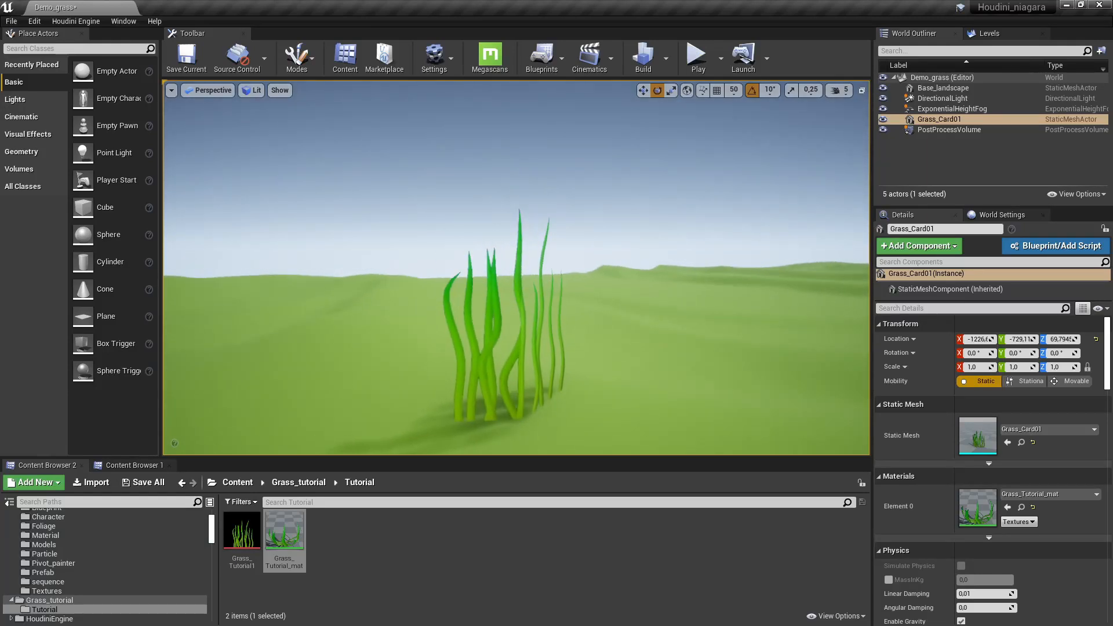
pyautogui.moveTo(565, 294); pyautogui.dragTo(543, 273, button='right')
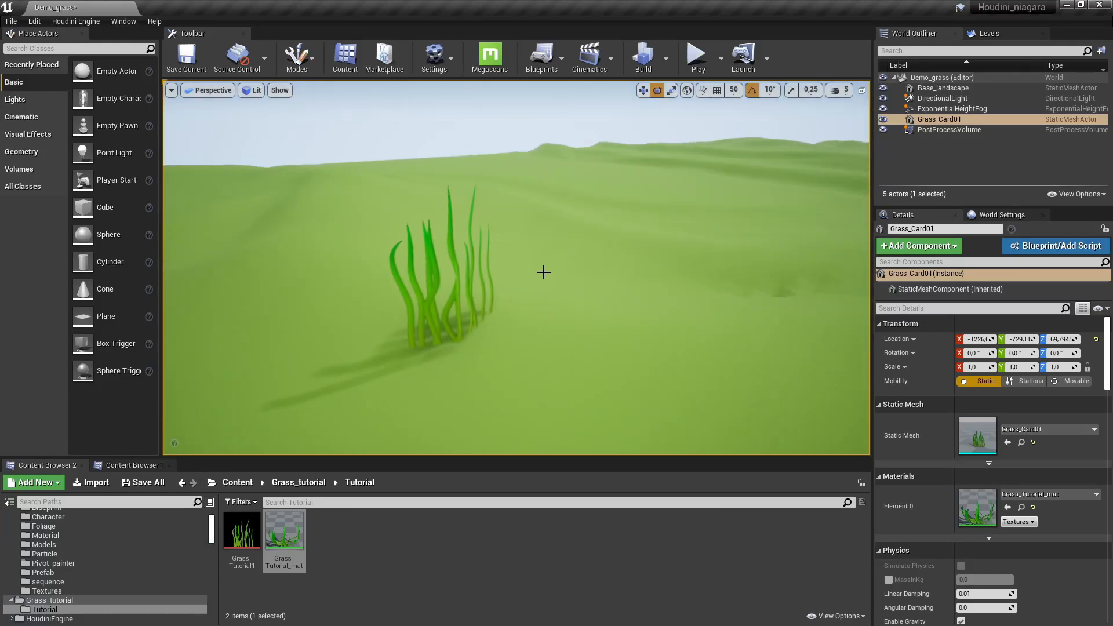
pyautogui.click(453, 270)
pyautogui.press('Delete')
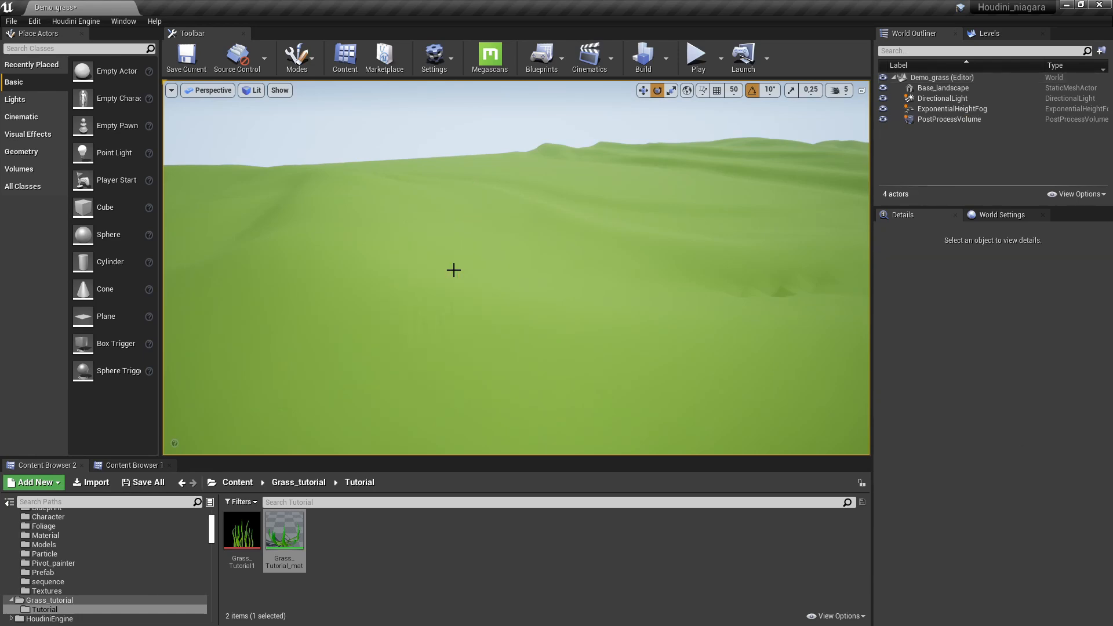
# Switch to Foliage mode and add the Grass_Card01 mesh from the Grass_tutorial folder as a selected foliage type.
pyautogui.click(305, 63)
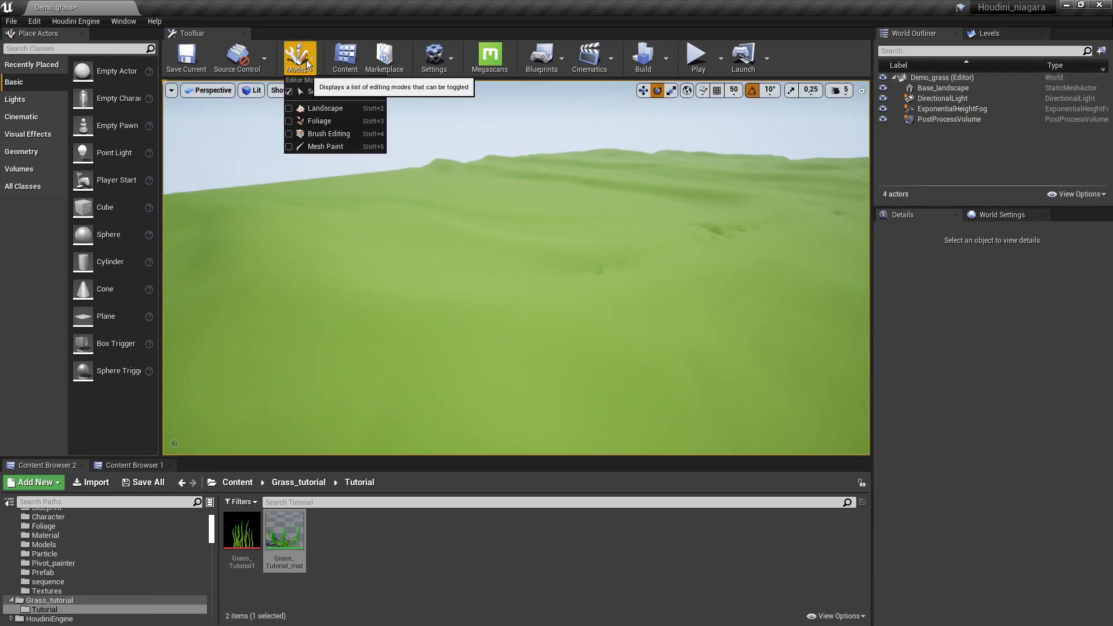
pyautogui.click(315, 123)
pyautogui.scroll(-1, 264, 604)
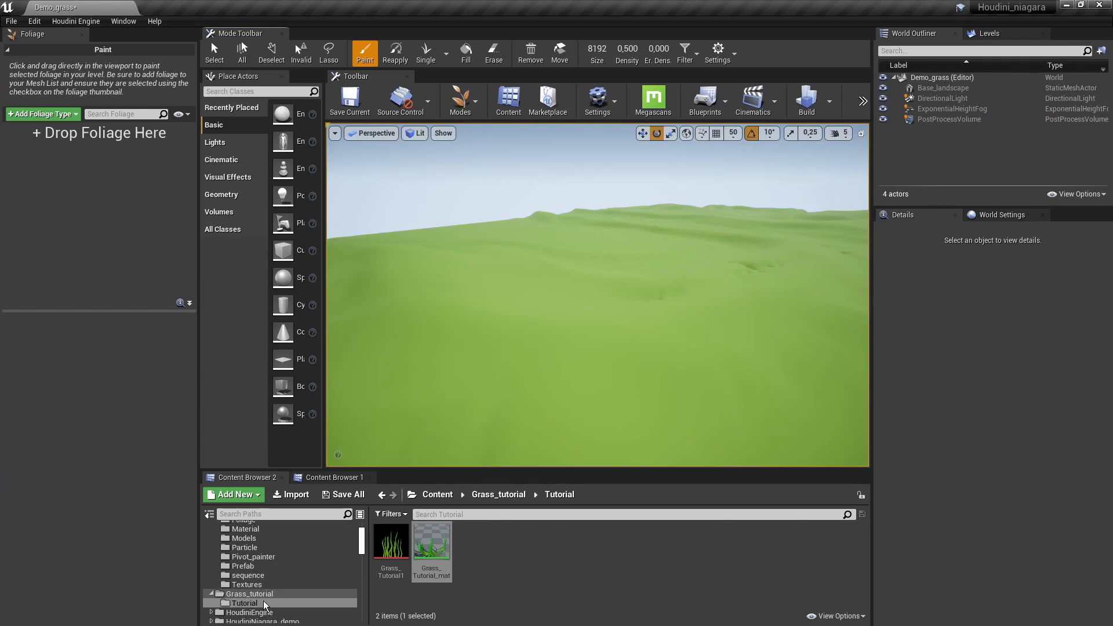
pyautogui.click(311, 594)
pyautogui.moveTo(505, 551); pyautogui.dragTo(88, 220)
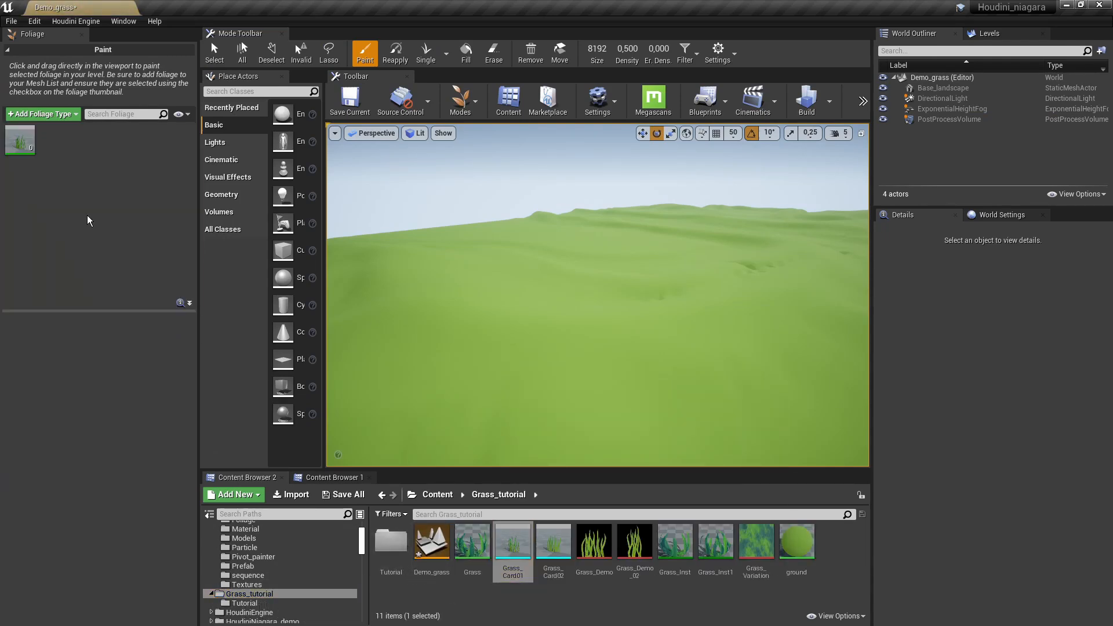
pyautogui.click(25, 153)
# Paint Grass_Card01 foliage over the landscape at density 100, inspect the coverage, and undo the painting.
pyautogui.moveTo(620, 283)
pyautogui.mouseDown(button='right')
pyautogui.moveTo(620, 336)
pyautogui.moveTo(620, 283)
pyautogui.mouseUp(button='right')
pyautogui.press('s')
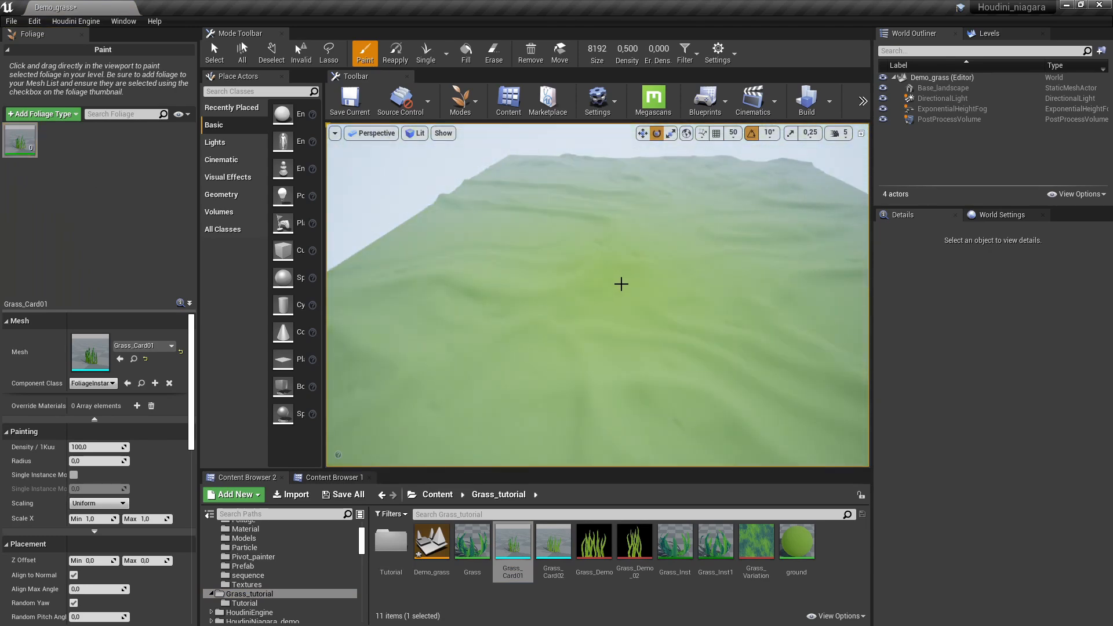
pyautogui.click(644, 248)
pyautogui.press('w')
pyautogui.moveTo(645, 247)
pyautogui.mouseDown(button='right')
pyautogui.moveTo(645, 200)
pyautogui.moveTo(539, 209)
pyautogui.moveTo(620, 203)
pyautogui.moveTo(573, 211)
pyautogui.mouseUp(button='right')
pyautogui.press('s')
pyautogui.press('w')
pyautogui.press('s')
pyautogui.moveTo(636, 291)
pyautogui.mouseDown(button='right')
pyautogui.moveTo(608, 293)
pyautogui.moveTo(636, 291)
pyautogui.mouseUp(button='right')
pyautogui.press('w')
pyautogui.hotkey('ctrl', 'z')
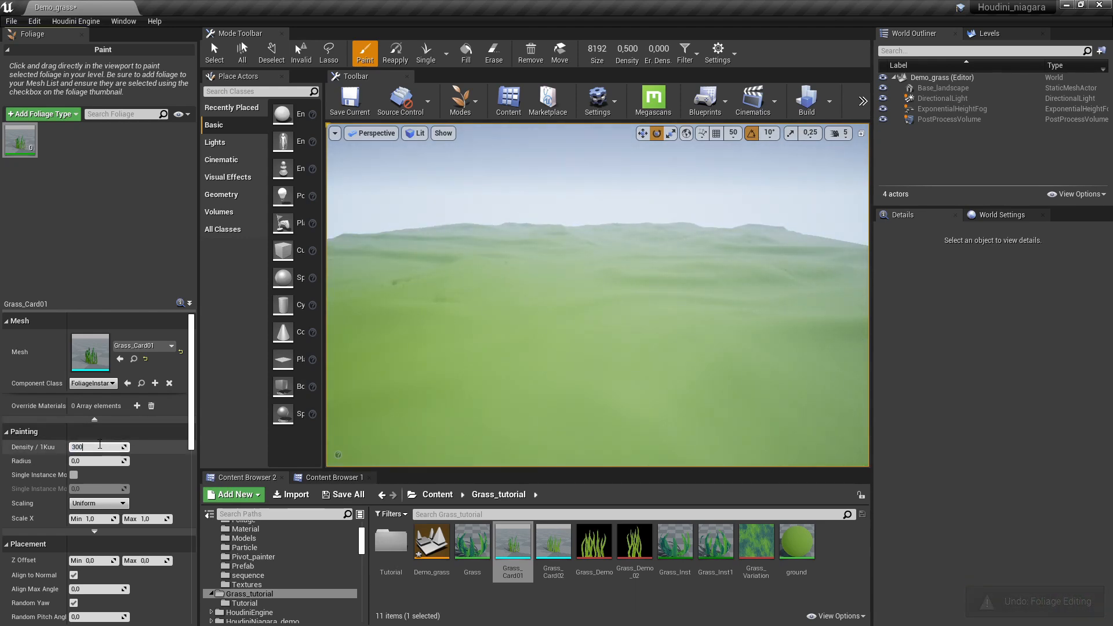
# Set the foliage density to 3000, test it by painting grass on the landscape, and undo the painting.
pyautogui.click(641, 322)
pyautogui.moveTo(641, 321)
pyautogui.mouseDown(button='right')
pyautogui.moveTo(637, 344)
pyautogui.moveTo(639, 292)
pyautogui.mouseUp(button='right')
pyautogui.press('w')
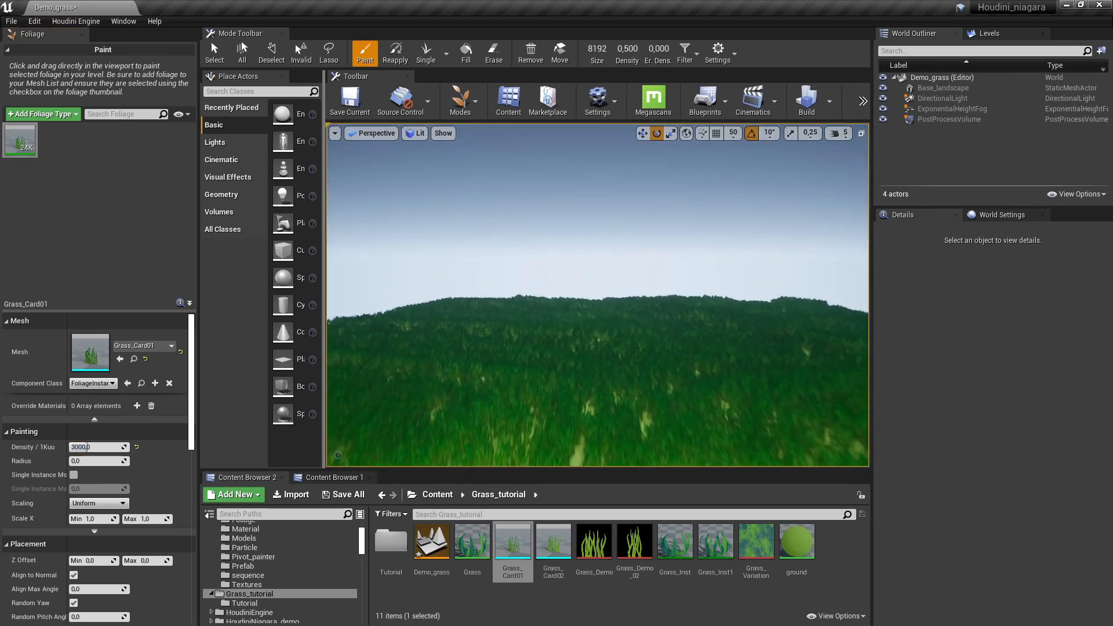
pyautogui.hotkey('ctrl', 'z')
# Set the foliage's minimum Scale X to 0.7 and its maximum Z Offset to 0.33.
pyautogui.click(96, 520)
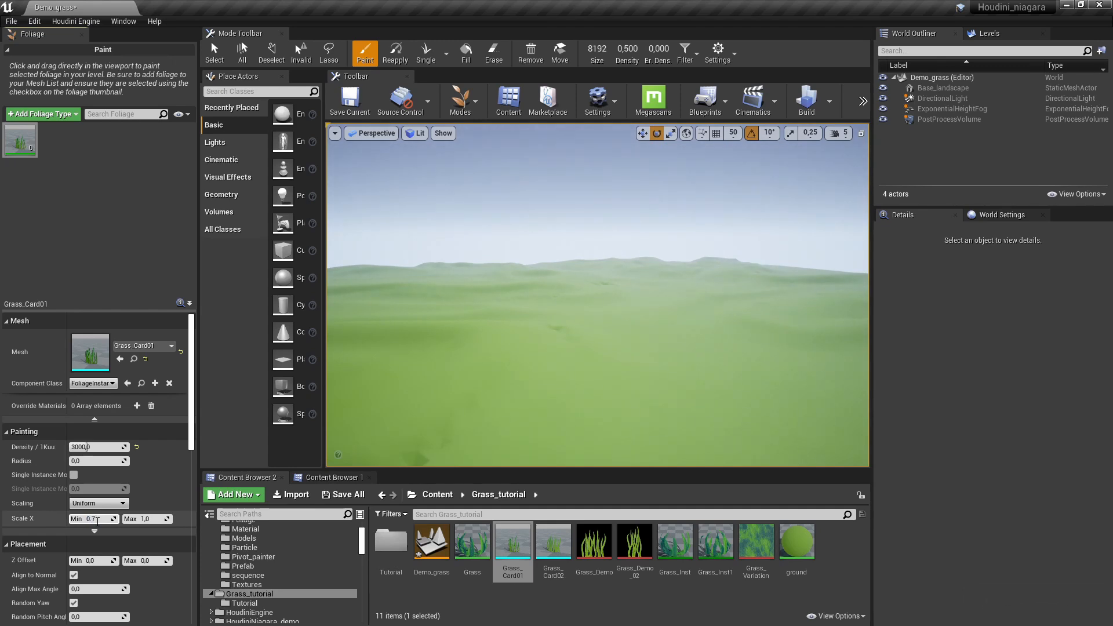
pyautogui.scroll(-1, 96, 520)
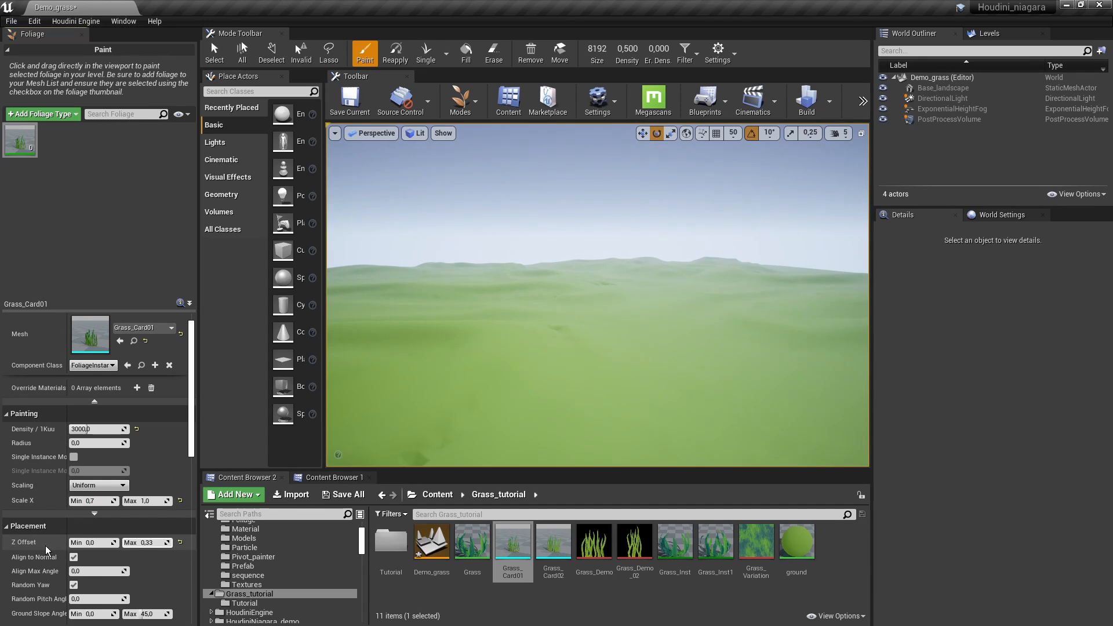
pyautogui.scroll(-1, 58, 548)
# Turn off Align to Normal and Cast Shadow for the Grass_Card01 foliage.
pyautogui.click(74, 538)
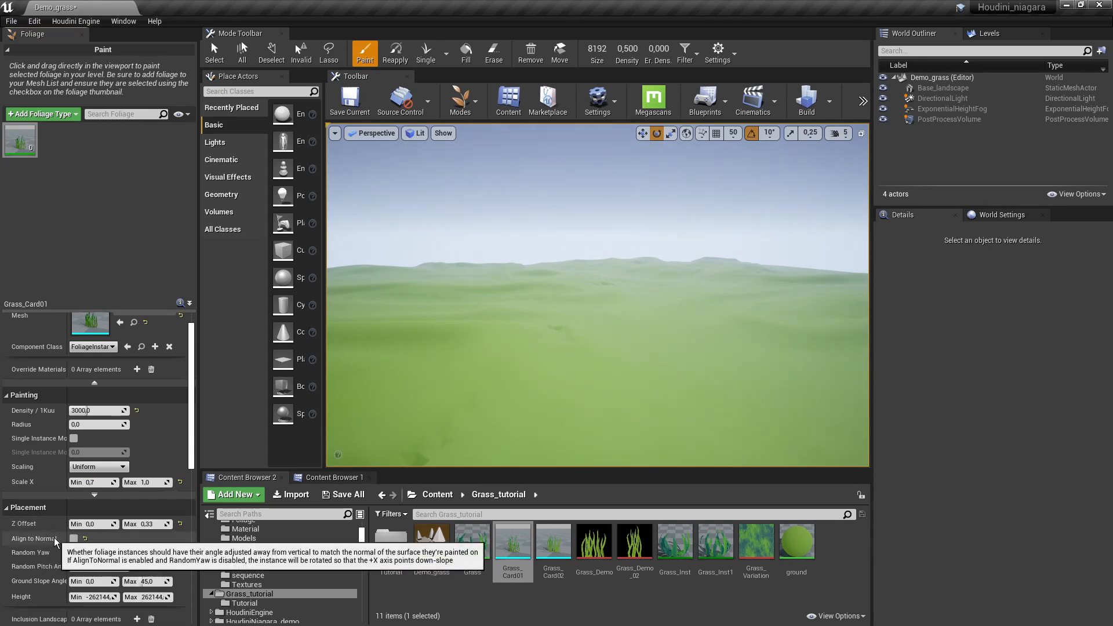
pyautogui.scroll(-11, 58, 539)
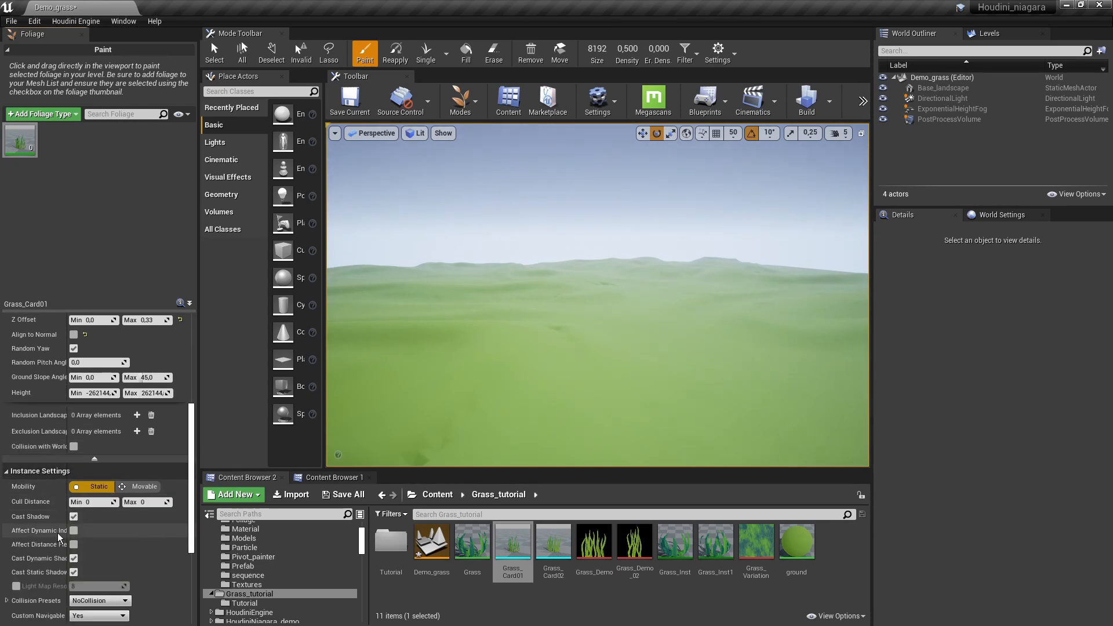
pyautogui.scroll(9, 75, 515)
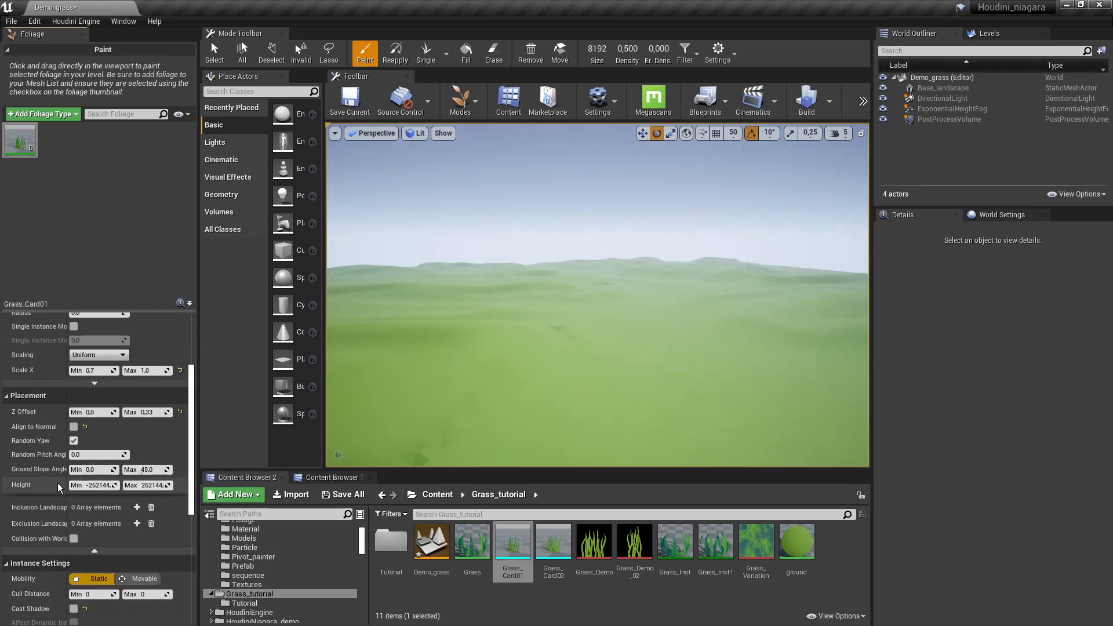
pyautogui.scroll(1, 76, 504)
# Paint Grass_Card01 foliage over the landscape and return to Select mode.
pyautogui.moveTo(521, 324); pyautogui.dragTo(513, 351, button='right')
pyautogui.moveTo(576, 336)
pyautogui.mouseDown(button='right')
pyautogui.moveTo(582, 362)
pyautogui.moveTo(623, 374)
pyautogui.moveTo(629, 283)
pyautogui.mouseUp(button='right')
pyautogui.click(578, 328)
pyautogui.click(460, 97)
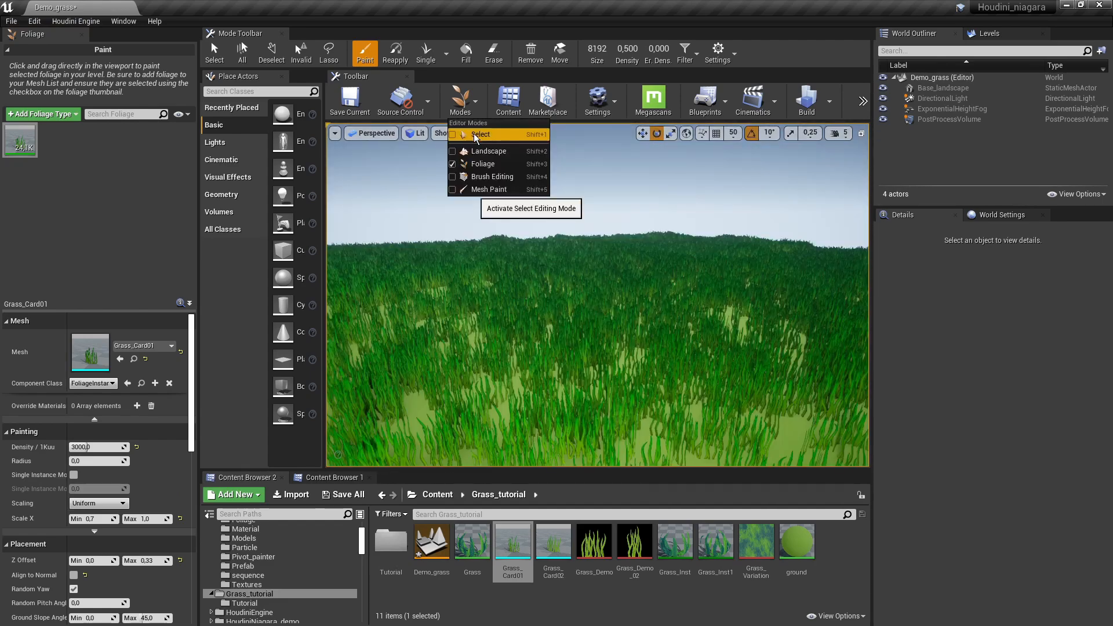
pyautogui.click(474, 134)
pyautogui.moveTo(525, 237); pyautogui.dragTo(554, 274, button='right')
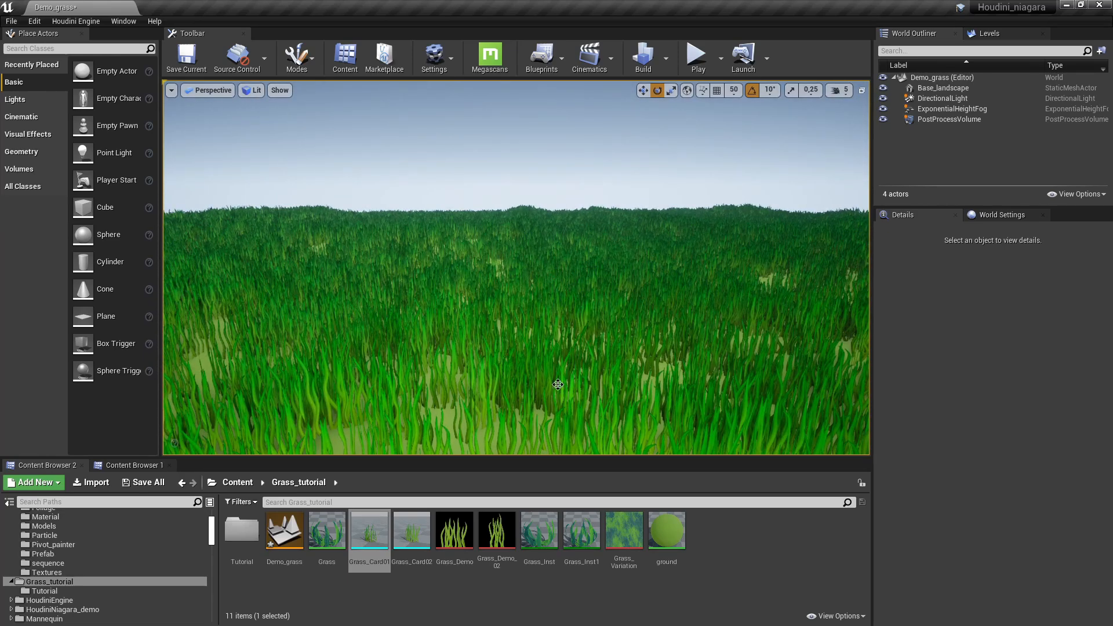
# Open the Grass_Tutorial_mat material from the Tutorial folder and save it.
pyautogui.doubleClick(242, 529)
pyautogui.doubleClick(283, 529)
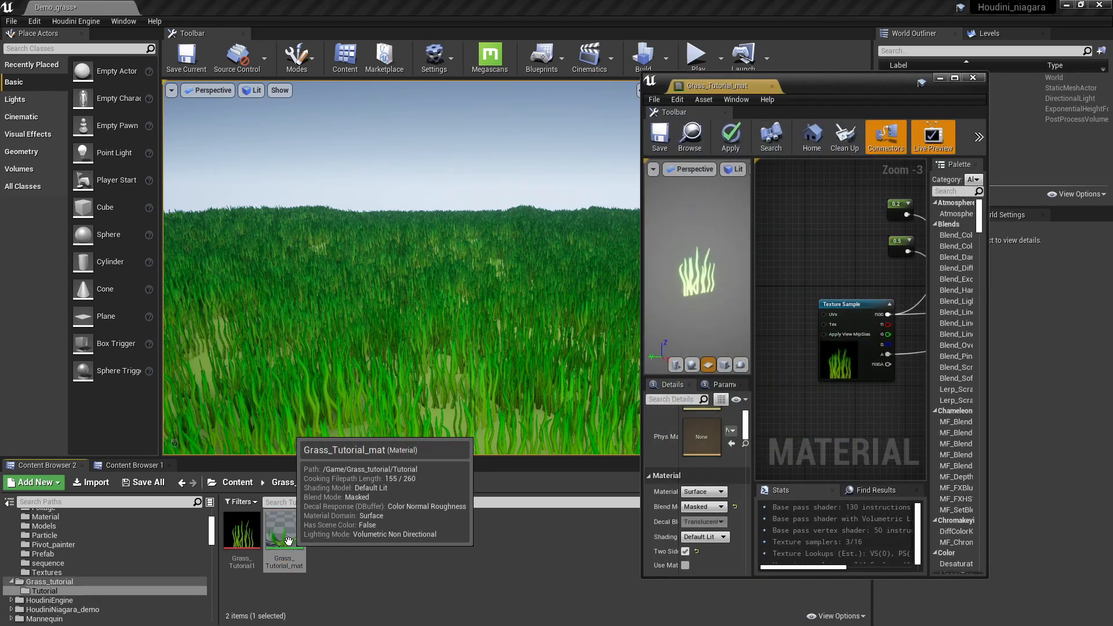
pyautogui.click(661, 137)
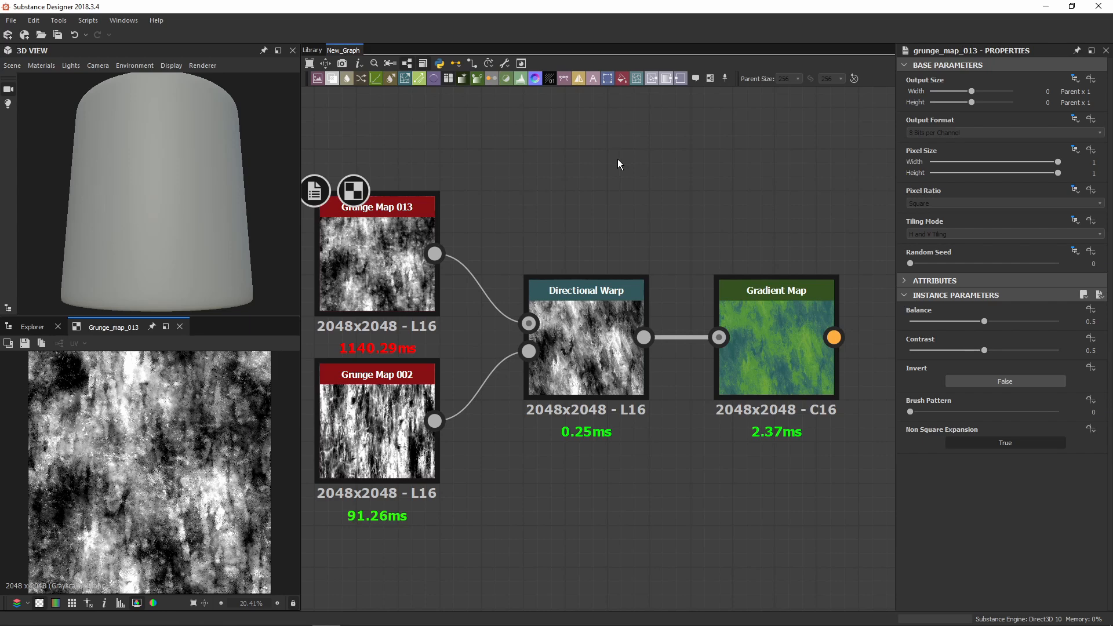
# Switch to Substance Designer and examine how the Grunge Map 002 and Directional Warp nodes shape the variation pattern.
pyautogui.click(352, 403)
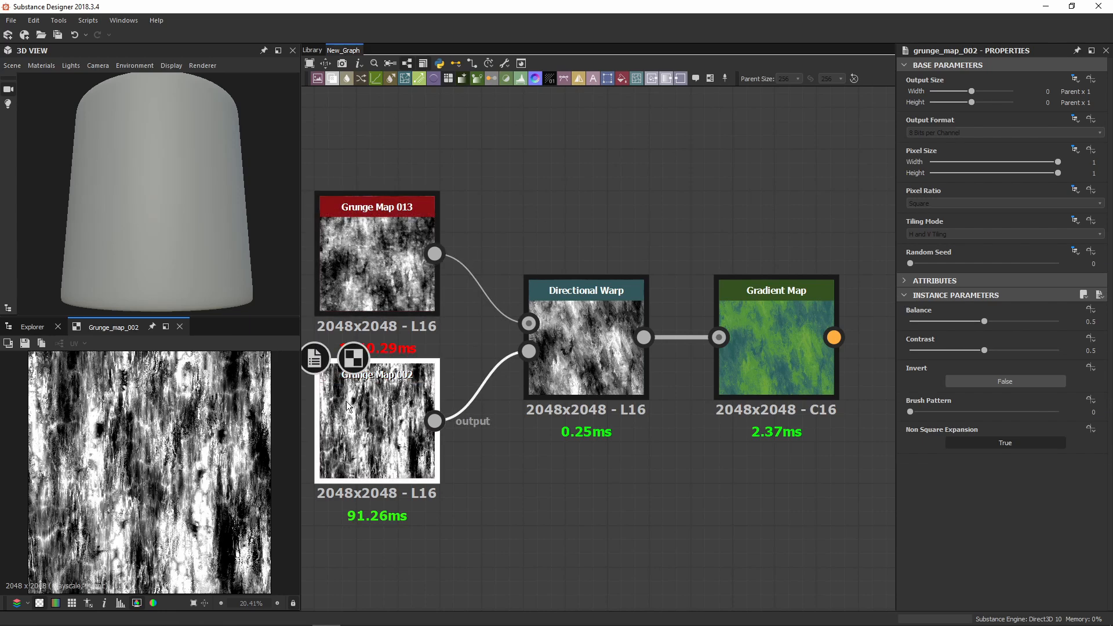
pyautogui.click(569, 343)
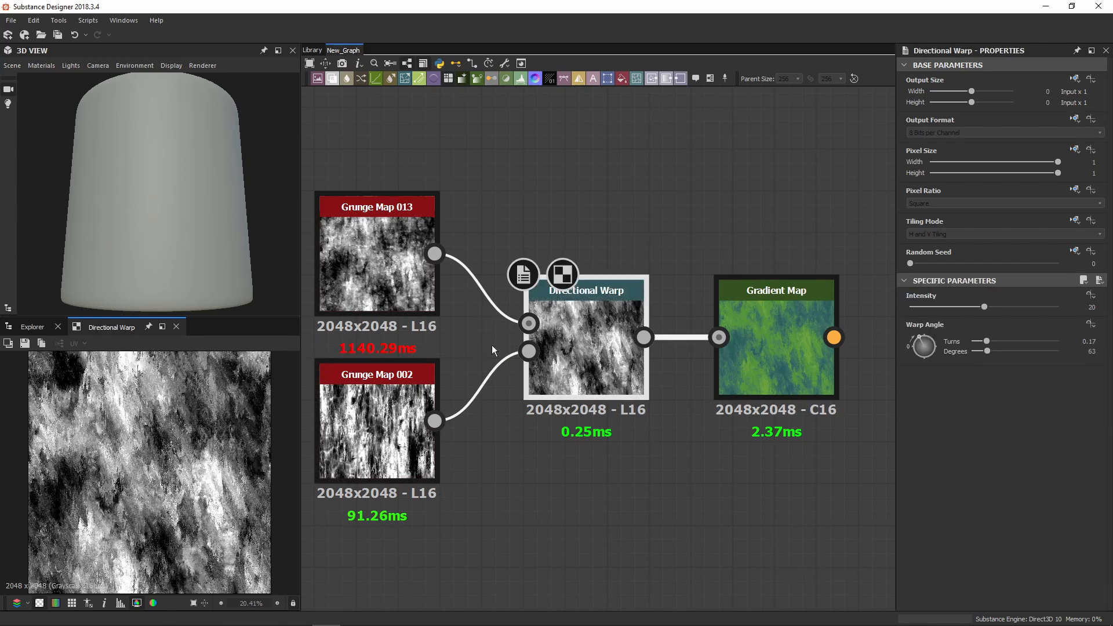
pyautogui.scroll(5, 152, 498)
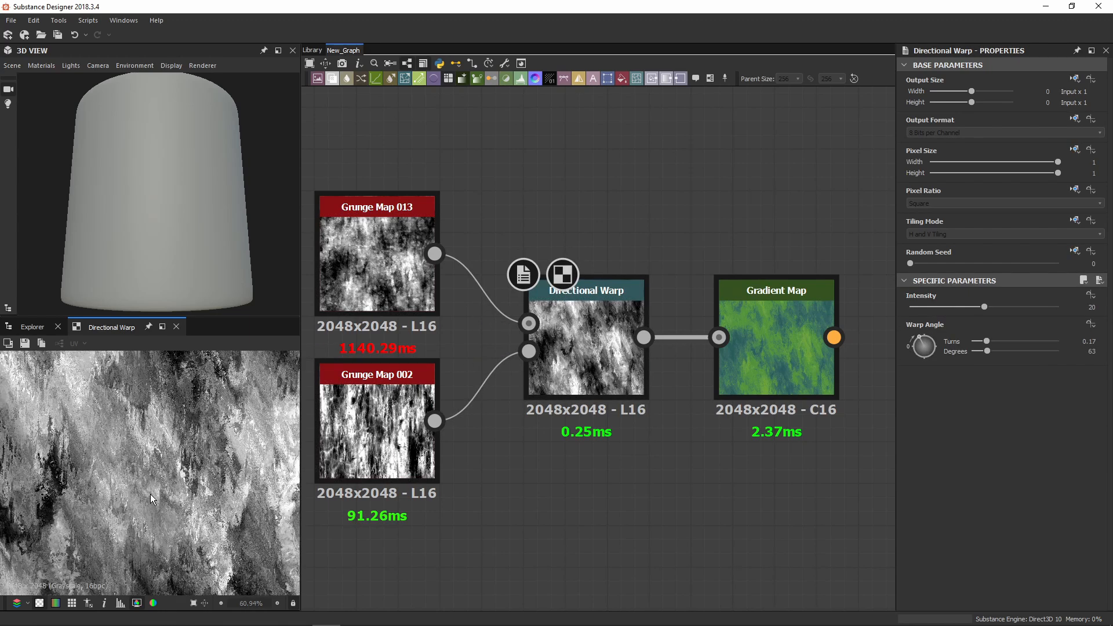
pyautogui.scroll(1, 207, 445)
pyautogui.scroll(1, 179, 467)
pyautogui.scroll(-6, 171, 484)
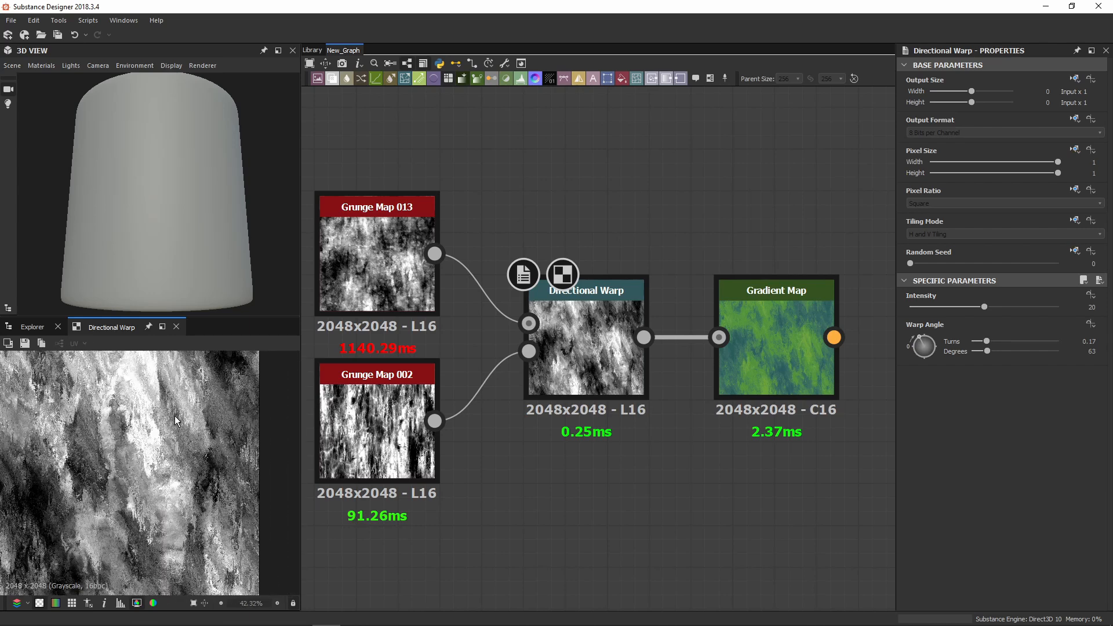
# Examine the Gradient Map node's blue-green colour output up close and as a whole.
pyautogui.click(787, 370)
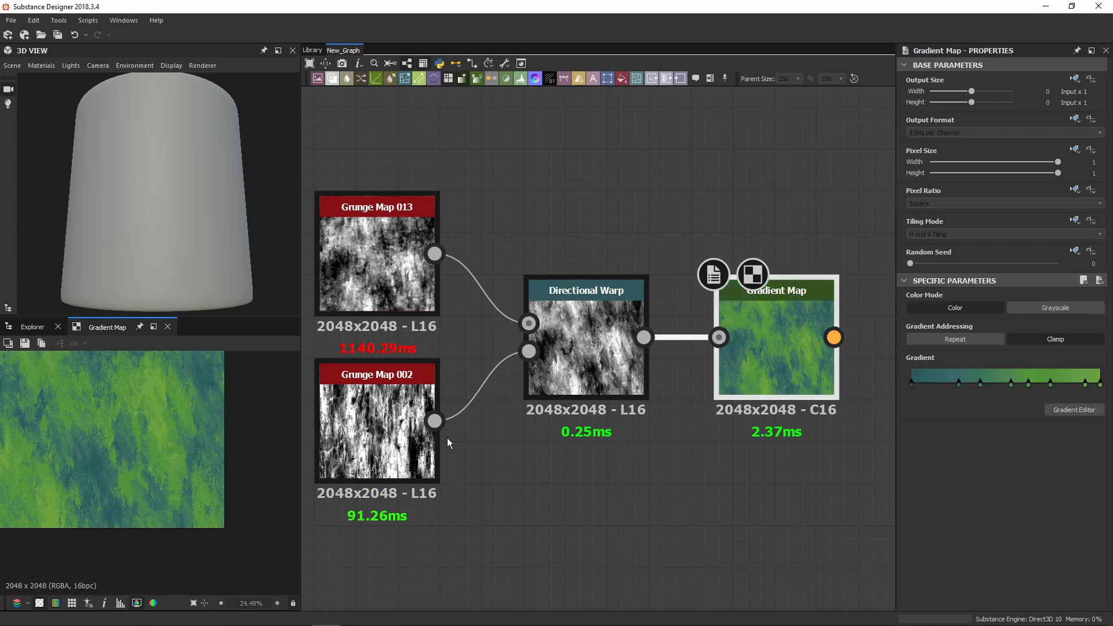
pyautogui.scroll(3, 126, 497)
pyautogui.moveTo(186, 467); pyautogui.dragTo(106, 442, button='middle')
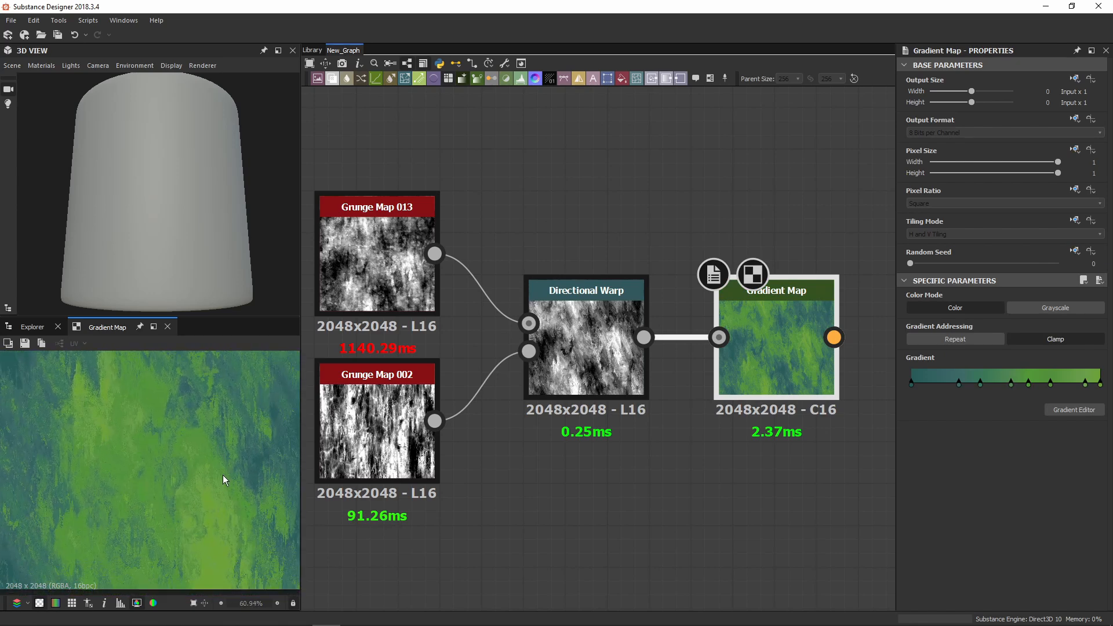
pyautogui.scroll(-2, 182, 429)
pyautogui.moveTo(181, 429)
pyautogui.mouseDown(button='middle')
pyautogui.moveTo(201, 400)
pyautogui.moveTo(165, 467)
pyautogui.moveTo(168, 415)
pyautogui.moveTo(191, 386)
pyautogui.moveTo(248, 424)
pyautogui.moveTo(162, 427)
pyautogui.mouseUp(button='middle')
pyautogui.scroll(-5, 162, 427)
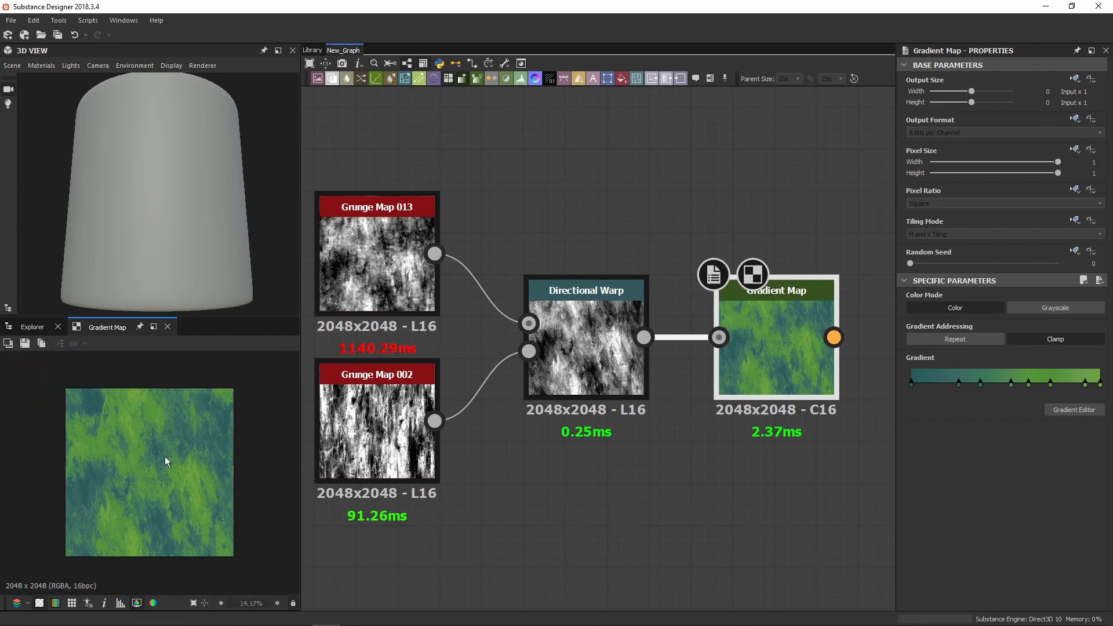
pyautogui.scroll(2, 154, 456)
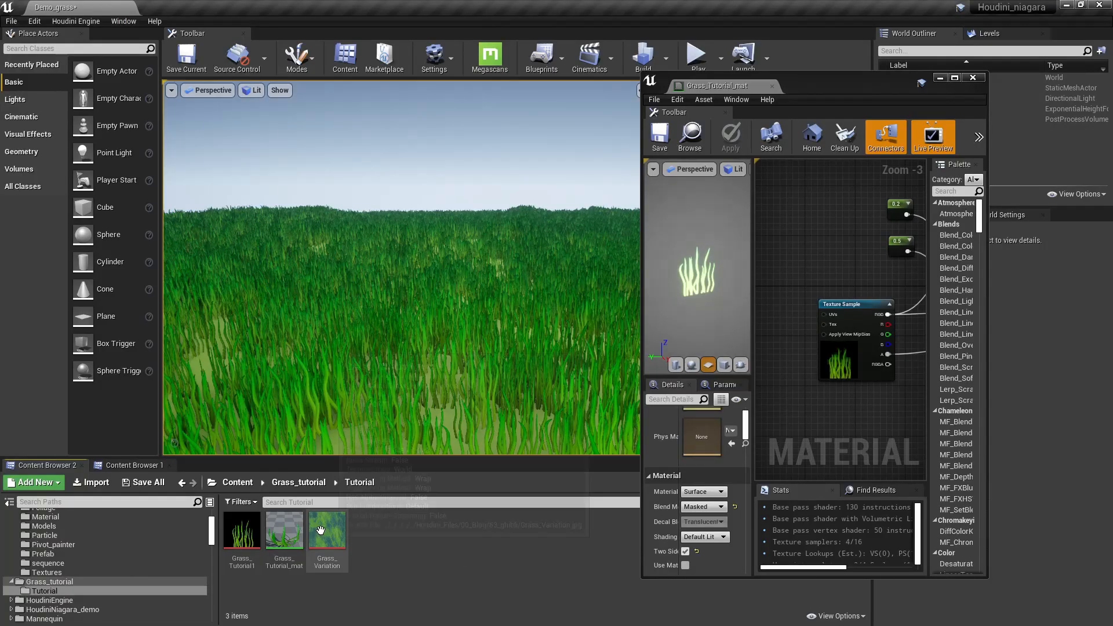
# Switch to Unreal, add the Grass_Variation texture to the Grass_Tutorial_mat graph as a Texture Sample, and place it clear of the existing nodes.
pyautogui.moveTo(327, 529); pyautogui.dragTo(799, 227)
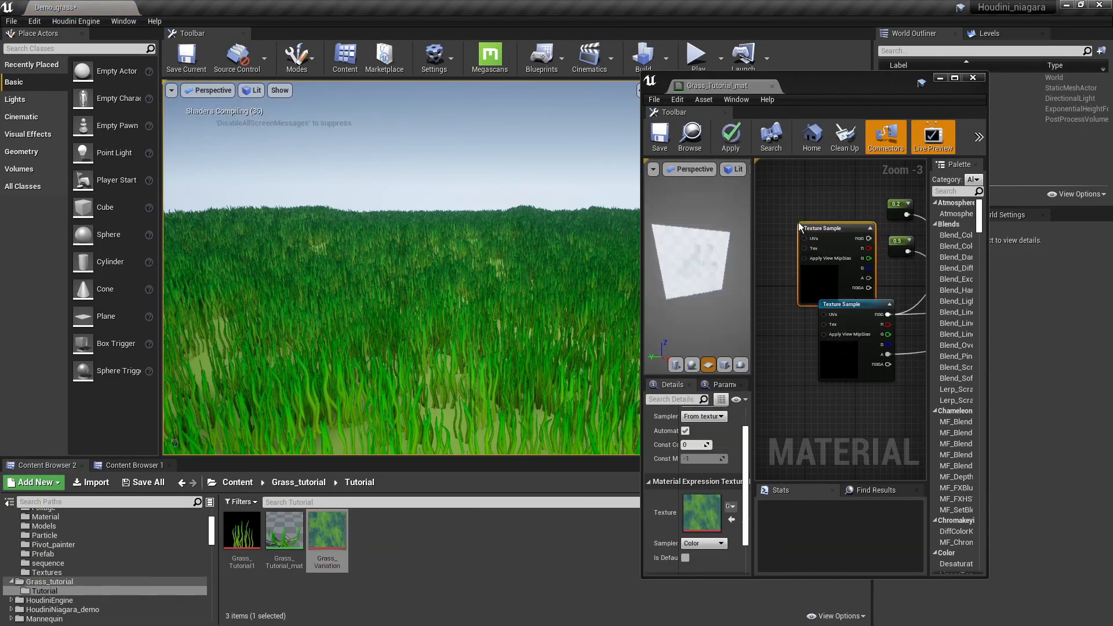
pyautogui.click(955, 77)
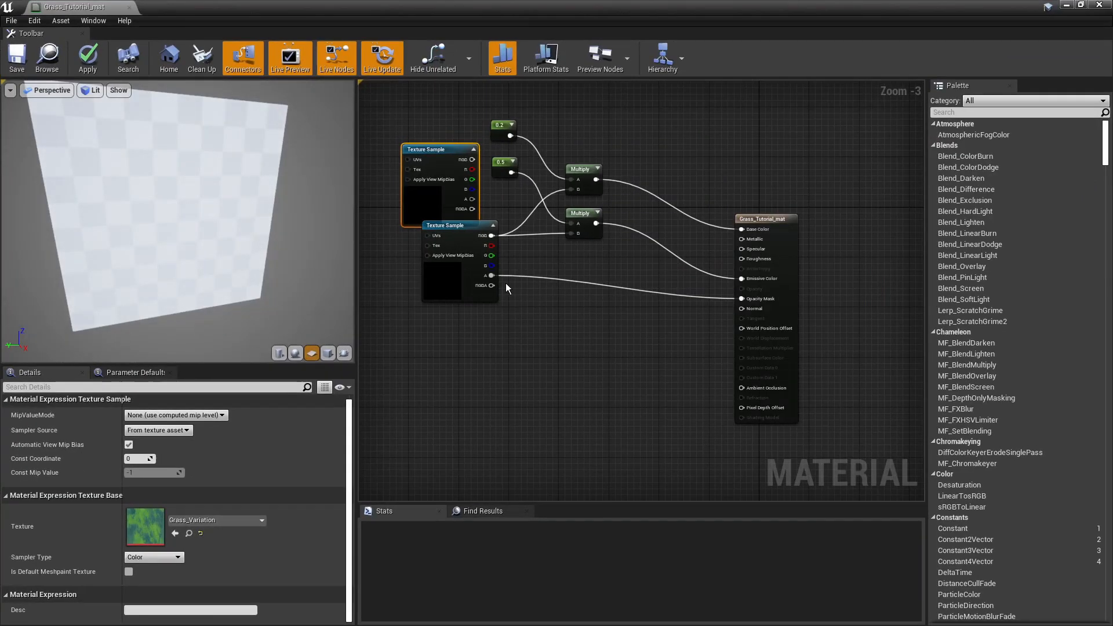
pyautogui.moveTo(630, 277); pyautogui.dragTo(461, 228)
pyautogui.click(550, 204)
pyautogui.moveTo(562, 192); pyautogui.dragTo(627, 247, button='right')
pyautogui.moveTo(515, 293); pyautogui.dragTo(441, 274)
pyautogui.moveTo(584, 224); pyautogui.dragTo(606, 252, button='right')
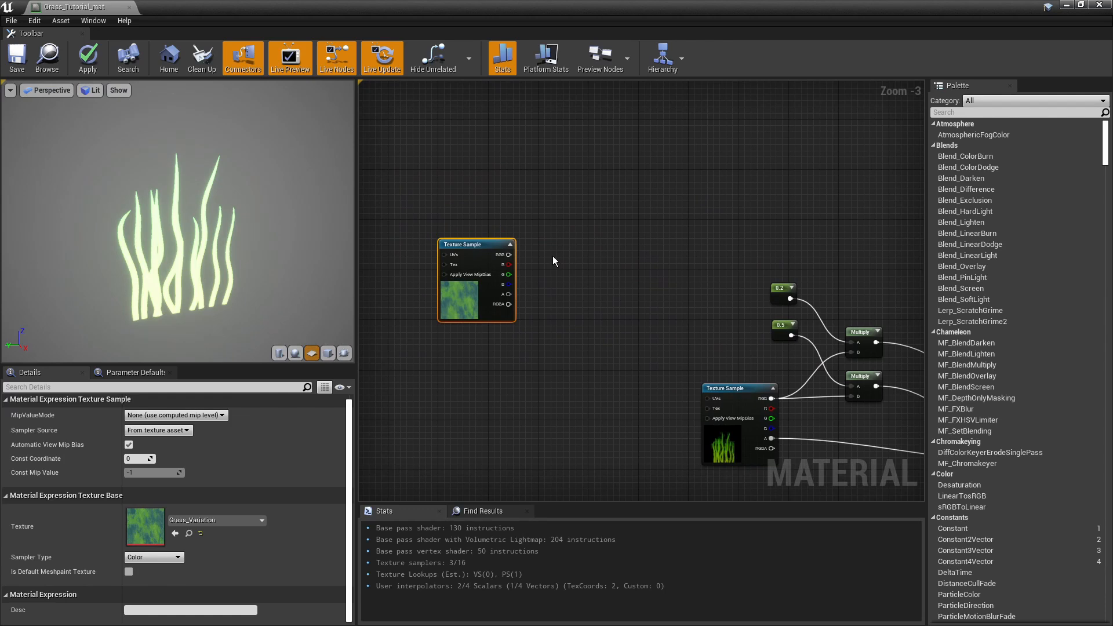
# Add a WorldAlignedTexture node to the graph and arrange the Grass_Variation Texture Sample above it.
pyautogui.click(583, 254)
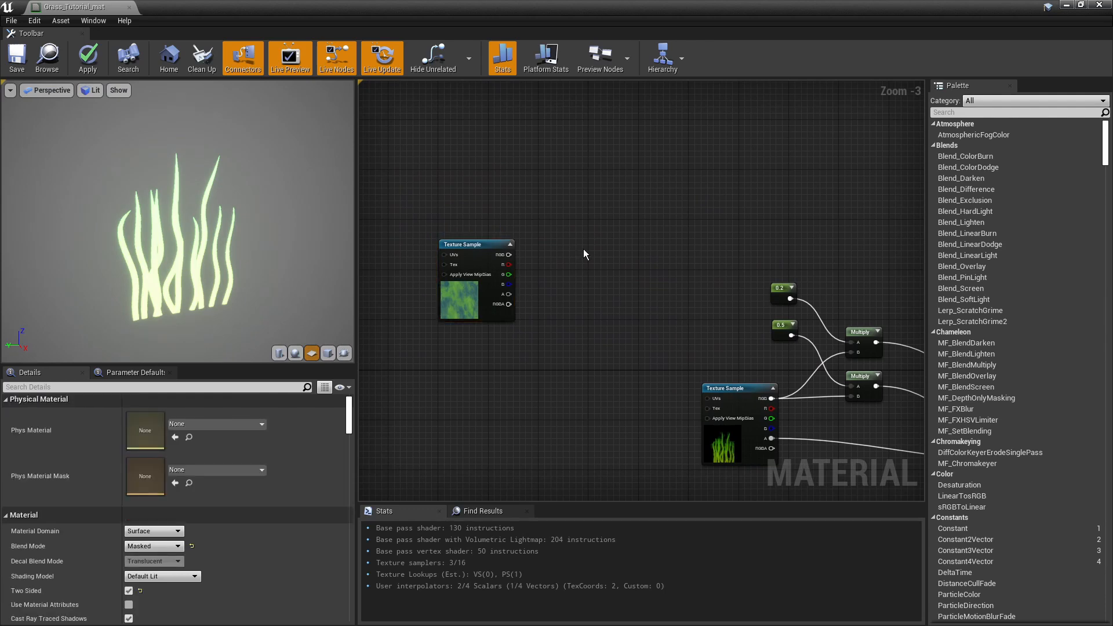
pyautogui.moveTo(582, 253); pyautogui.dragTo(599, 283, button='right')
pyautogui.rightClick(590, 284)
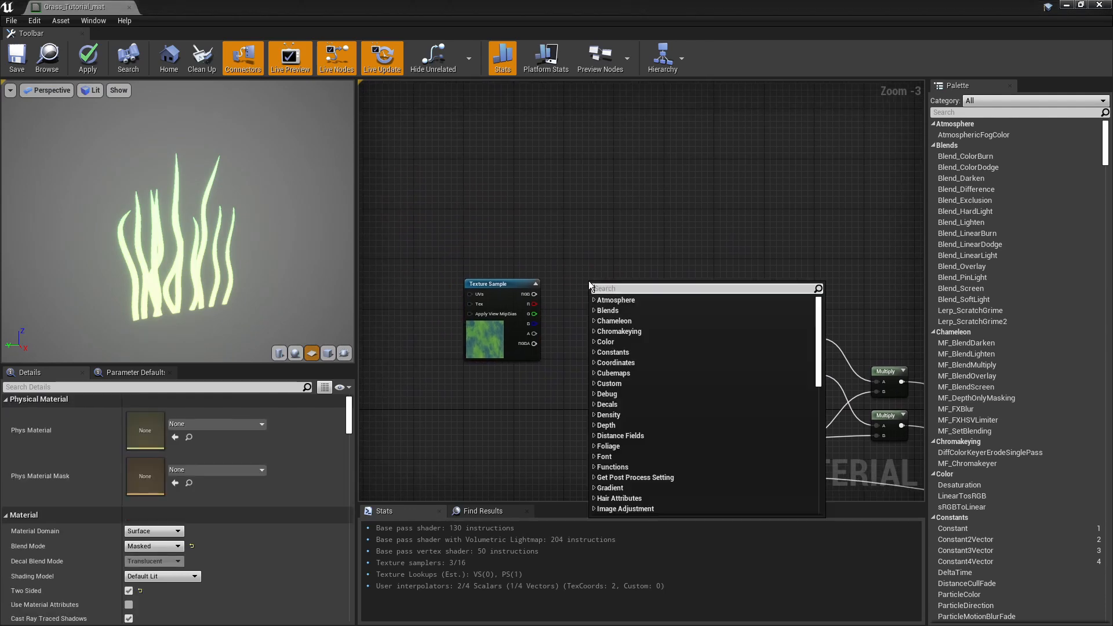
pyautogui.write('worldal')
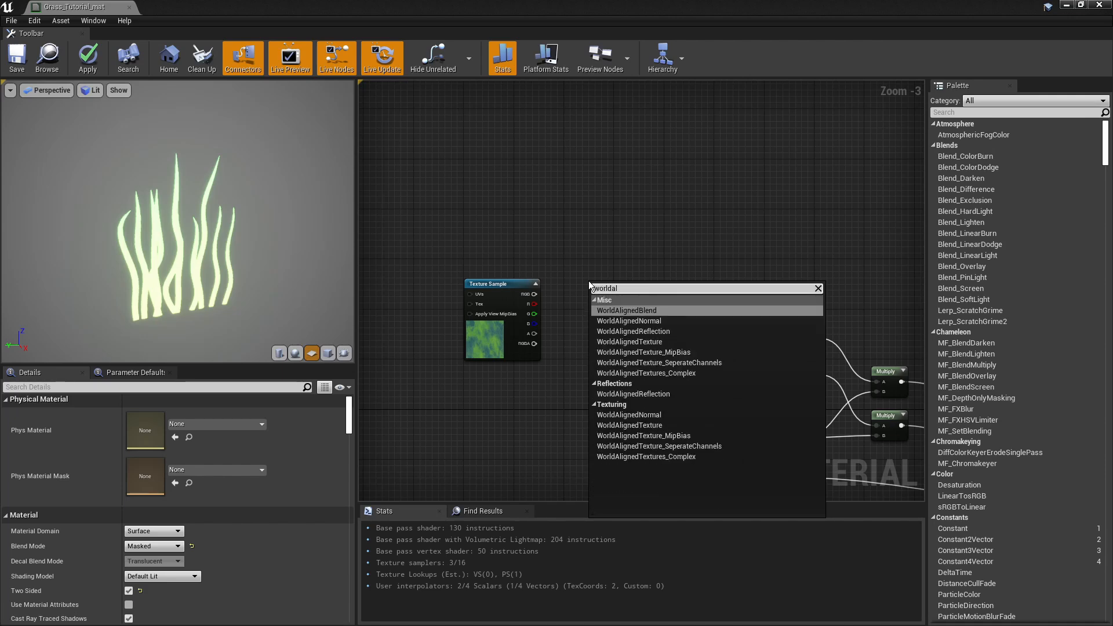
pyautogui.click(652, 343)
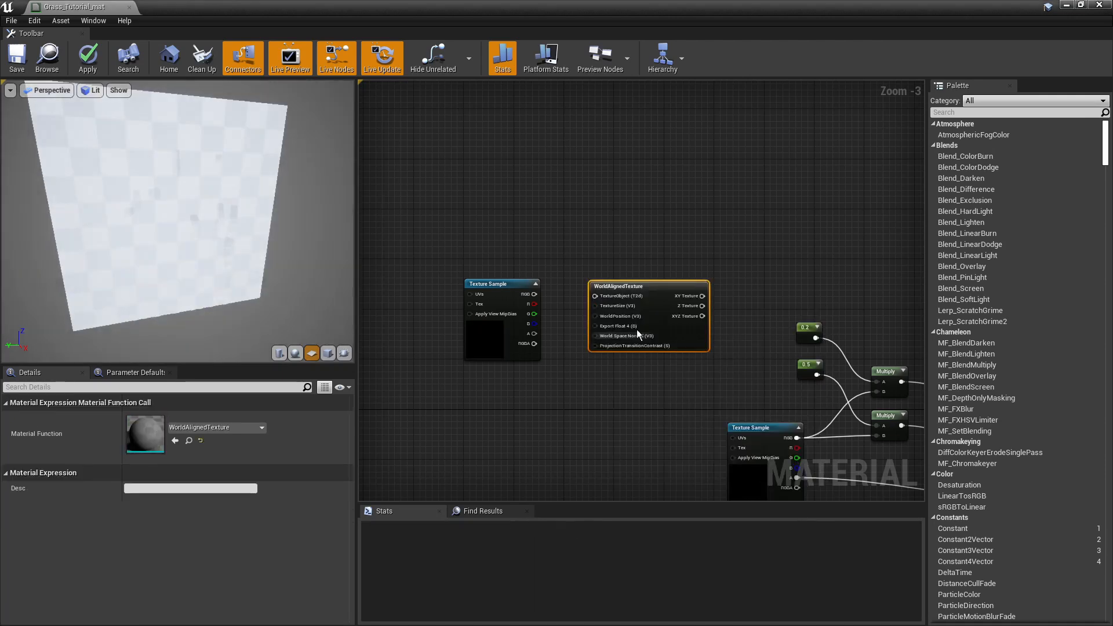
pyautogui.scroll(3, 574, 308)
pyautogui.moveTo(496, 270); pyautogui.dragTo(488, 139)
pyautogui.moveTo(576, 183); pyautogui.dragTo(584, 197, button='right')
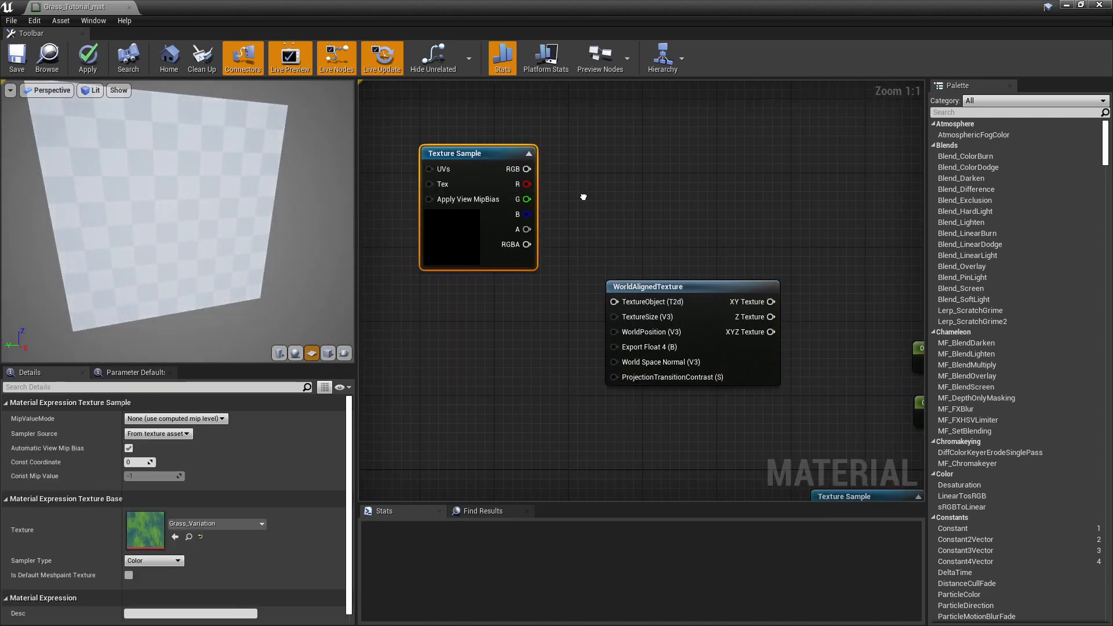
pyautogui.moveTo(631, 287); pyautogui.dragTo(622, 282)
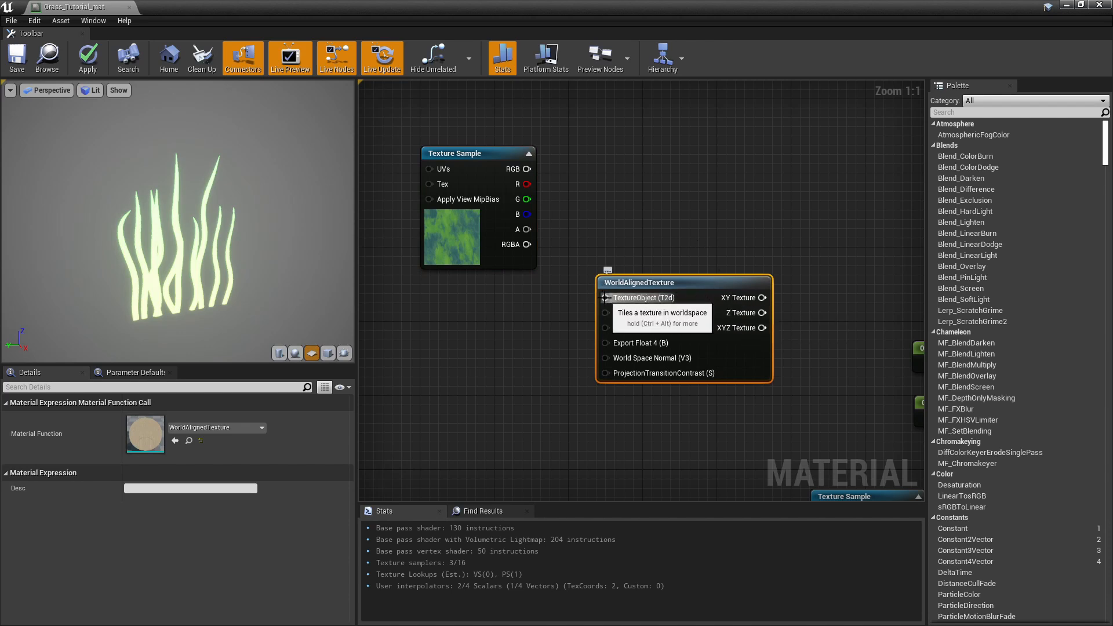
# Move the WorldAlignedTexture node further along the graph and delete the unconnected Grass_Variation Texture Sample.
pyautogui.moveTo(604, 297); pyautogui.dragTo(565, 176)
pyautogui.click(599, 151)
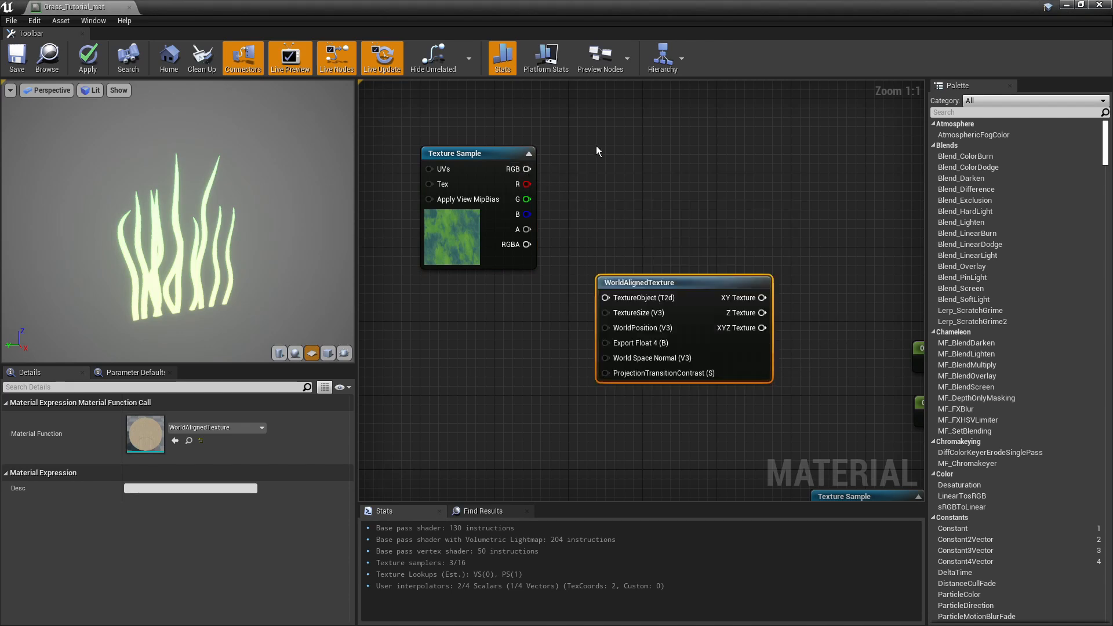
pyautogui.moveTo(653, 281); pyautogui.dragTo(692, 280)
pyautogui.click(570, 285)
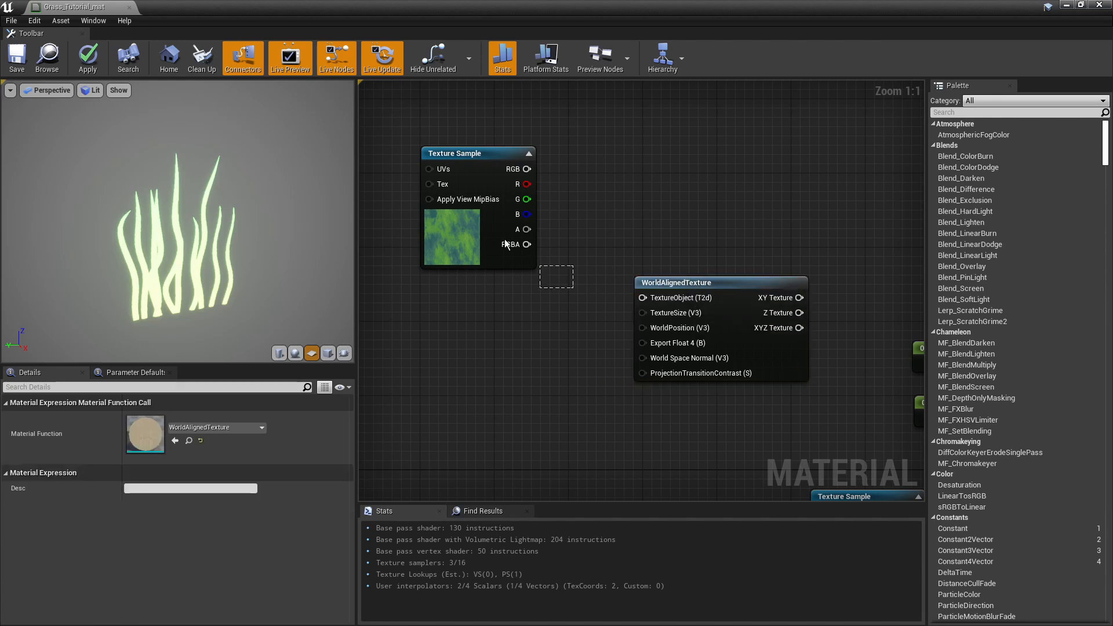
pyautogui.click(510, 243)
pyautogui.press('Delete')
# Promote WorldAlignedTexture's TextureObject input to a parameter using the Grass_Variation texture, and place the parameter node ahead of the function.
pyautogui.rightClick(640, 298)
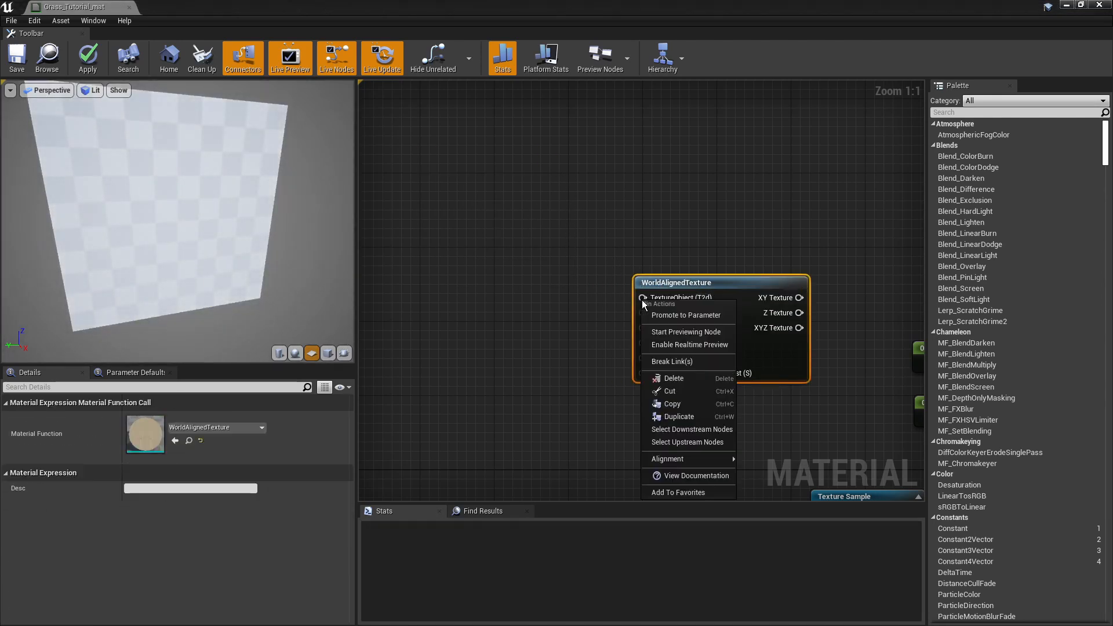
pyautogui.click(654, 315)
pyautogui.moveTo(611, 318); pyautogui.dragTo(487, 234)
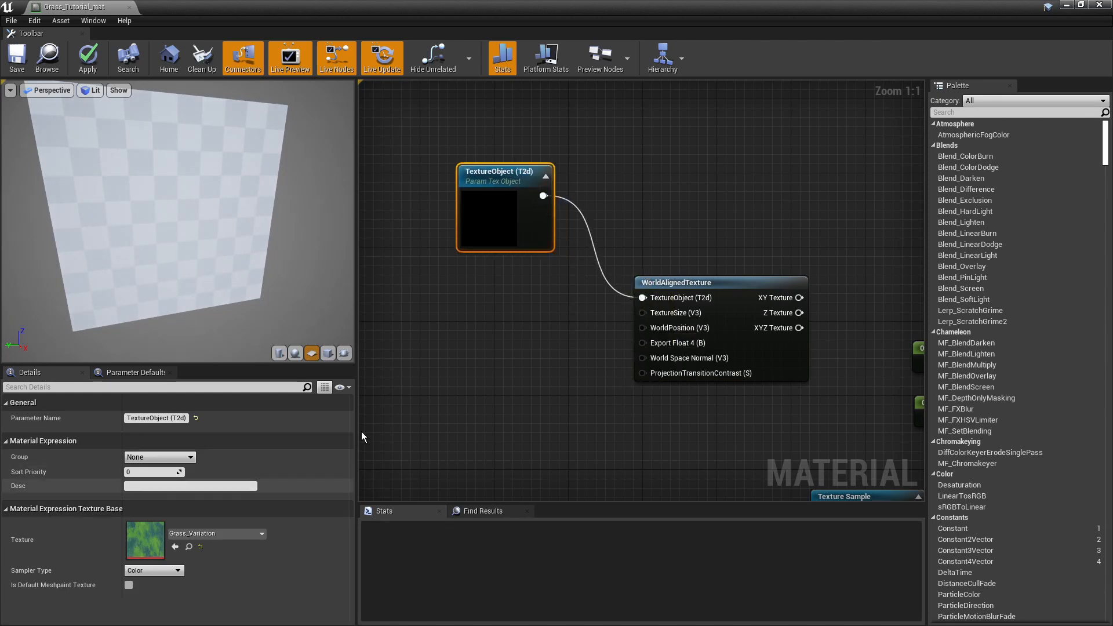
pyautogui.moveTo(521, 216); pyautogui.dragTo(417, 185, button='right')
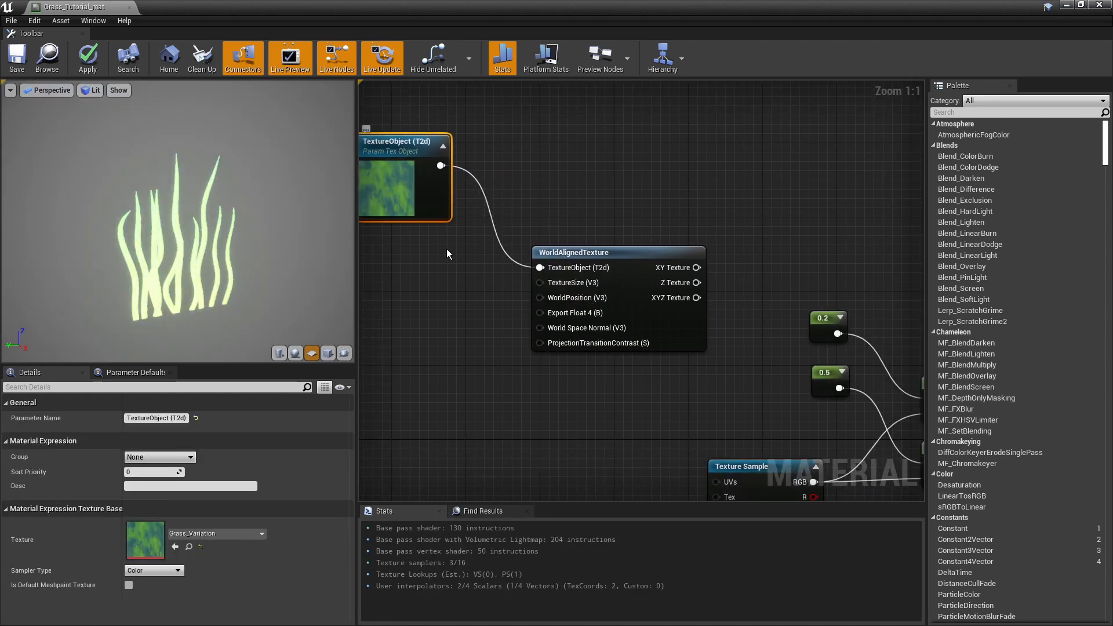
pyautogui.moveTo(434, 221); pyautogui.dragTo(470, 190, button='right')
pyautogui.click(545, 238)
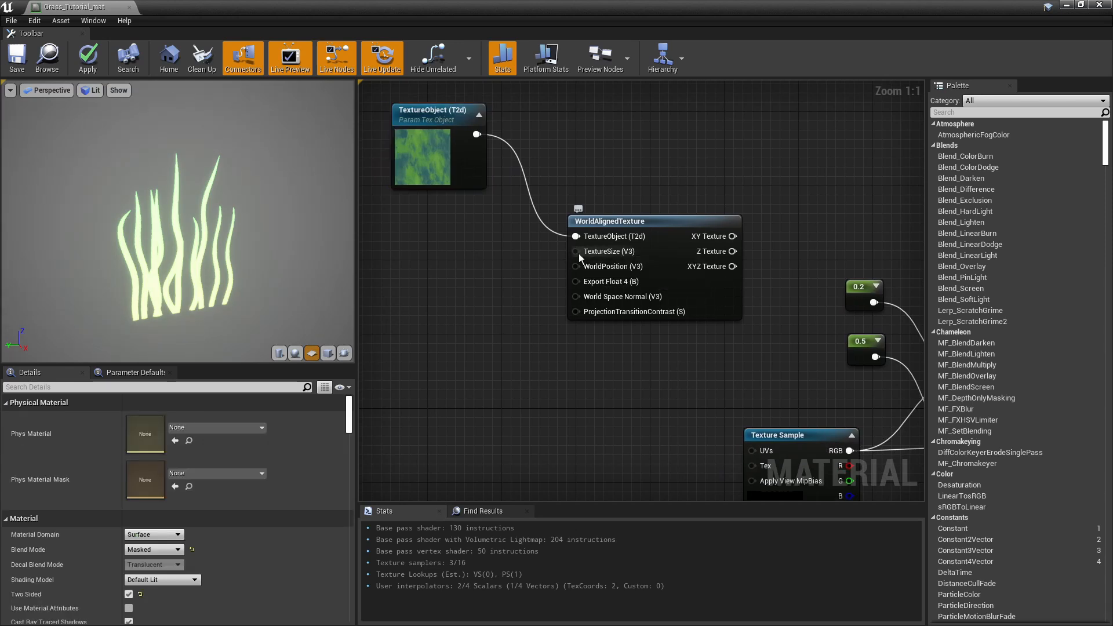
# Add a constant with value 1000 and connect it to WorldAlignedTexture's TextureSize input.
pyautogui.click(456, 252)
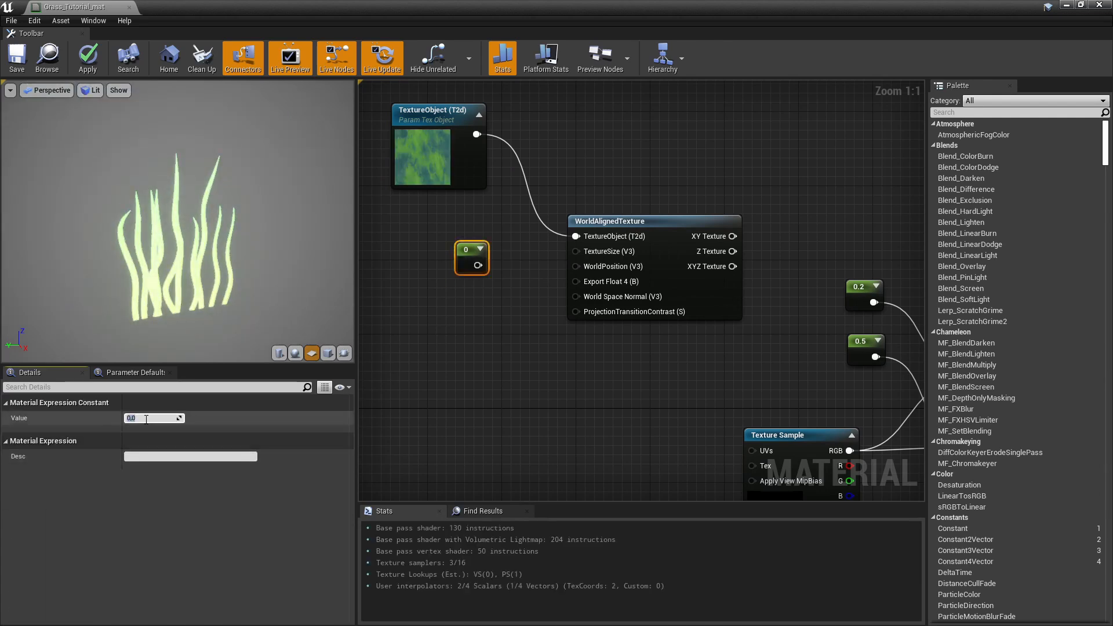
pyautogui.press('Return')
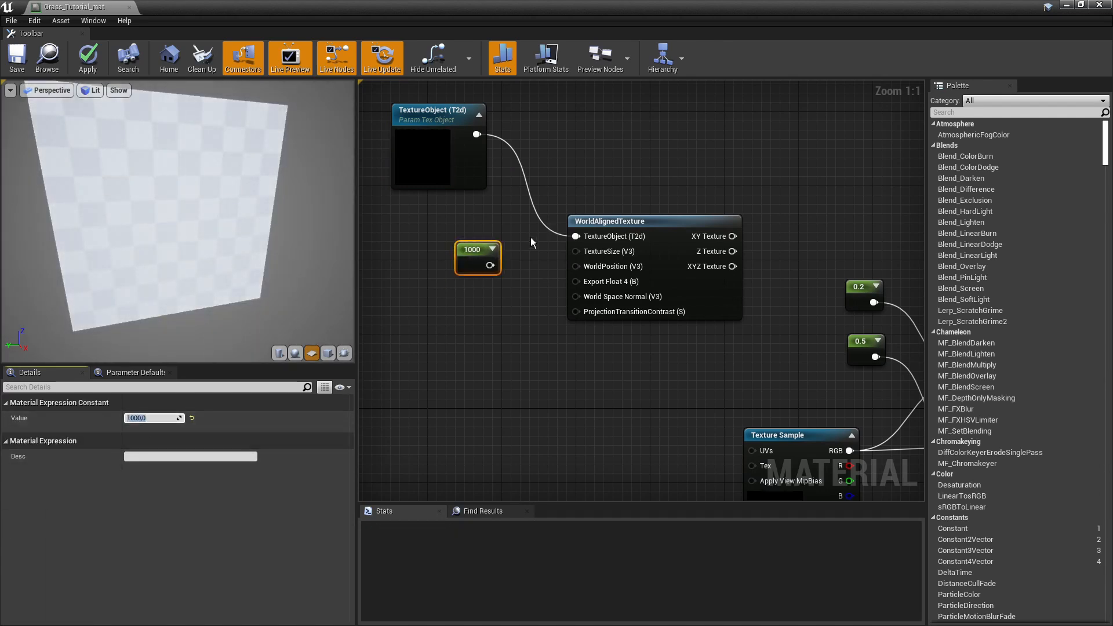
pyautogui.moveTo(488, 266); pyautogui.dragTo(575, 252)
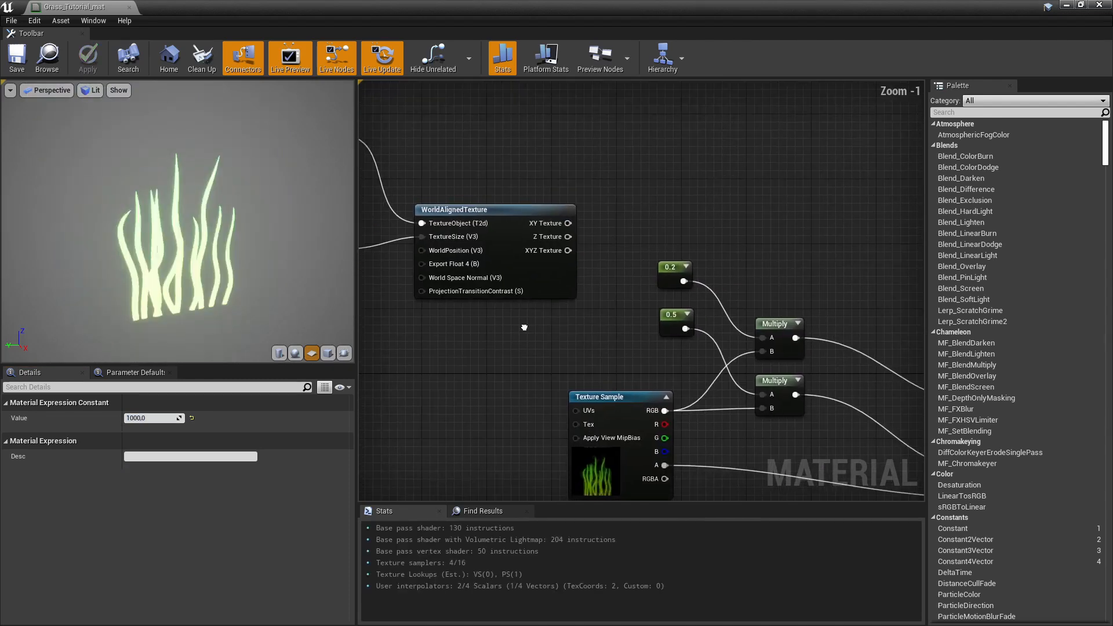
# Move the grass Texture Sample away from the Multiply nodes and transfer its RGB connections to WorldAlignedTexture's Z Texture output.
pyautogui.moveTo(524, 325); pyautogui.dragTo(619, 326, button='right')
pyautogui.moveTo(671, 395); pyautogui.dragTo(548, 387)
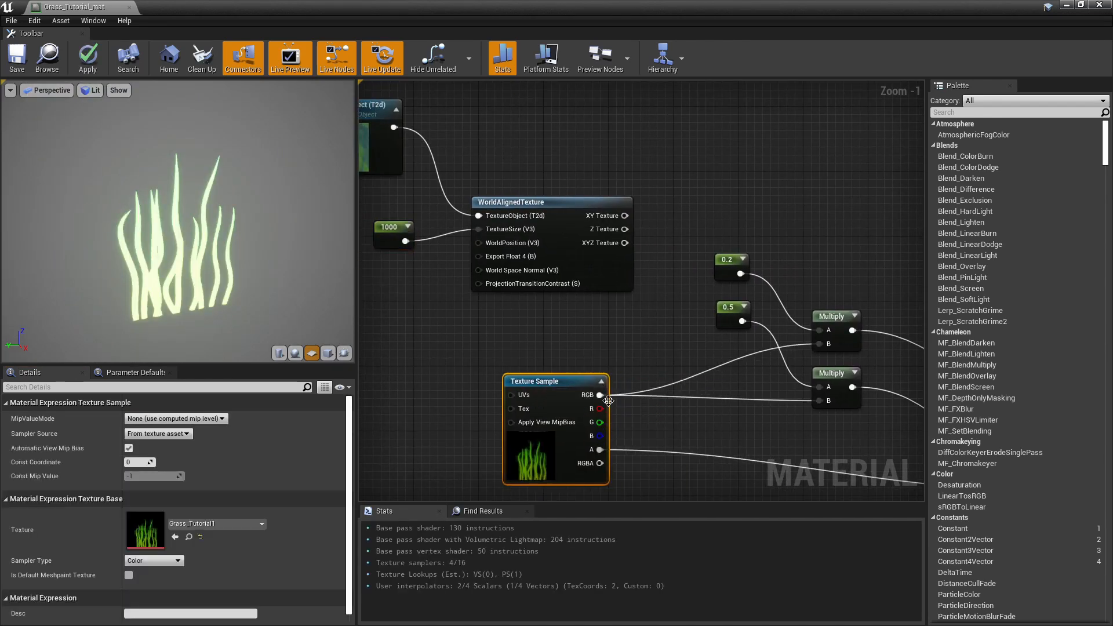
pyautogui.keyDown('ctrl'); pyautogui.moveTo(599, 395); pyautogui.dragTo(625, 230); pyautogui.keyUp('ctrl')
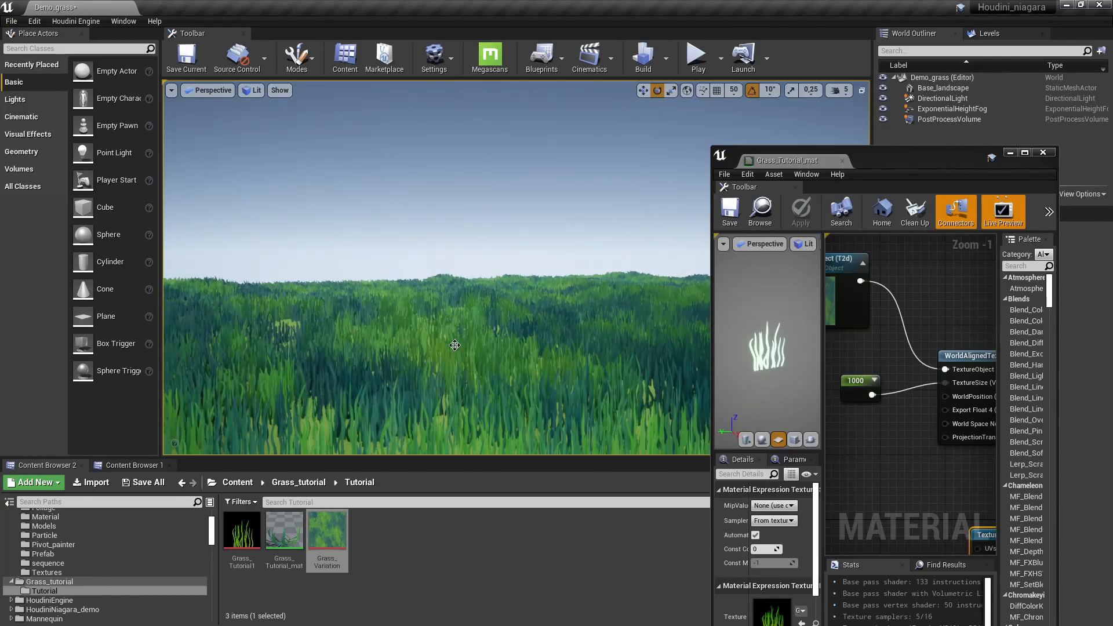
# Examine the world-aligned colour variation on the landscape grass from several viewpoints alongside the WorldAlignedTexture setup.
pyautogui.press('w')
pyautogui.moveTo(455, 346); pyautogui.dragTo(469, 317, button='right')
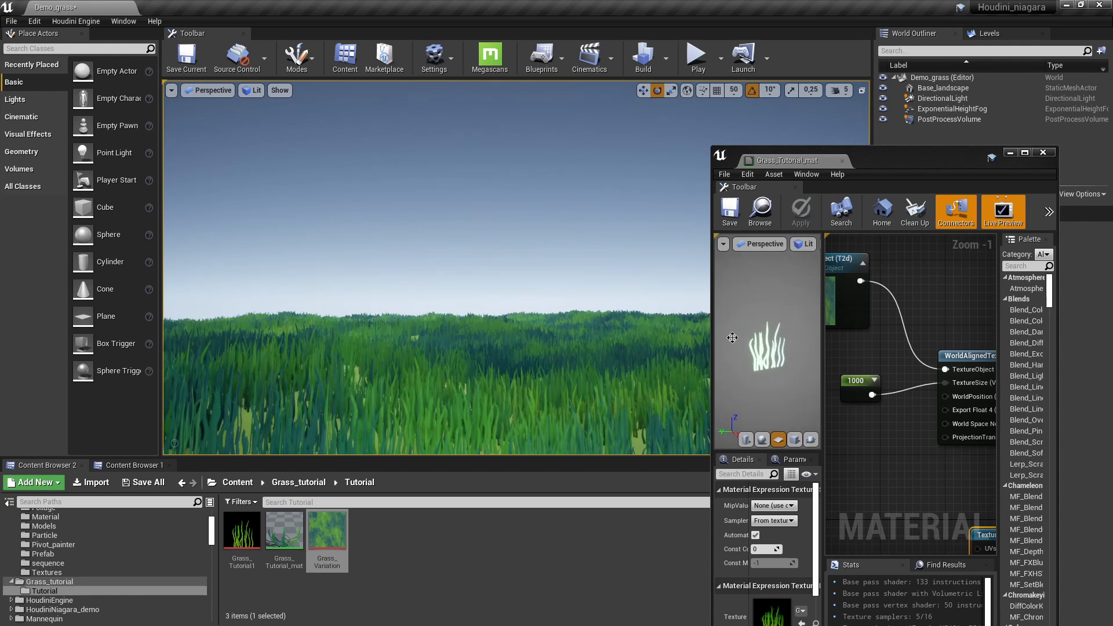
pyautogui.scroll(-2, 888, 346)
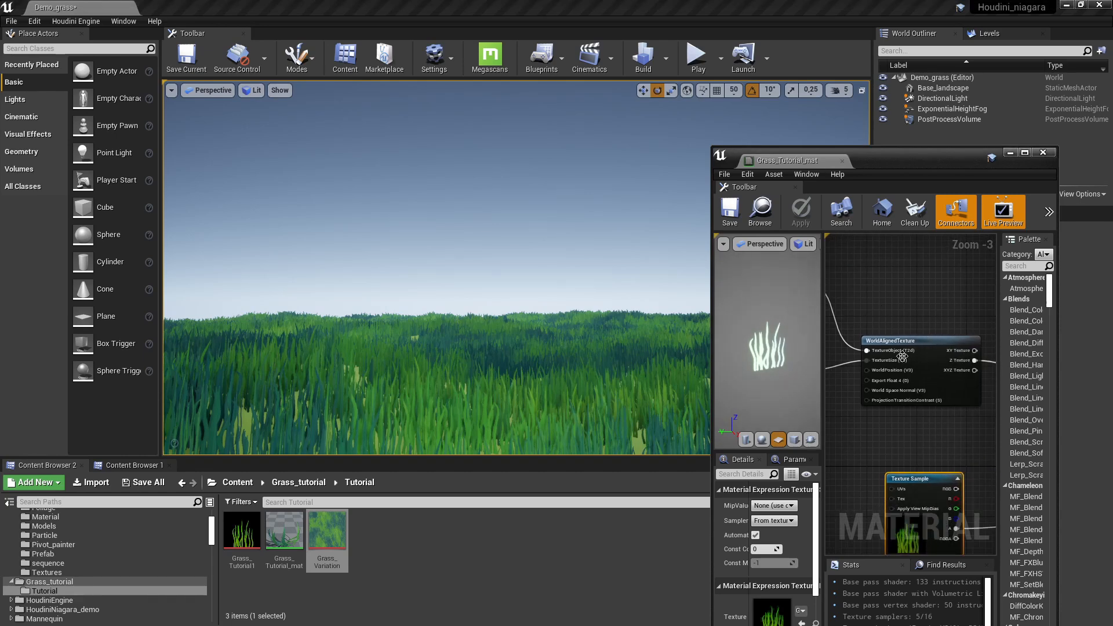
pyautogui.click(913, 302)
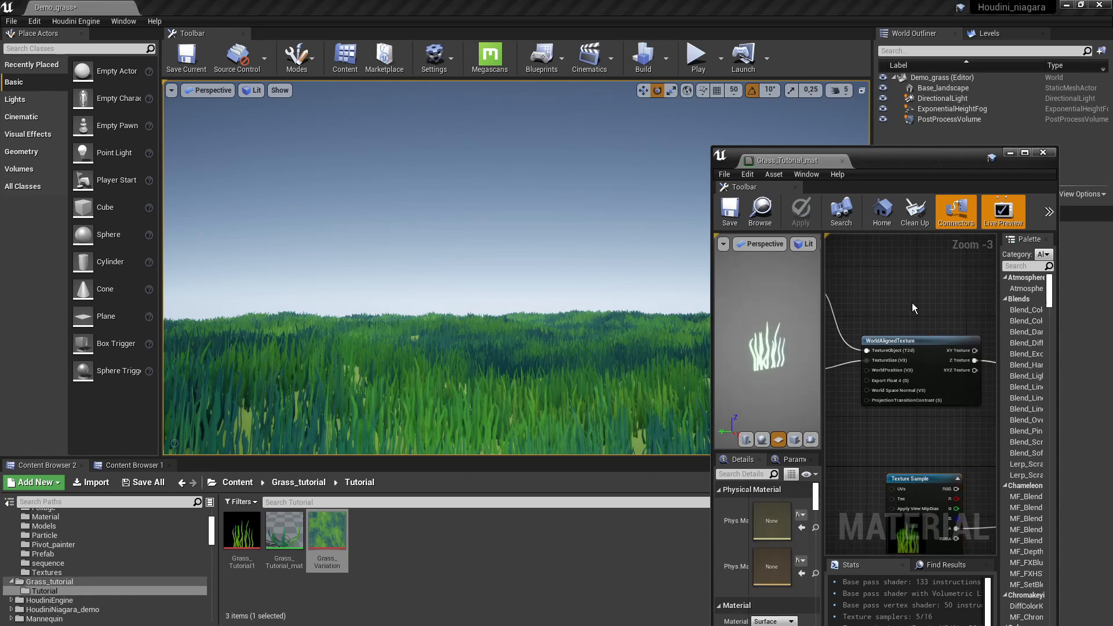
pyautogui.moveTo(671, 306); pyautogui.dragTo(628, 301, button='right')
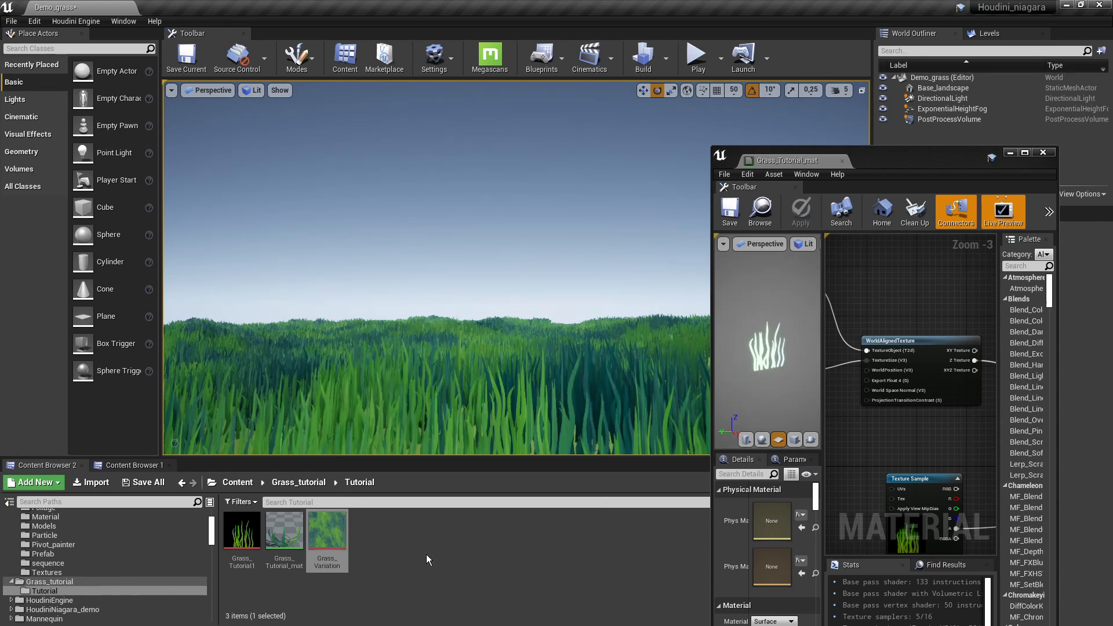
pyautogui.moveTo(906, 161); pyautogui.dragTo(896, 128)
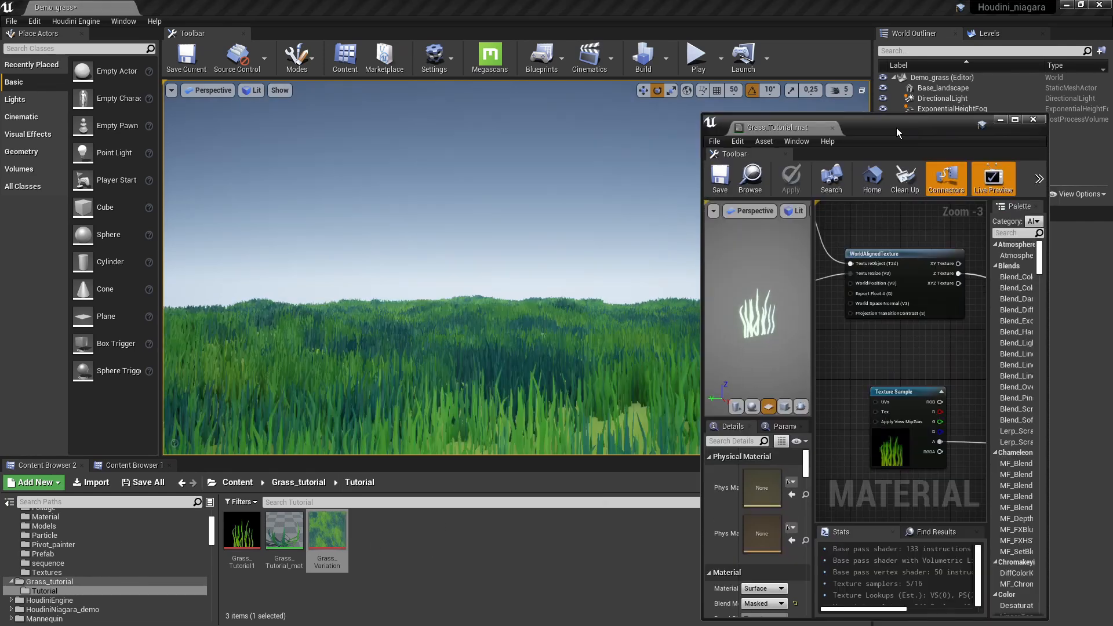
# Convert the 1000 constant feeding TextureSize into a parameter named Size noise and move it clear of WorldAlignedTexture.
pyautogui.click(1015, 120)
pyautogui.moveTo(365, 168); pyautogui.dragTo(592, 300, button='right')
pyautogui.scroll(3, 591, 300)
pyautogui.rightClick(566, 300)
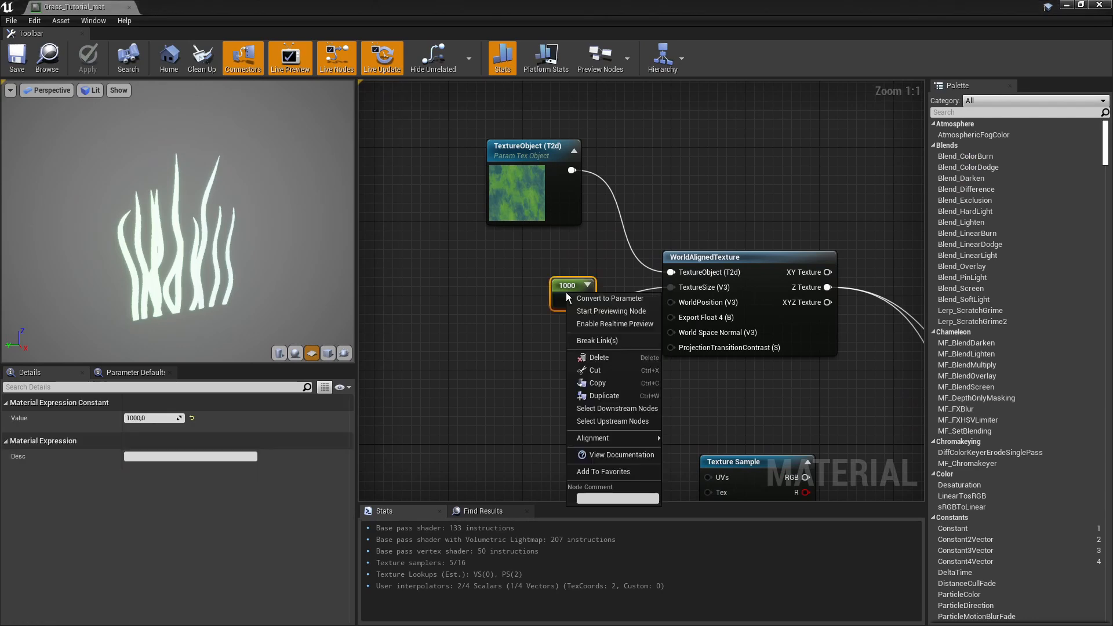
pyautogui.click(583, 302)
pyautogui.write('Size')
pyautogui.press('Return')
pyautogui.moveTo(556, 293); pyautogui.dragTo(518, 274)
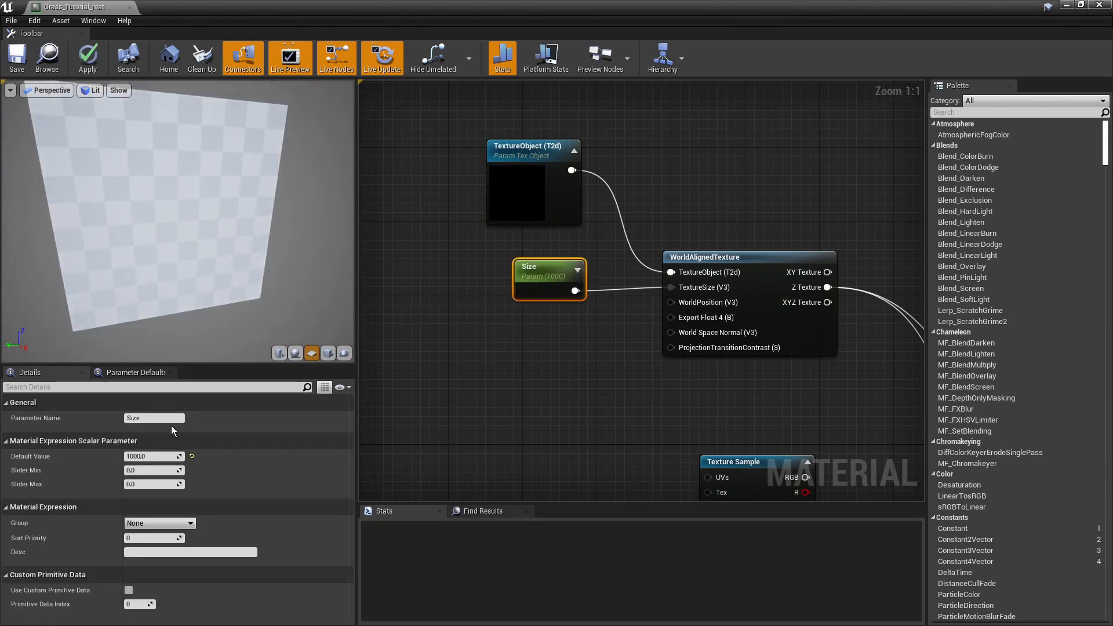
pyautogui.click(164, 418)
pyautogui.write('noise')
pyautogui.press('Return')
# Convert the 0.2 constant feeding the Base Color Multiply into a parameter named Color boost.
pyautogui.moveTo(666, 379); pyautogui.dragTo(279, 337, button='right')
pyautogui.click(545, 262)
pyautogui.rightClick(545, 262)
pyautogui.click(556, 267)
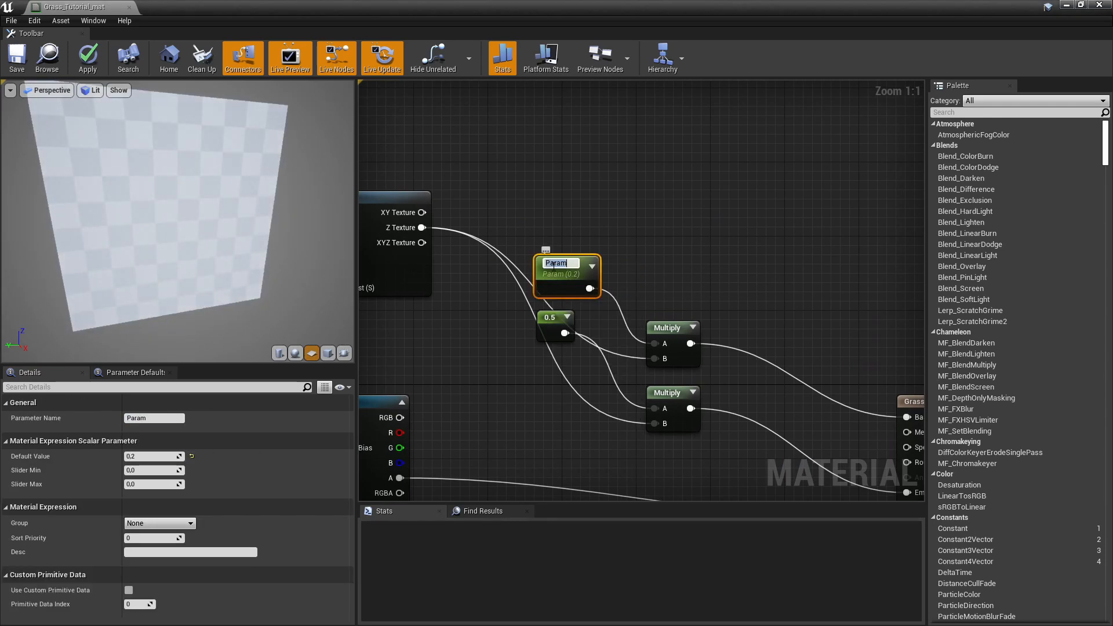
pyautogui.write('Color boost')
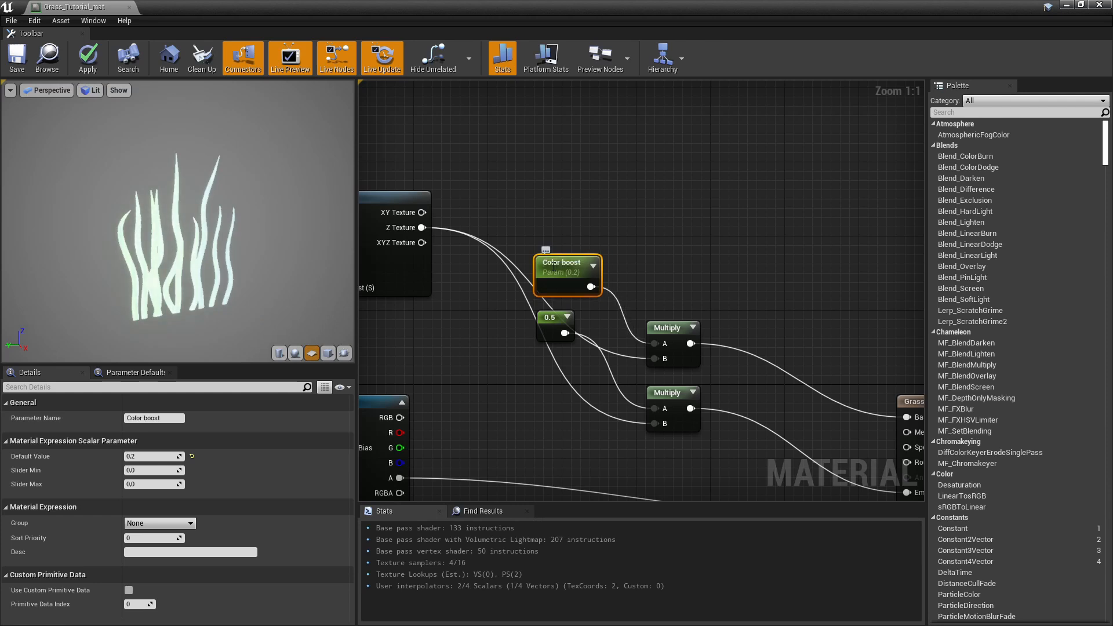
# Convert the 0.5 constant feeding the emissive Multiply into a parameter named Emissive boost.
pyautogui.rightClick(551, 318)
pyautogui.click(565, 325)
pyautogui.write('Em')
pyautogui.write('issive boost')
pyautogui.press('Return')
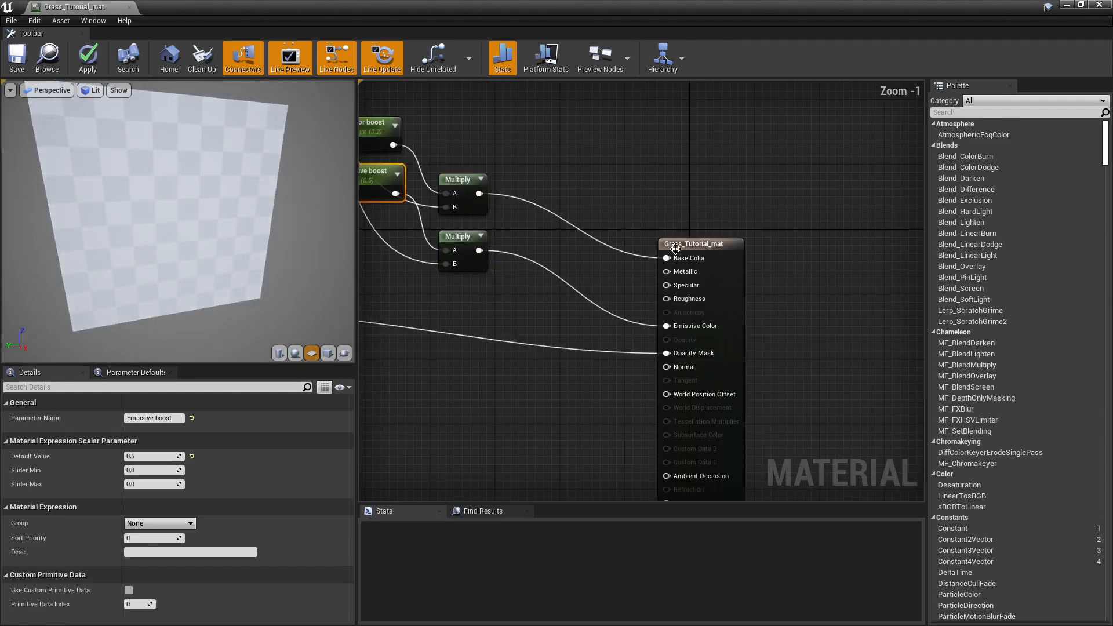
# Add a constant with value 0 and connect it to the material's Specular input.
pyautogui.scroll(1, 672, 284)
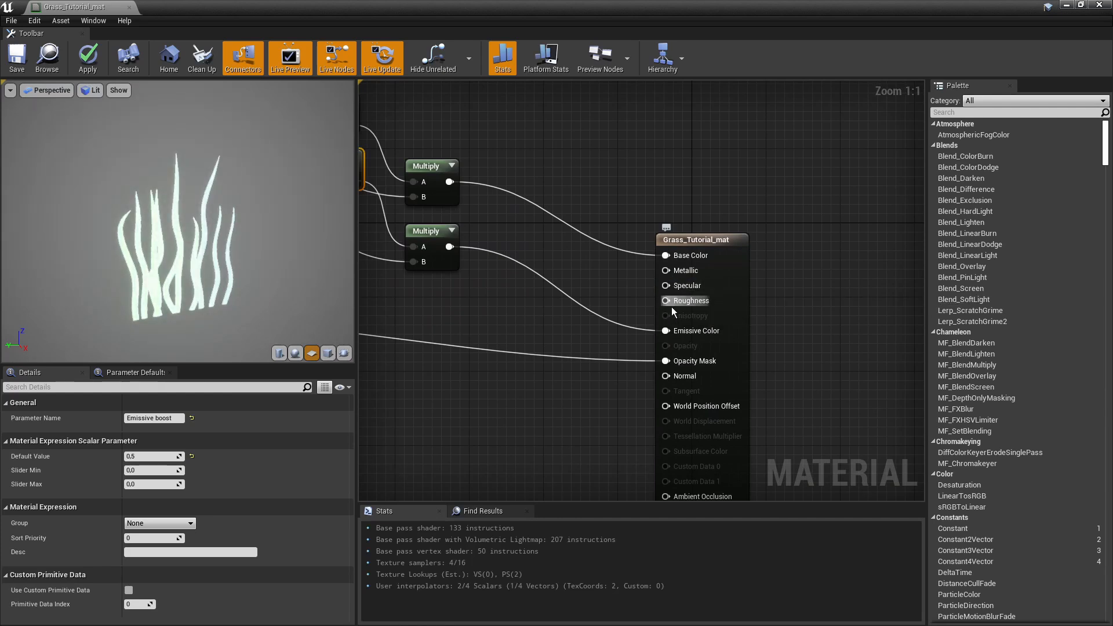
pyautogui.moveTo(606, 286); pyautogui.dragTo(642, 293, button='right')
pyautogui.press('1')
pyautogui.click(618, 278)
pyautogui.moveTo(631, 283); pyautogui.dragTo(704, 294)
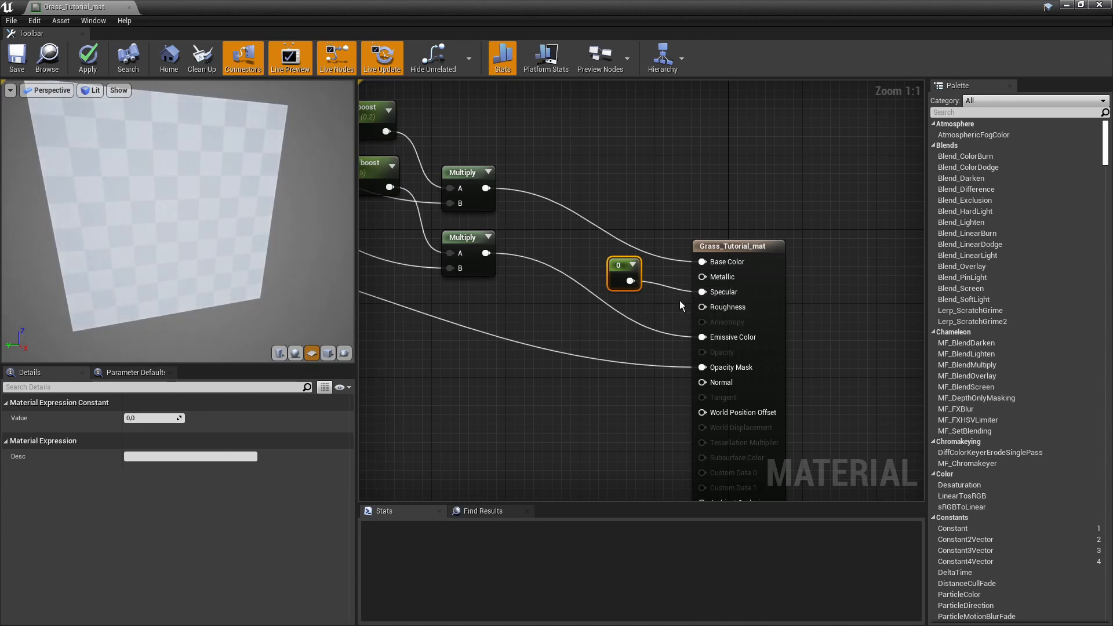
# Connect a second constant to the material's Roughness input, set it to 1, and place it below the Specular constant.
pyautogui.moveTo(624, 349); pyautogui.dragTo(702, 306)
pyautogui.click(129, 418)
pyautogui.click(581, 395)
pyautogui.moveTo(612, 333); pyautogui.dragTo(621, 306)
pyautogui.click(606, 401)
pyautogui.moveTo(606, 401); pyautogui.dragTo(712, 336, button='right')
pyautogui.scroll(-1, 617, 375)
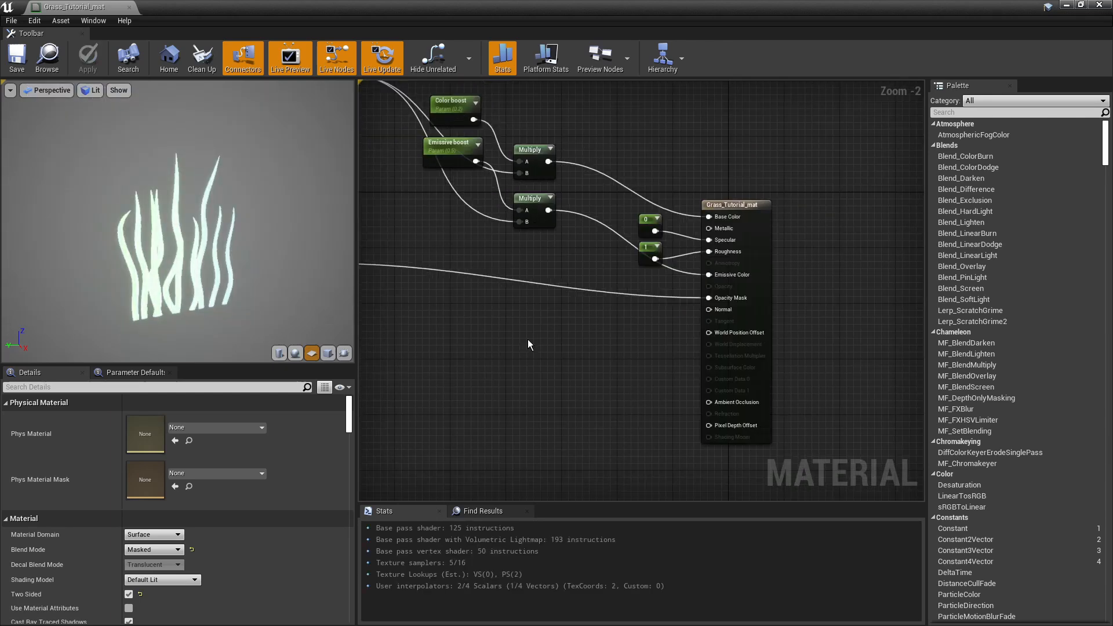
# Create a material instance of Grass_Tutorial_mat and assign it to the Grass_Card01 mesh's material slot, closing the mesh editor.
pyautogui.moveTo(528, 339); pyautogui.dragTo(726, 377, button='right')
pyautogui.scroll(-2, 677, 401)
pyautogui.scroll(2, 640, 378)
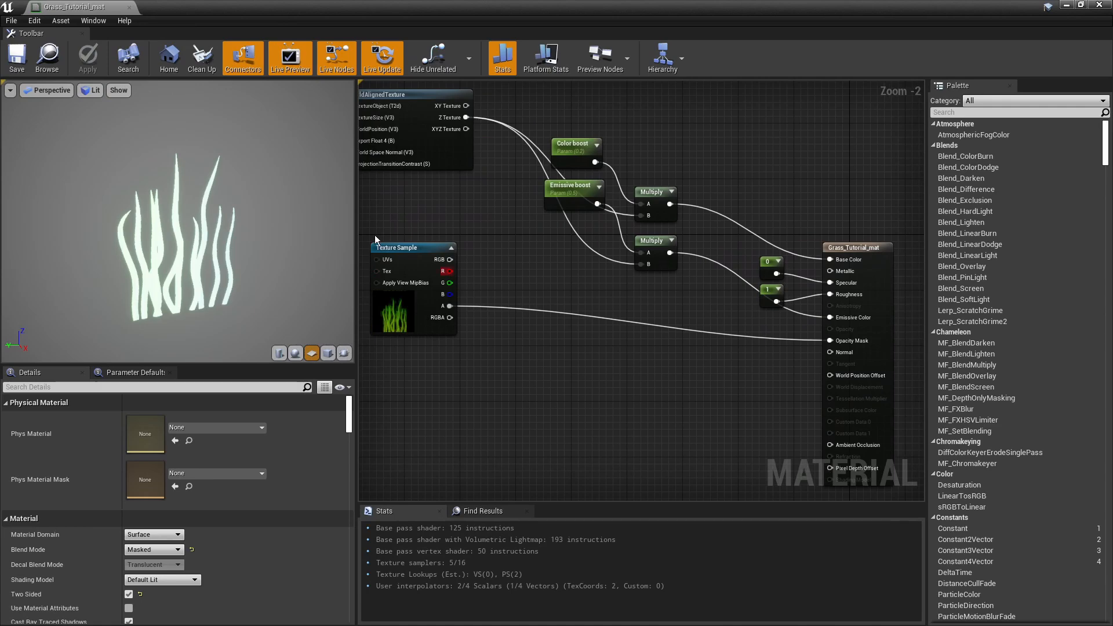
pyautogui.click(1066, 5)
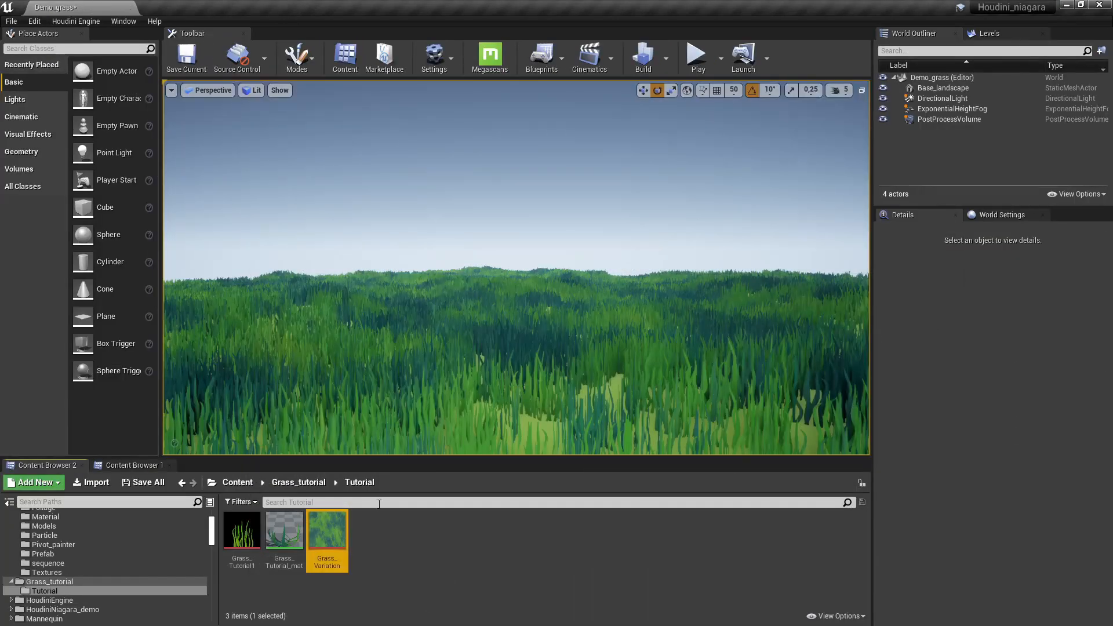
pyautogui.rightClick(278, 532)
pyautogui.click(327, 242)
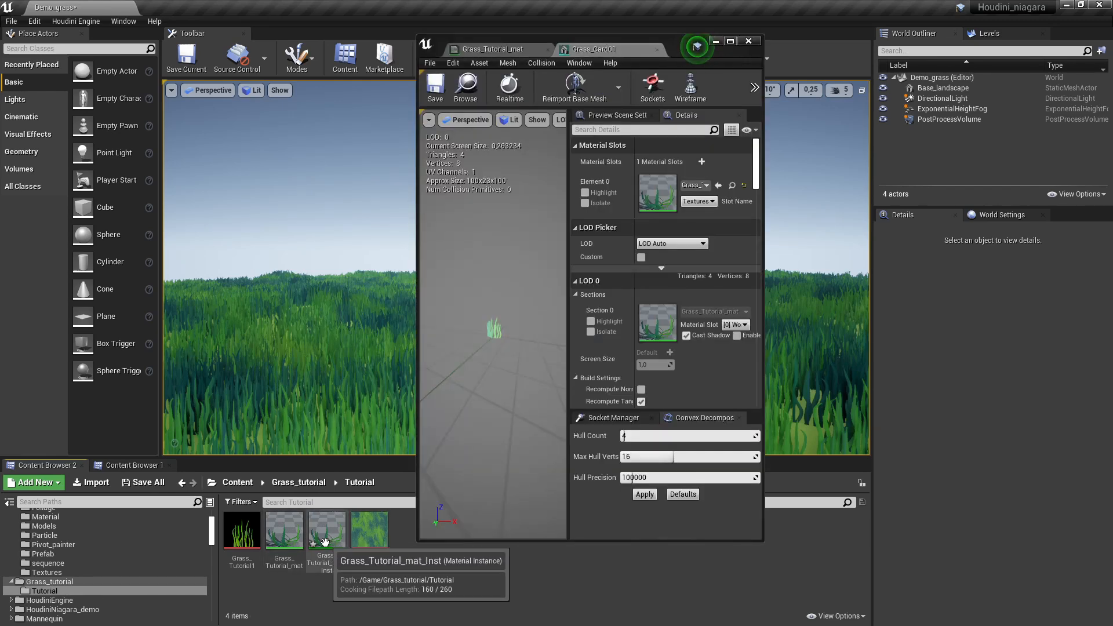
pyautogui.moveTo(325, 537); pyautogui.dragTo(646, 186)
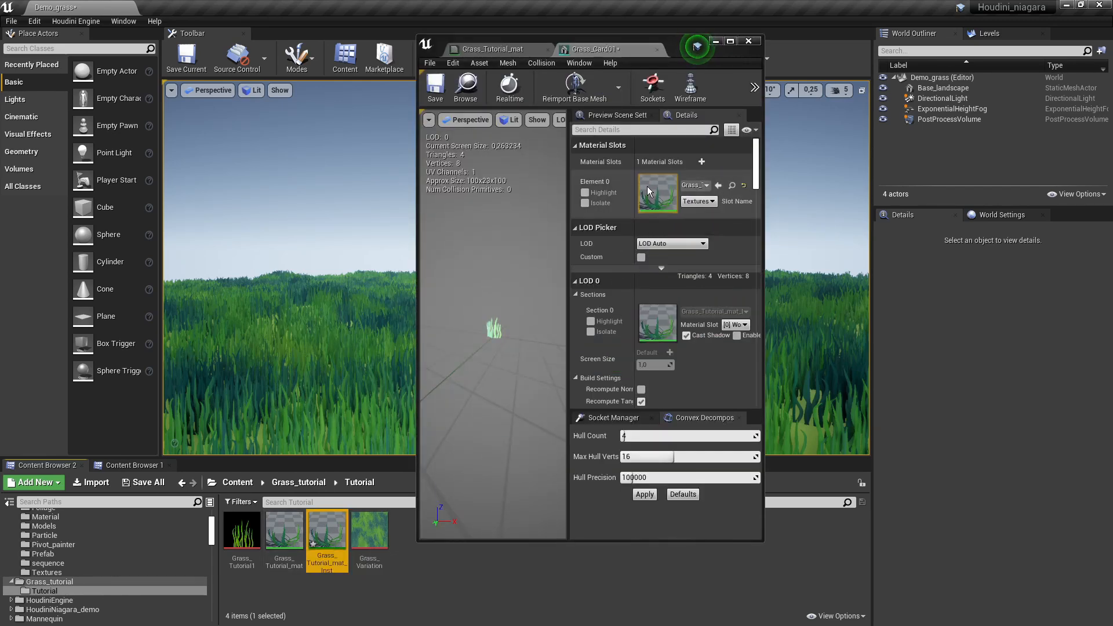
pyautogui.click(657, 50)
# Override the scalar parameters in the material instance, raising Color boost to about 0.39, Size noise to about 2273, and increasing Emissive boost.
pyautogui.moveTo(649, 47); pyautogui.dragTo(876, 64)
pyautogui.doubleClick(321, 534)
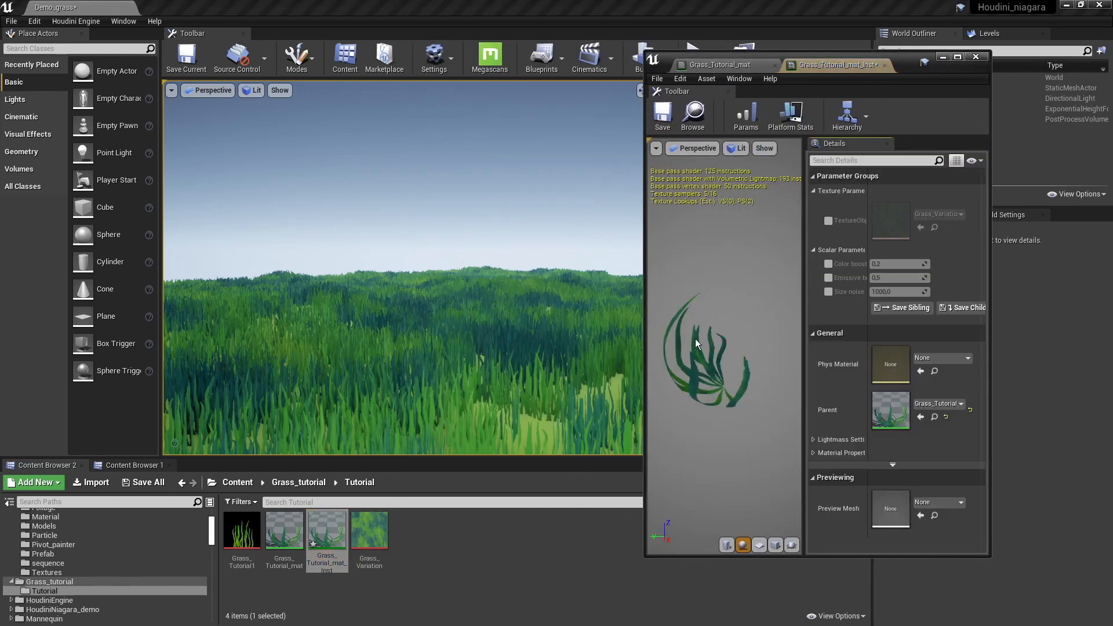
pyautogui.moveTo(649, 255); pyautogui.dragTo(613, 258)
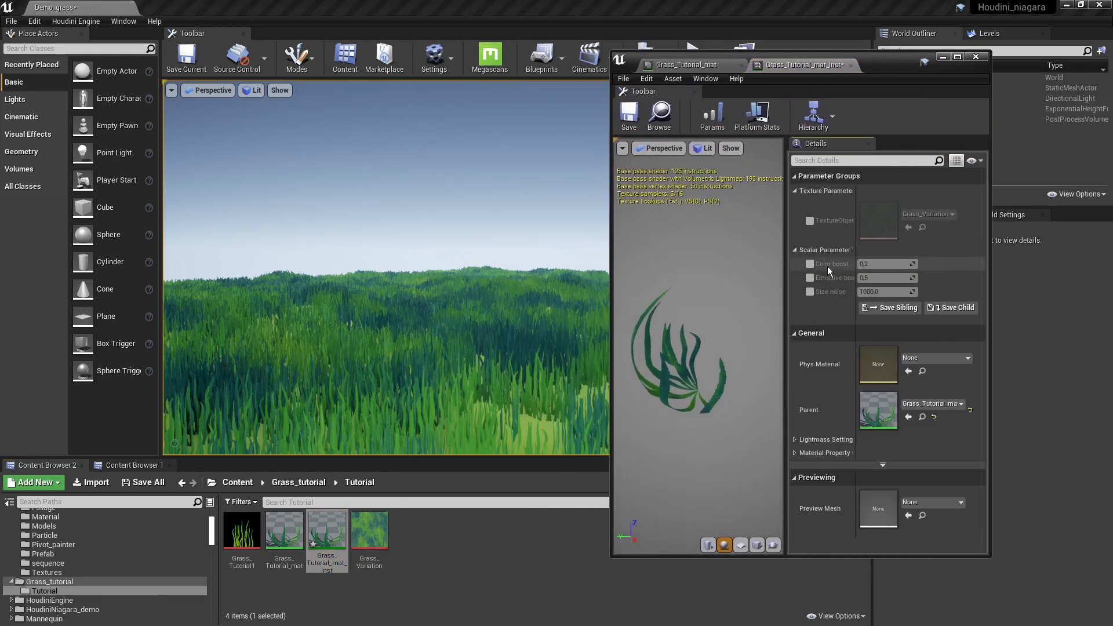
pyautogui.click(810, 264)
pyautogui.click(809, 278)
pyautogui.click(810, 292)
pyautogui.moveTo(880, 291); pyautogui.dragTo(804, 267)
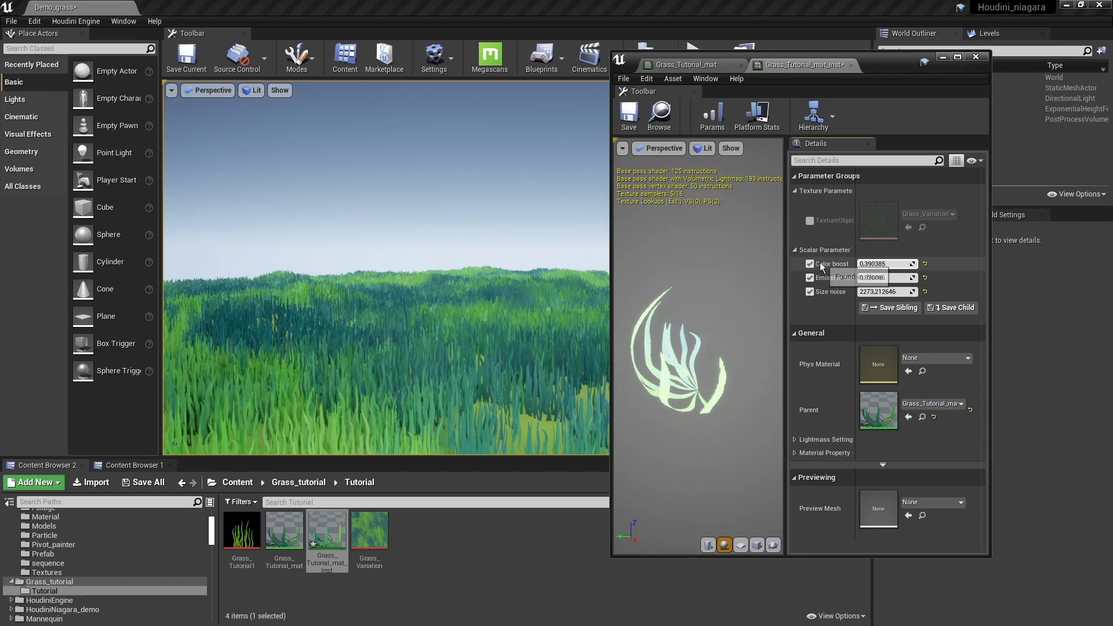
# Turn off the Emissive boost and Color boost overrides in the material instance and move its window clear of the viewport.
pyautogui.click(809, 278)
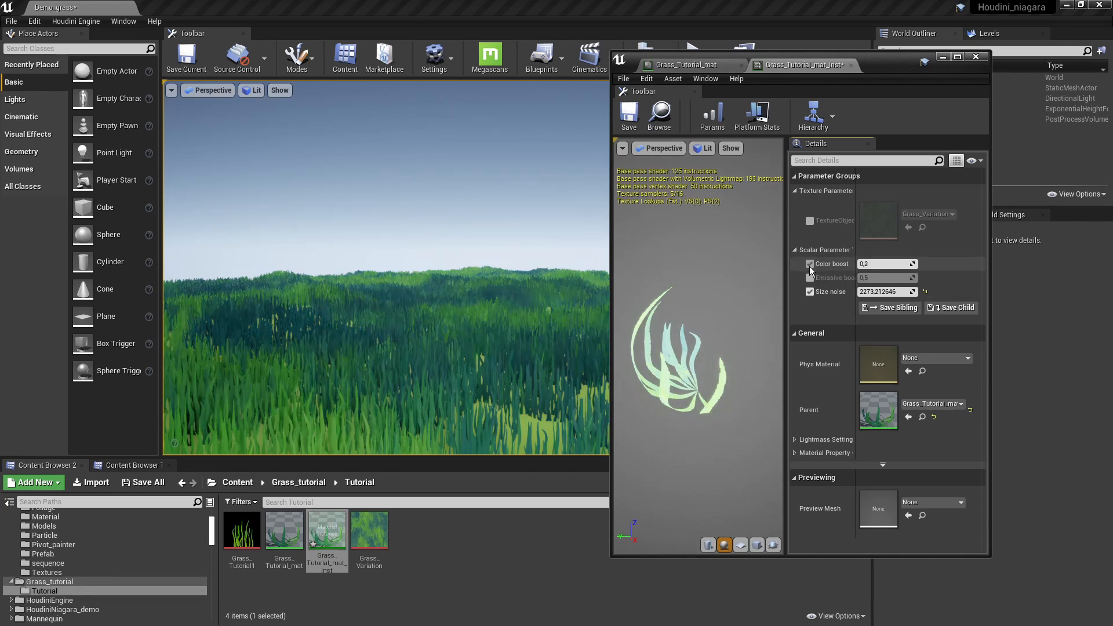
pyautogui.click(810, 263)
pyautogui.moveTo(888, 61); pyautogui.dragTo(1008, 40)
pyautogui.moveTo(728, 48); pyautogui.dragTo(691, 48)
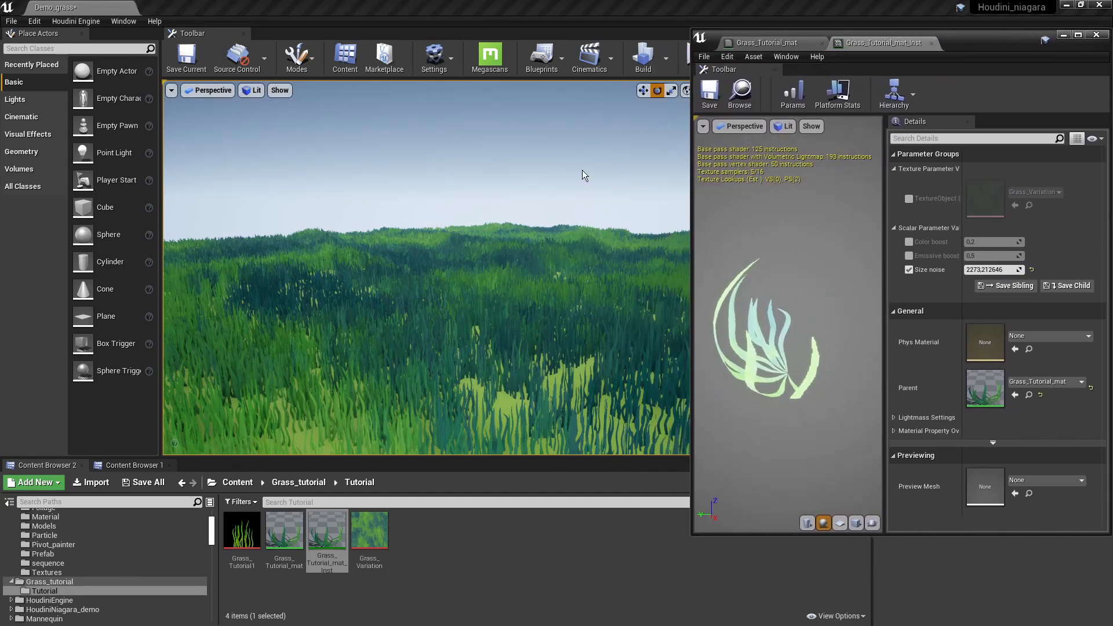
pyautogui.moveTo(463, 327); pyautogui.dragTo(498, 322, button='right')
# Add a Constant3Vector with value 0.5, 0.5, 1 to Grass_Tutorial_mat and connect it to the Normal input.
pyautogui.click(767, 43)
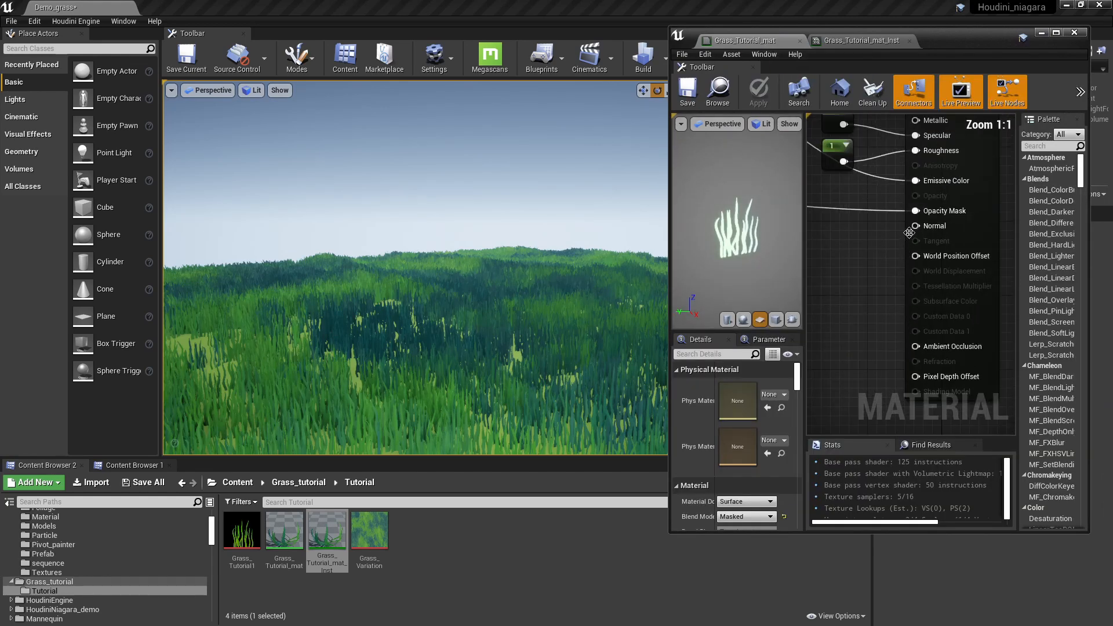
pyautogui.scroll(-2, 927, 249)
pyautogui.scroll(-1, 922, 249)
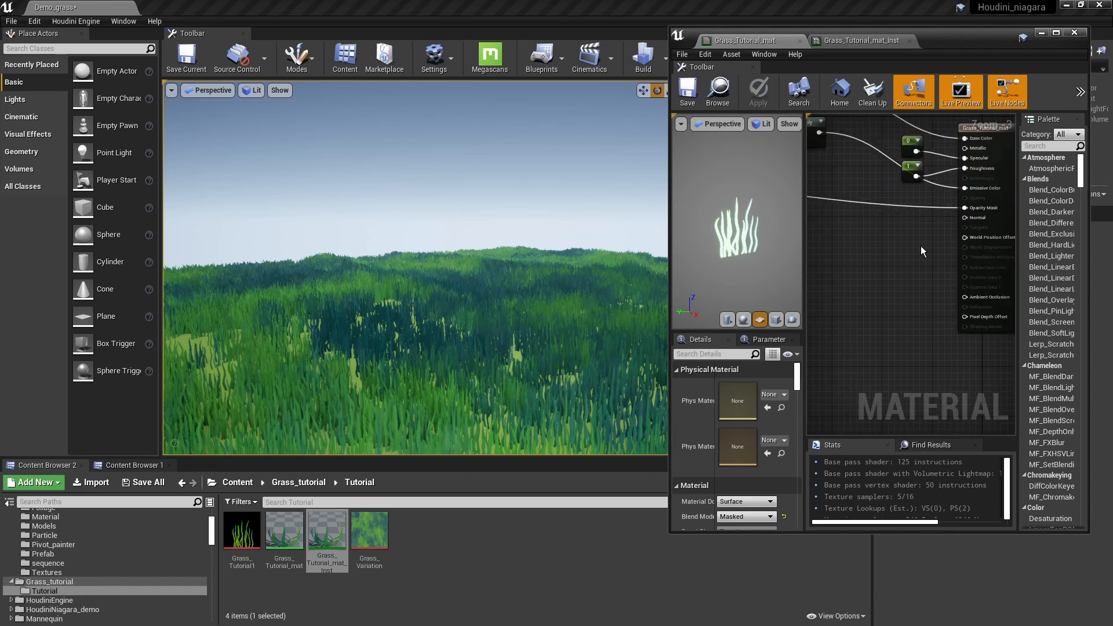
pyautogui.click(866, 242)
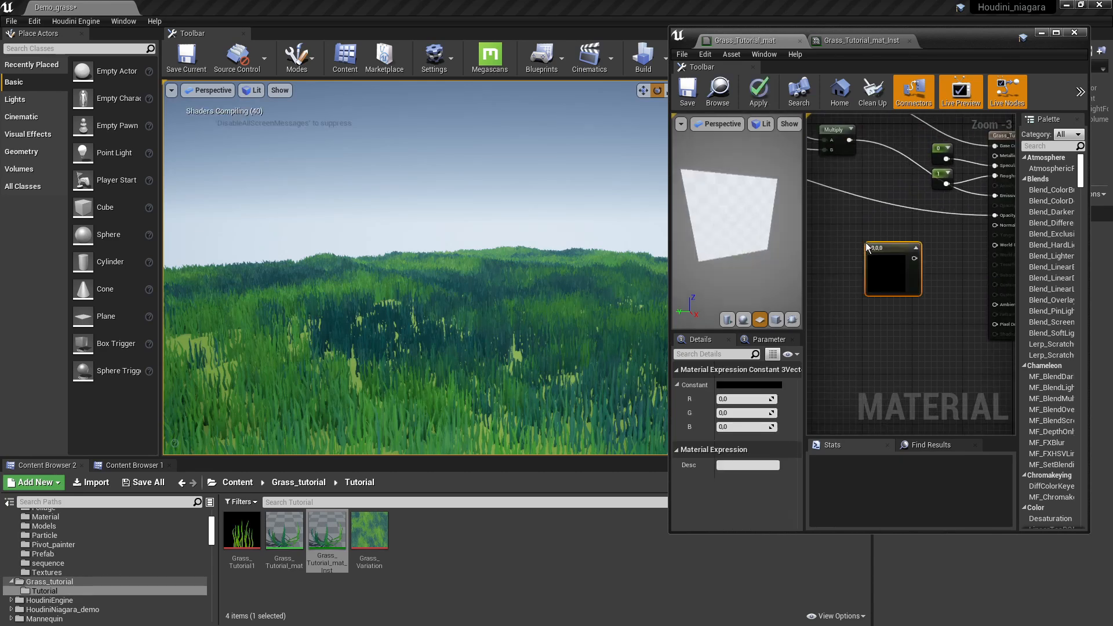
pyautogui.click(735, 411)
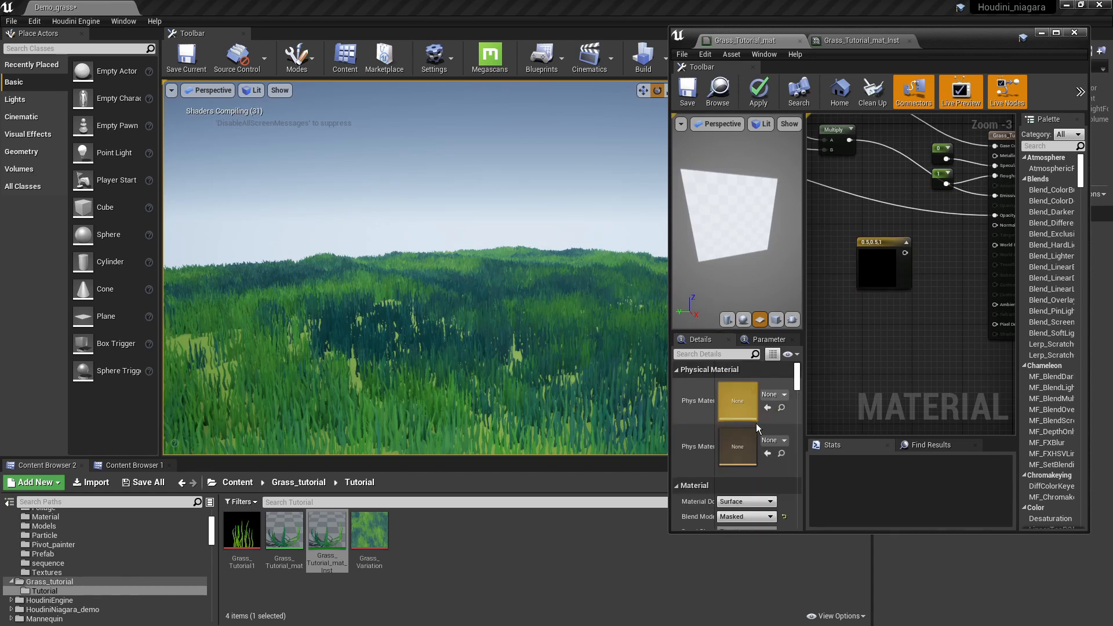
pyautogui.doubleClick(895, 275)
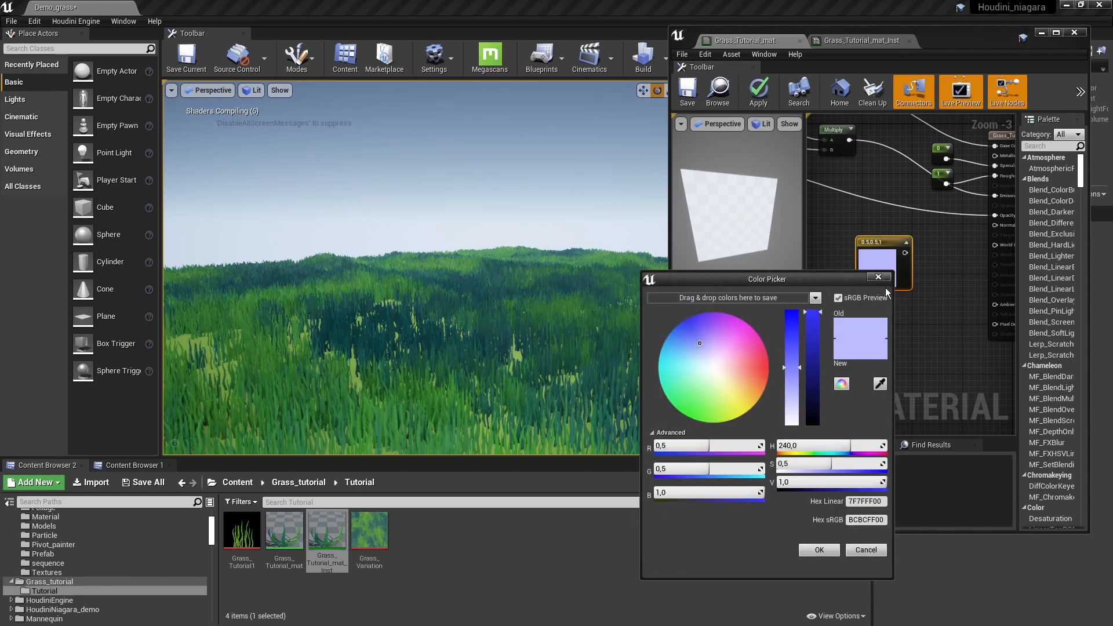
pyautogui.click(881, 277)
pyautogui.moveTo(880, 276); pyautogui.dragTo(810, 326, button='right')
pyautogui.moveTo(833, 301); pyautogui.dragTo(839, 303)
pyautogui.moveTo(930, 276); pyautogui.dragTo(927, 274)
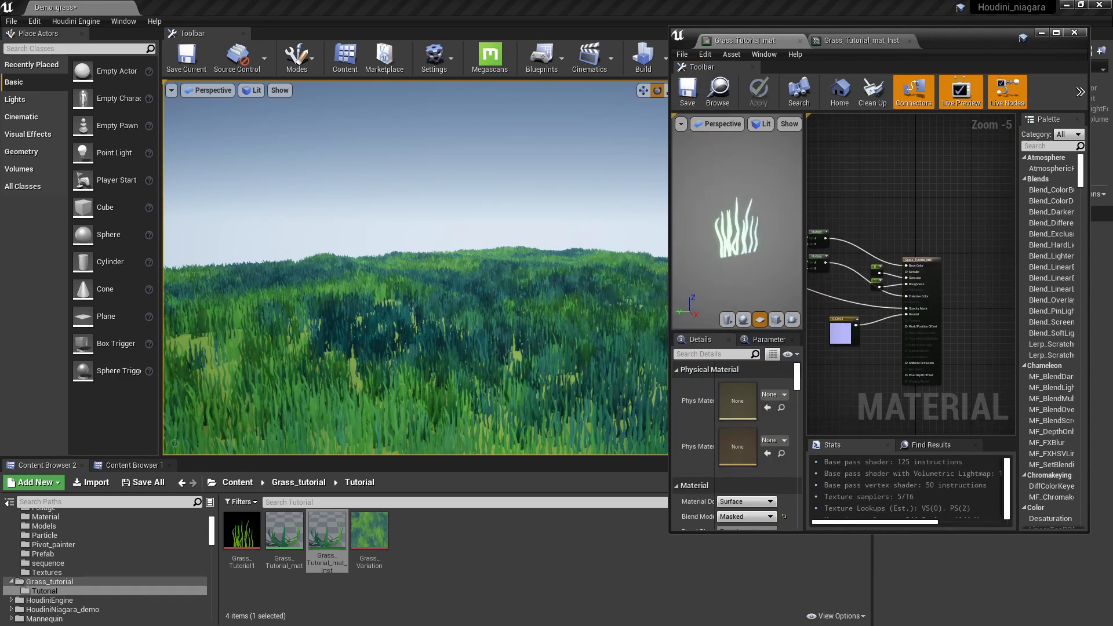
# Disable Tangent Space Normal in the grass material's settings and save the material.
pyautogui.moveTo(415, 267); pyautogui.dragTo(464, 258, button='right')
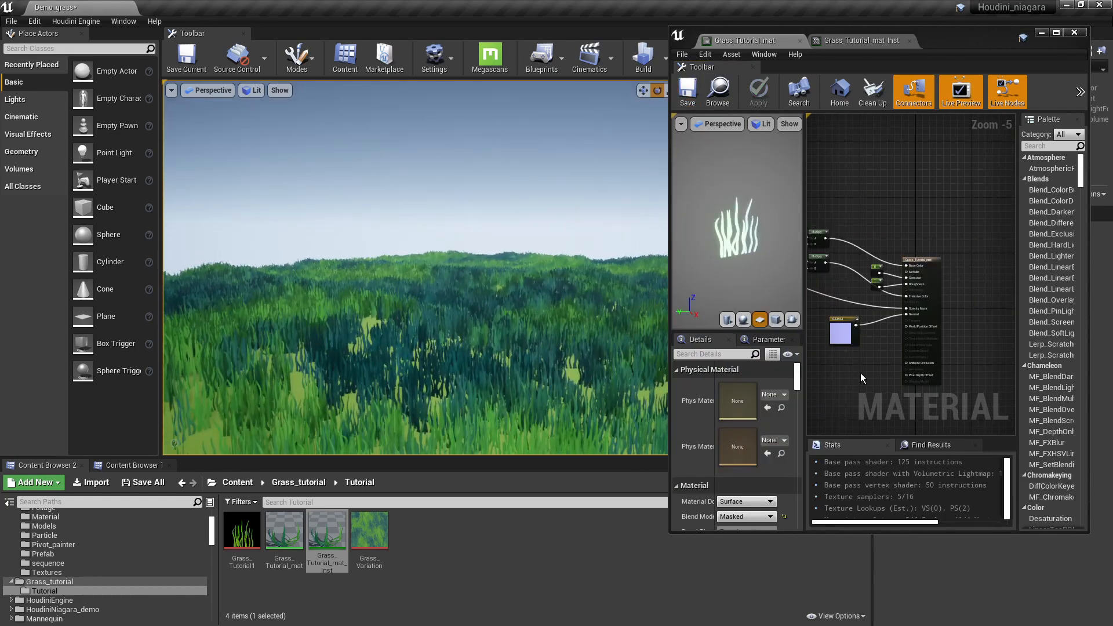
pyautogui.scroll(-3, 739, 382)
pyautogui.scroll(-10, 739, 385)
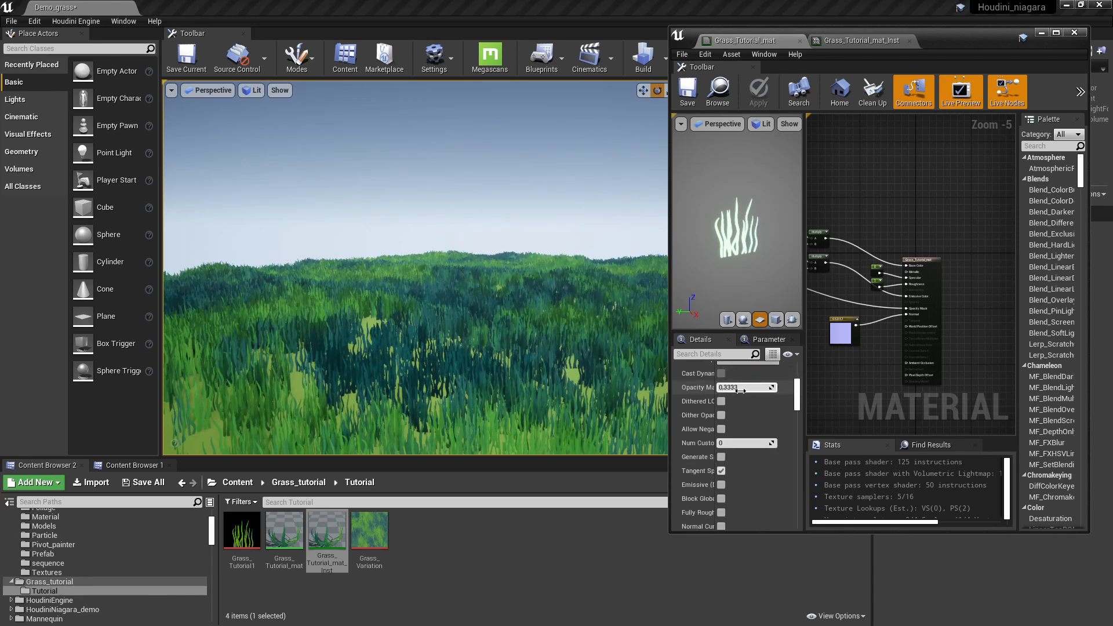
pyautogui.moveTo(706, 399)
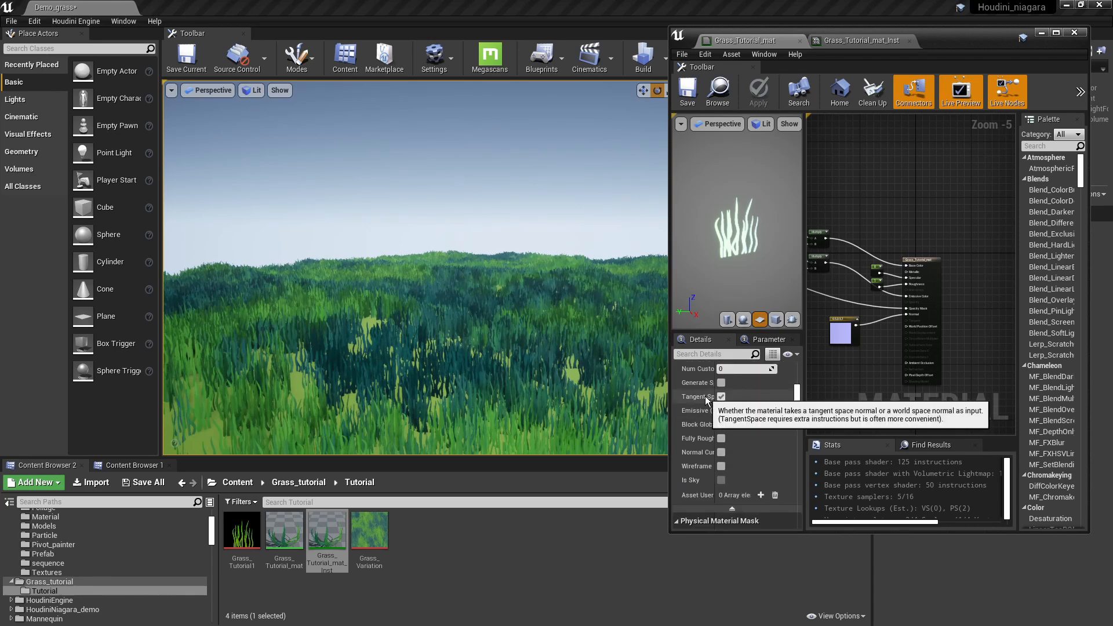
pyautogui.moveTo(715, 383); pyautogui.dragTo(762, 383)
pyautogui.click(768, 397)
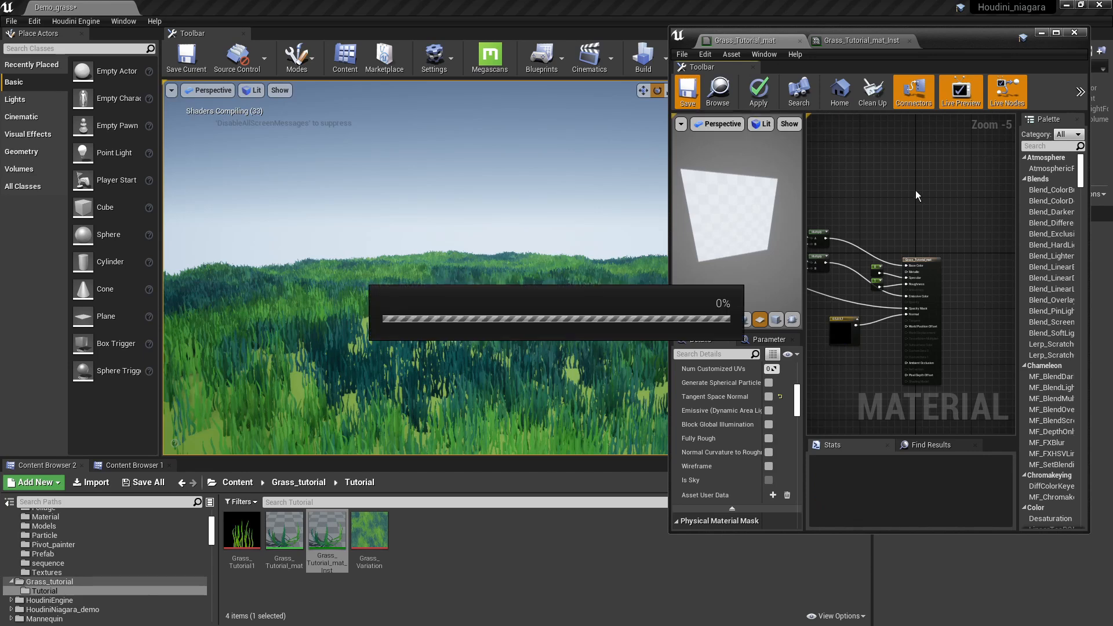
# Add a Sphere above the grass and scale it up so its shadow falls on the field.
pyautogui.moveTo(606, 302)
pyautogui.mouseDown(button='right')
pyautogui.moveTo(618, 268)
pyautogui.moveTo(587, 308)
pyautogui.mouseUp(button='right')
pyautogui.moveTo(503, 290); pyautogui.dragTo(512, 336, button='right')
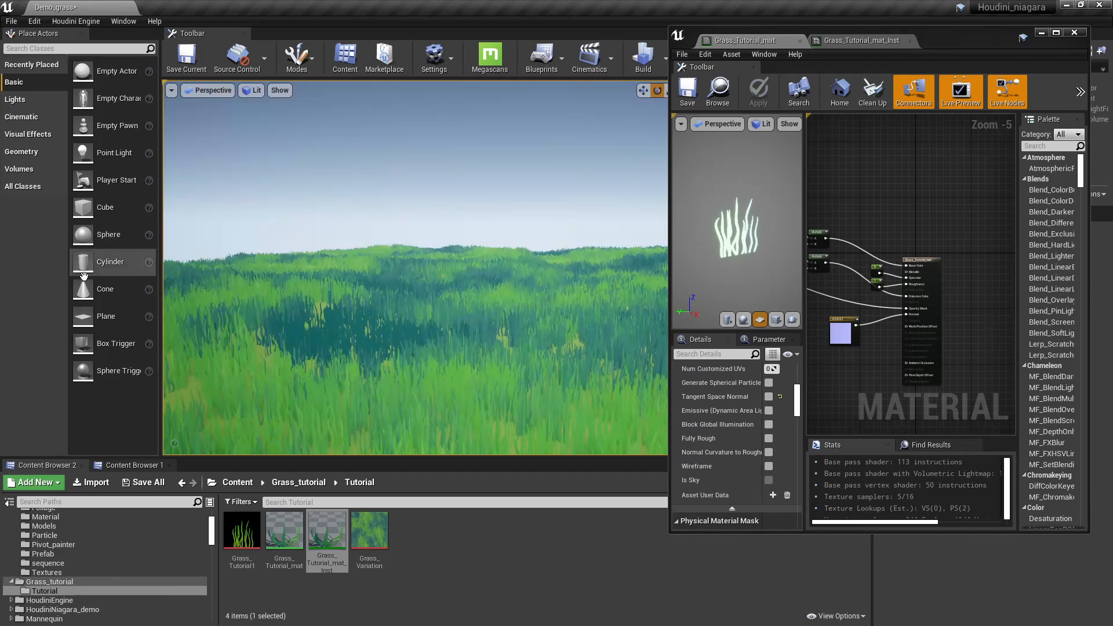
pyautogui.moveTo(473, 336); pyautogui.dragTo(522, 127)
pyautogui.moveTo(472, 196); pyautogui.dragTo(450, 160, button='right')
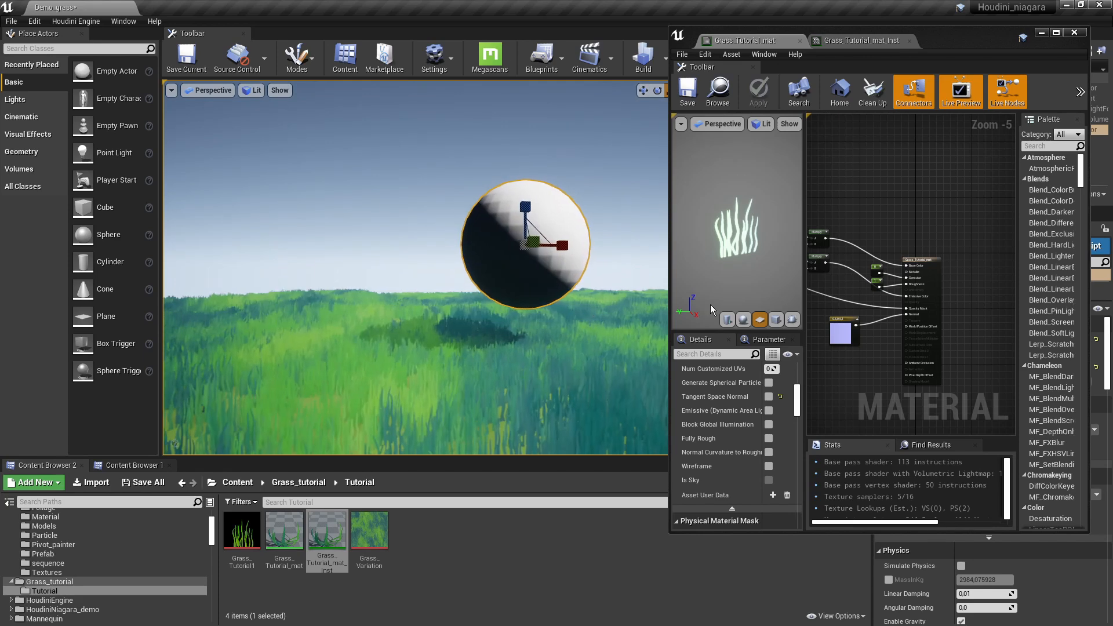
# Try the Unlit shading model on the grass material and check the shadow beneath the sphere.
pyautogui.moveTo(888, 231); pyautogui.dragTo(916, 253)
pyautogui.scroll(10, 784, 406)
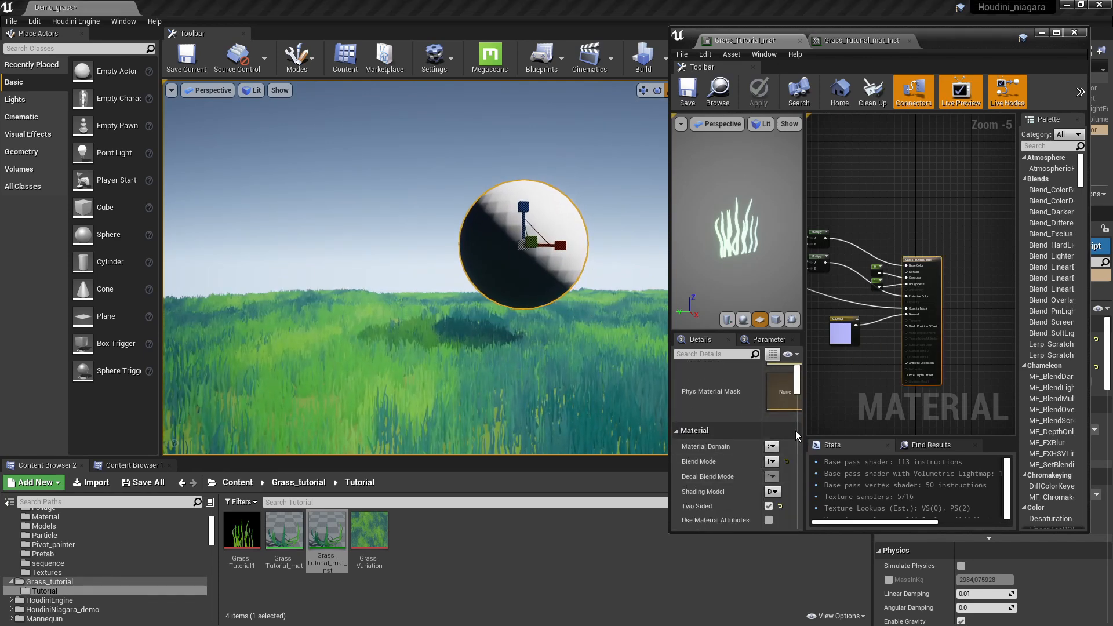
pyautogui.moveTo(765, 433); pyautogui.dragTo(722, 434)
pyautogui.click(751, 492)
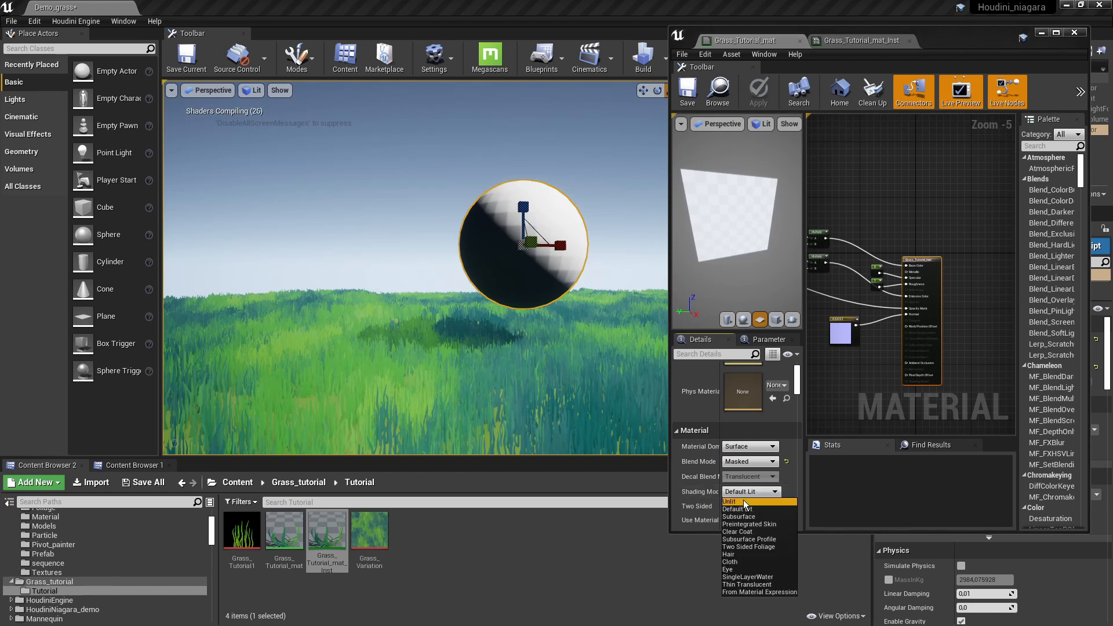
pyautogui.click(747, 502)
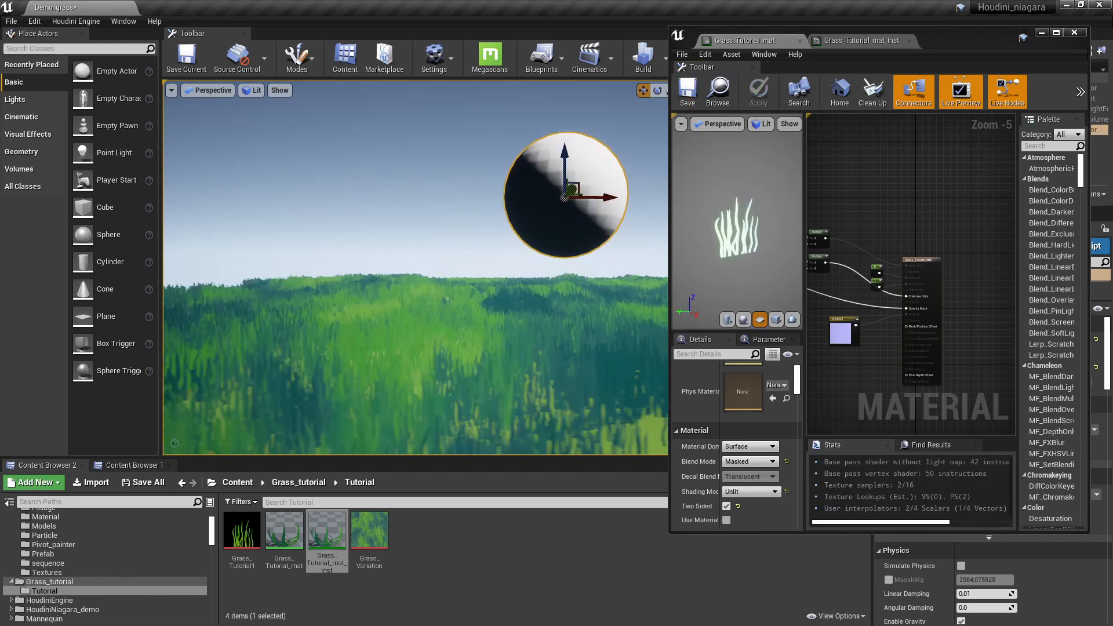
pyautogui.moveTo(525, 307); pyautogui.dragTo(515, 277, button='right')
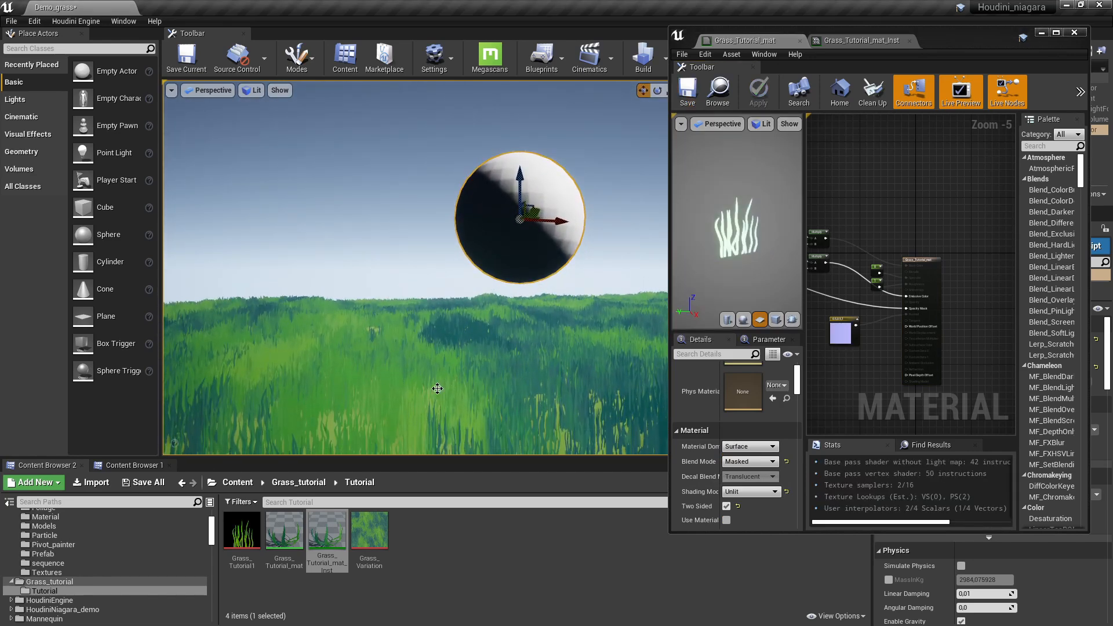
# Reposition the sphere just above the grass and inspect the shadow it casts.
pyautogui.moveTo(541, 209); pyautogui.dragTo(528, 260)
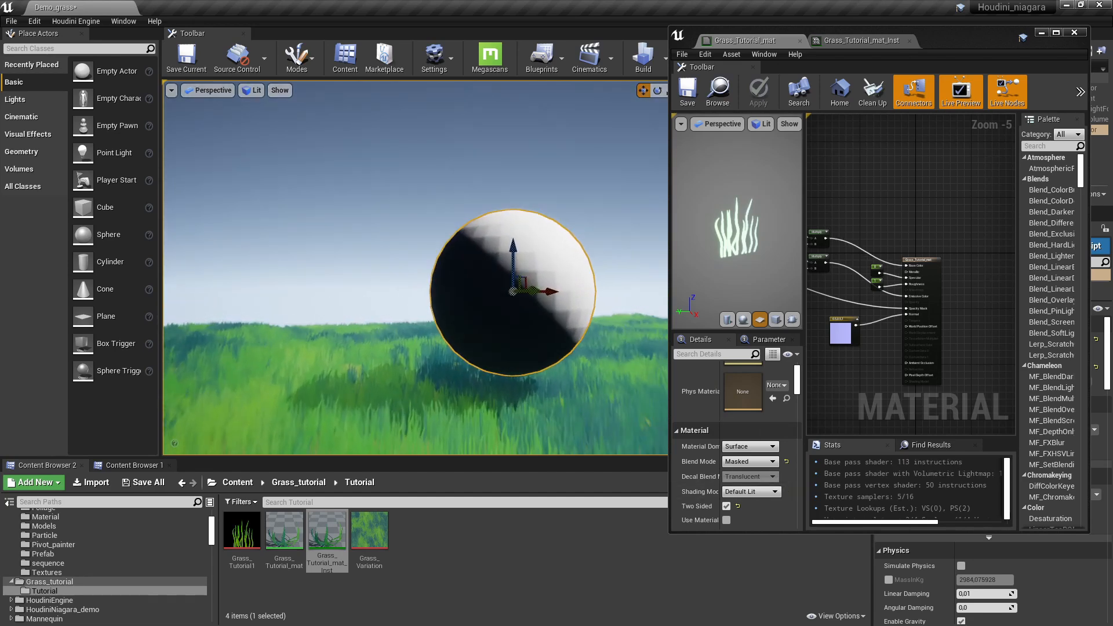
pyautogui.moveTo(512, 289)
pyautogui.mouseDown()
pyautogui.moveTo(492, 270)
pyautogui.moveTo(558, 262)
pyautogui.mouseUp()
pyautogui.moveTo(449, 379)
pyautogui.mouseDown(button='right')
pyautogui.moveTo(412, 370)
pyautogui.moveTo(448, 379)
pyautogui.mouseUp(button='right')
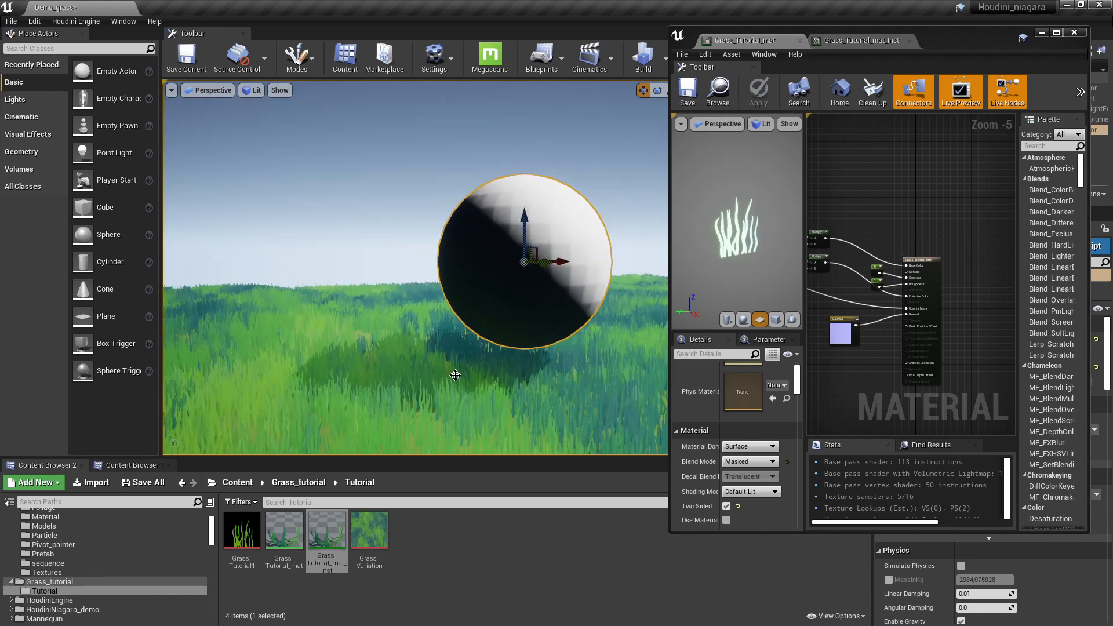
# Take a closer look at the sphere's shadow on the grass, and delete the sphere from the level.
pyautogui.moveTo(437, 362); pyautogui.dragTo(436, 363, button='right')
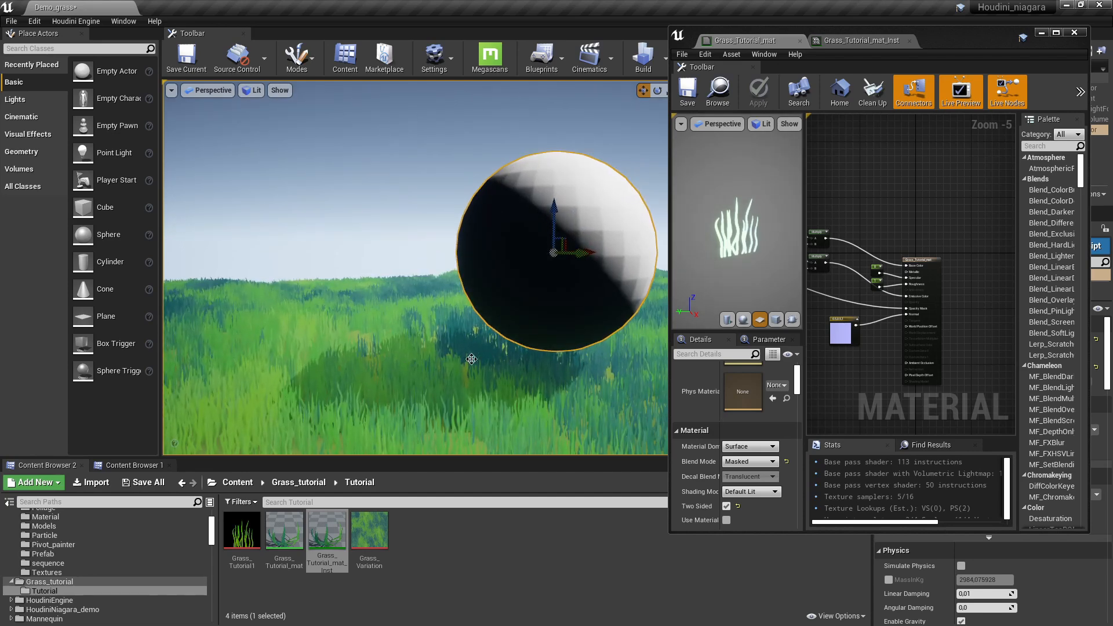
pyautogui.moveTo(460, 344); pyautogui.dragTo(463, 346, button='right')
pyautogui.moveTo(365, 384); pyautogui.dragTo(368, 381, button='right')
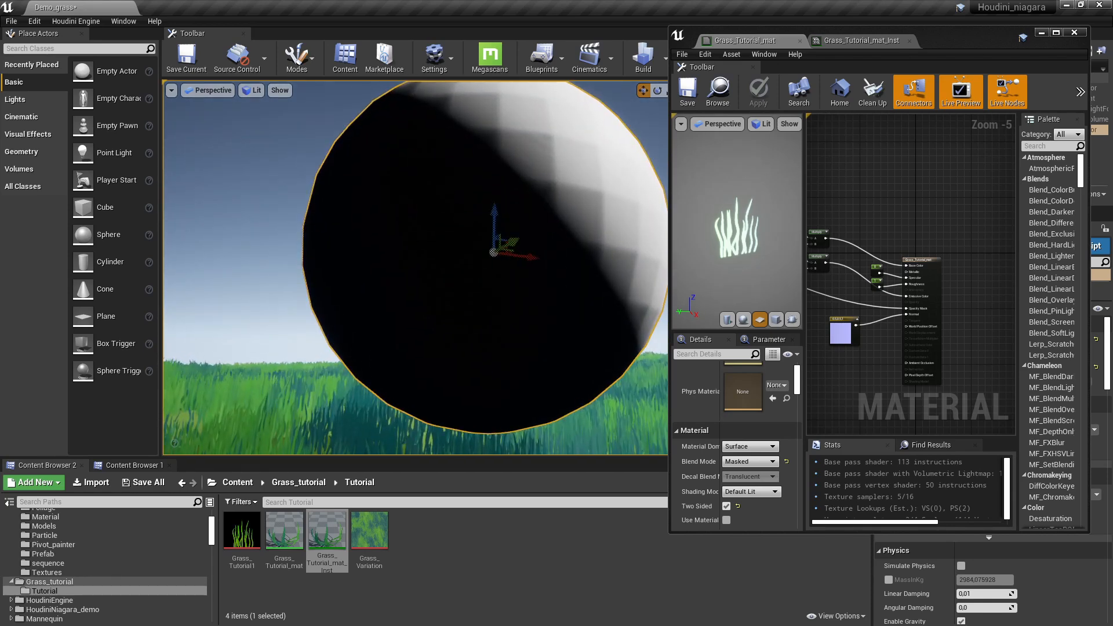
pyautogui.moveTo(458, 230); pyautogui.dragTo(463, 242, button='right')
pyautogui.press('Delete')
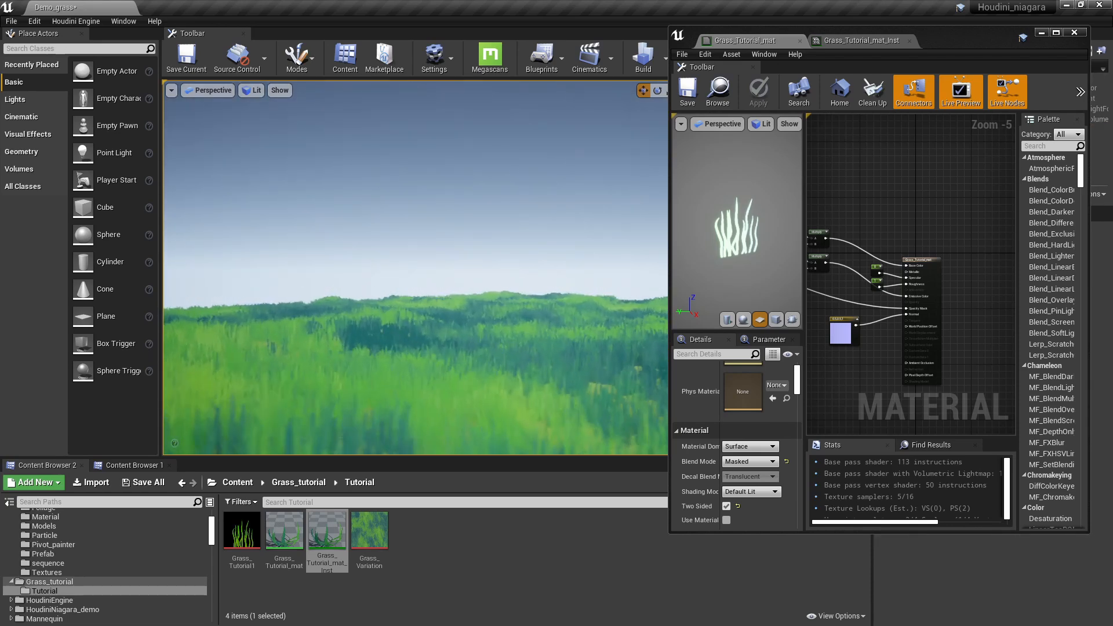
# Add a Vertex Color node to the grass material graph and place it near the WorldAlignedTexture node.
pyautogui.moveTo(516, 210); pyautogui.dragTo(516, 307, button='right')
pyautogui.moveTo(371, 292); pyautogui.dragTo(364, 277, button='right')
pyautogui.moveTo(556, 377); pyautogui.dragTo(554, 314, button='right')
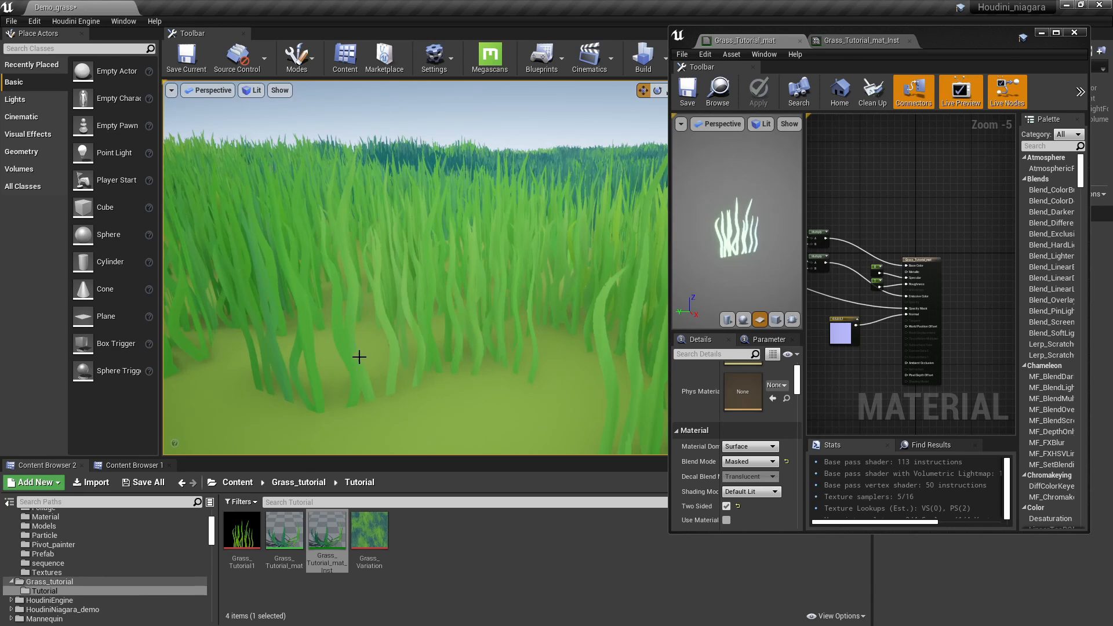
pyautogui.moveTo(481, 368); pyautogui.dragTo(504, 305, button='right')
pyautogui.moveTo(459, 179); pyautogui.dragTo(489, 231, button='right')
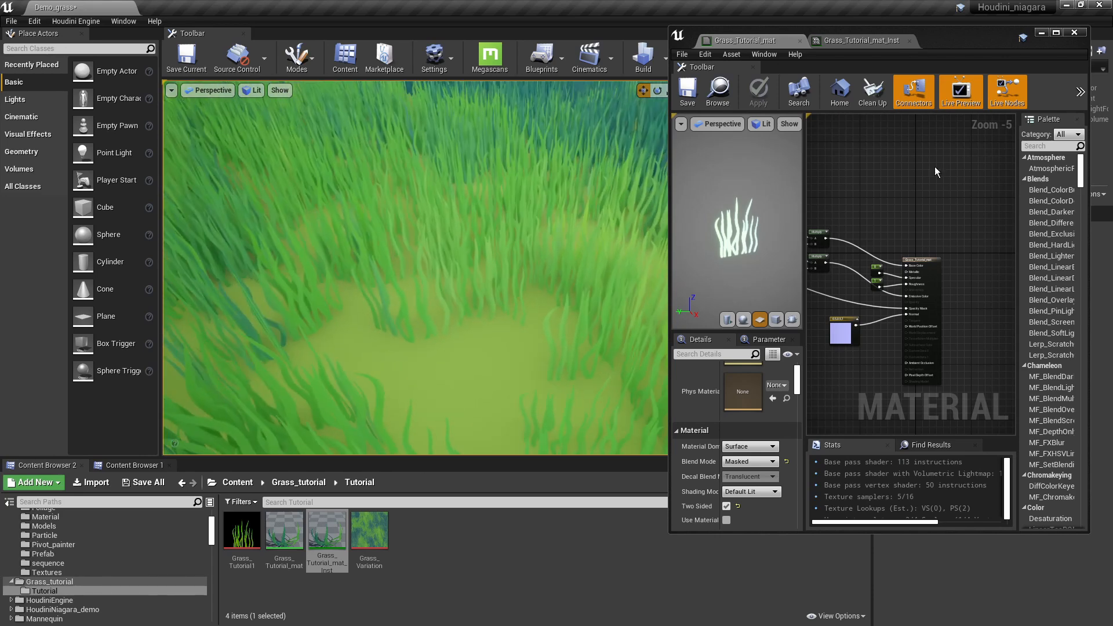
pyautogui.scroll(-3, 971, 196)
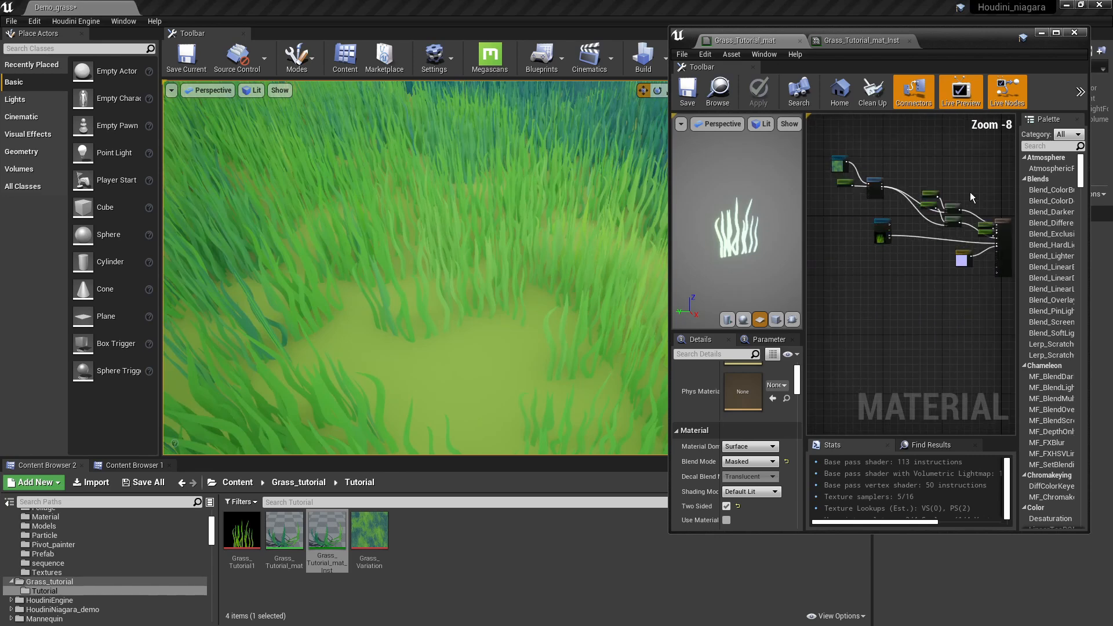
pyautogui.click(1053, 35)
pyautogui.scroll(3, 521, 250)
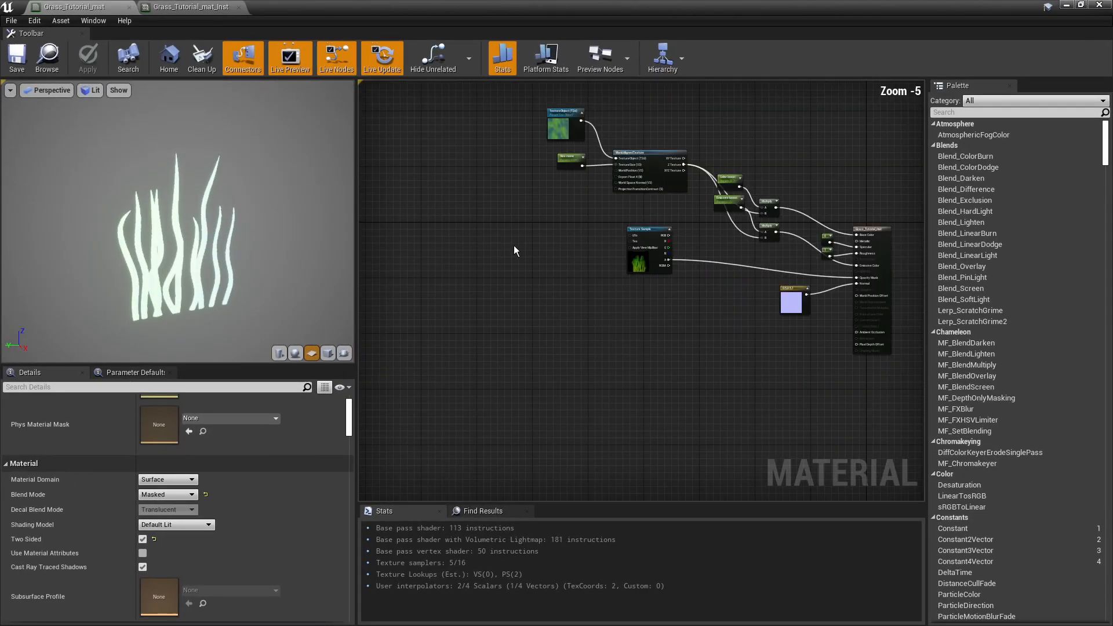
pyautogui.rightClick(574, 316)
pyautogui.write('vet')
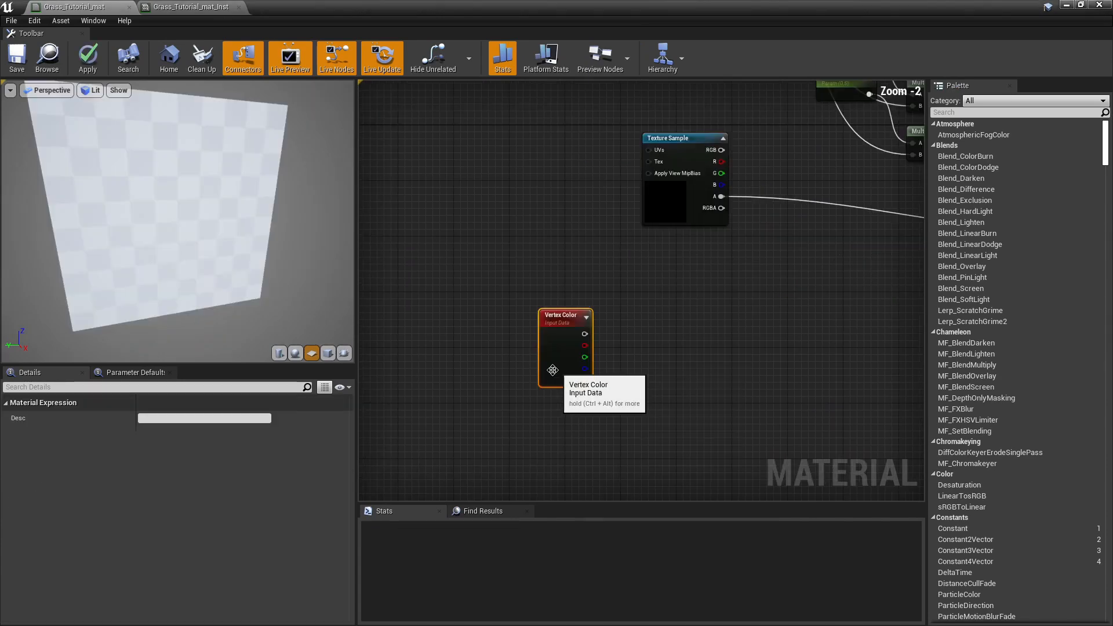
pyautogui.moveTo(559, 370); pyautogui.dragTo(686, 307)
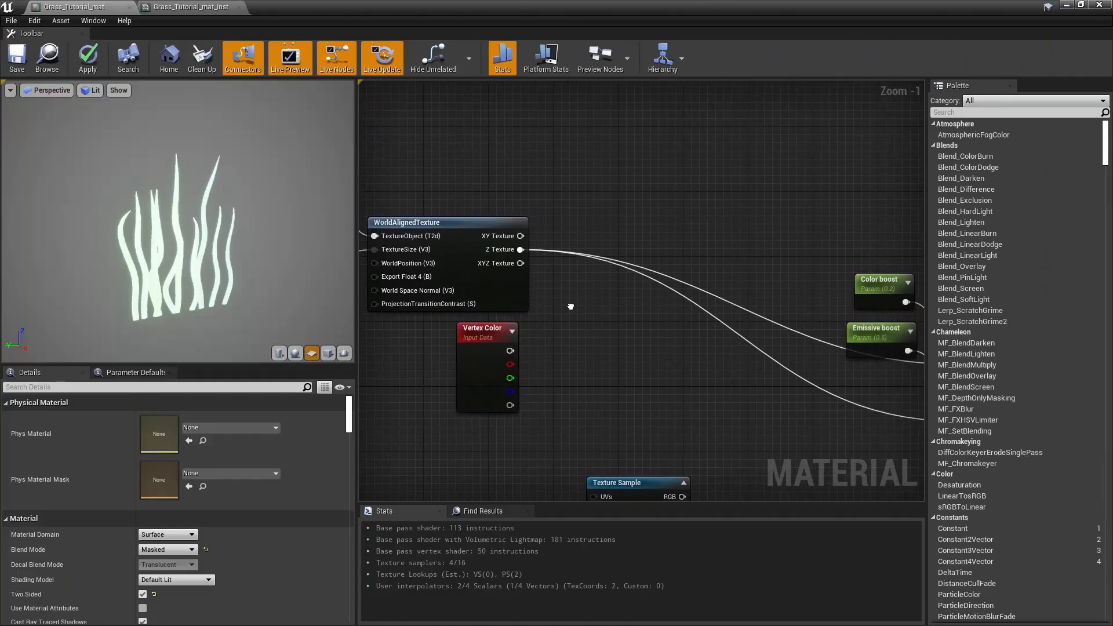
# Add a Lerp node with Vertex Color driving its Alpha and the WorldAlignedTexture's Z Texture output feeding B.
pyautogui.moveTo(481, 299); pyautogui.dragTo(618, 288, button='right')
pyautogui.click(617, 288)
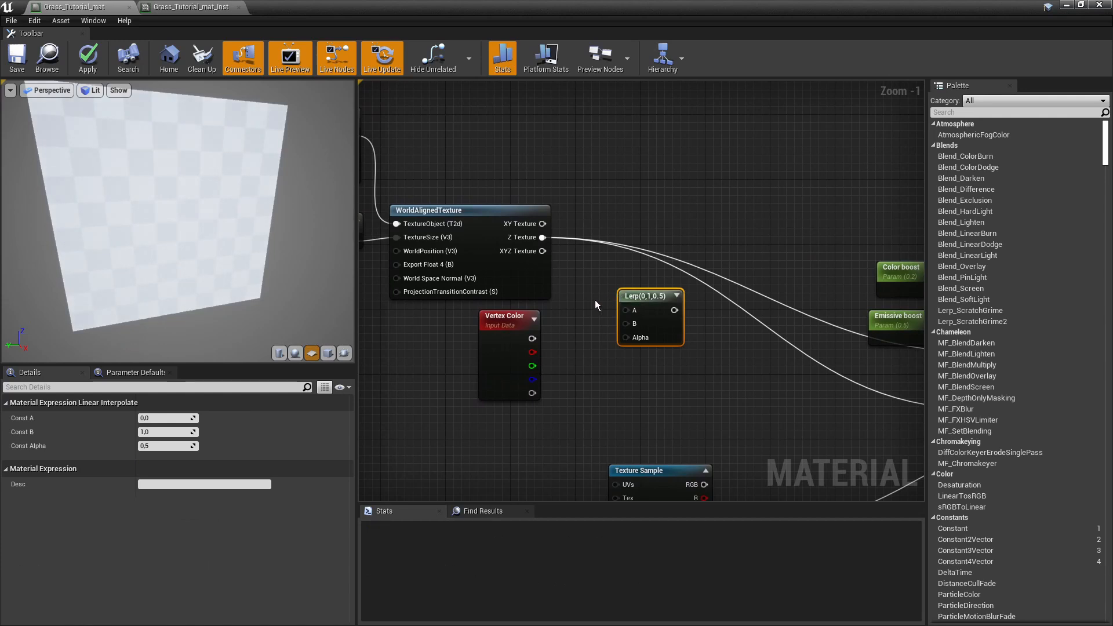
pyautogui.scroll(1, 582, 318)
pyautogui.click(559, 318)
pyautogui.moveTo(523, 340); pyautogui.dragTo(632, 341)
pyautogui.moveTo(642, 293); pyautogui.dragTo(673, 287)
pyautogui.moveTo(608, 272); pyautogui.dragTo(555, 290, button='right')
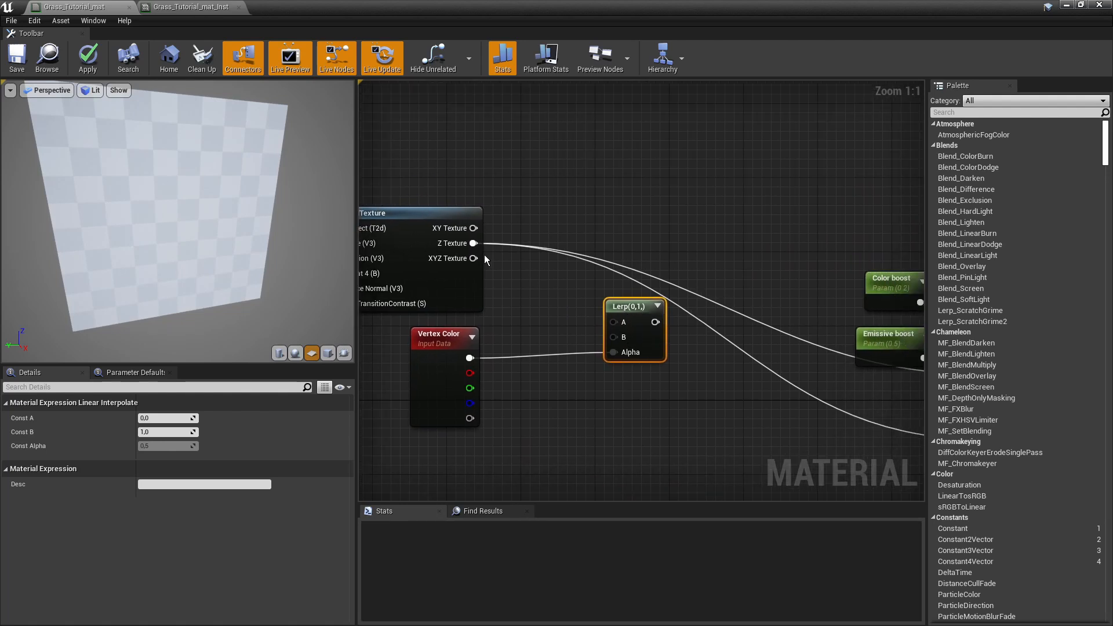
pyautogui.moveTo(473, 242); pyautogui.dragTo(490, 254)
pyautogui.moveTo(601, 330); pyautogui.dragTo(682, 222)
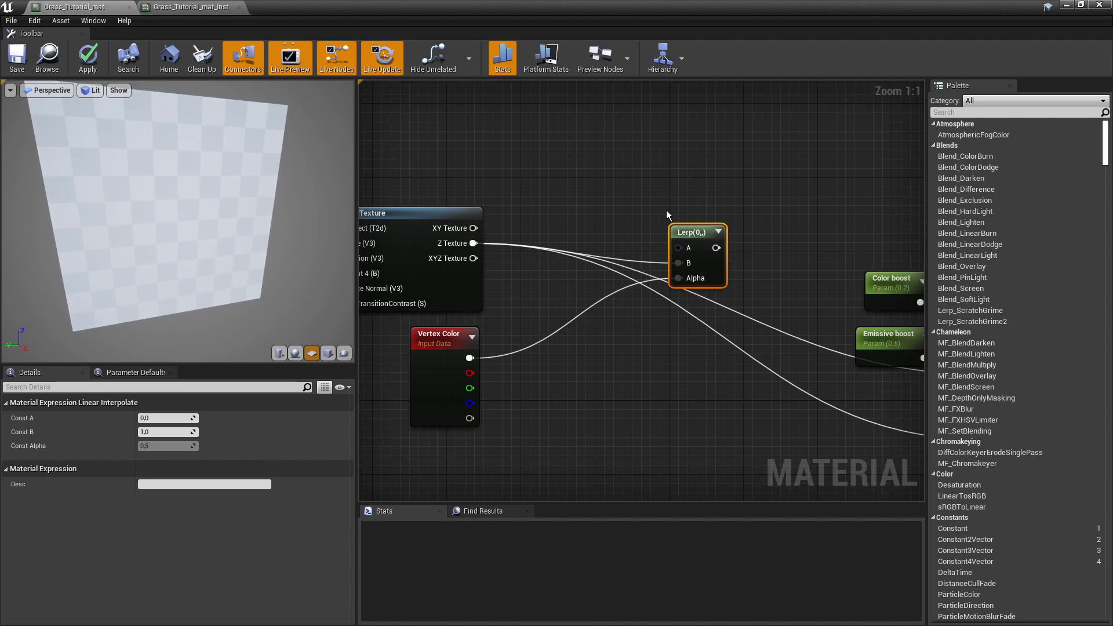
# Bring the level back into view beside the material editor and set the viewport to Unlit.
pyautogui.moveTo(546, 25); pyautogui.dragTo(833, 84)
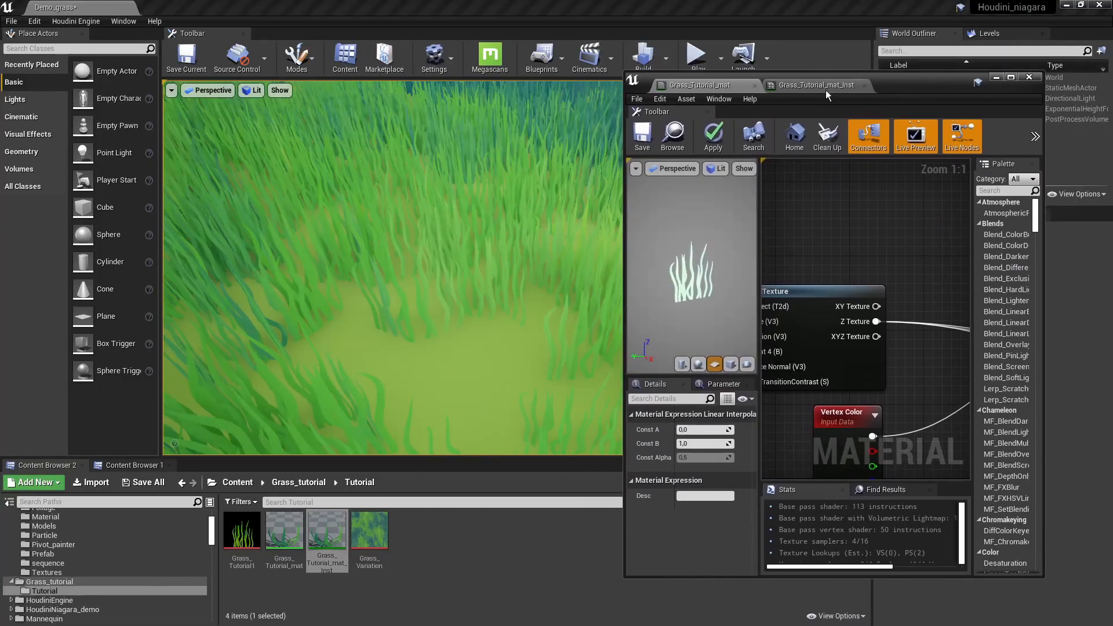
pyautogui.click(256, 90)
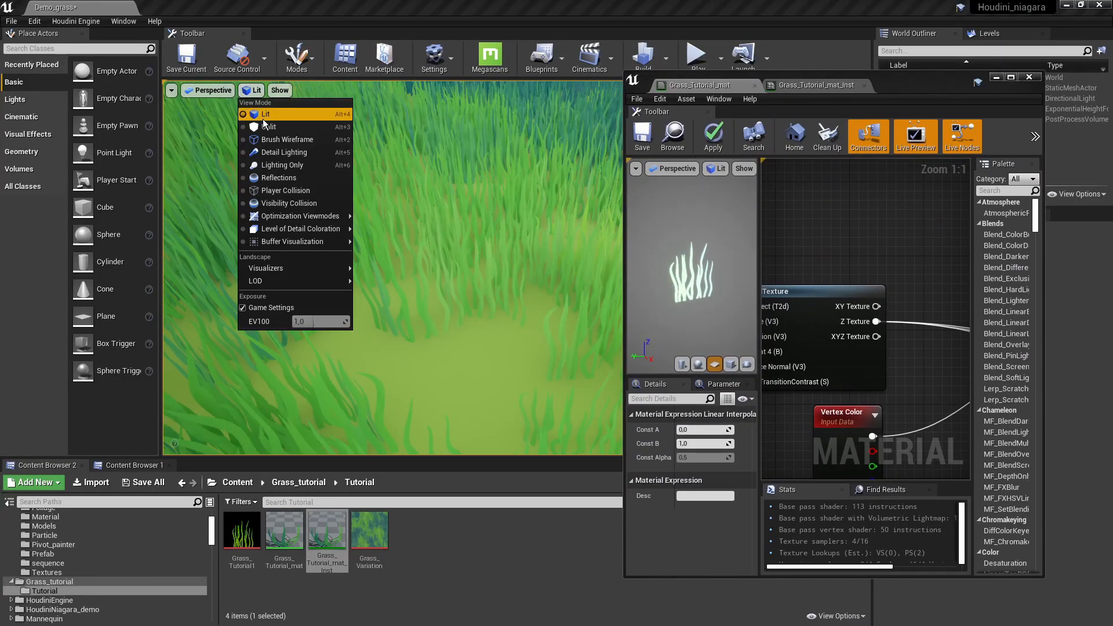
pyautogui.click(265, 126)
# Add a Constant3Vector node and sample its colour from the bare ground in the level (0.133, 0.22, 0.0482).
pyautogui.moveTo(943, 296); pyautogui.dragTo(857, 349, button='right')
pyautogui.click(834, 260)
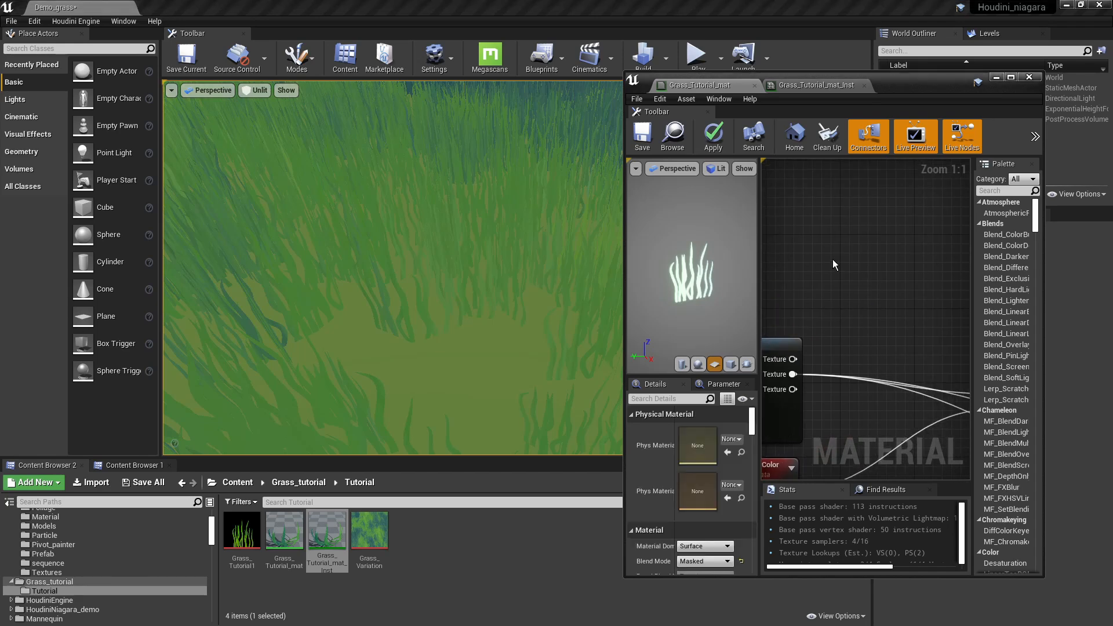
pyautogui.moveTo(843, 265); pyautogui.dragTo(831, 233)
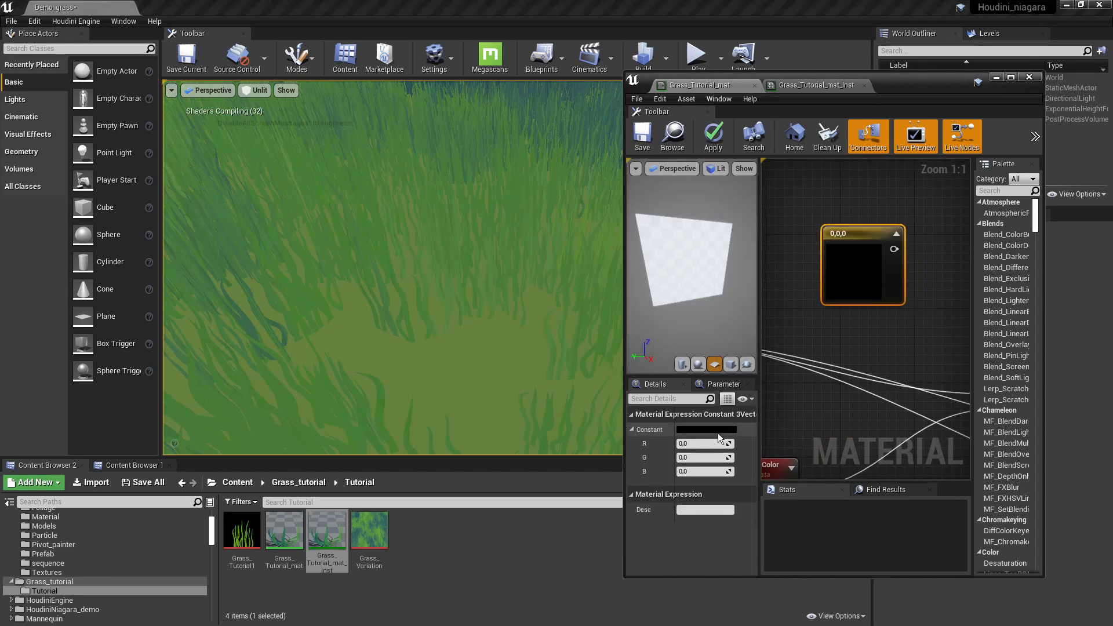
pyautogui.click(719, 430)
pyautogui.click(953, 429)
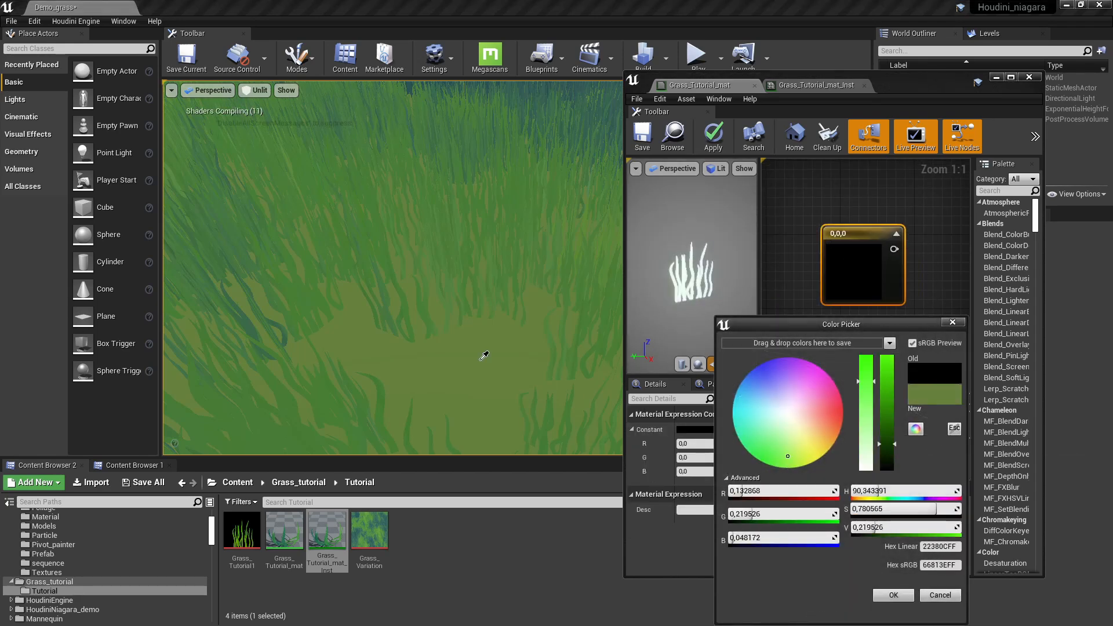
pyautogui.click(485, 356)
pyautogui.click(893, 596)
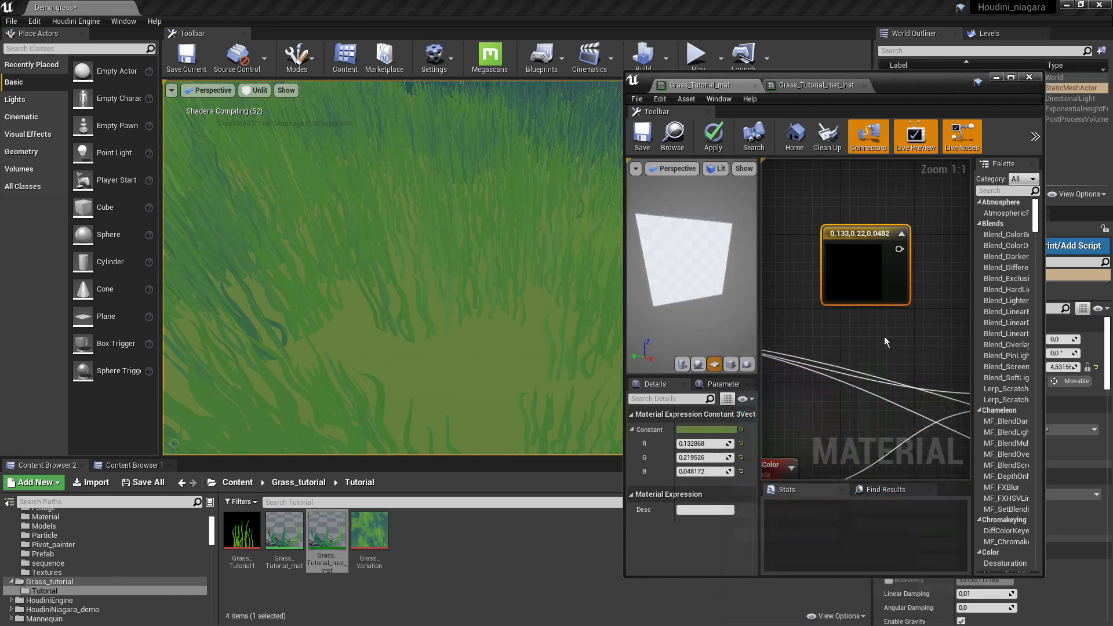
# Connect the ground colour to the Lerp's A input and feed both Multiply nodes from the Lerp instead of Z Texture.
pyautogui.scroll(-2, 882, 337)
pyautogui.moveTo(833, 229); pyautogui.dragTo(912, 346)
pyautogui.scroll(-3, 782, 244)
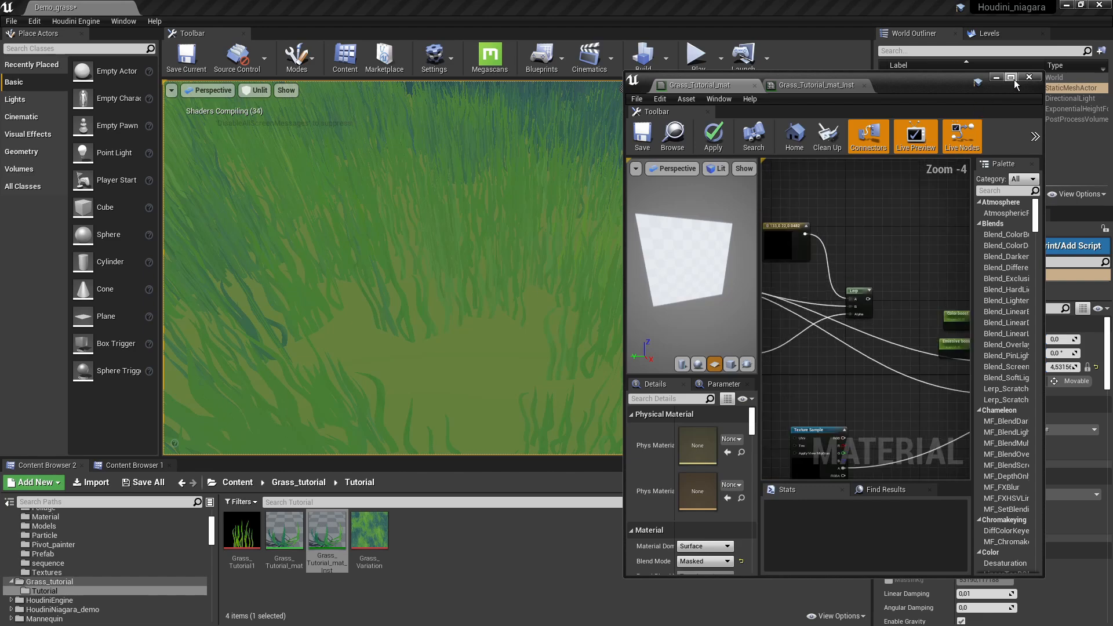
pyautogui.click(1010, 77)
pyautogui.scroll(2, 522, 251)
pyautogui.moveTo(523, 252)
pyautogui.keyDown('ctrl'); pyautogui.mouseDown()
pyautogui.moveTo(722, 258)
pyautogui.moveTo(536, 271)
pyautogui.moveTo(523, 253)
pyautogui.mouseUp(); pyautogui.keyUp('ctrl')
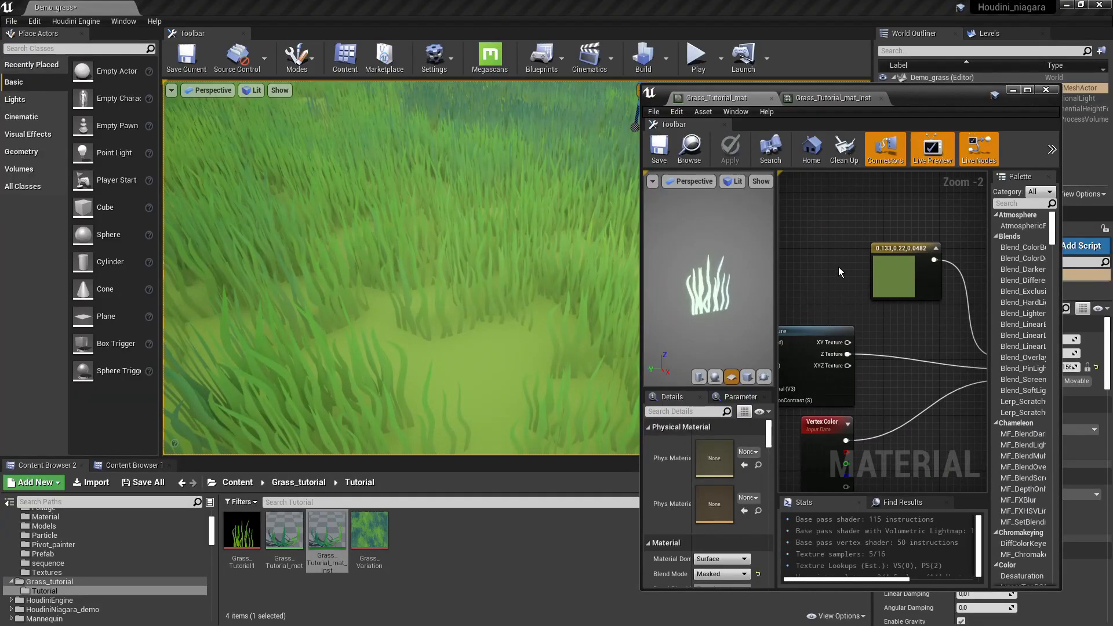
# Convert the ground colour constant to a parameter named Blend_ground.
pyautogui.rightClick(888, 278)
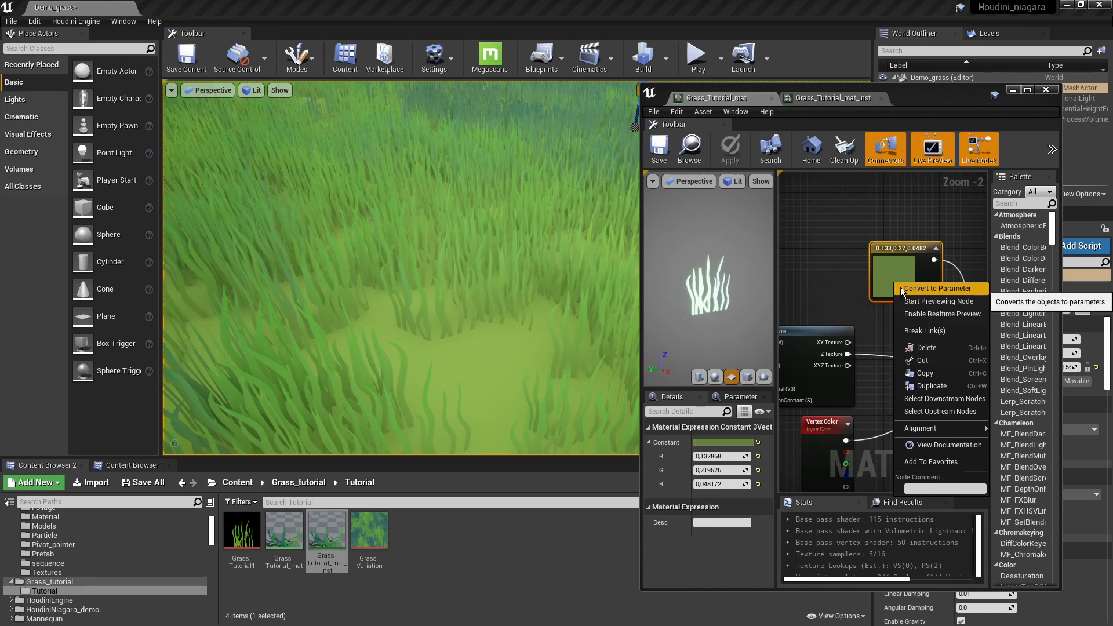
pyautogui.click(899, 287)
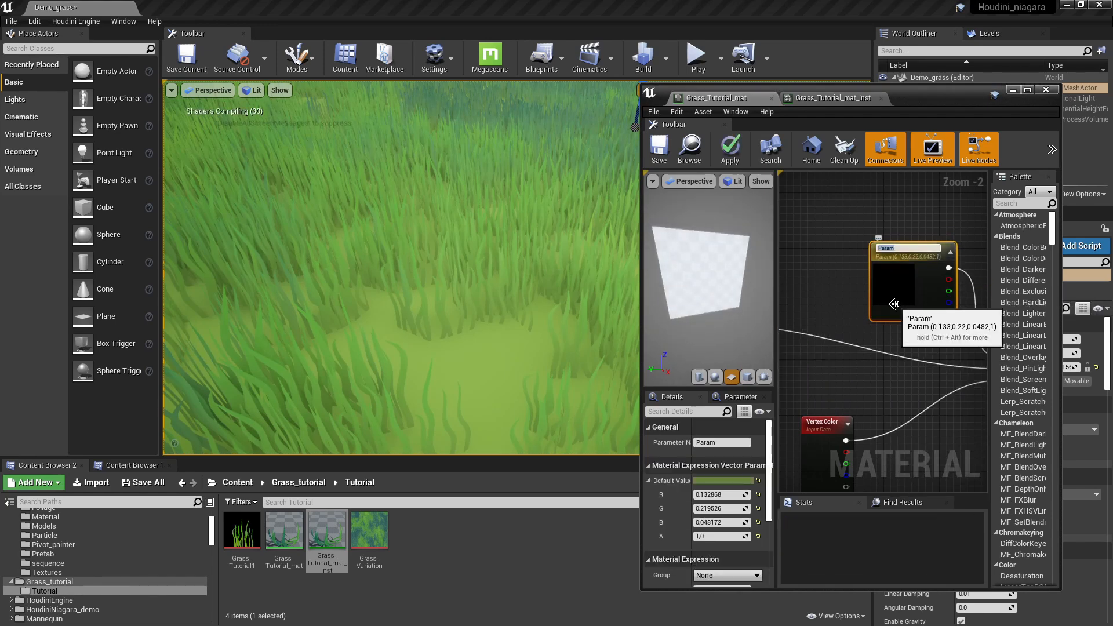
pyautogui.write('Blend_ground')
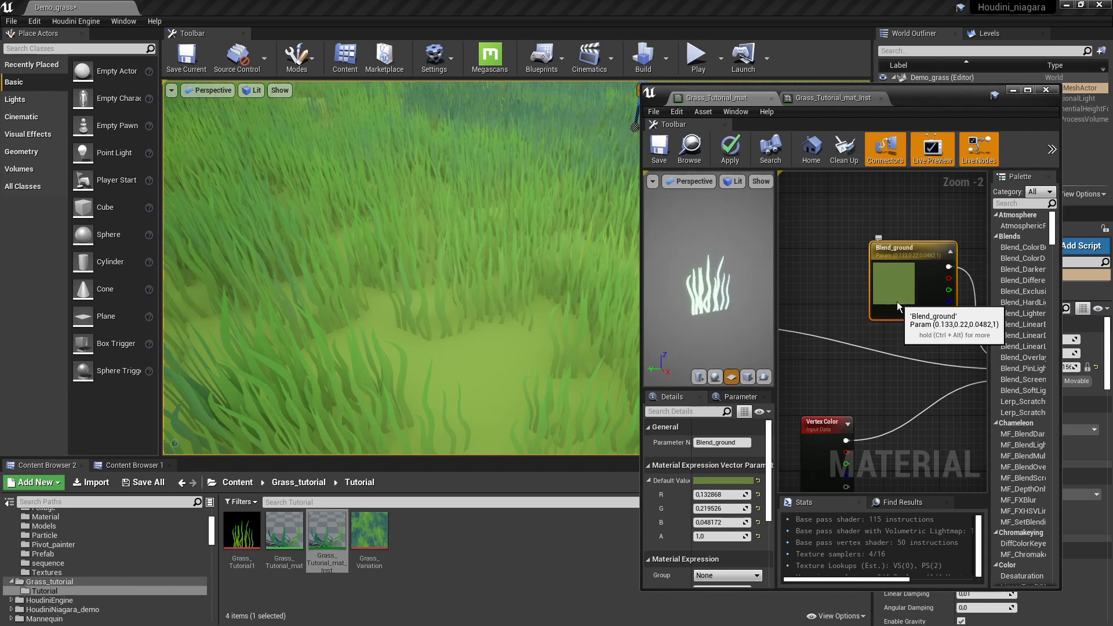
pyautogui.moveTo(895, 303); pyautogui.dragTo(859, 290)
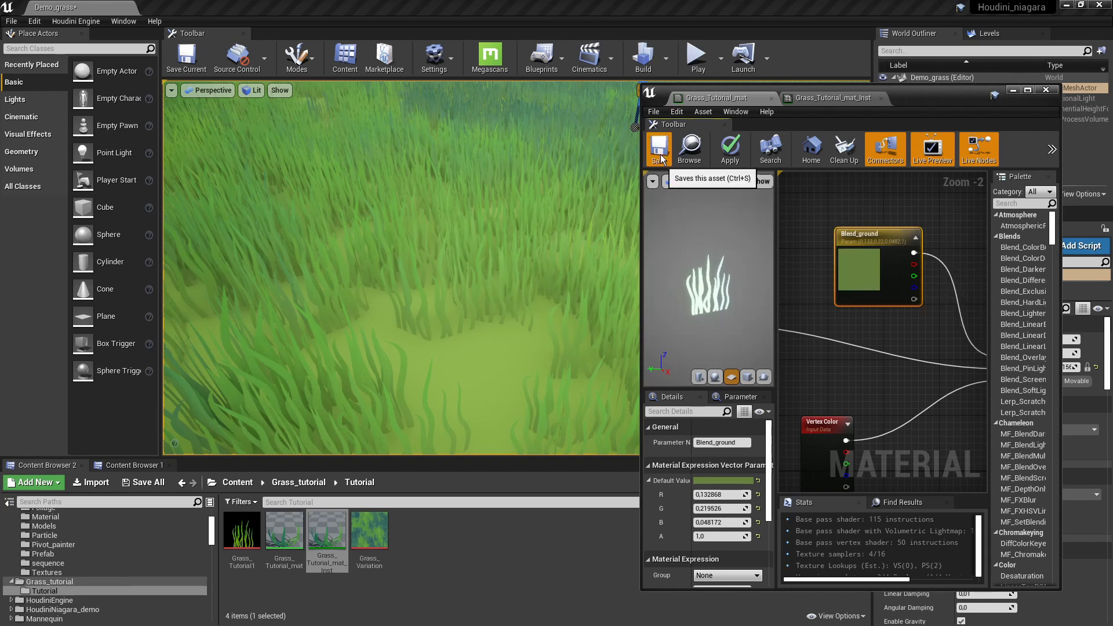
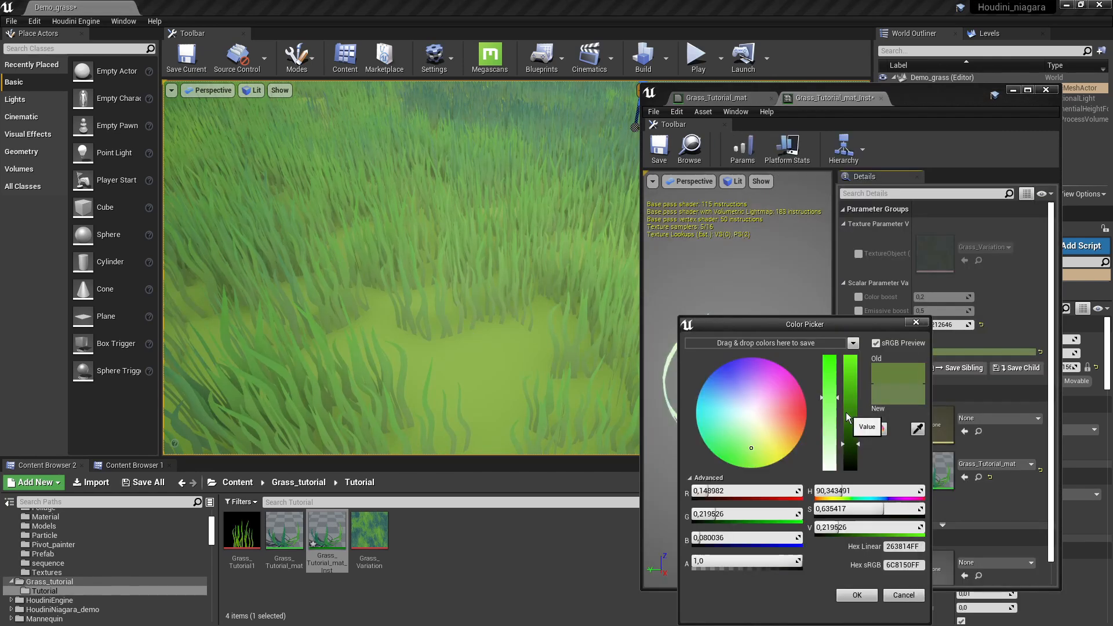
# Adjust the Blend_ground colour in the material instance by sampling the lit ground, about R 0.275, G 0.468, B 0.076.
pyautogui.moveTo(853, 409); pyautogui.dragTo(853, 448)
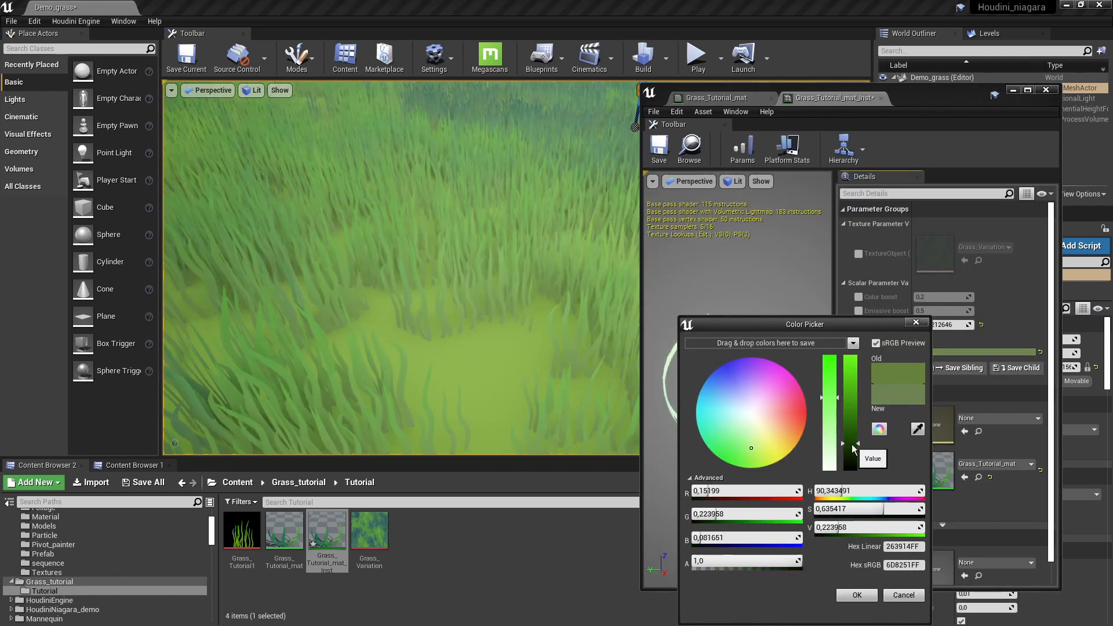
pyautogui.click(917, 429)
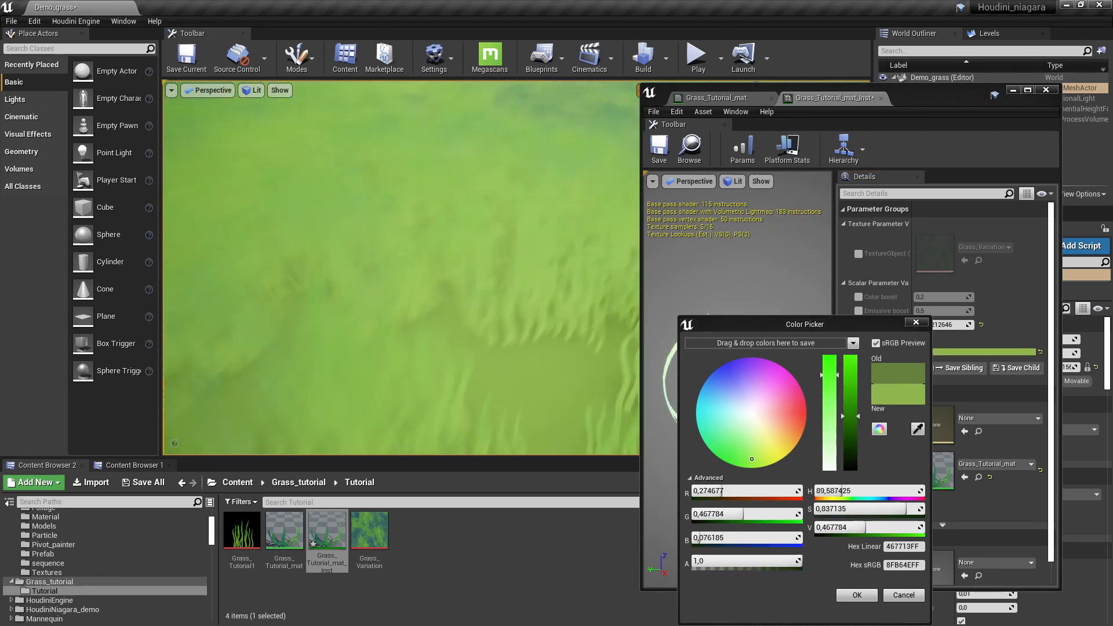
pyautogui.moveTo(399, 267); pyautogui.dragTo(459, 224, button='right')
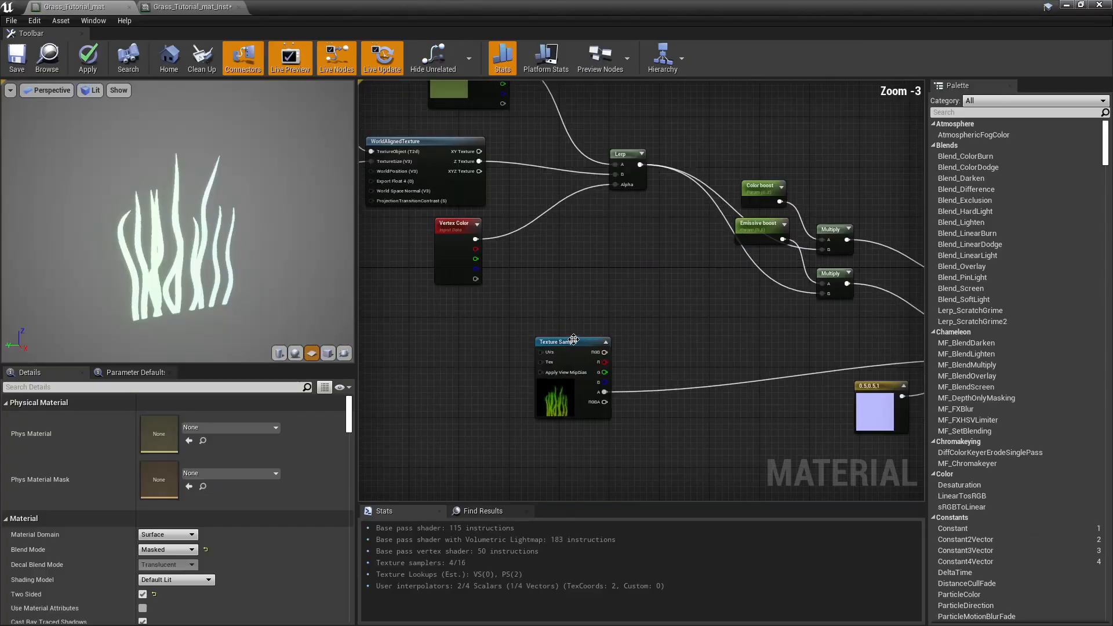
# Add a second Lerp blending Z Texture (A) with the grass Texture Sample's RGB (B), and feed it into the first Lerp's B.
pyautogui.click(441, 306)
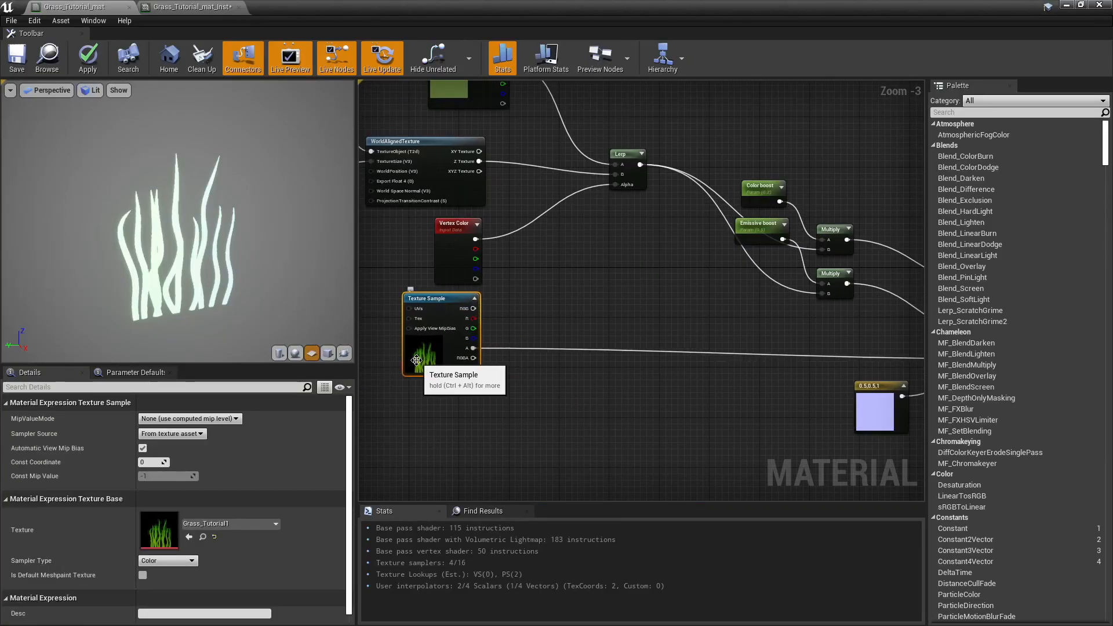
pyautogui.moveTo(544, 278); pyautogui.dragTo(614, 332, button='right')
pyautogui.click(600, 332)
pyautogui.scroll(1, 599, 332)
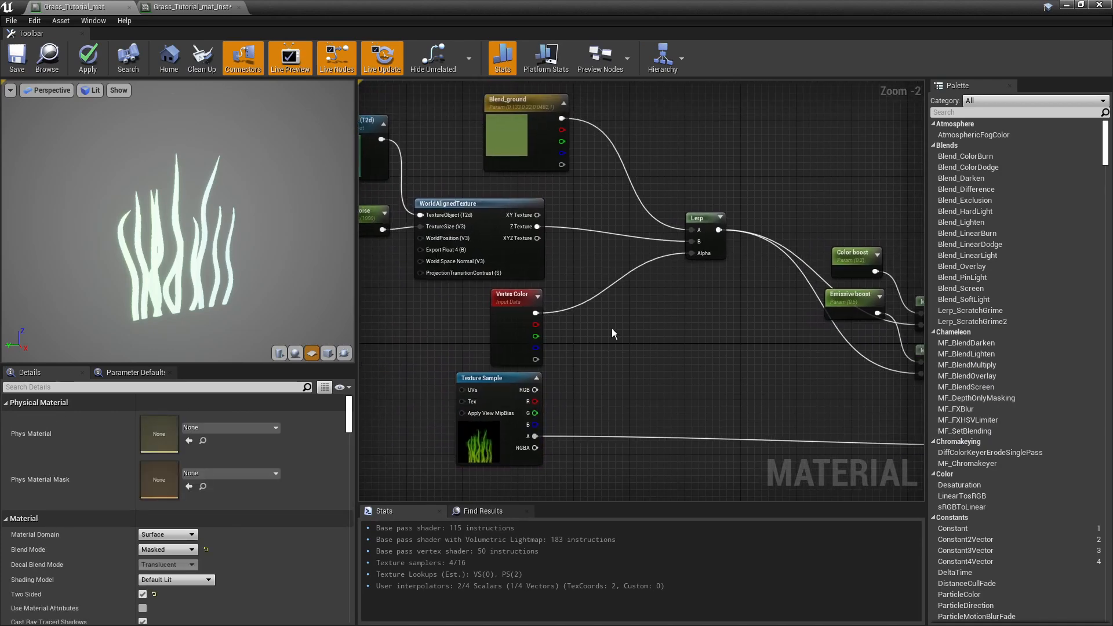
pyautogui.click(610, 328)
pyautogui.moveTo(537, 227); pyautogui.dragTo(543, 389)
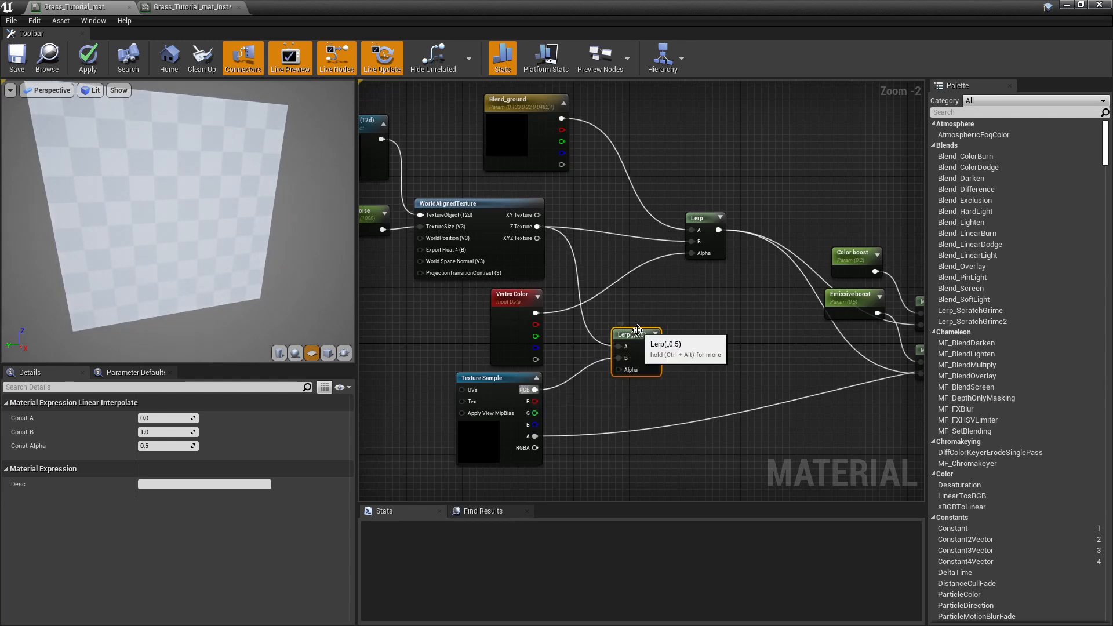
pyautogui.moveTo(653, 346); pyautogui.dragTo(690, 241)
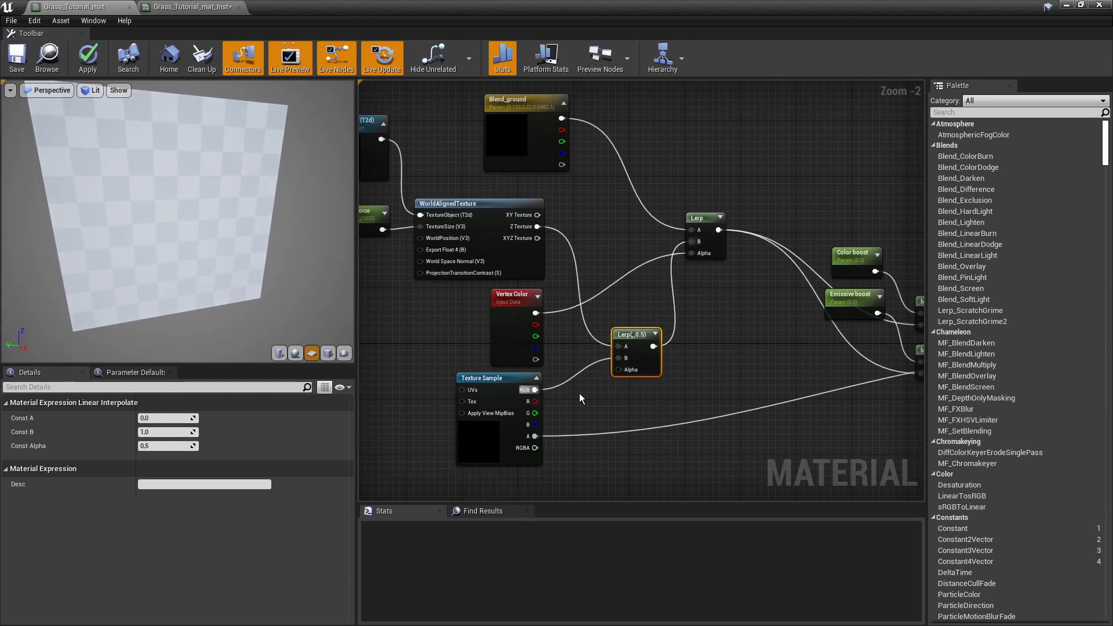
# Drive the second Lerp's Alpha with a new constant converted to a scalar parameter named "Triplanar amount".
pyautogui.click(579, 393)
pyautogui.moveTo(497, 415); pyautogui.dragTo(507, 534)
pyautogui.moveTo(586, 365); pyautogui.dragTo(624, 336)
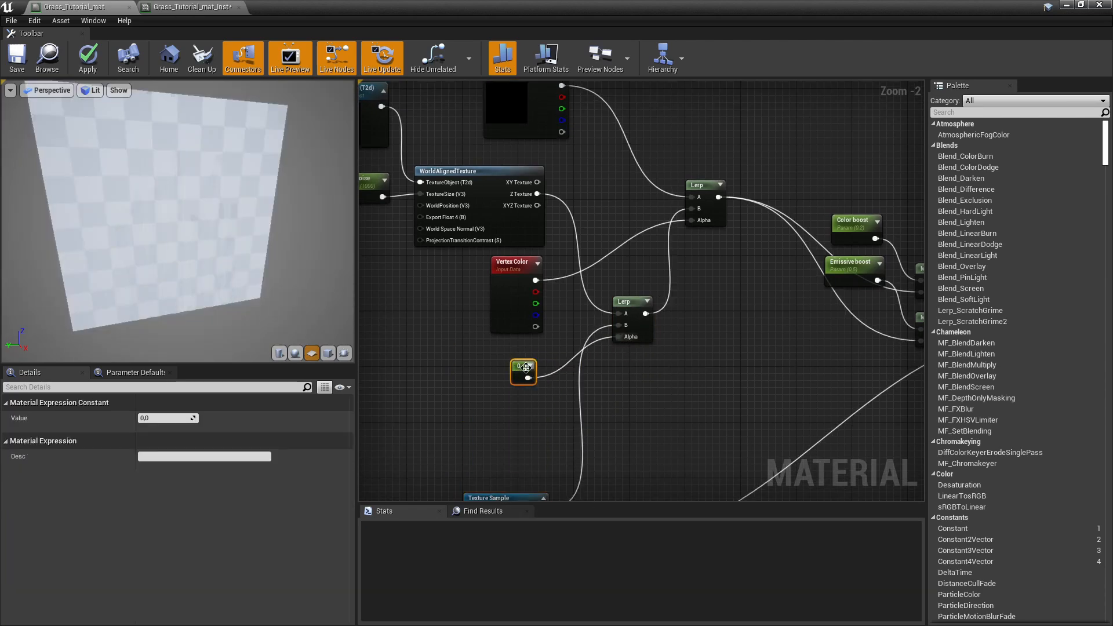
pyautogui.rightClick(521, 364)
pyautogui.click(547, 369)
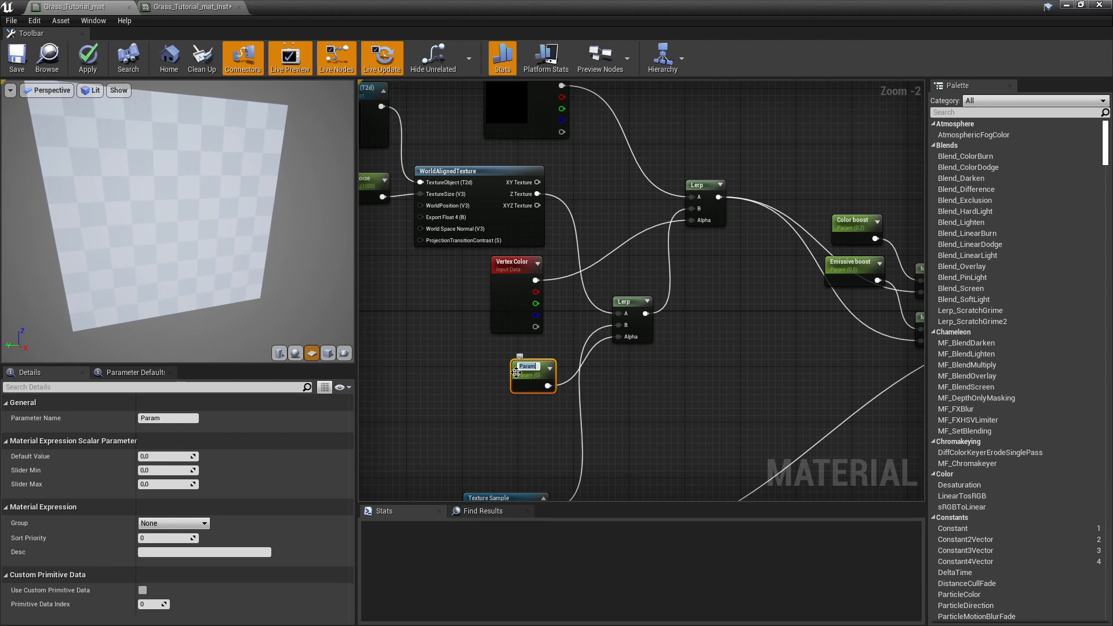
pyautogui.write('Triplanar amount')
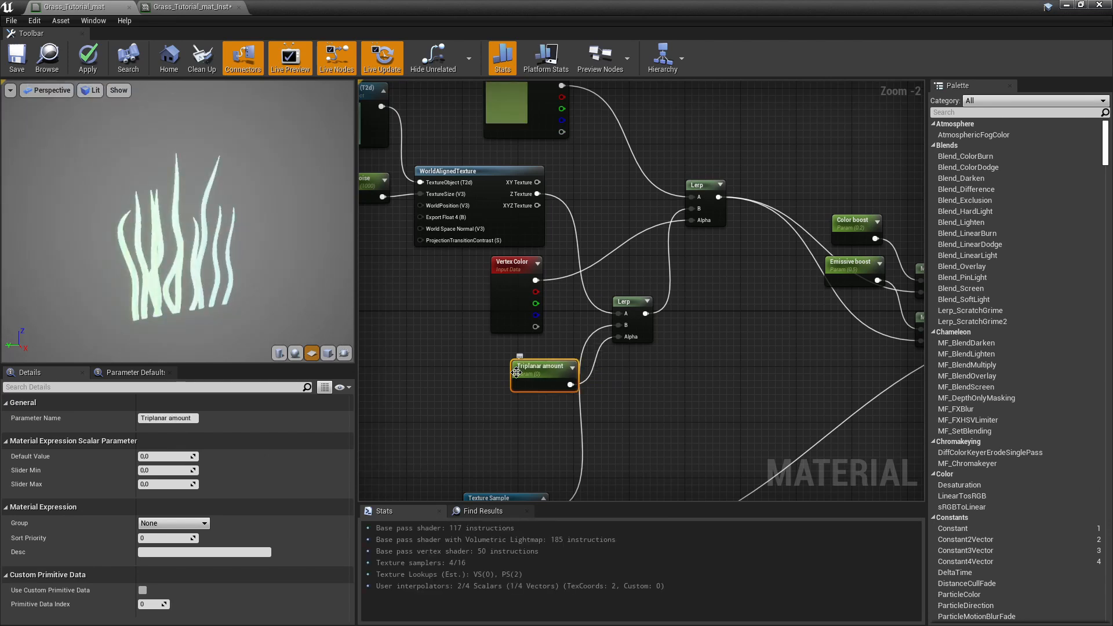
# Arrange the Triplanar amount and grass Texture Sample nodes beside the second Lerp and save the material.
pyautogui.moveTo(516, 373); pyautogui.dragTo(499, 357)
pyautogui.moveTo(499, 357); pyautogui.dragTo(526, 388, button='right')
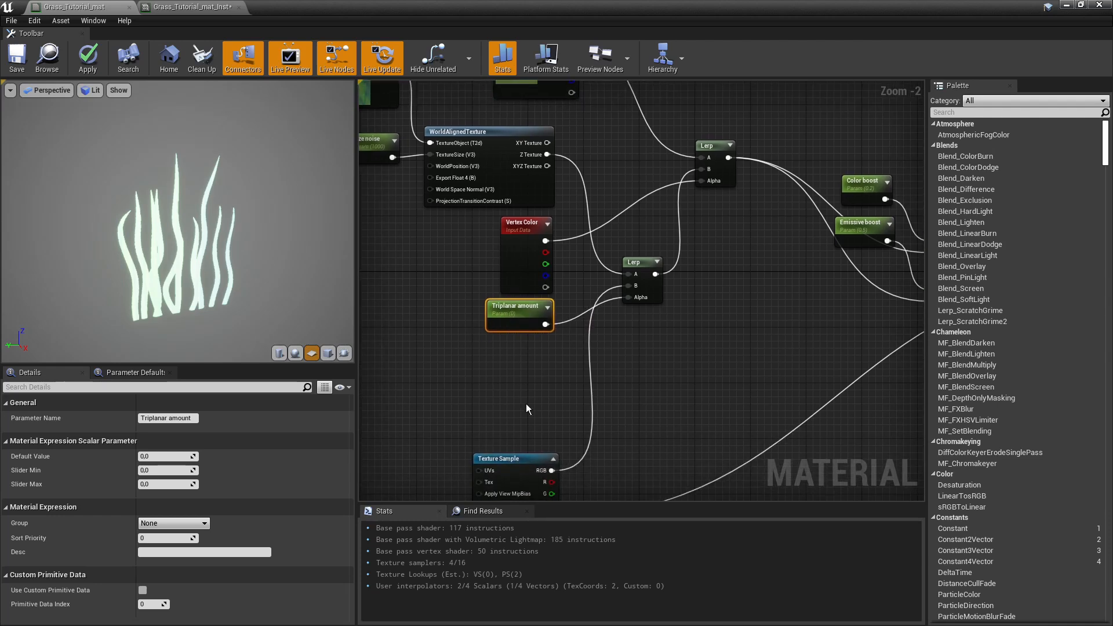
pyautogui.moveTo(525, 454); pyautogui.dragTo(525, 351)
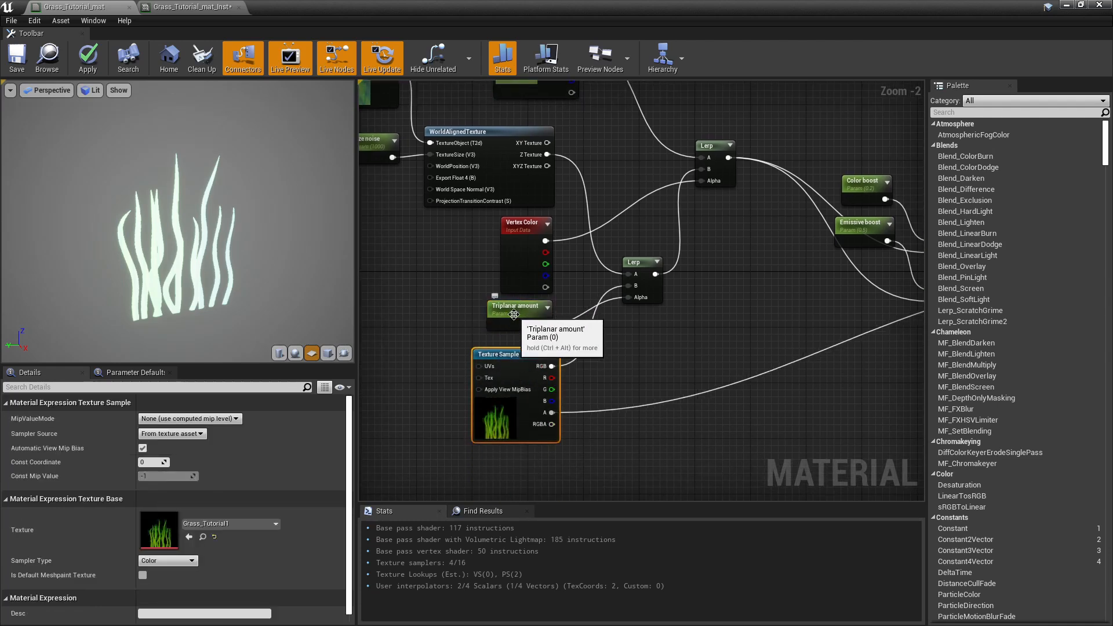
pyautogui.moveTo(510, 313); pyautogui.dragTo(510, 321)
pyautogui.click(15, 55)
# Add a SimpleGrassWind function node in the empty graph area below the grass Texture Sample.
pyautogui.moveTo(704, 429); pyautogui.dragTo(600, 298, button='right')
pyautogui.scroll(-1, 599, 298)
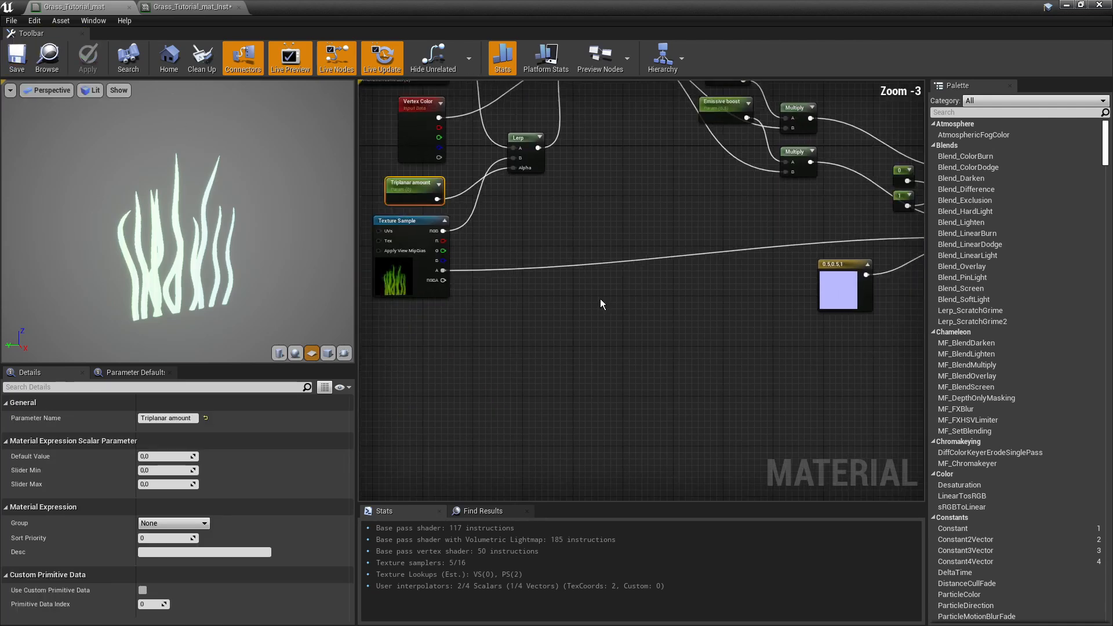
pyautogui.rightClick(534, 339)
pyautogui.write('wind')
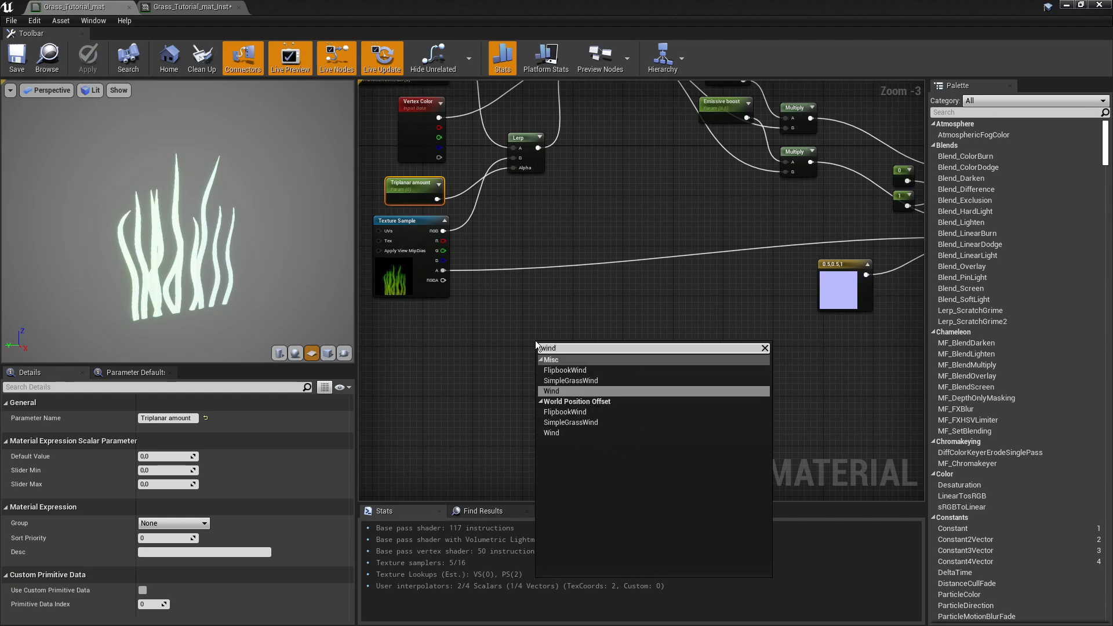
pyautogui.click(555, 385)
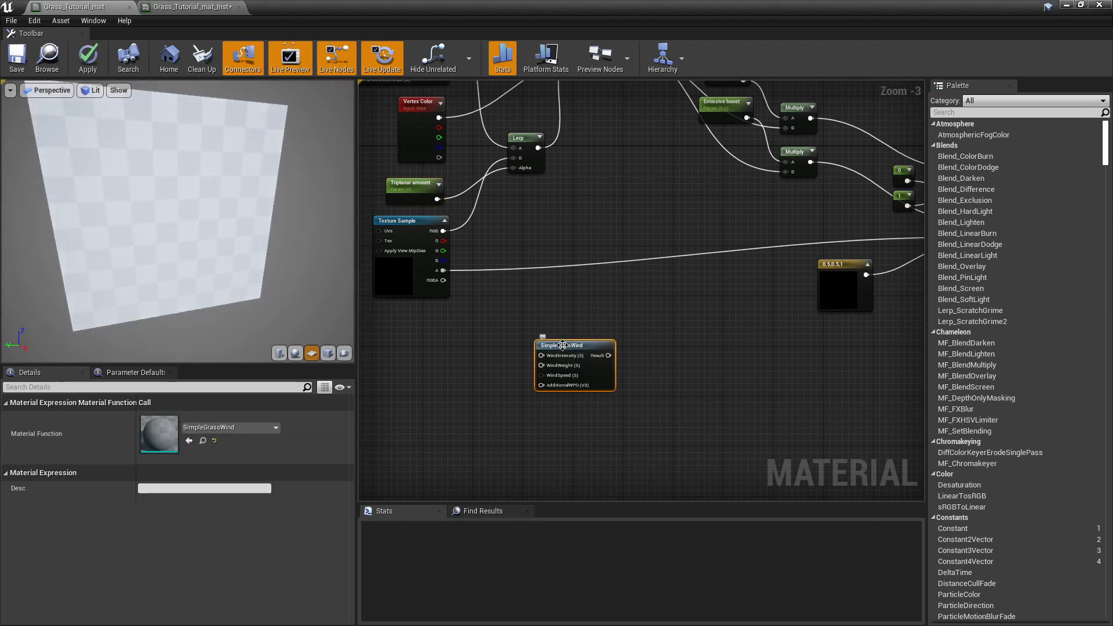
# Promote SimpleGrassWind's WindIntensity, WindWeight and AdditionalWPO inputs to parameters.
pyautogui.scroll(3, 533, 364)
pyautogui.rightClick(543, 373)
pyautogui.click(584, 390)
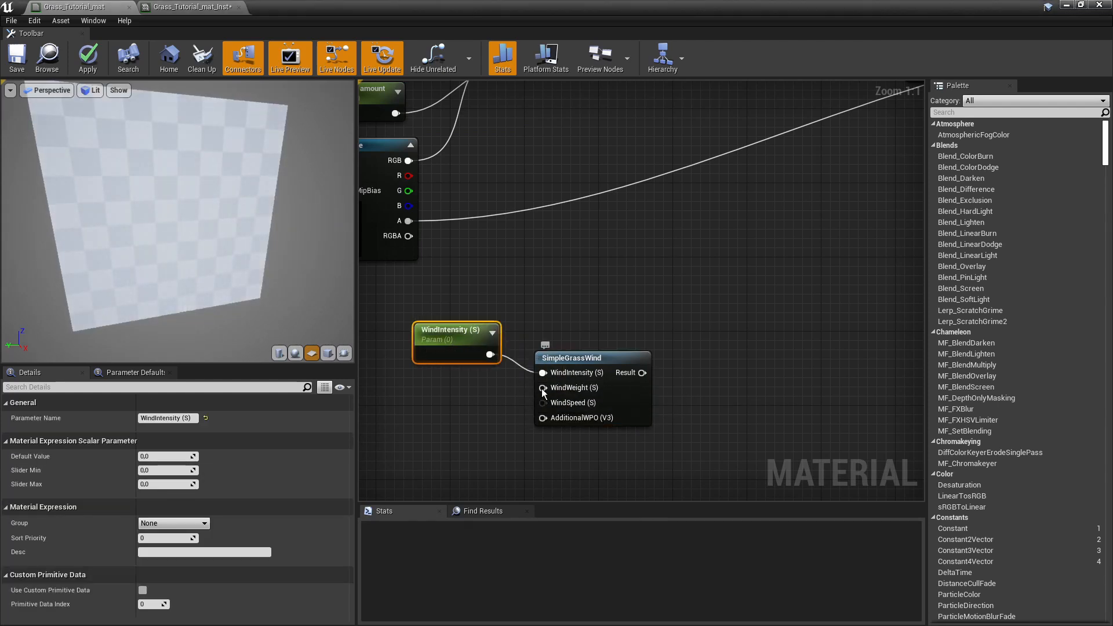
pyautogui.rightClick(543, 388)
pyautogui.click(579, 405)
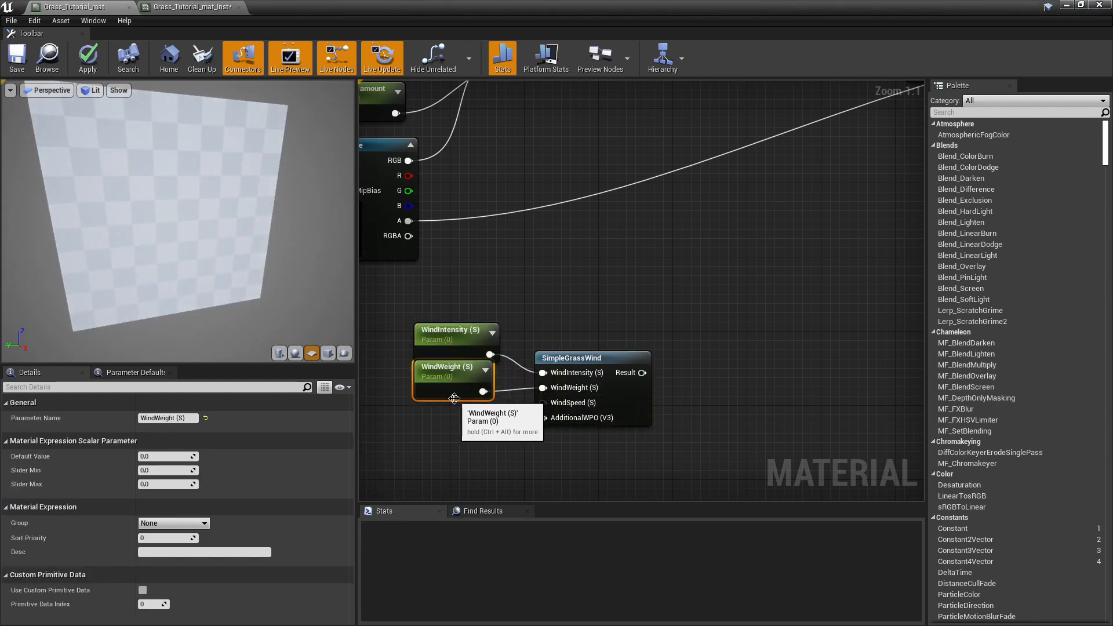
pyautogui.rightClick(543, 418)
pyautogui.click(581, 434)
# Tidy the wind parameter nodes and connect SimpleGrassWind's Result to the material's World Position Offset.
pyautogui.moveTo(507, 427); pyautogui.dragTo(435, 493)
pyautogui.moveTo(680, 276)
pyautogui.mouseDown(button='right')
pyautogui.moveTo(670, 343)
pyautogui.moveTo(696, 278)
pyautogui.mouseUp(button='right')
pyautogui.click(667, 342)
pyautogui.moveTo(665, 282); pyautogui.dragTo(503, 385)
pyautogui.moveTo(738, 273); pyautogui.dragTo(664, 312, button='right')
pyautogui.click(664, 312)
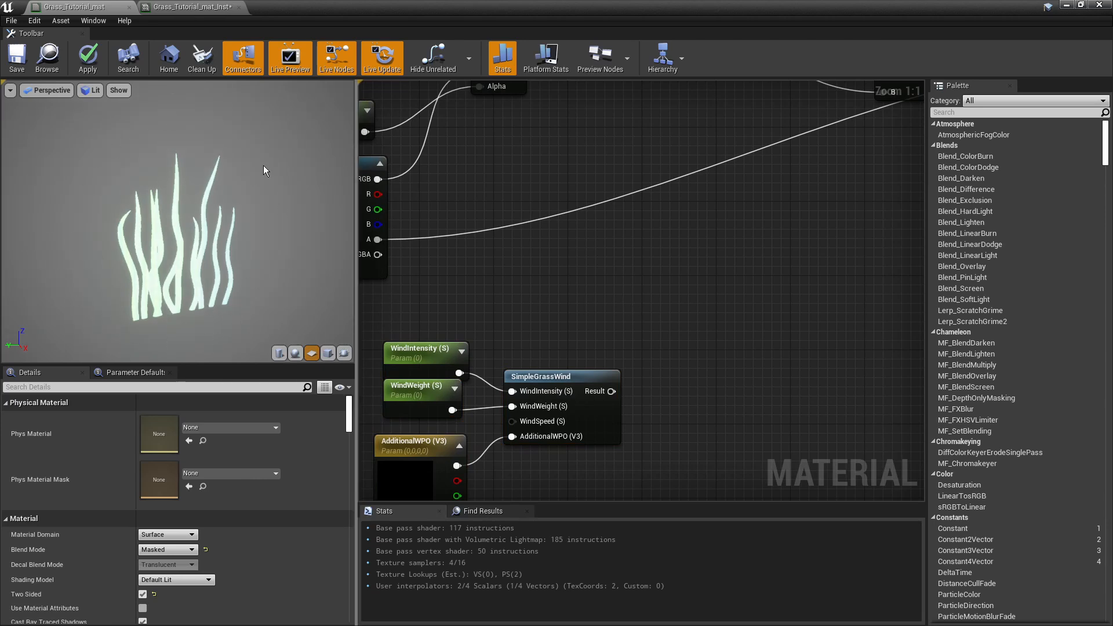
pyautogui.scroll(-3, 752, 336)
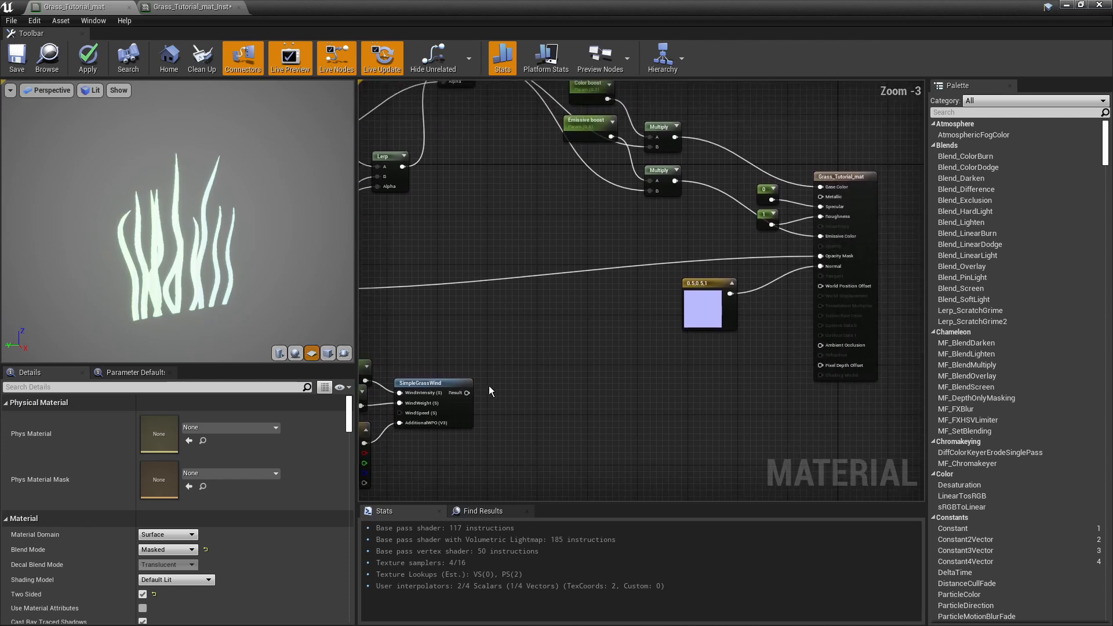
pyautogui.moveTo(467, 393); pyautogui.dragTo(821, 286)
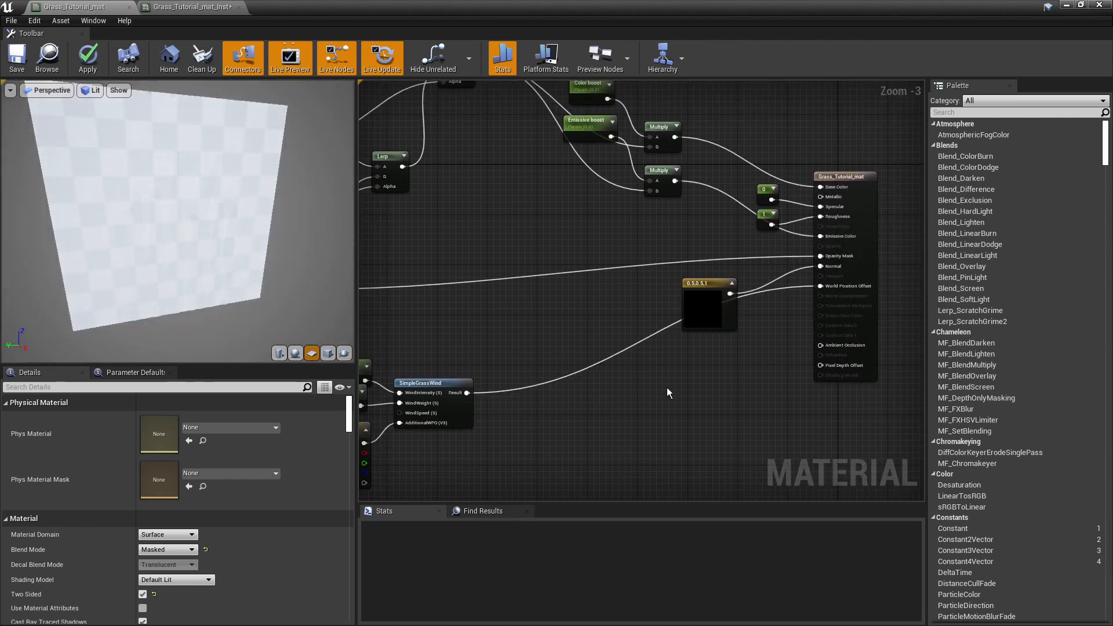
# Set the default values of the WindIntensity and WindWeight parameters to 0,5 each.
pyautogui.scroll(3, 659, 389)
pyautogui.click(462, 323)
pyautogui.click(162, 458)
pyautogui.write('0,5')
pyautogui.press('Return')
pyautogui.click(455, 366)
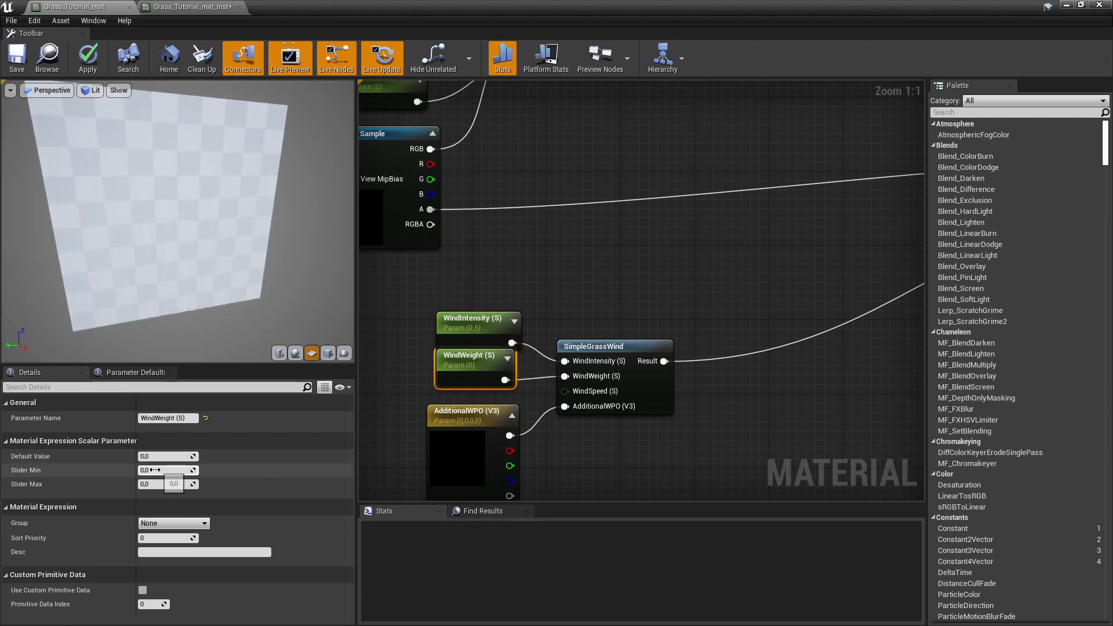
pyautogui.click(158, 457)
pyautogui.write('0,5')
pyautogui.click(510, 280)
pyautogui.moveTo(480, 318); pyautogui.dragTo(470, 309)
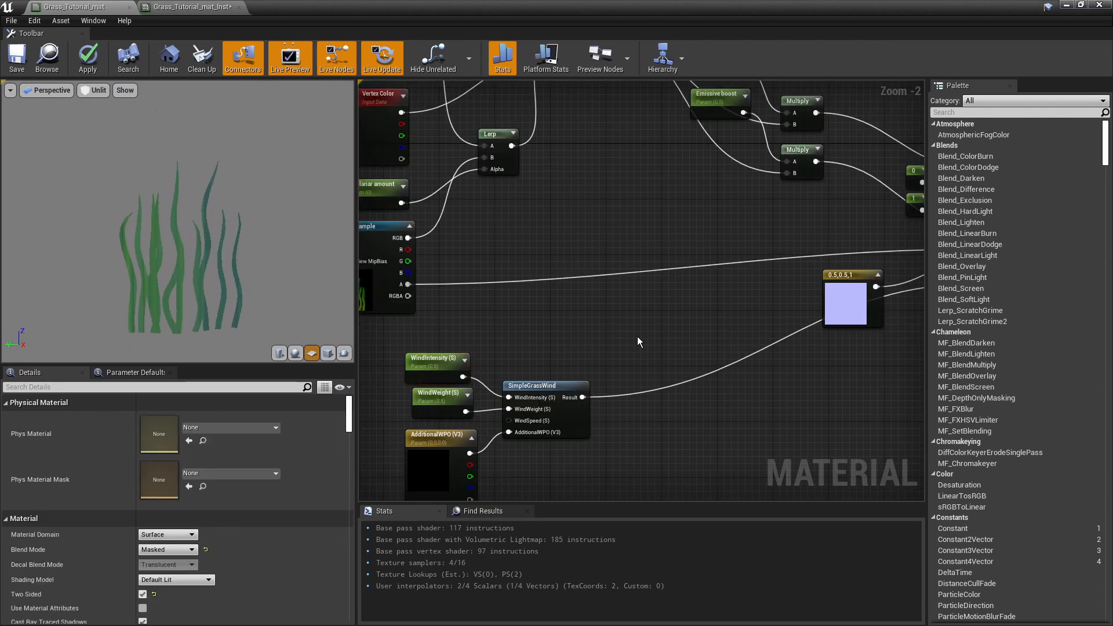
# Multiply Vertex Color (A) by the SimpleGrassWind Result (B), feed it into World Position Offset, and save the material.
pyautogui.press('m')
pyautogui.click(637, 337)
pyautogui.moveTo(600, 330); pyautogui.dragTo(620, 354, button='right')
pyautogui.moveTo(420, 136); pyautogui.dragTo(602, 421)
pyautogui.moveTo(603, 420); pyautogui.dragTo(411, 431, button='right')
pyautogui.moveTo(504, 393); pyautogui.dragTo(806, 317)
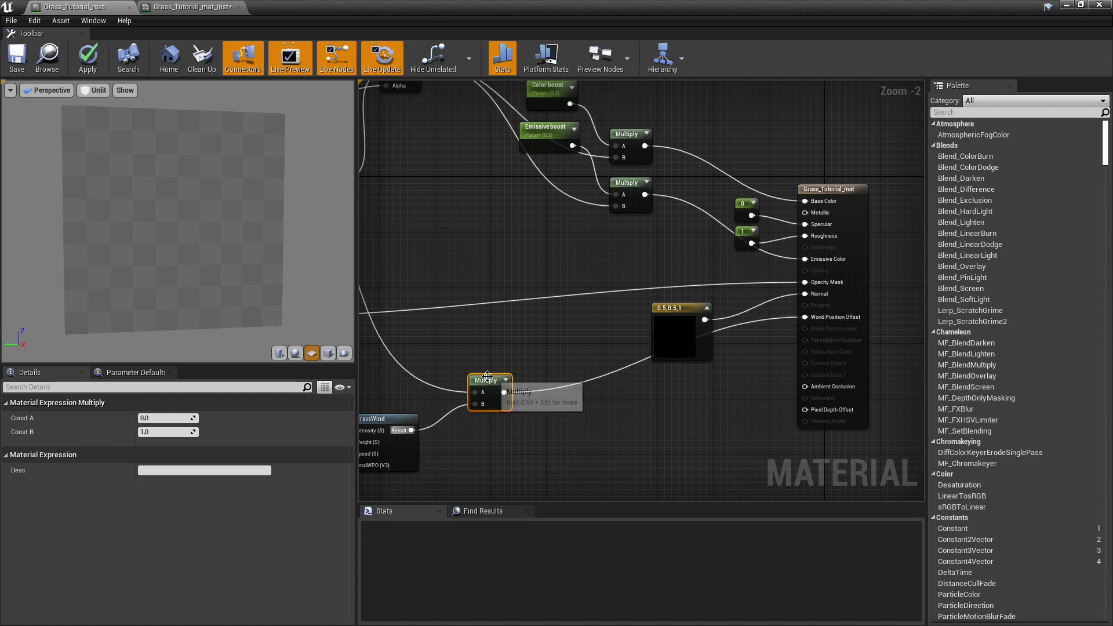
pyautogui.moveTo(495, 377); pyautogui.dragTo(699, 328, button='right')
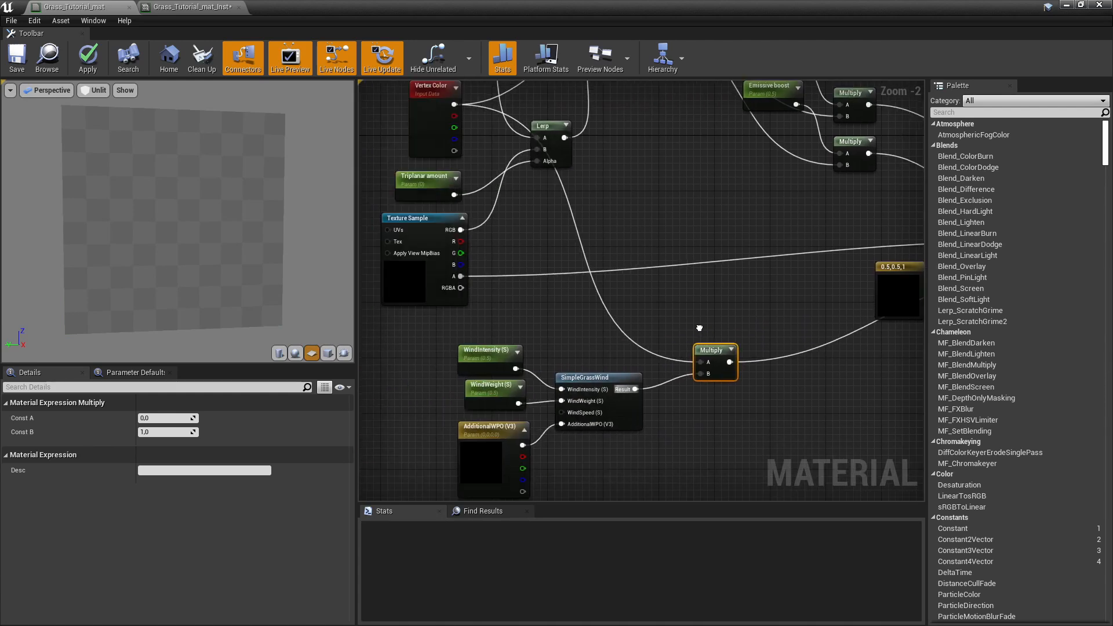
pyautogui.click(22, 65)
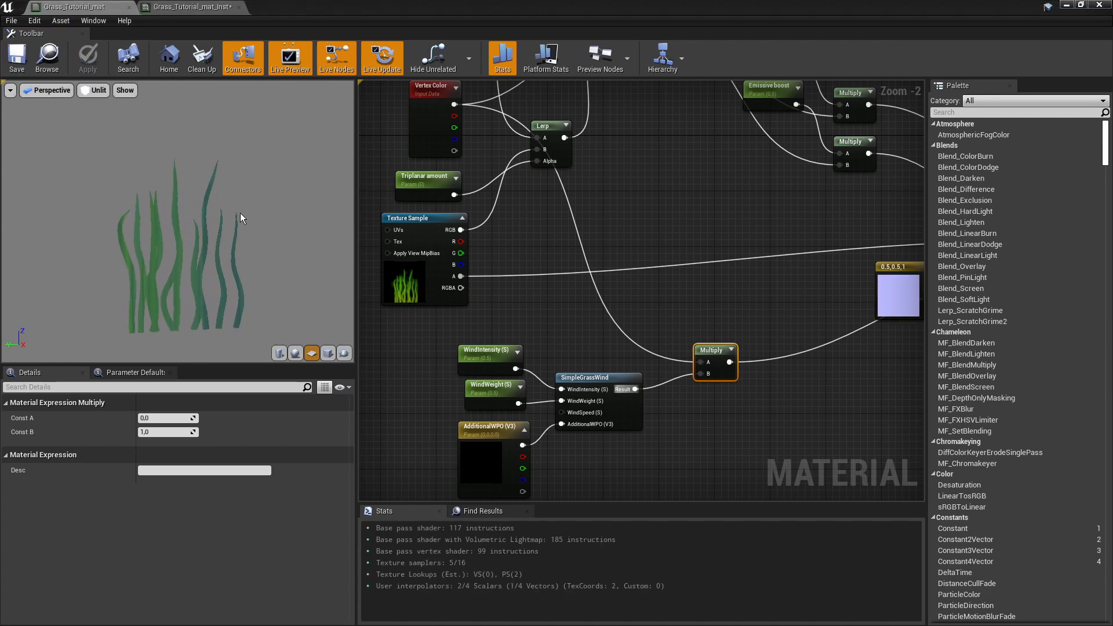
# Move the material editor aside to check the grass in the level, then save the Grass_Tutorial_mat_Inst instance.
pyautogui.moveTo(271, 9); pyautogui.dragTo(794, 92)
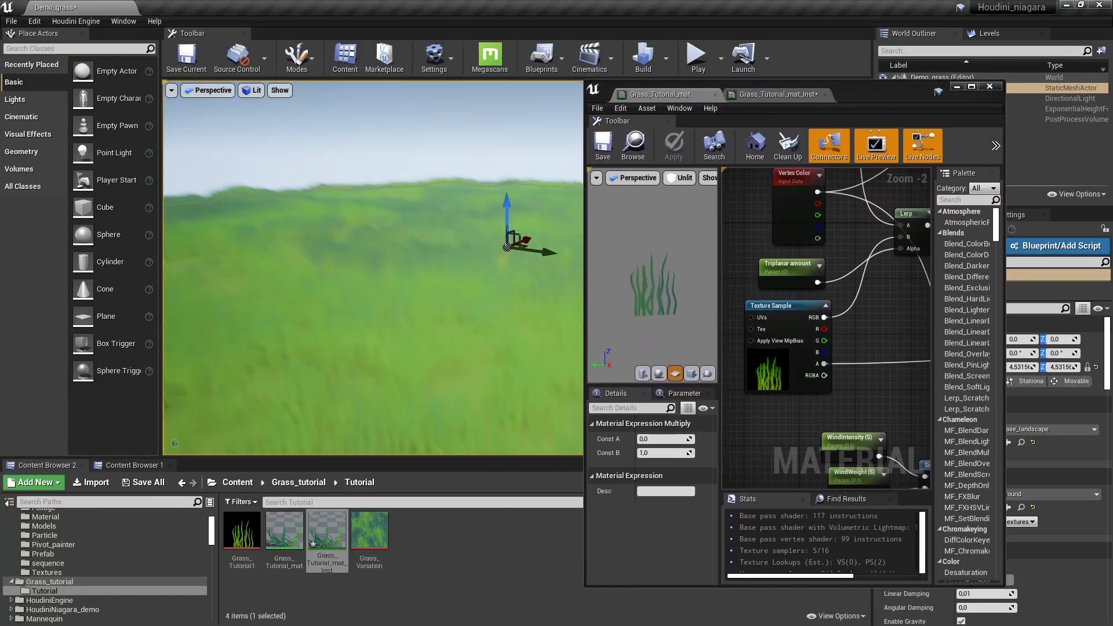
pyautogui.moveTo(463, 374); pyautogui.dragTo(459, 412, button='right')
pyautogui.moveTo(410, 361); pyautogui.dragTo(447, 313, button='right')
pyautogui.press('w')
pyautogui.press('s')
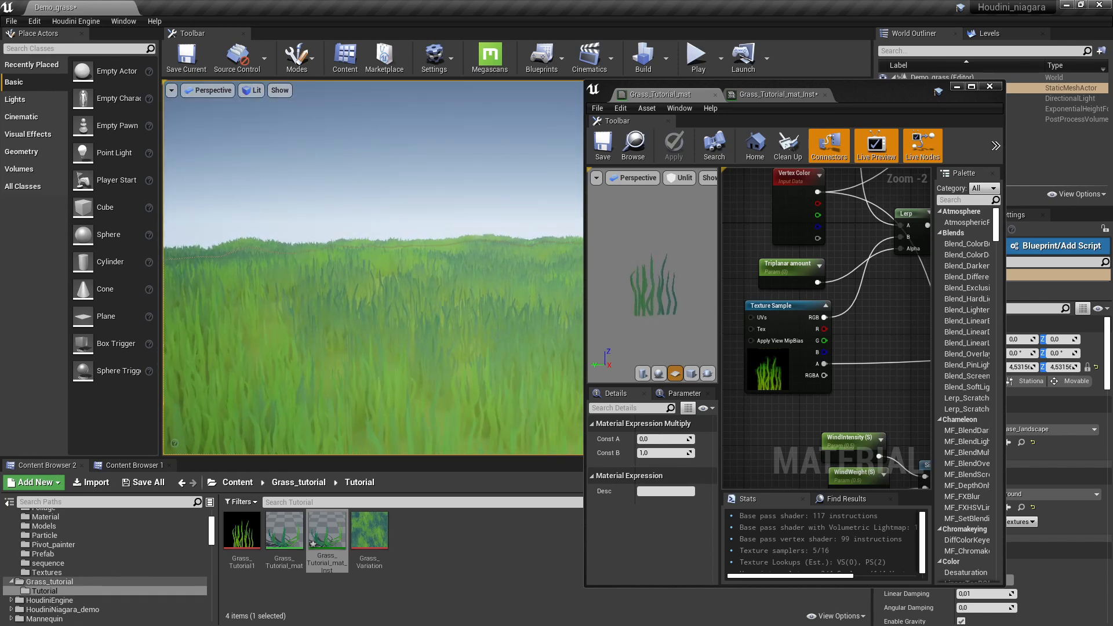
pyautogui.click(776, 95)
pyautogui.click(600, 151)
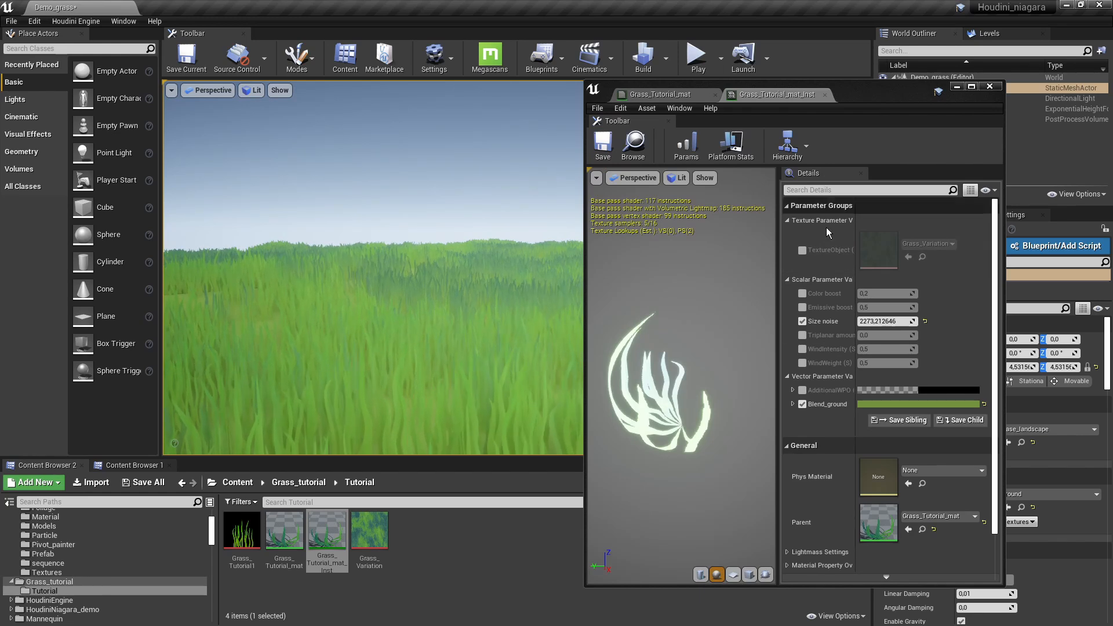
# Override WindIntensity at about 0.94 and WindWeight at about 0.87, enable the Triplanar amount override, and put the instance editor away.
pyautogui.click(802, 348)
pyautogui.click(802, 363)
pyautogui.moveTo(866, 349); pyautogui.dragTo(903, 362)
pyautogui.moveTo(453, 326); pyautogui.dragTo(450, 338, button='right')
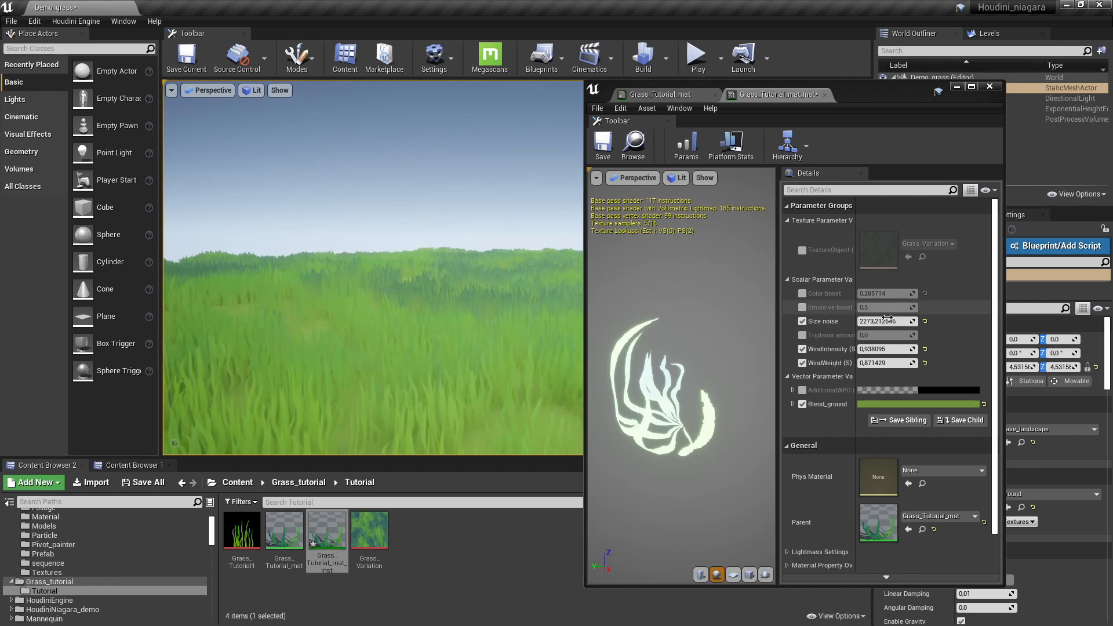
pyautogui.click(802, 335)
pyautogui.click(888, 142)
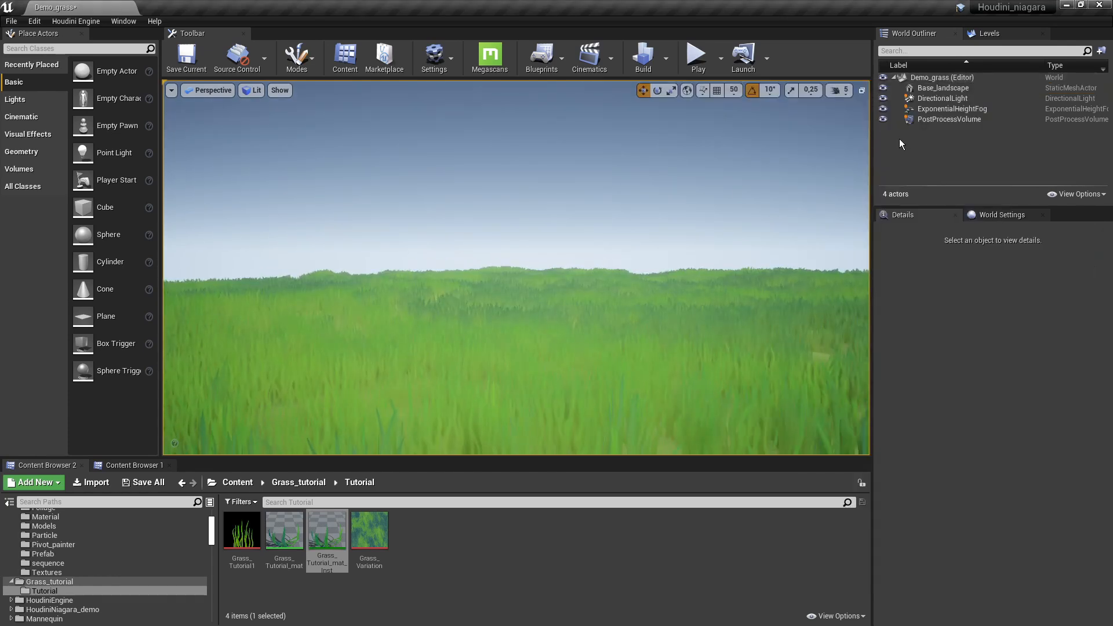
# Enable the PostProcessVolume's global Saturation, raise it to 1,16, and shift its colour wheel toward green.
pyautogui.click(930, 119)
pyautogui.scroll(-1, 895, 491)
pyautogui.click(879, 472)
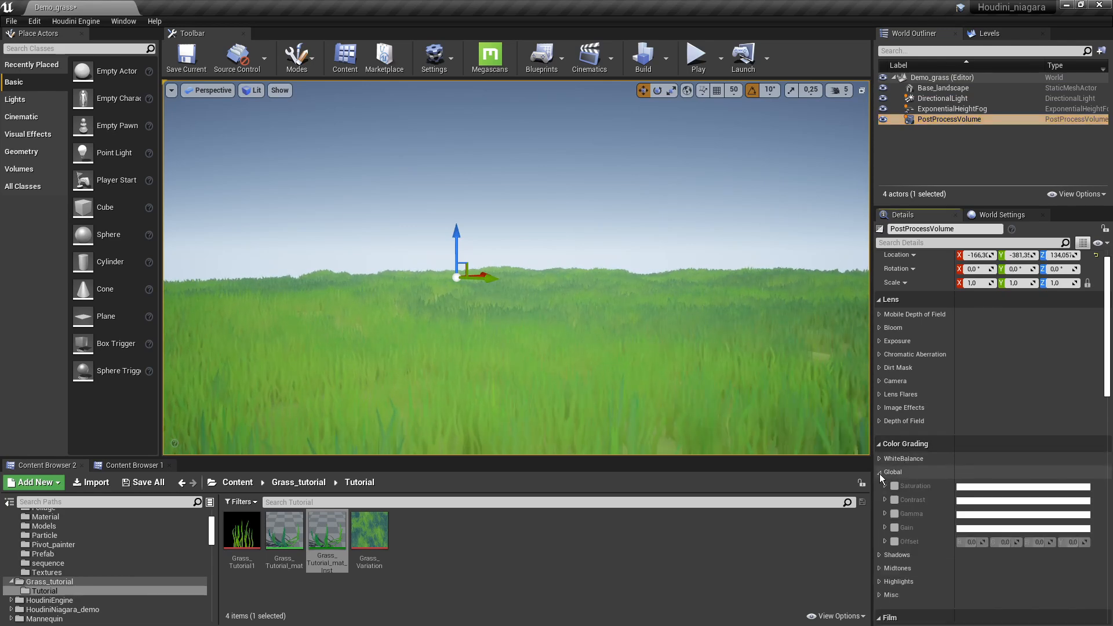
pyautogui.click(885, 486)
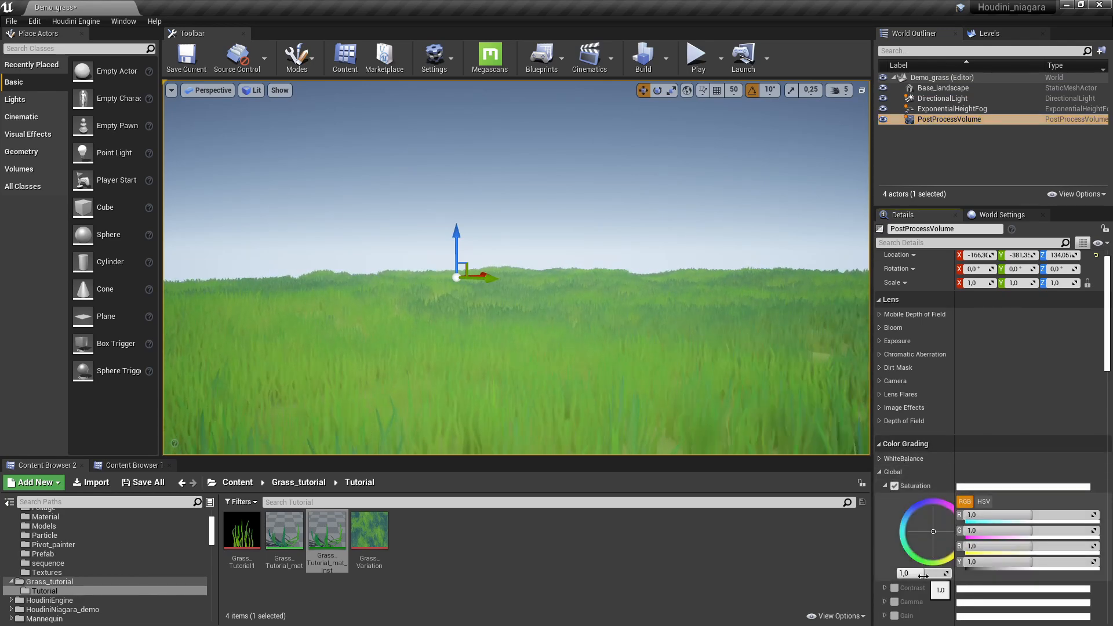
pyautogui.moveTo(928, 572)
pyautogui.mouseDown()
pyautogui.moveTo(916, 573)
pyautogui.moveTo(938, 572)
pyautogui.mouseUp()
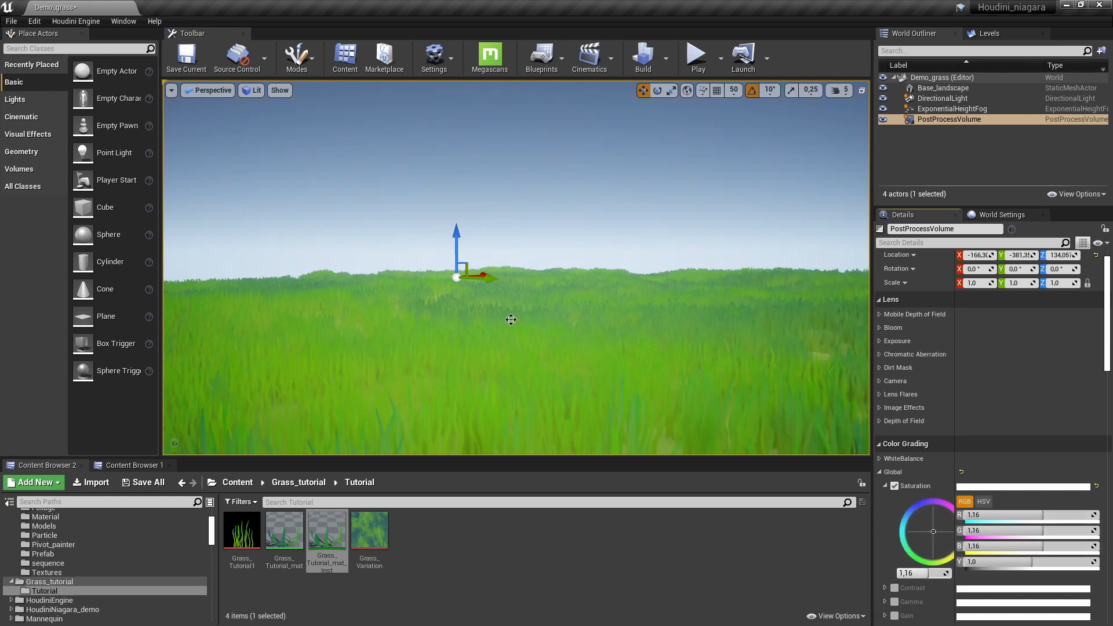
pyautogui.moveTo(933, 532); pyautogui.dragTo(915, 526)
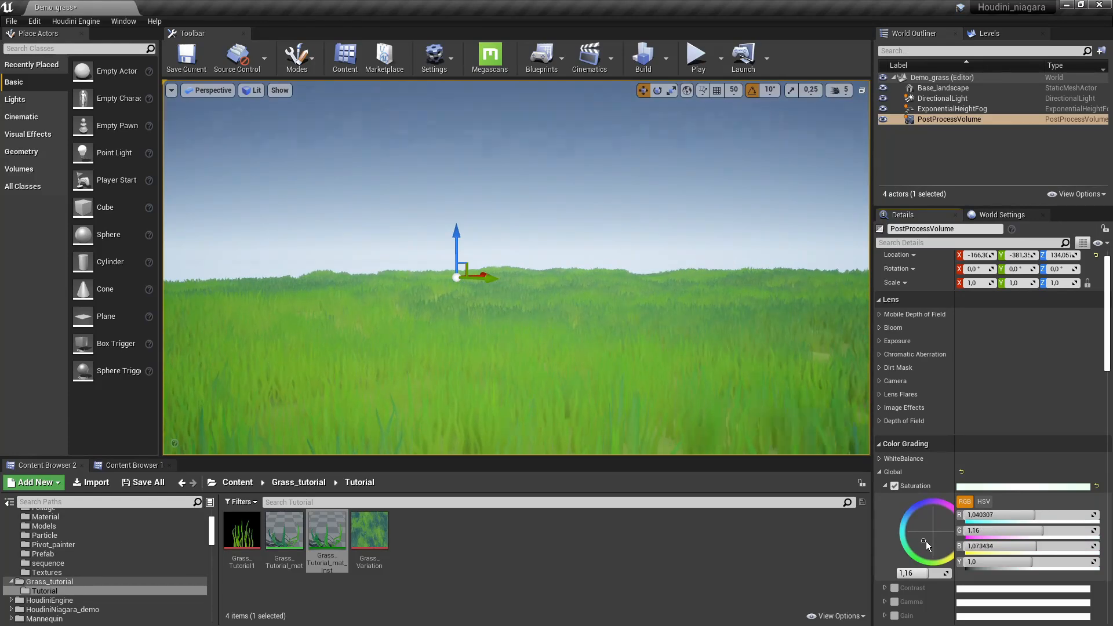
pyautogui.click(606, 228)
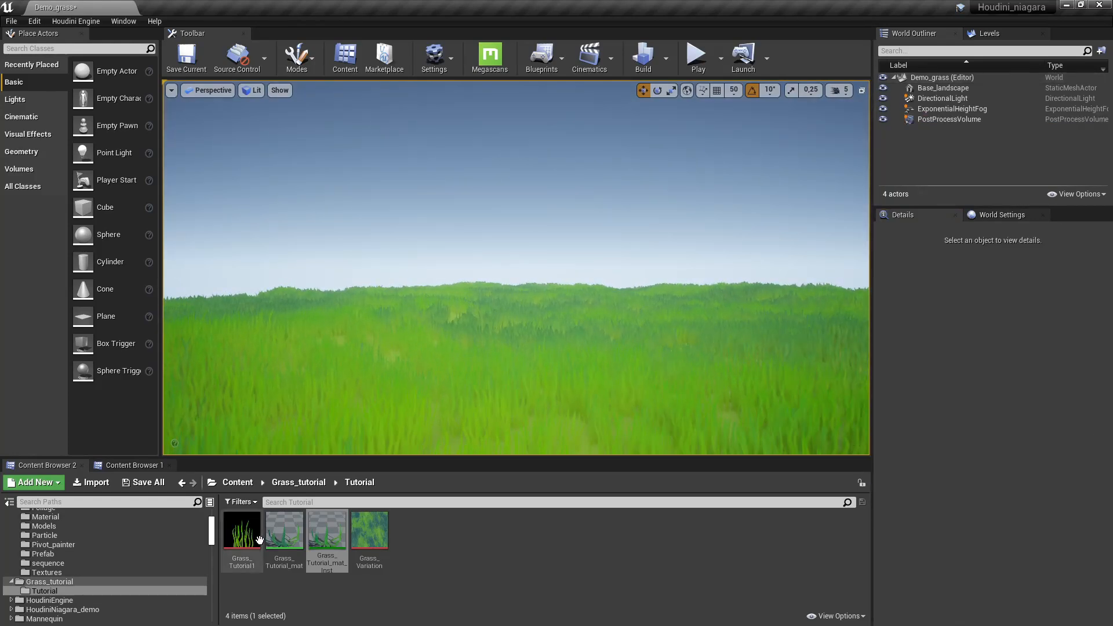
pyautogui.moveTo(253, 543)
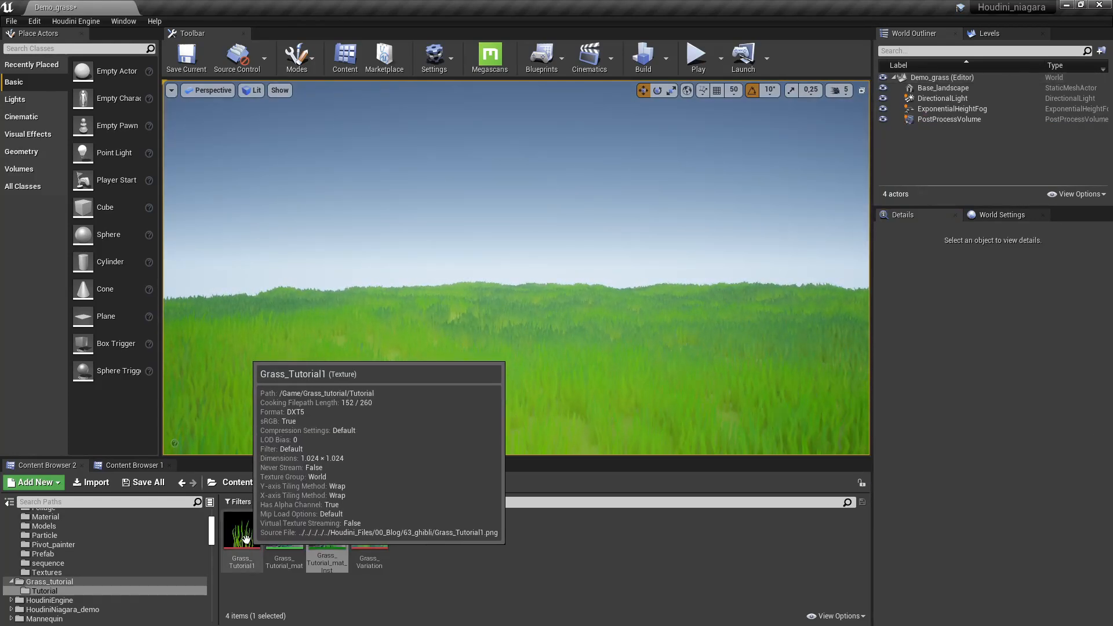